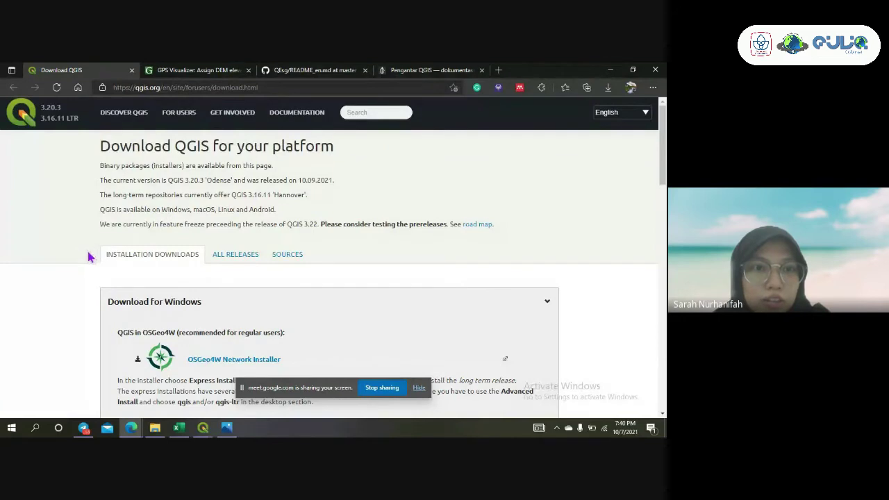
# Review the Windows installers offered on the QGIS download page, down to the standalone and long-term release packages
pyautogui.scroll(-2, 61, 319)
pyautogui.scroll(-2, 61, 319)
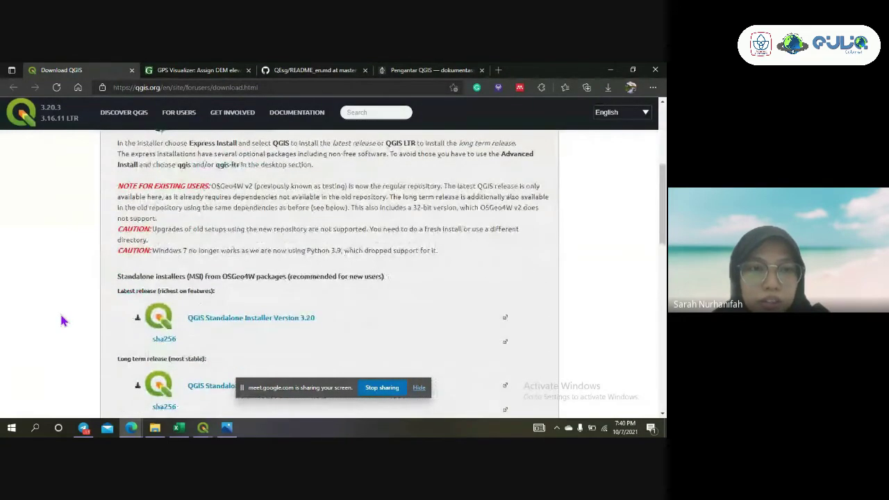
pyautogui.scroll(-1, 62, 321)
pyautogui.scroll(-2, 62, 319)
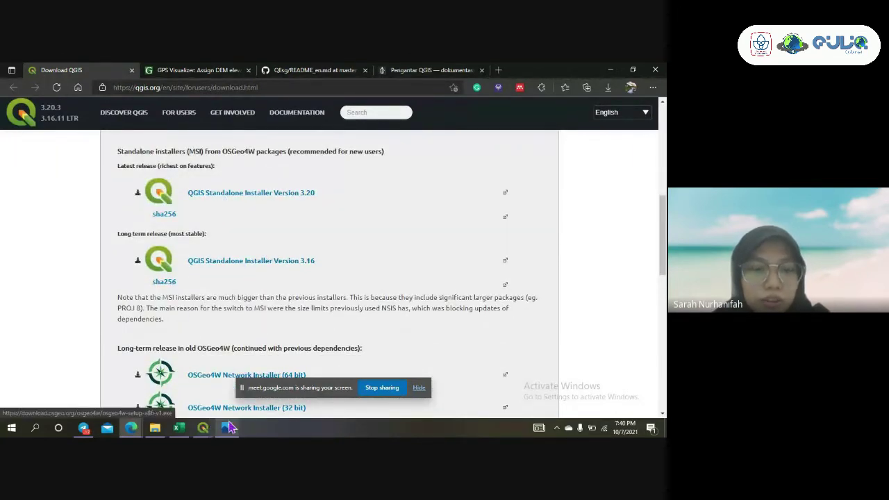
# Switch to the empty untitled project in QGIS and add the OSM Standard basemap from QuickMapServices
pyautogui.moveTo(212, 429)
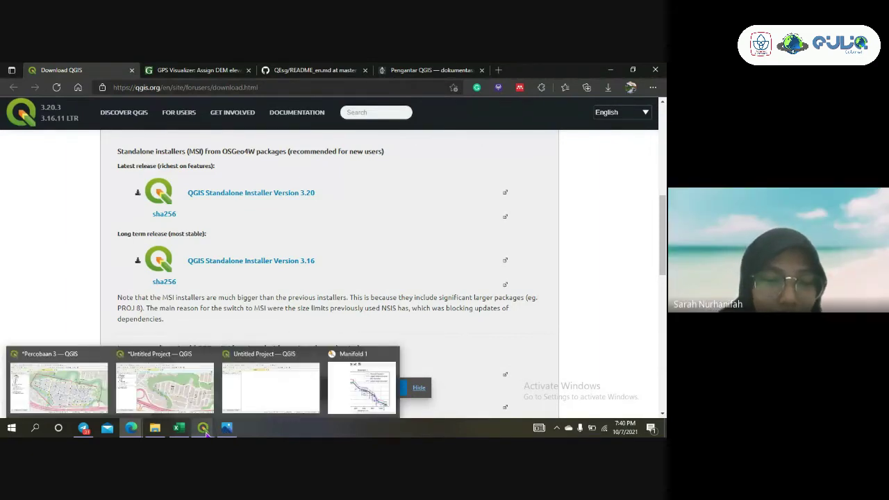
pyautogui.click(233, 405)
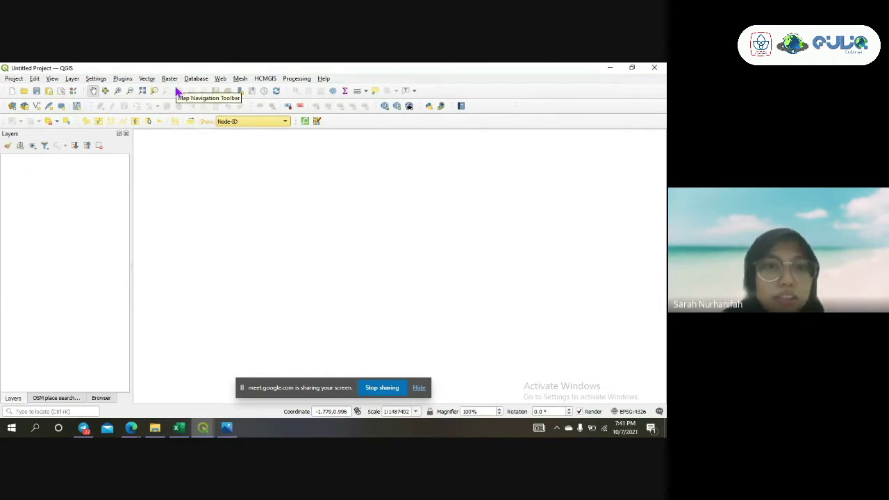
pyautogui.click(239, 79)
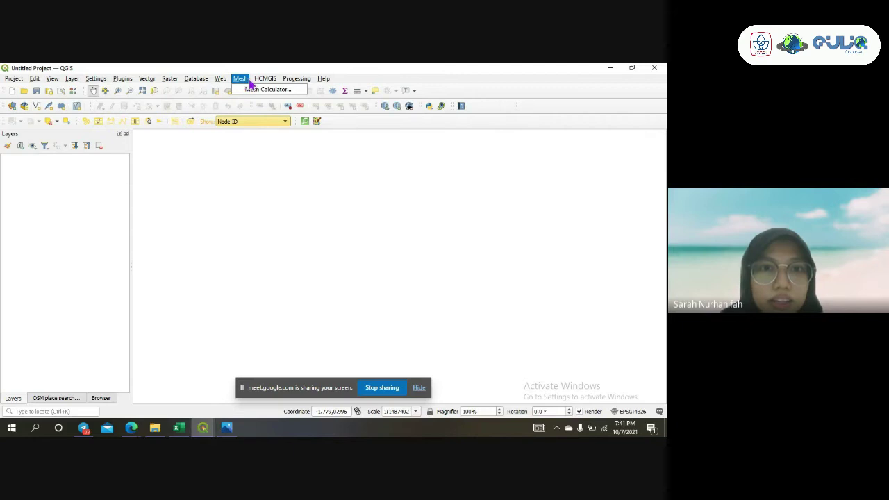
pyautogui.moveTo(260, 80)
pyautogui.moveTo(219, 80)
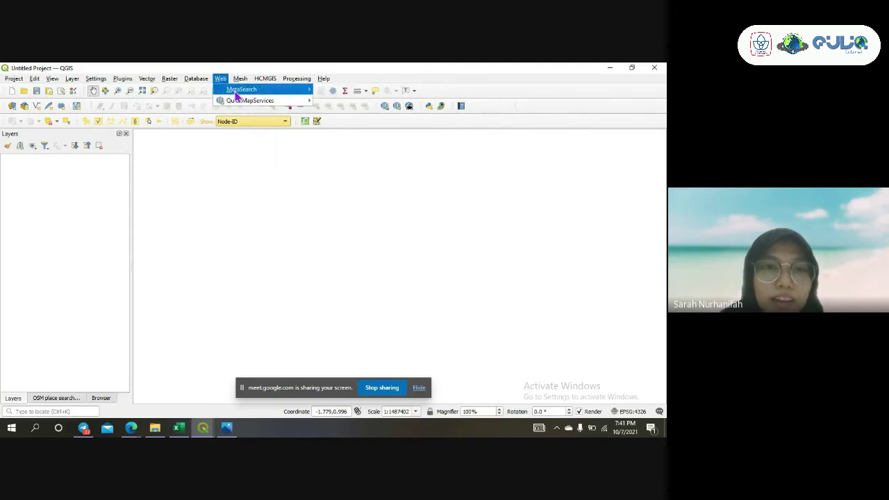
pyautogui.moveTo(243, 102)
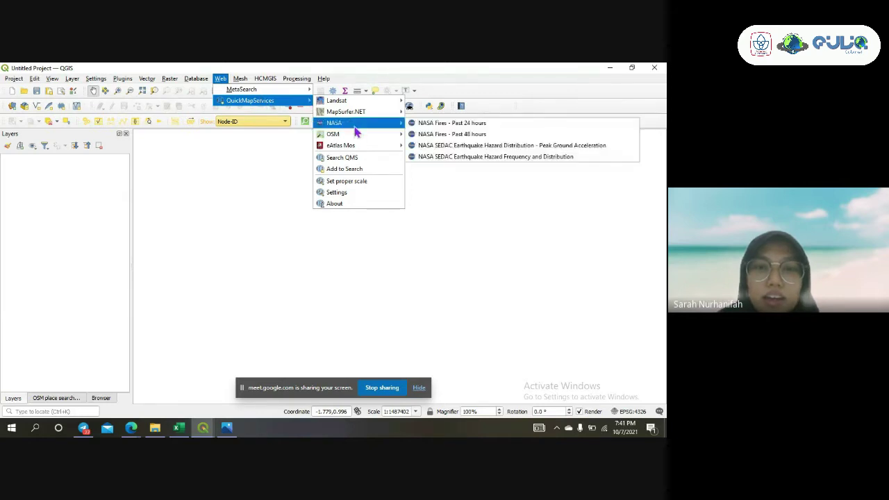
pyautogui.moveTo(357, 136)
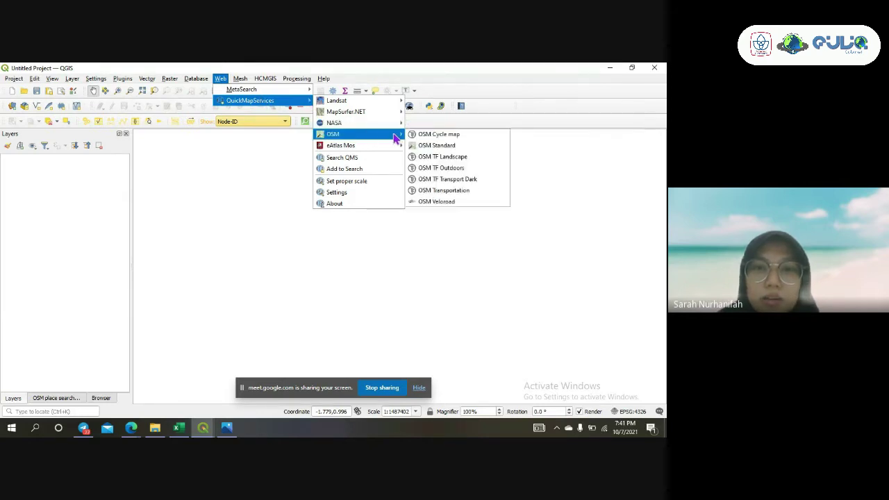
pyautogui.click(437, 147)
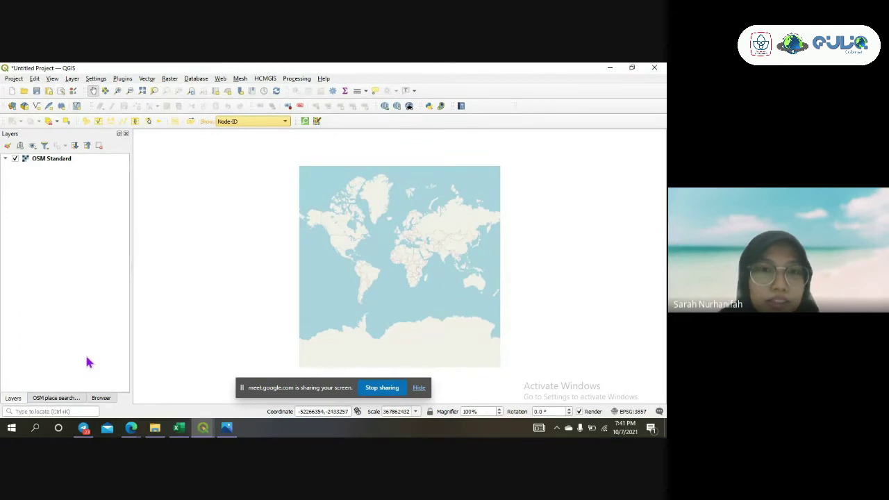
# Search for the place "Pesona Khayangan" with the OSM place search plugin
pyautogui.click(63, 396)
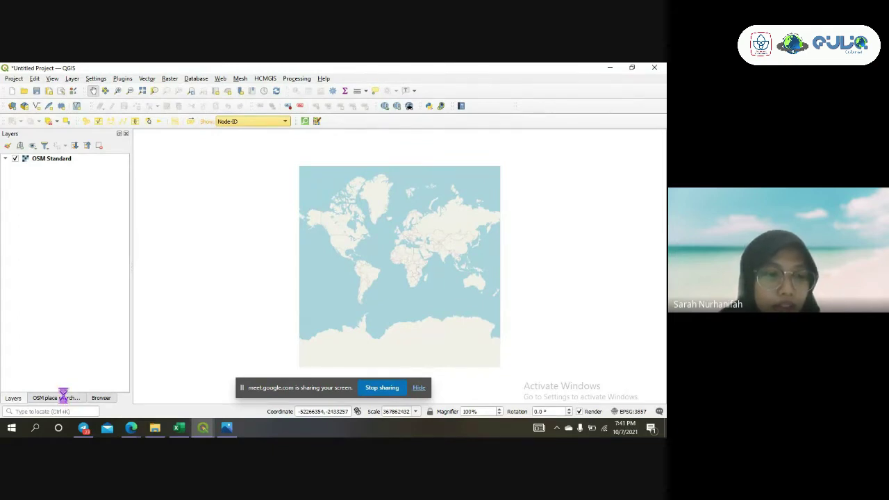
pyautogui.click(122, 79)
pyautogui.moveTo(132, 116)
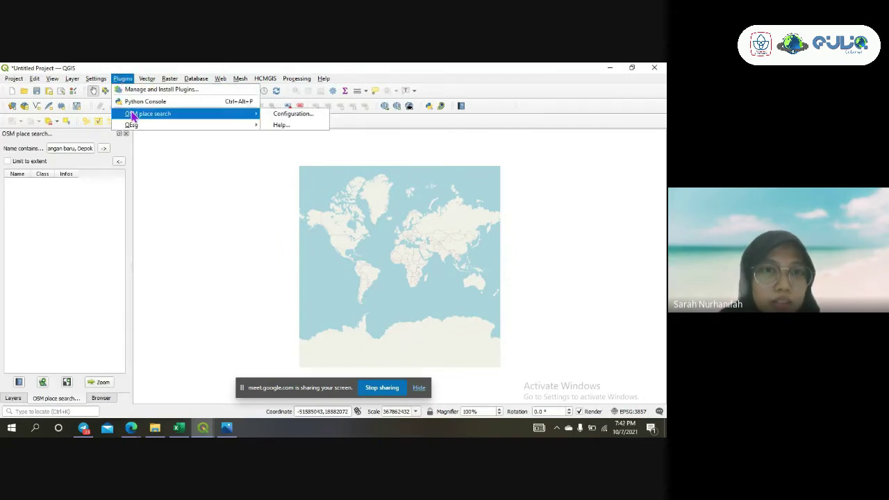
pyautogui.click(78, 151)
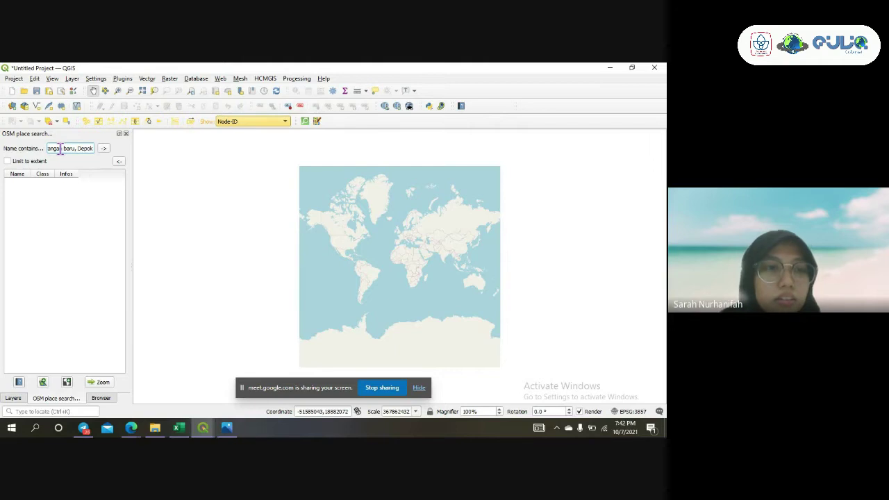
pyautogui.press('BackSpace')
pyautogui.press('BackSpace')
pyautogui.press('BackSpace')
pyautogui.press('BackSpace')
pyautogui.press('BackSpace')
pyautogui.press('BackSpace')
pyautogui.press('BackSpace')
pyautogui.press('BackSpace')
pyautogui.press('BackSpace')
pyautogui.press('BackSpace')
pyautogui.press('BackSpace')
pyautogui.press('BackSpace')
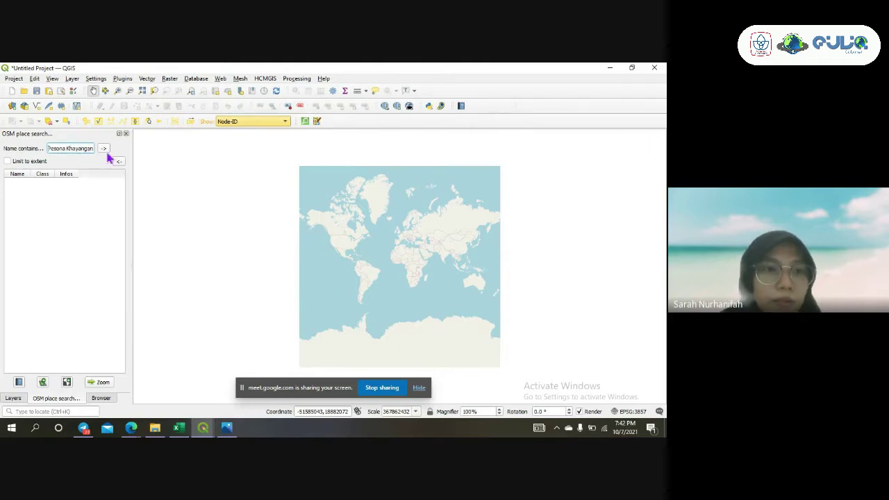
pyautogui.click(104, 148)
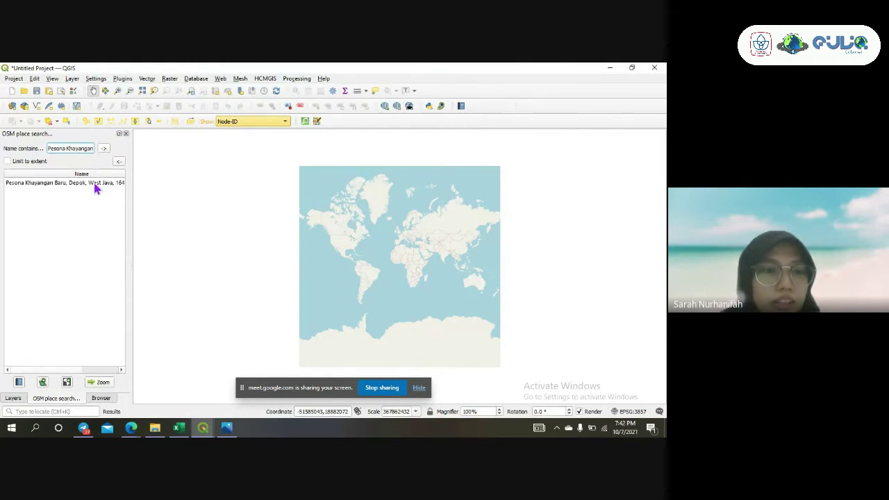
# Zoom the map to the Pesona Khayangan Baru search result and frame the whole housing area at about 1:2895
pyautogui.click(95, 184)
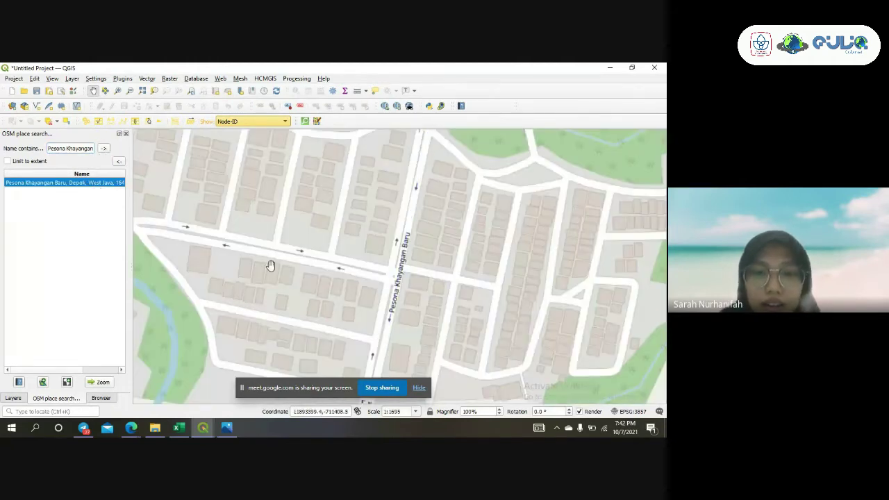
pyautogui.click(419, 389)
pyautogui.moveTo(425, 306); pyautogui.dragTo(440, 318)
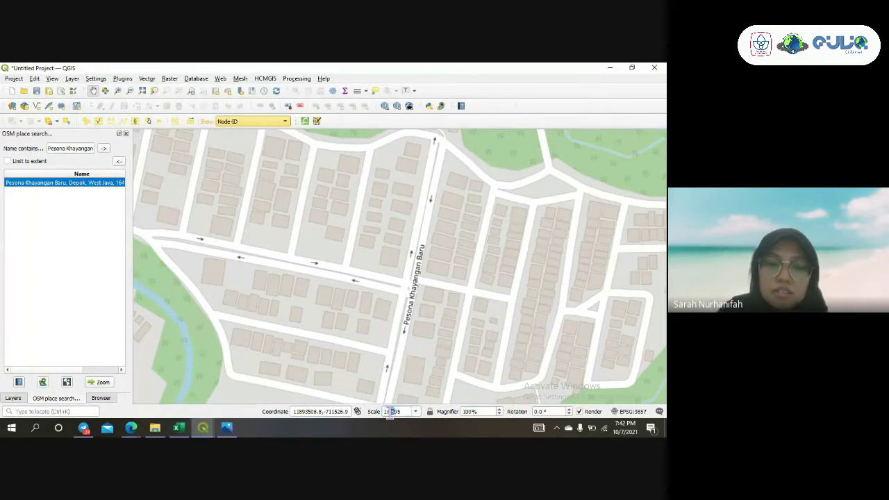
pyautogui.scroll(-2, 438, 260)
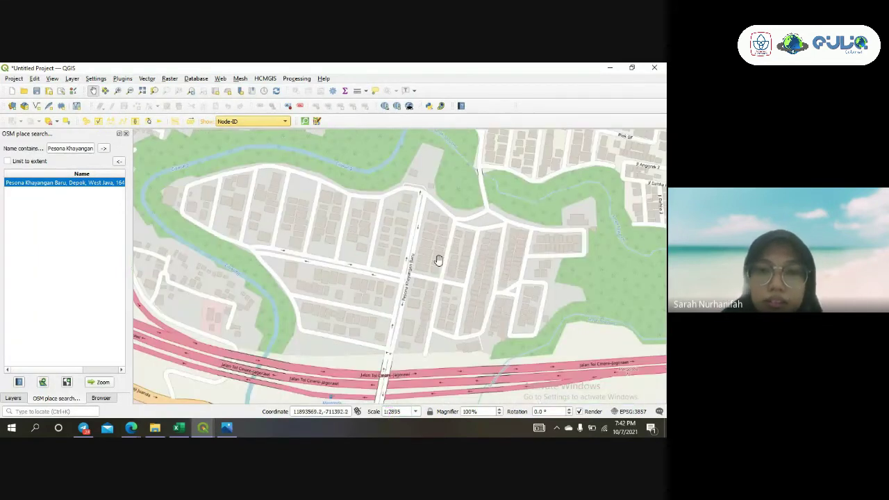
pyautogui.moveTo(447, 274); pyautogui.dragTo(450, 296)
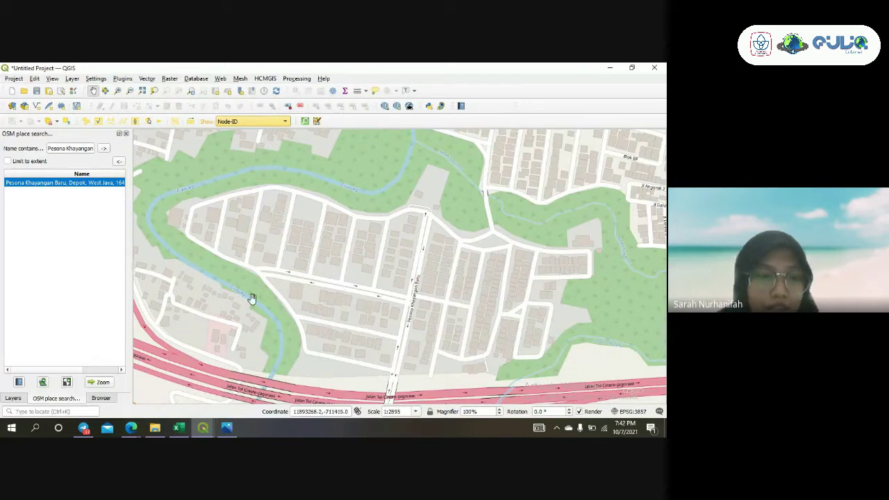
# Generate a temporary layer of regular points at 100 m spacing over the current map canvas extent
pyautogui.click(14, 399)
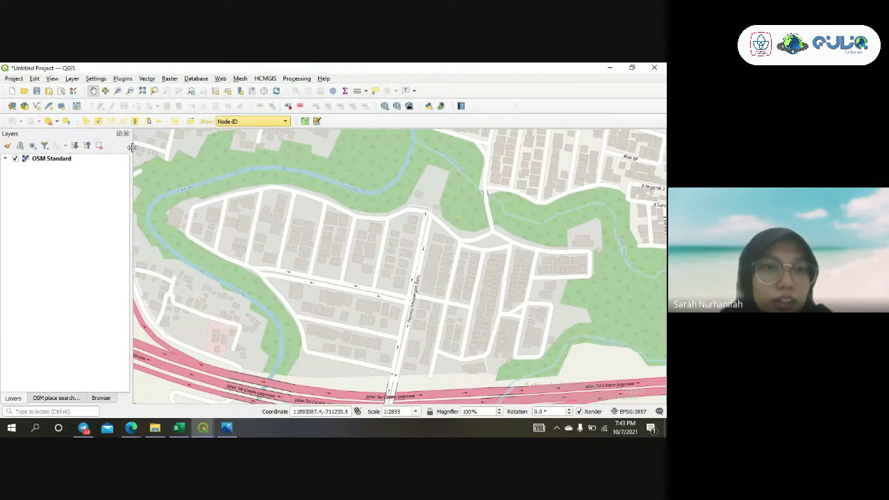
pyautogui.click(146, 78)
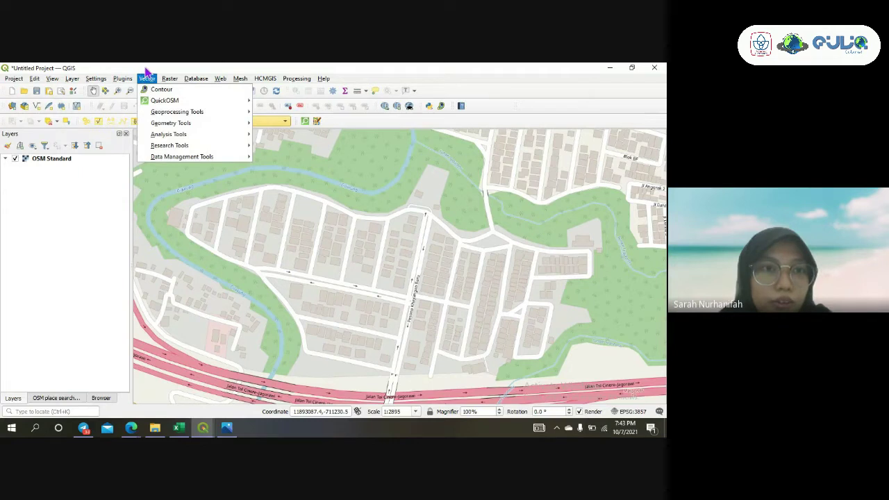
pyautogui.moveTo(195, 146)
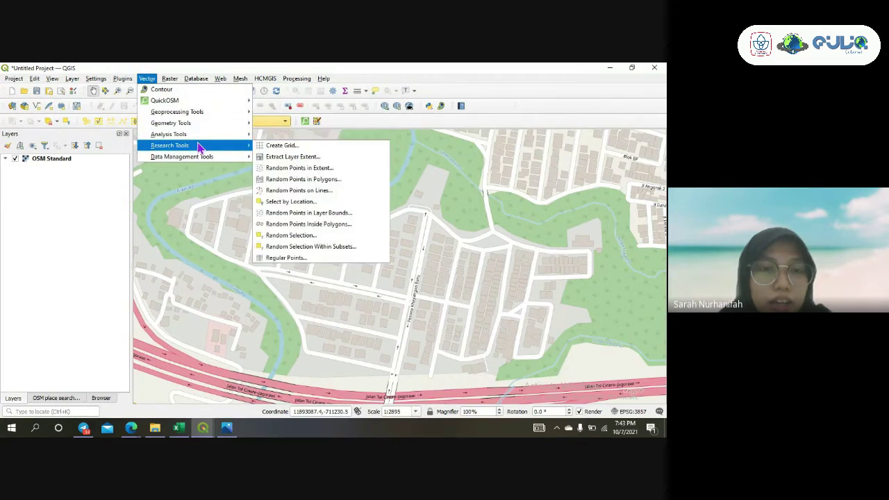
pyautogui.click(294, 258)
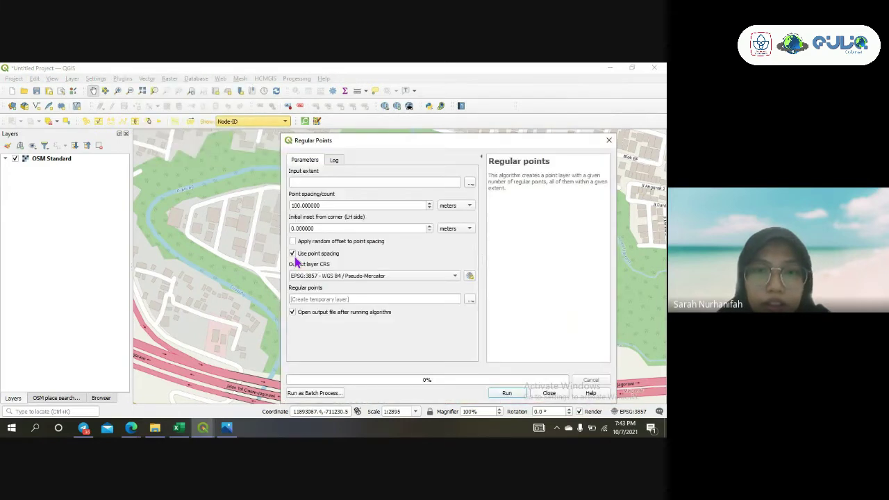
pyautogui.click(471, 184)
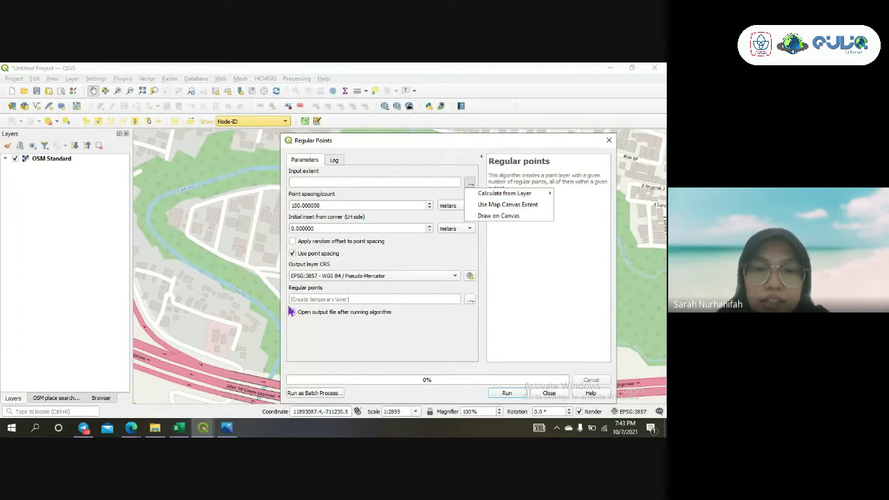
pyautogui.click(506, 209)
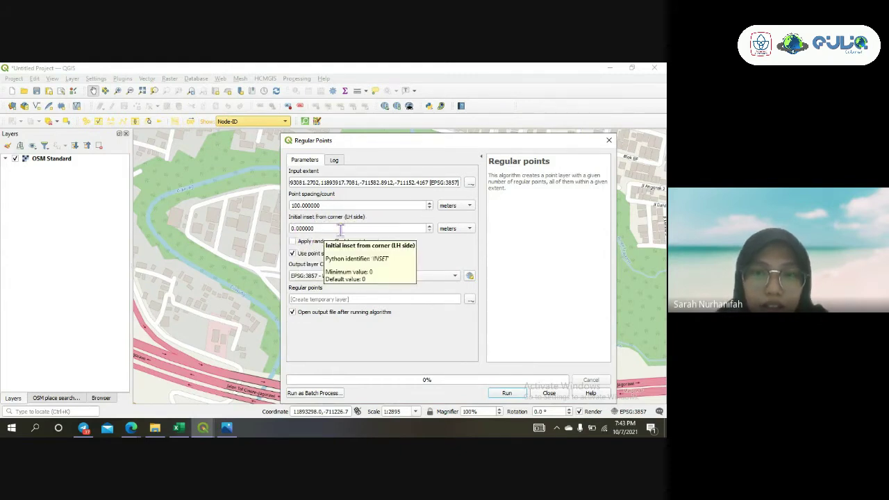
pyautogui.click(510, 395)
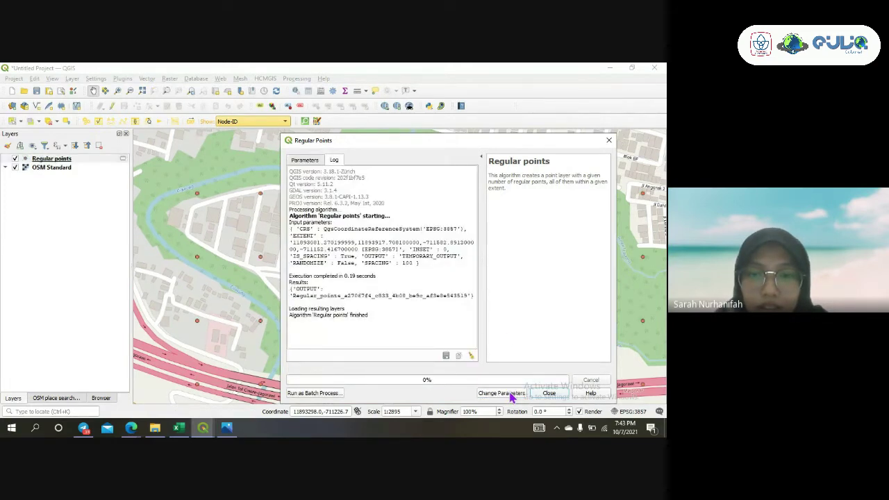
pyautogui.click(549, 393)
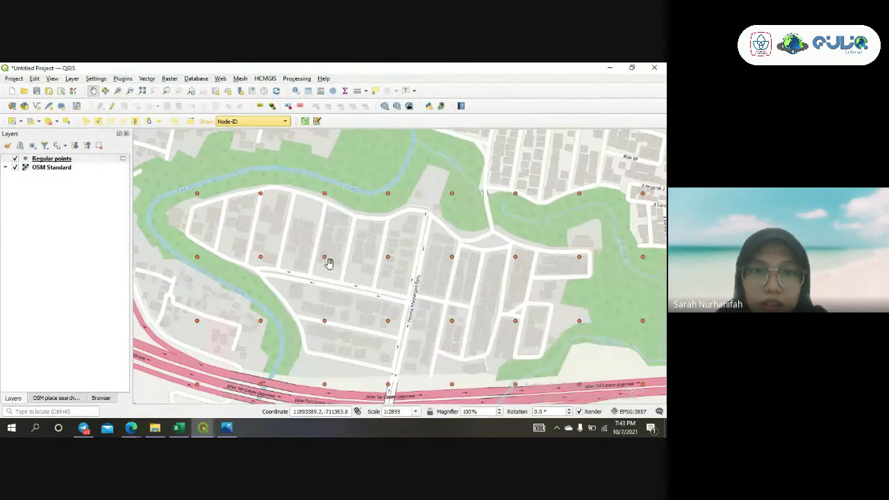
# Export the Regular points layer as a KML file named Uniform 4 in the Desktop's Latihan folder, with CRS EPSG:3857 - WGS 84 / Pseudo-Mercator
pyautogui.moveTo(328, 264)
pyautogui.mouseDown()
pyautogui.moveTo(330, 237)
pyautogui.moveTo(340, 254)
pyautogui.mouseUp()
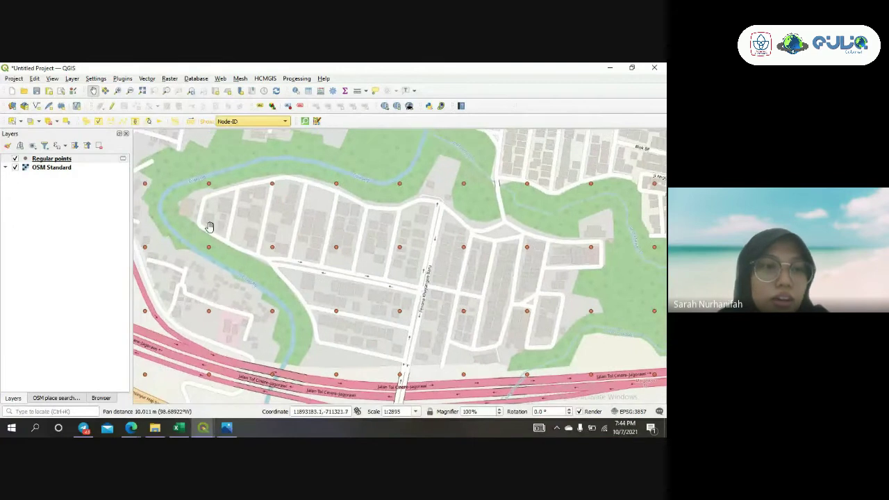
pyautogui.rightClick(65, 161)
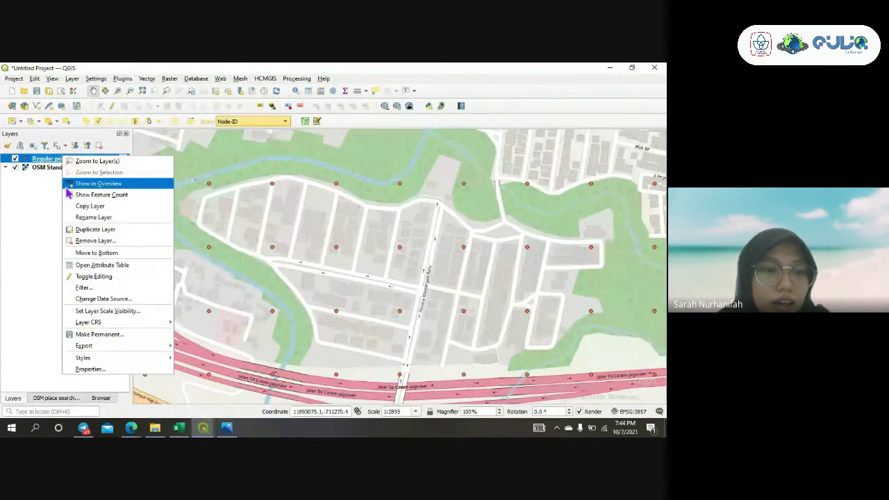
pyautogui.moveTo(122, 348)
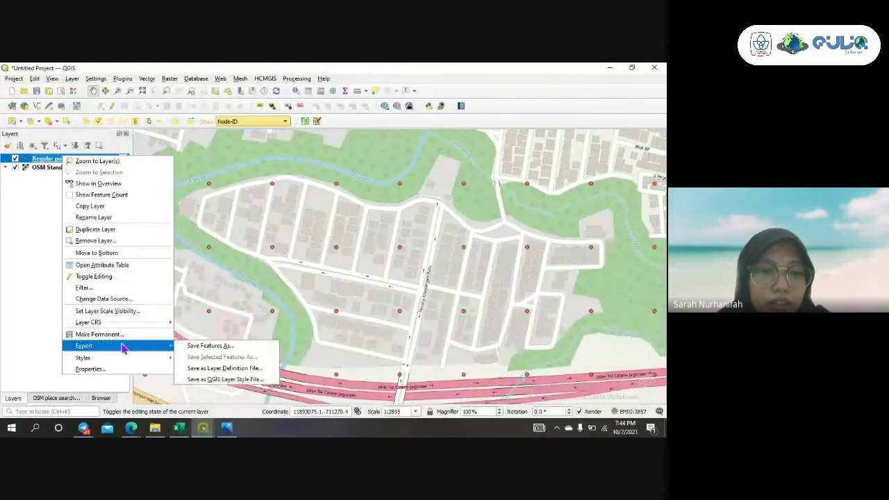
pyautogui.click(186, 353)
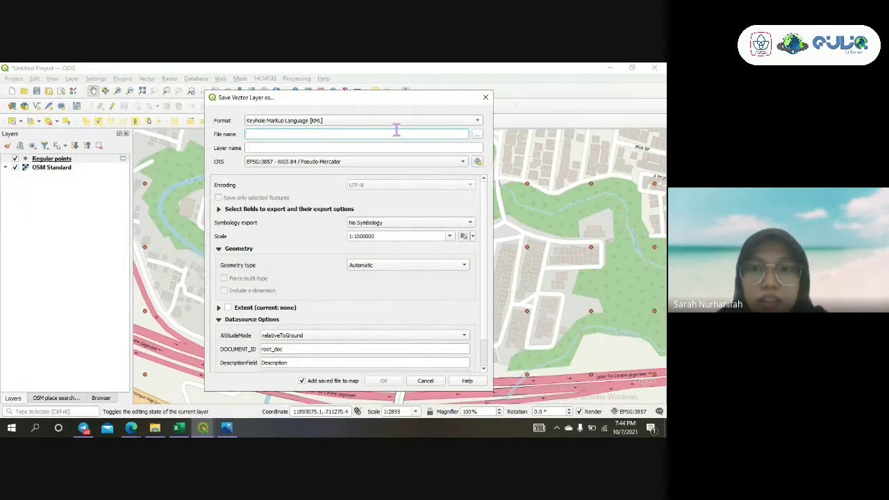
pyautogui.click(477, 136)
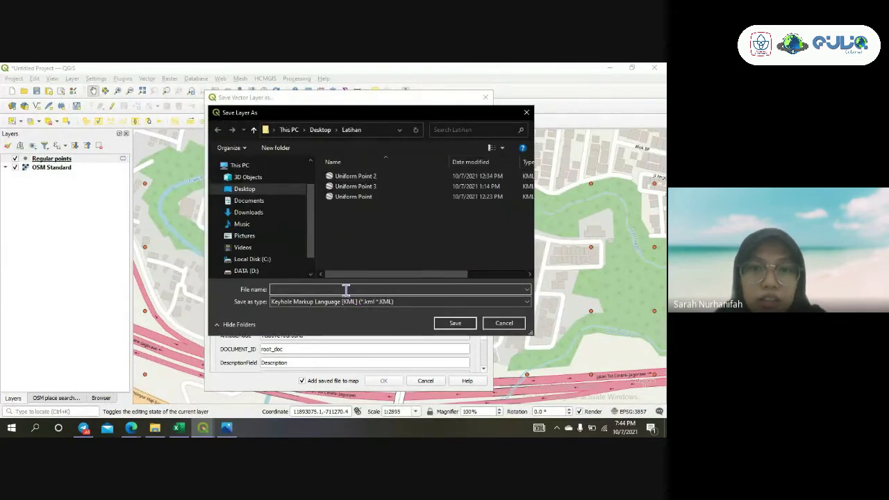
pyautogui.write('Uniform')
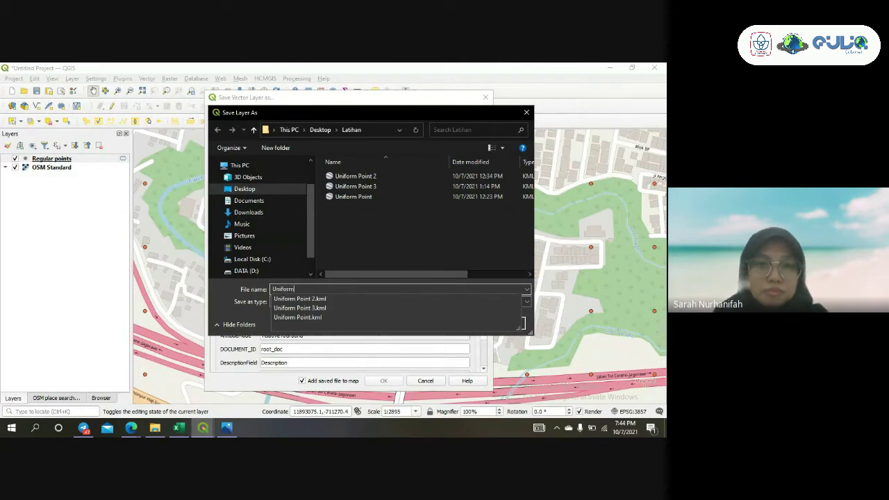
pyautogui.write(' 4')
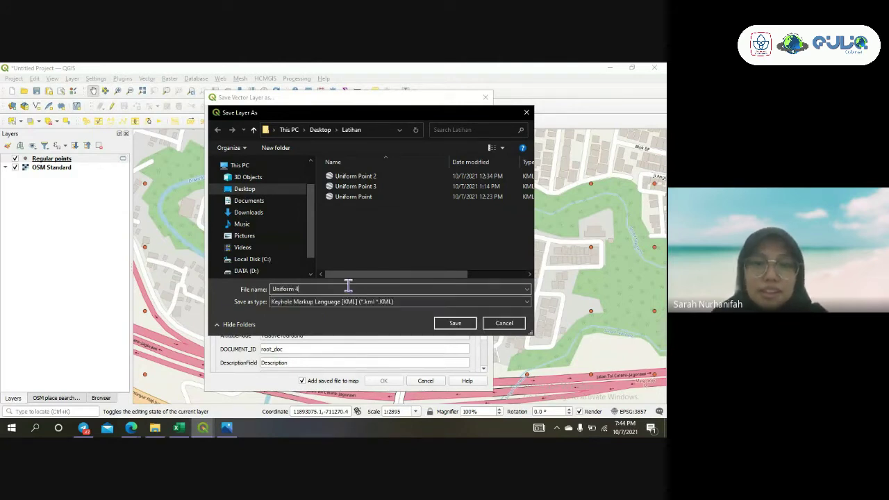
pyautogui.press('Return')
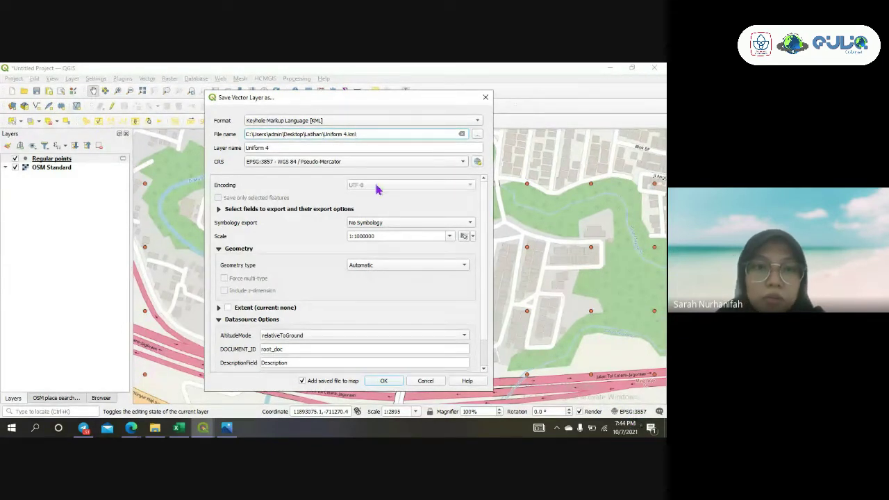
pyautogui.click(340, 163)
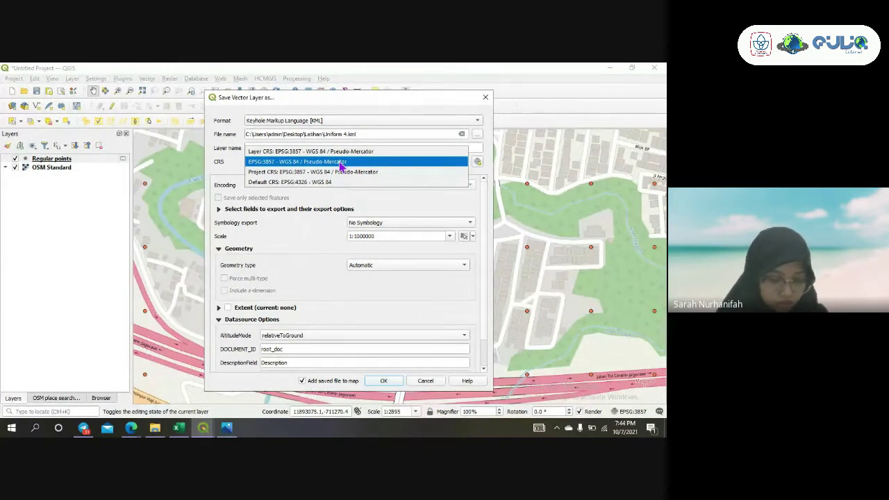
pyautogui.click(340, 162)
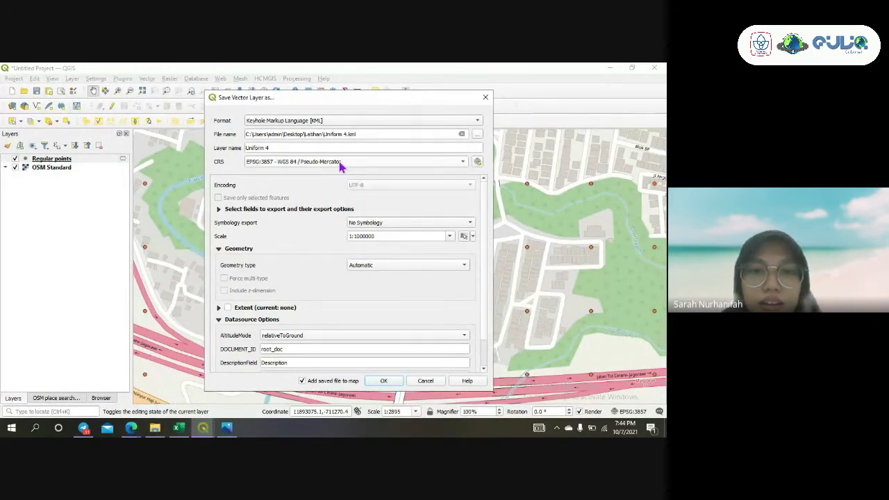
pyautogui.click(386, 382)
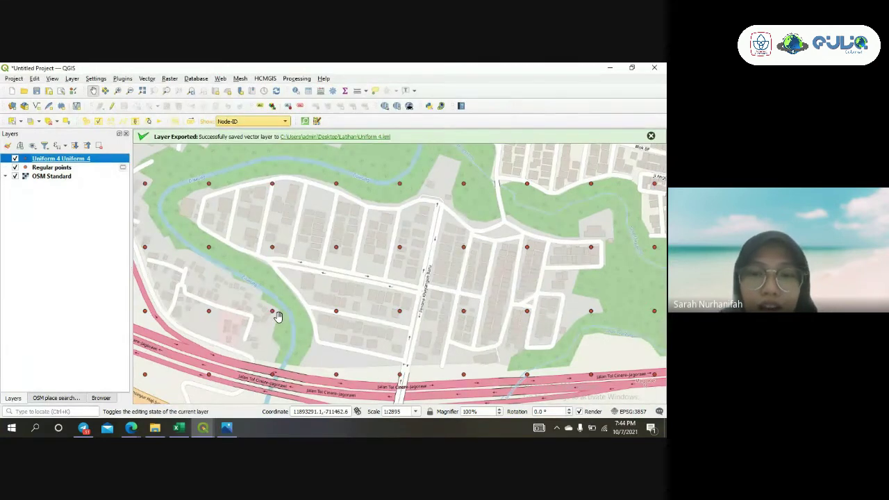
# Toggle the visibility of the Regular points and Uniform 4 layers to compare the exported grid with the original
pyautogui.click(15, 168)
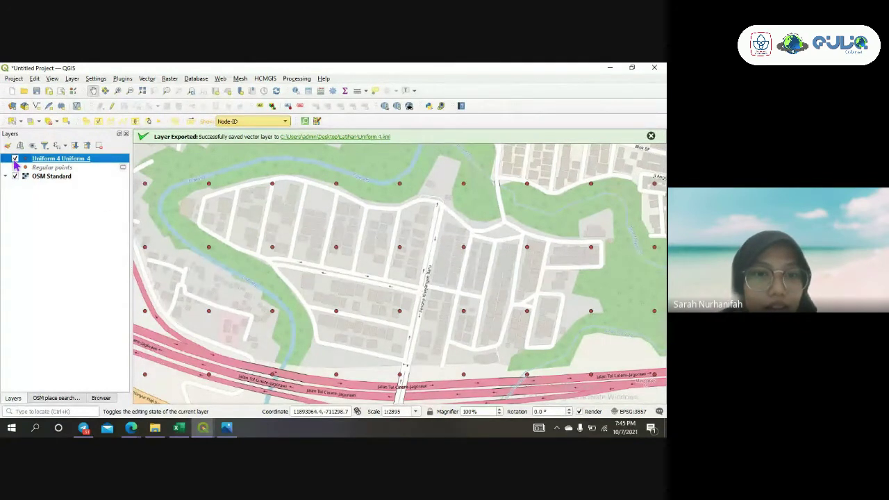
pyautogui.click(15, 159)
pyautogui.click(14, 159)
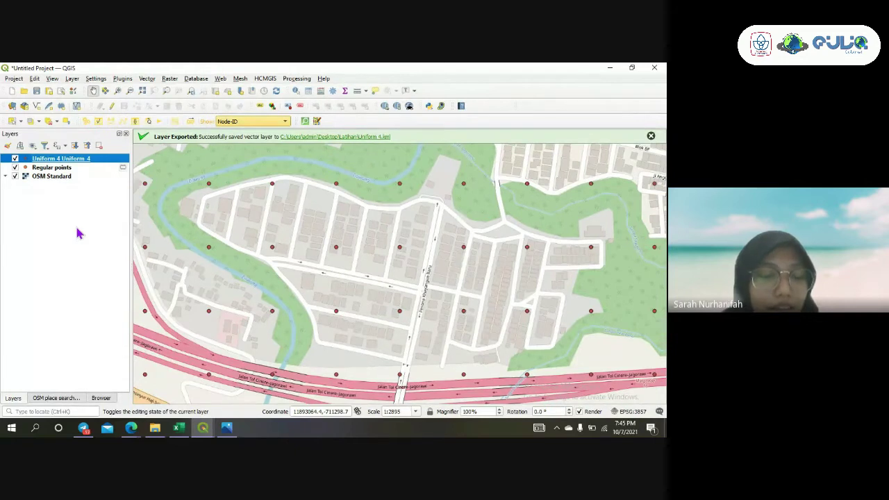
# Switch to the GPS Visualizer elevation page in Edge and choose Uniform 4.kml from the Latihan folder as the upload file
pyautogui.moveTo(132, 432)
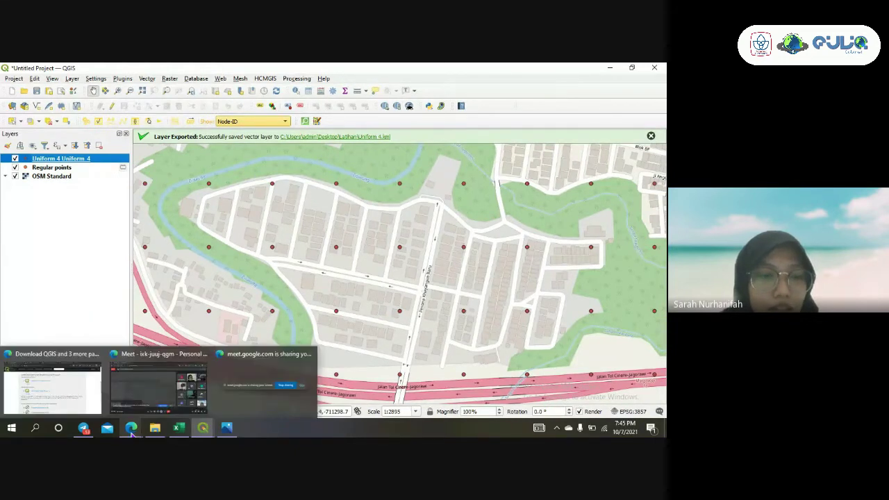
pyautogui.click(72, 393)
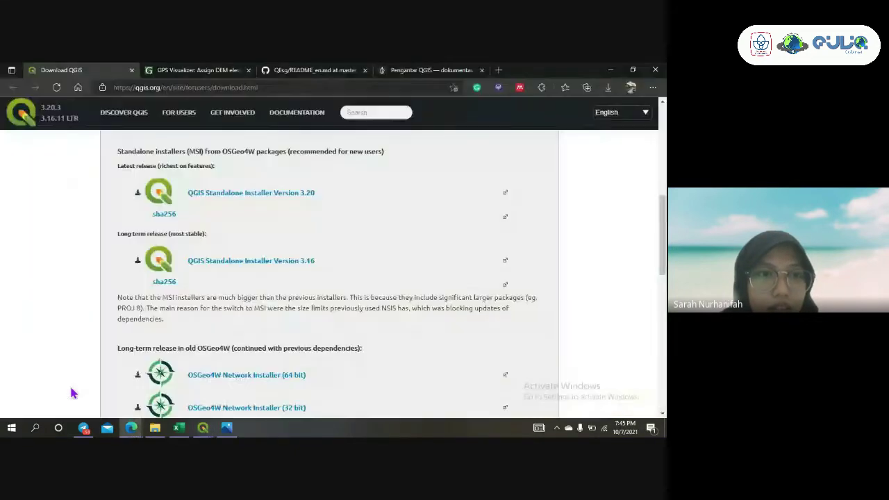
pyautogui.click(182, 72)
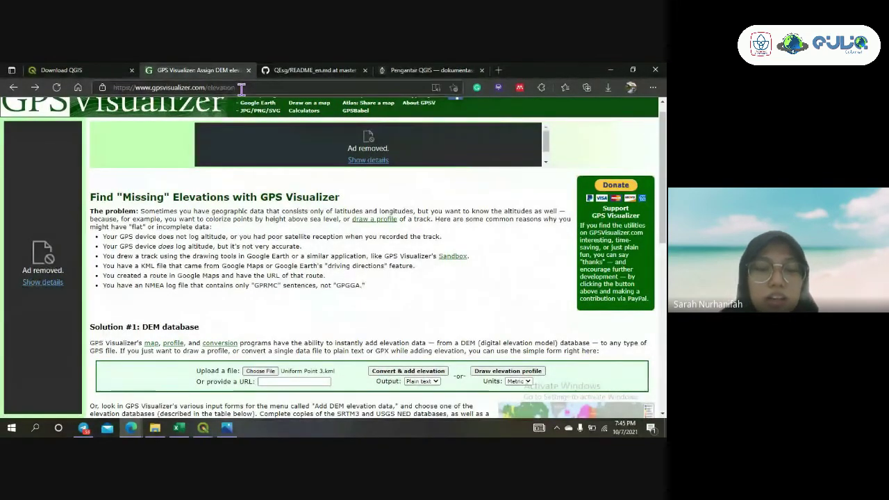
pyautogui.click(267, 375)
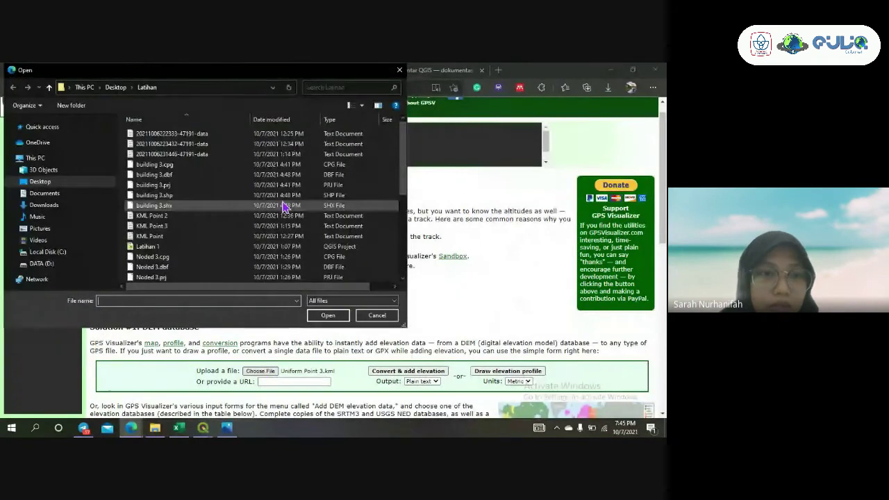
pyautogui.scroll(-3, 226, 237)
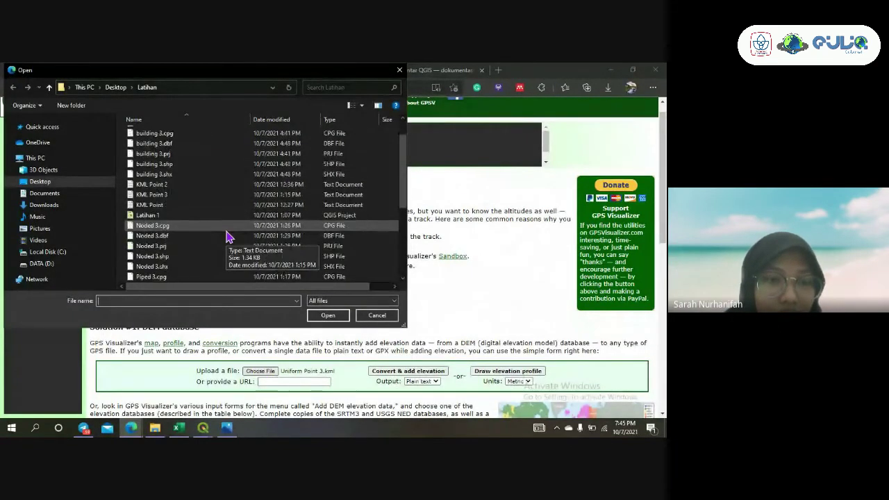
pyautogui.scroll(2, 226, 237)
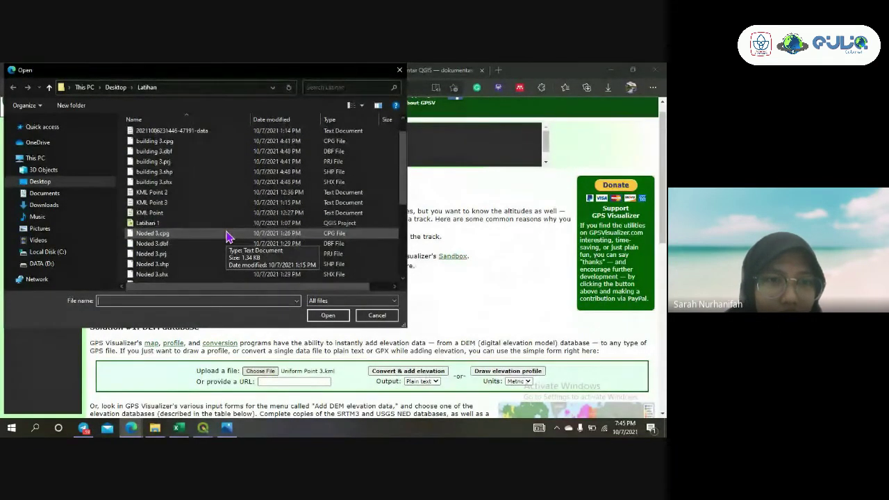
pyautogui.scroll(-4, 226, 237)
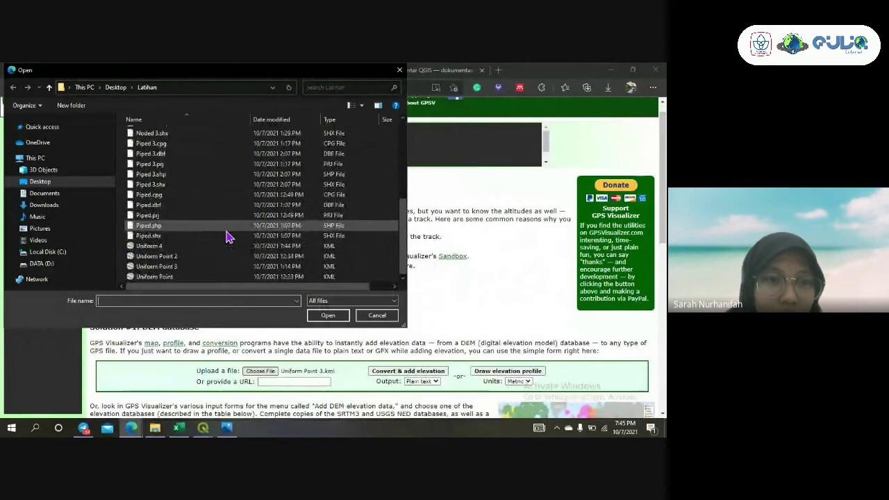
pyautogui.scroll(-1, 210, 260)
pyautogui.click(209, 249)
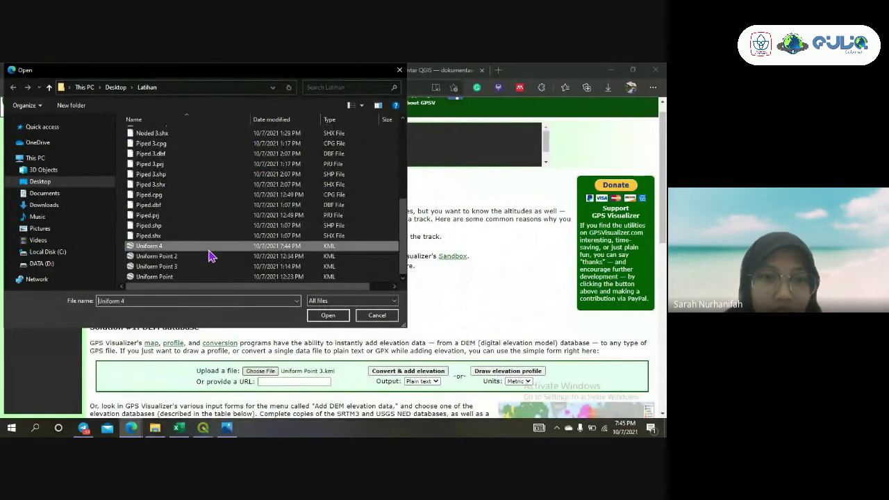
pyautogui.click(328, 315)
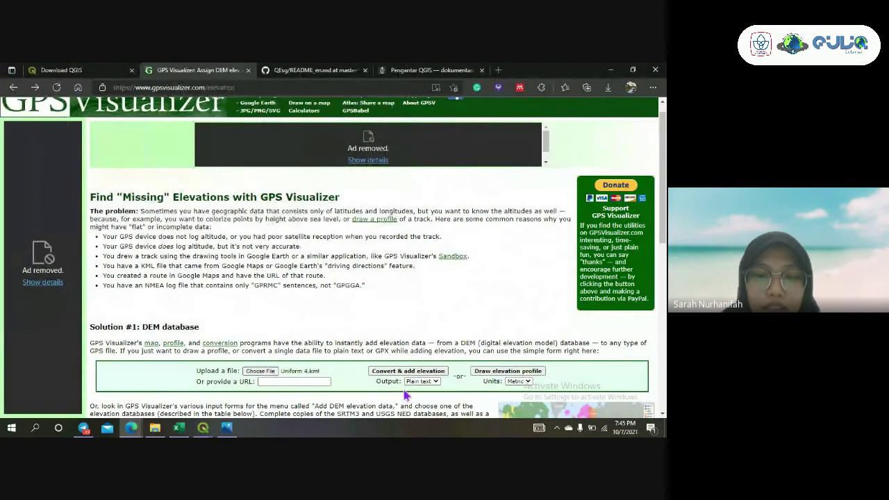
# Convert the uploaded KML with added elevation data, using plain text as the output format
pyautogui.click(422, 381)
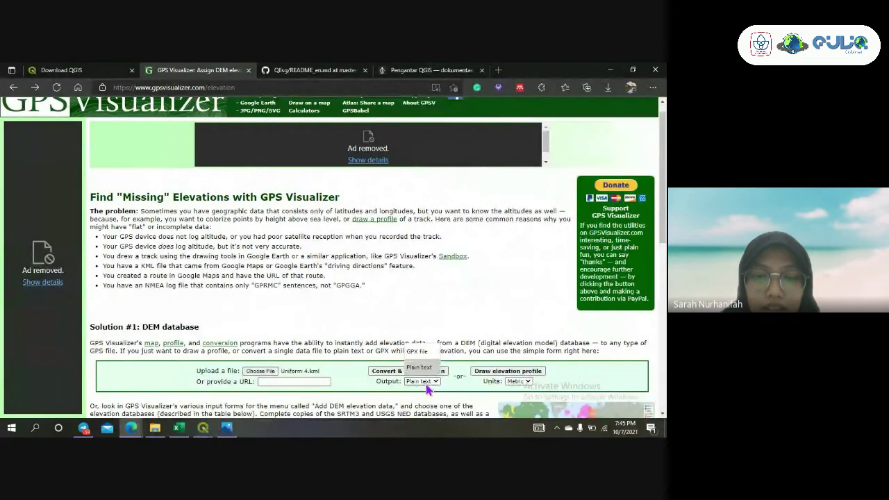
pyautogui.click(427, 387)
pyautogui.click(410, 372)
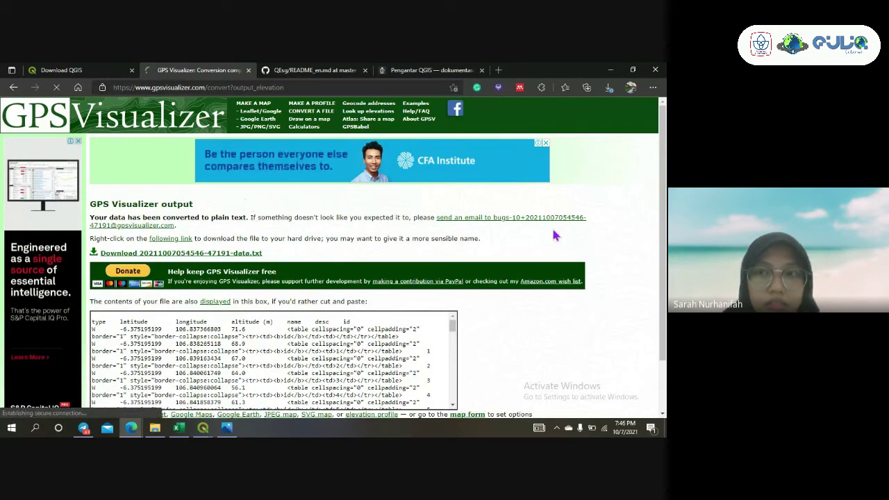
# Save the converted elevation text file to the Latihan folder under its suggested name
pyautogui.click(608, 90)
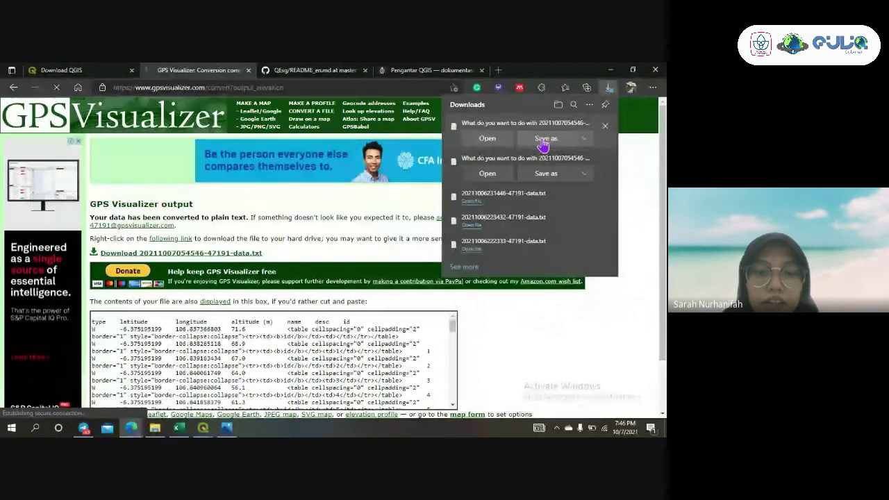
pyautogui.click(543, 141)
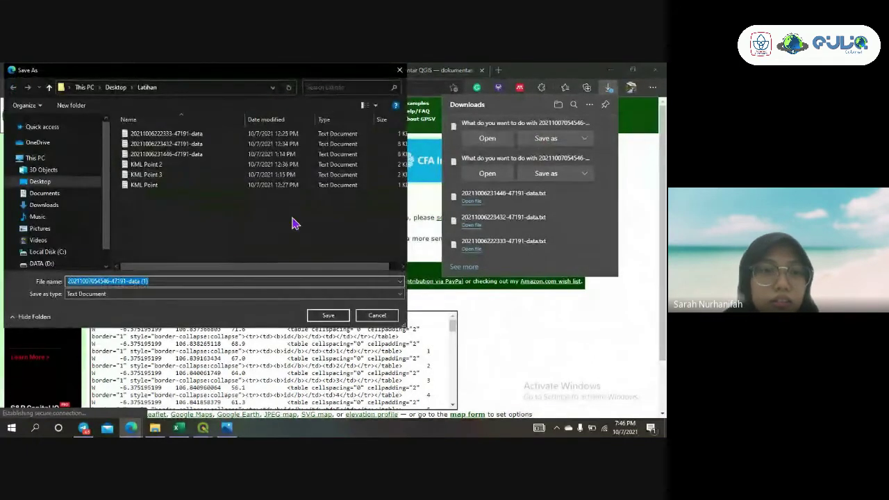
pyautogui.click(327, 317)
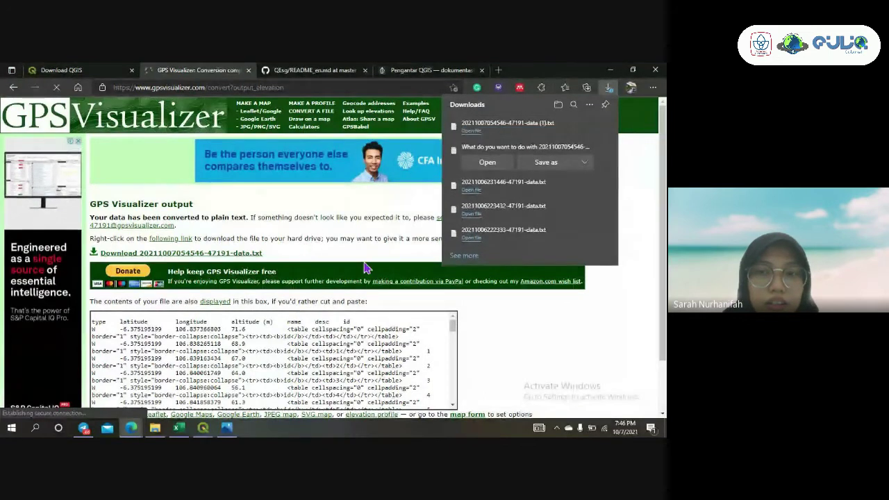
pyautogui.click(354, 252)
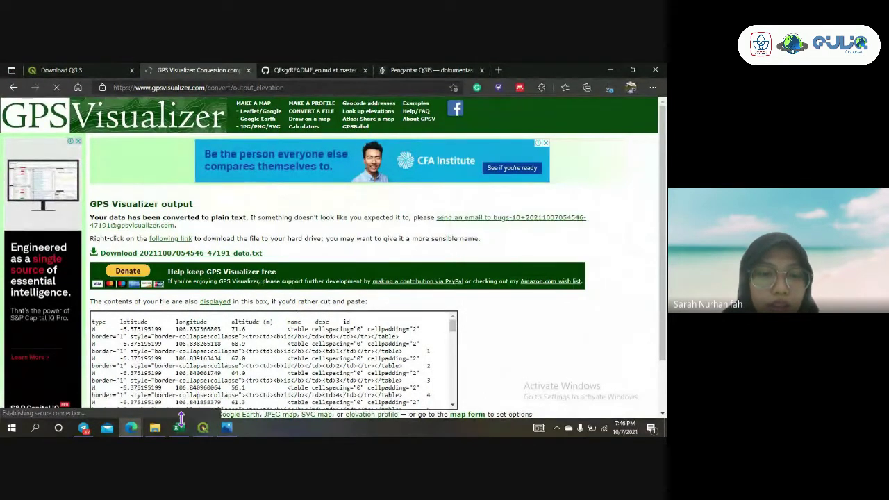
pyautogui.moveTo(182, 432)
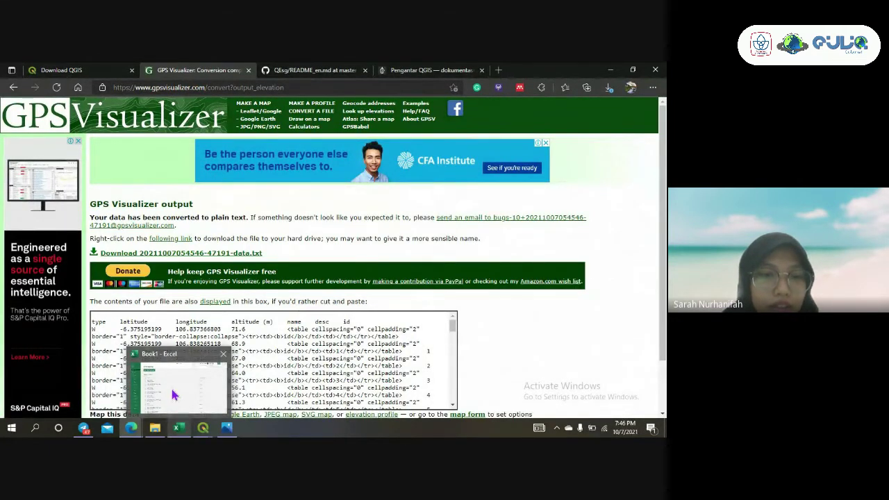
pyautogui.click(175, 397)
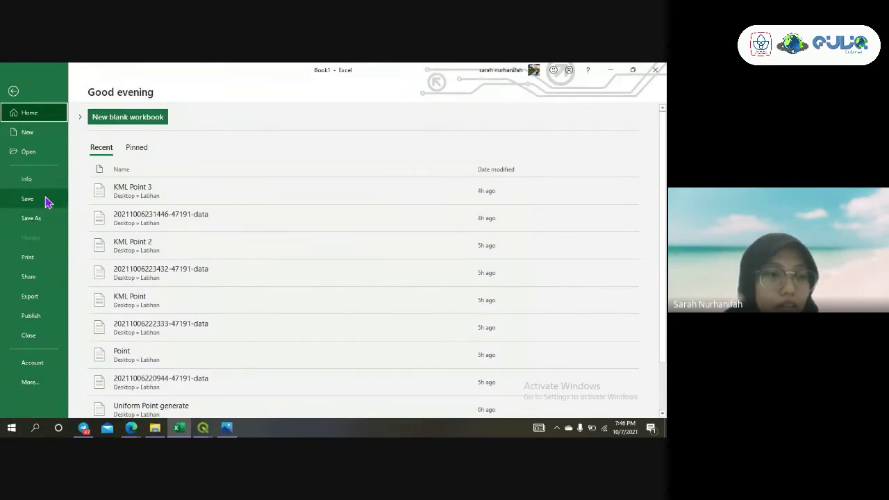
pyautogui.click(41, 156)
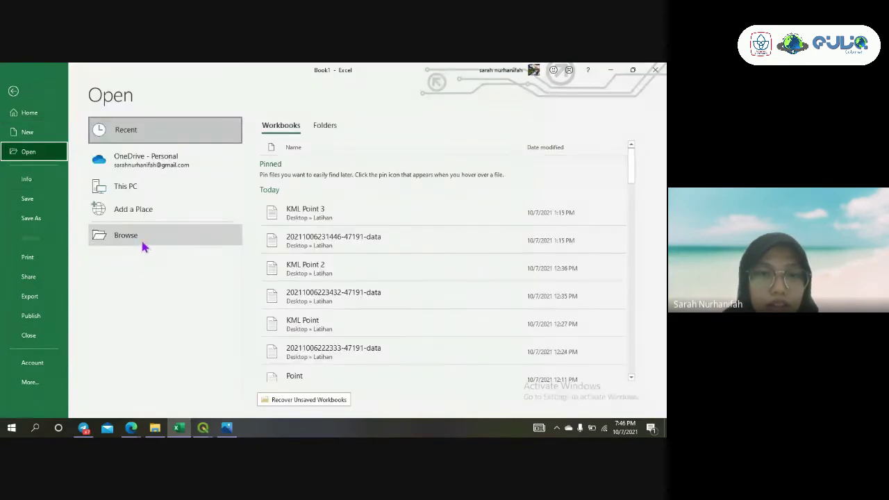
pyautogui.click(144, 243)
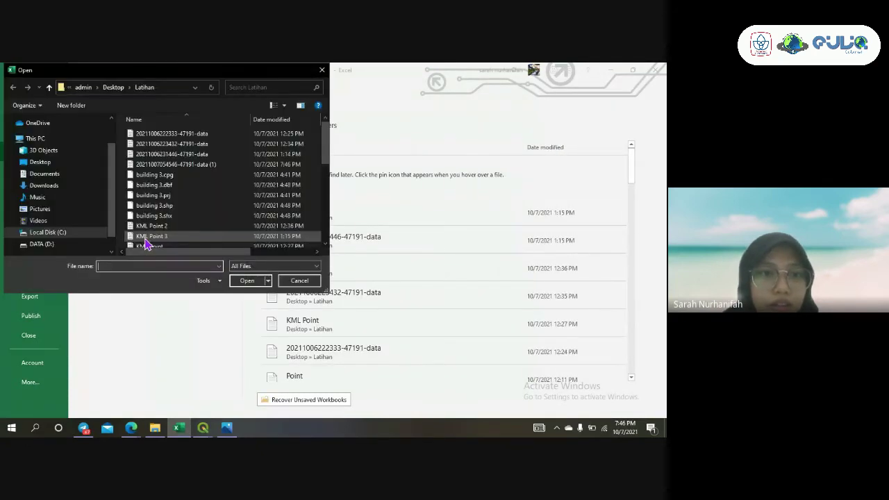
pyautogui.click(196, 167)
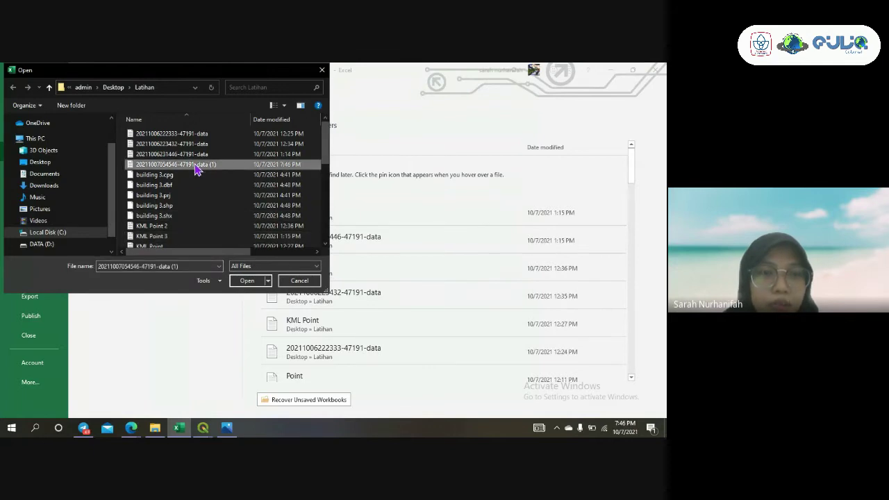
pyautogui.click(243, 281)
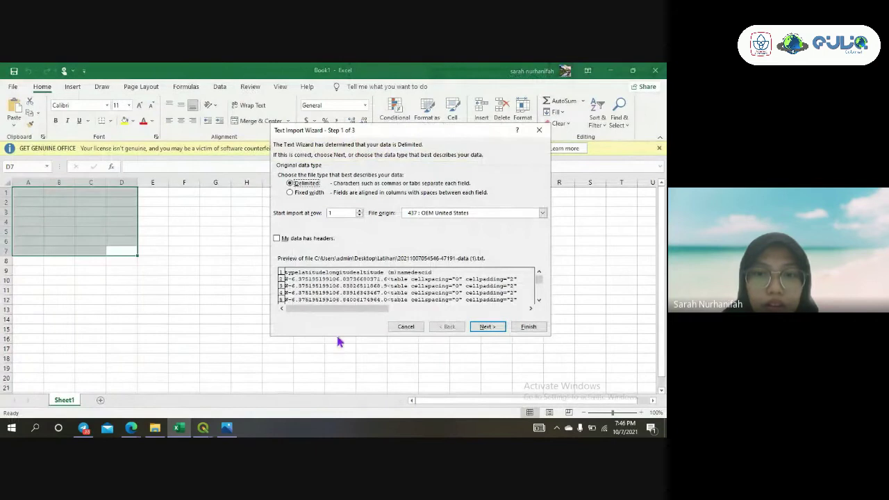
# Import the elevation text as delimited data, using tabs as the delimiter
pyautogui.click(487, 327)
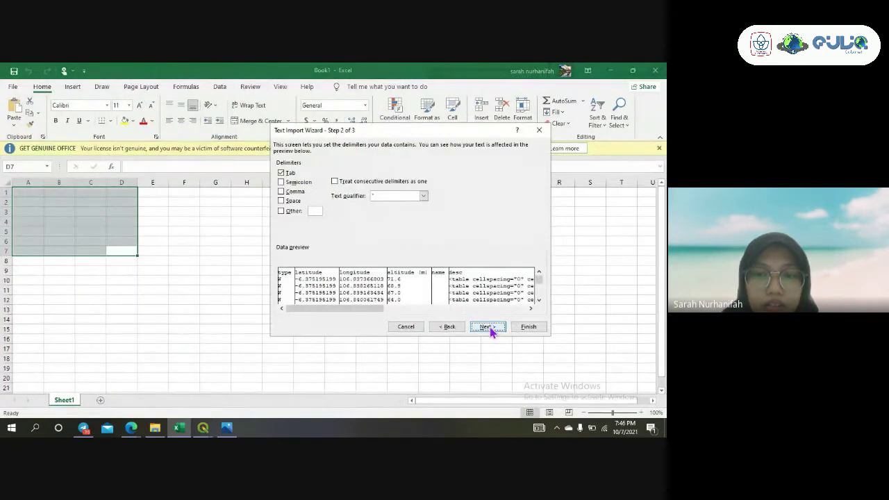
pyautogui.click(487, 327)
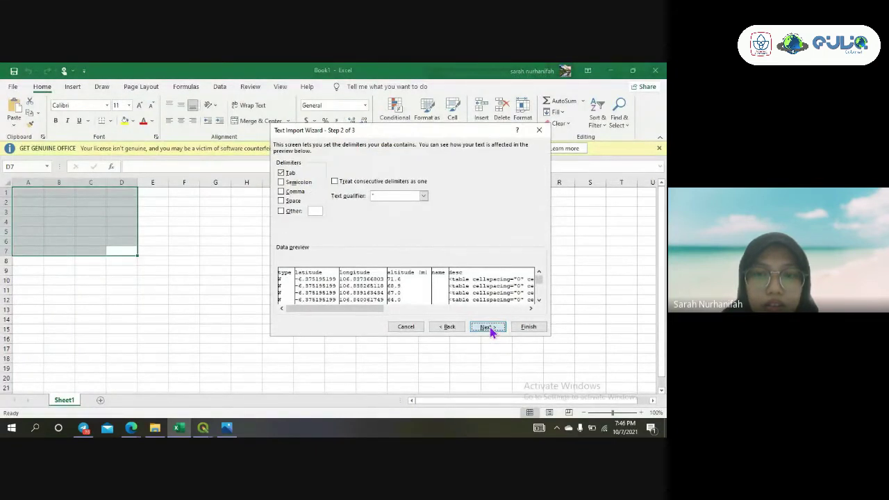
pyautogui.click(528, 327)
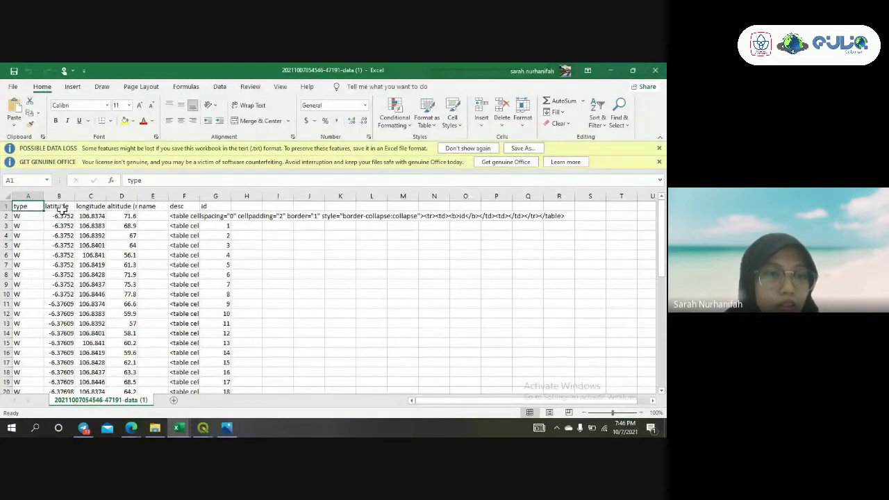
# Move the longitude column to column A, replacing the type column
pyautogui.click(27, 195)
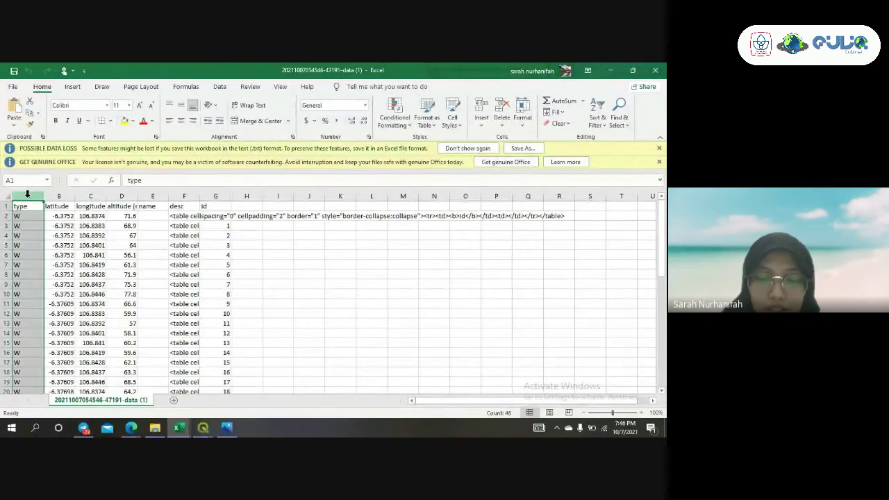
pyautogui.click(91, 195)
pyautogui.moveTo(76, 206); pyautogui.dragTo(38, 203)
pyautogui.click(319, 271)
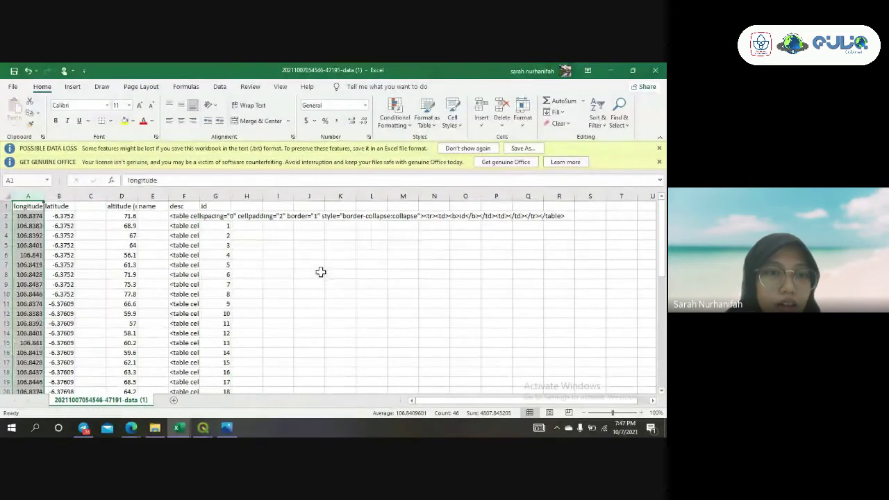
# Move the altitude column into the empty column C and shorten its header to altitude
pyautogui.click(123, 196)
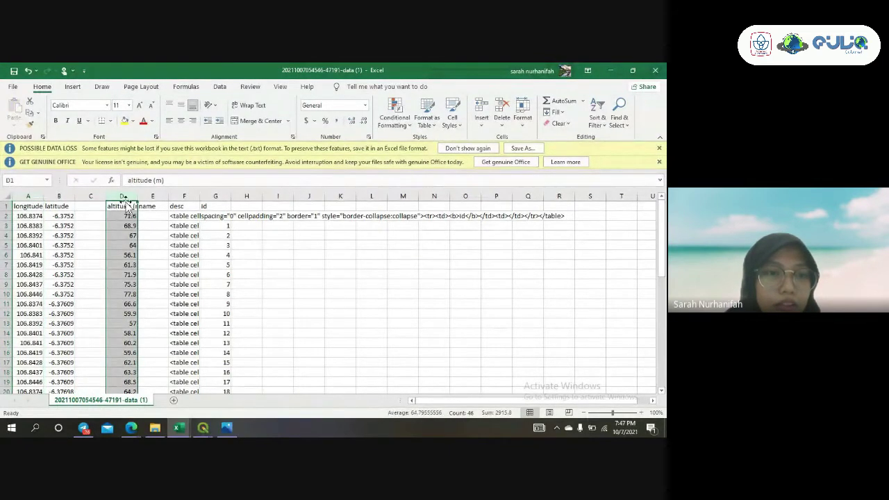
pyautogui.moveTo(128, 203); pyautogui.dragTo(97, 206)
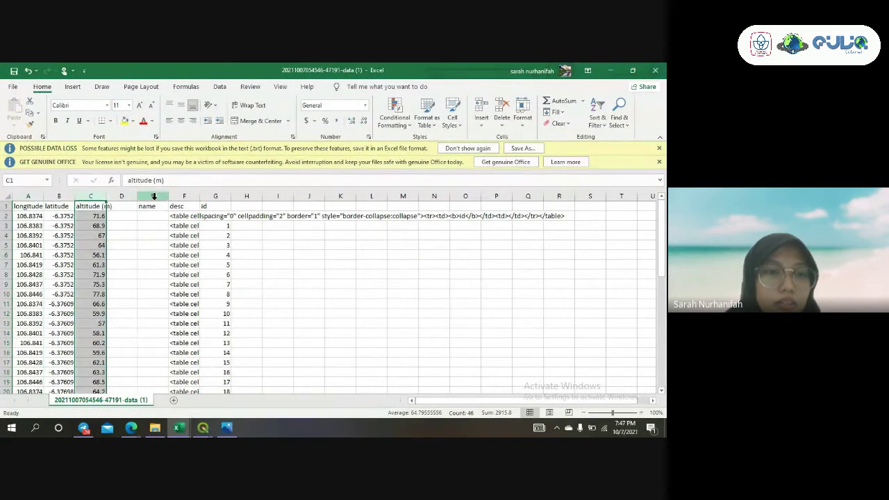
pyautogui.moveTo(171, 181); pyautogui.dragTo(153, 180)
pyautogui.press('BackSpace')
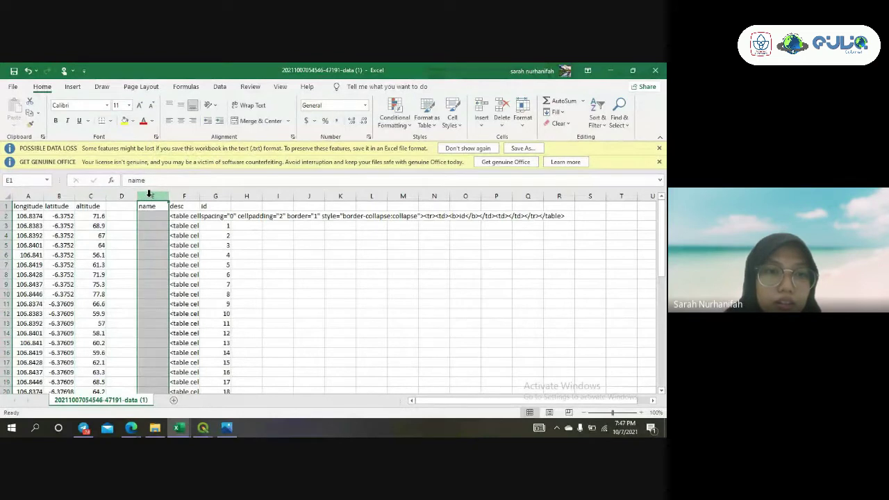
# Clear the contents of the name, desc and id columns
pyautogui.moveTo(154, 196); pyautogui.dragTo(222, 194)
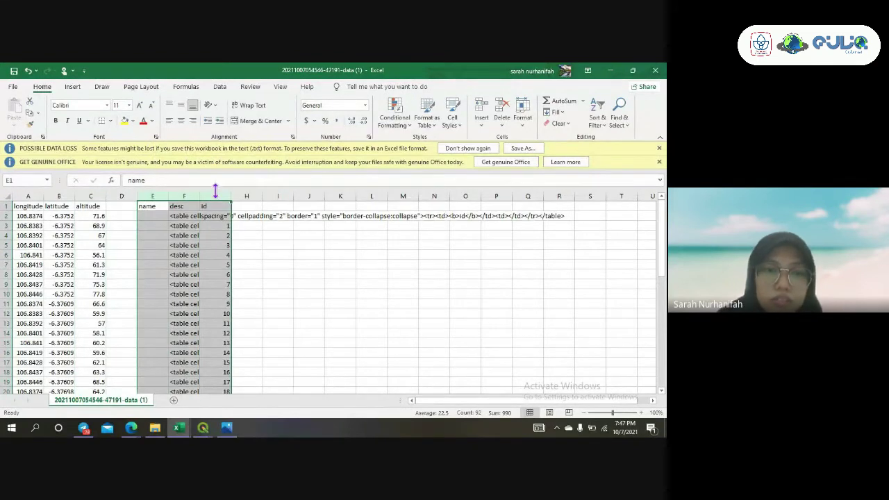
pyautogui.press('Delete')
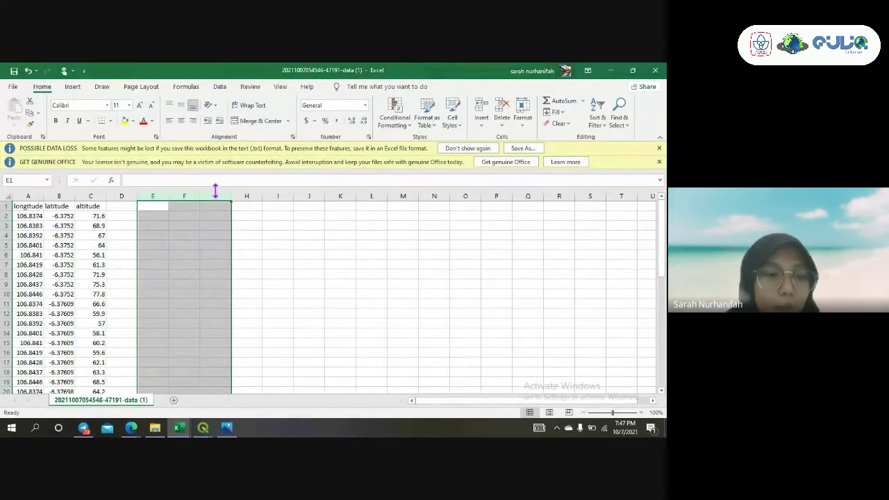
pyautogui.click(251, 292)
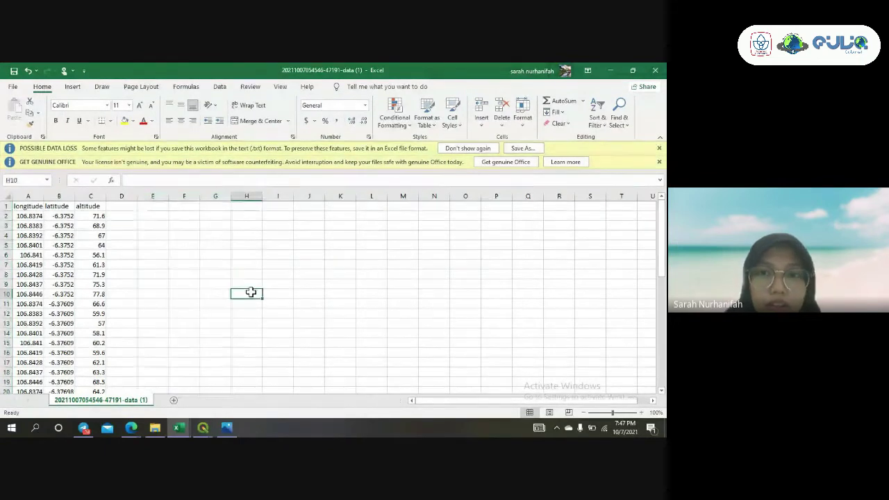
# Save the cleaned table as tab-delimited text named KML Point 4 in the Latihan folder
pyautogui.click(522, 150)
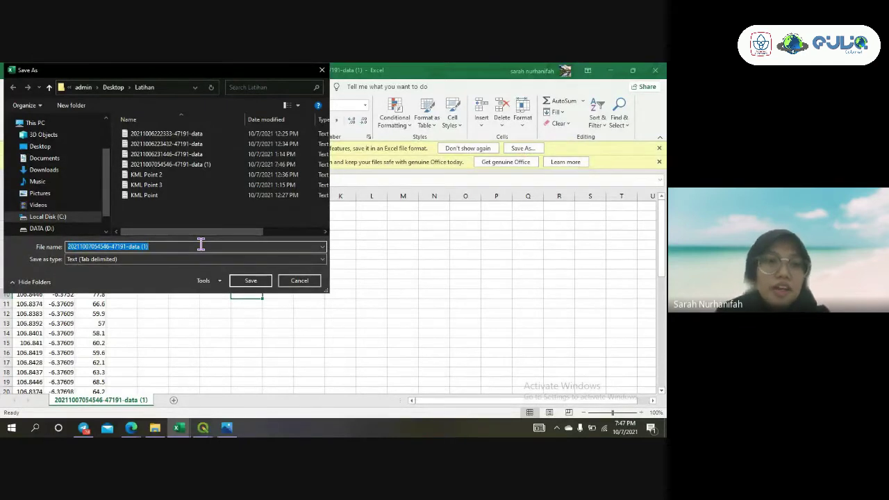
pyautogui.write('K')
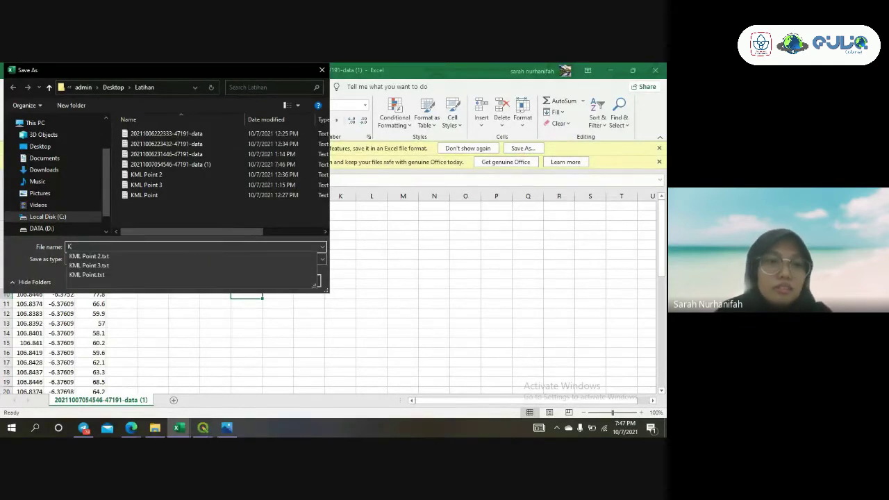
pyautogui.write('ML Poin')
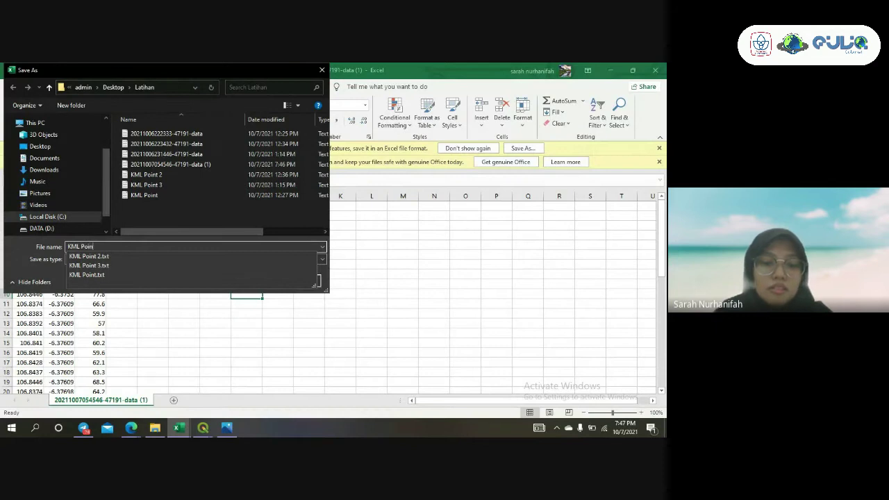
pyautogui.write('t 4')
pyautogui.press('Return')
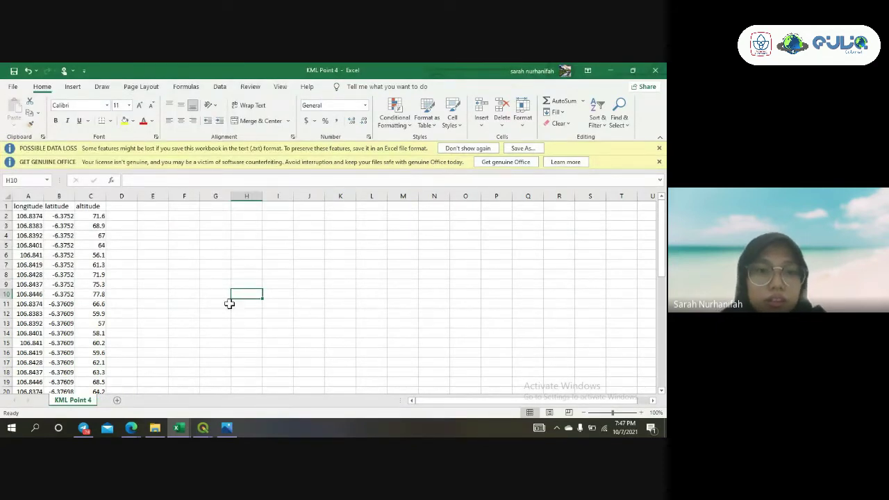
# Switch to the untitled QGIS project with the exported grid and choose KML Point 4.txt from Latihan as the source for a delimited text layer
pyautogui.moveTo(202, 429)
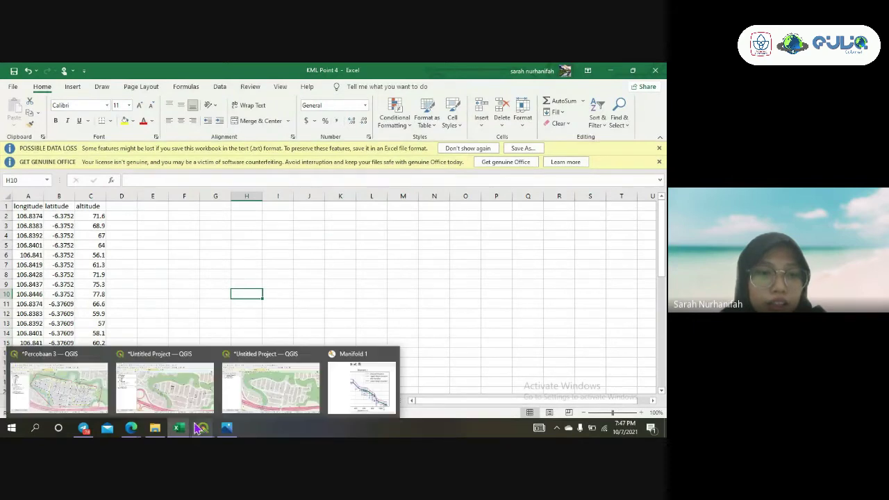
pyautogui.click(252, 387)
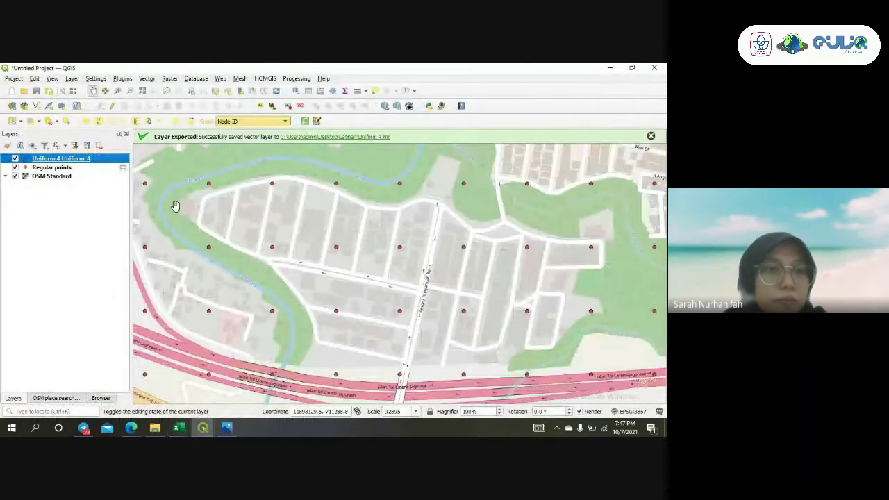
pyautogui.click(72, 79)
pyautogui.moveTo(82, 103)
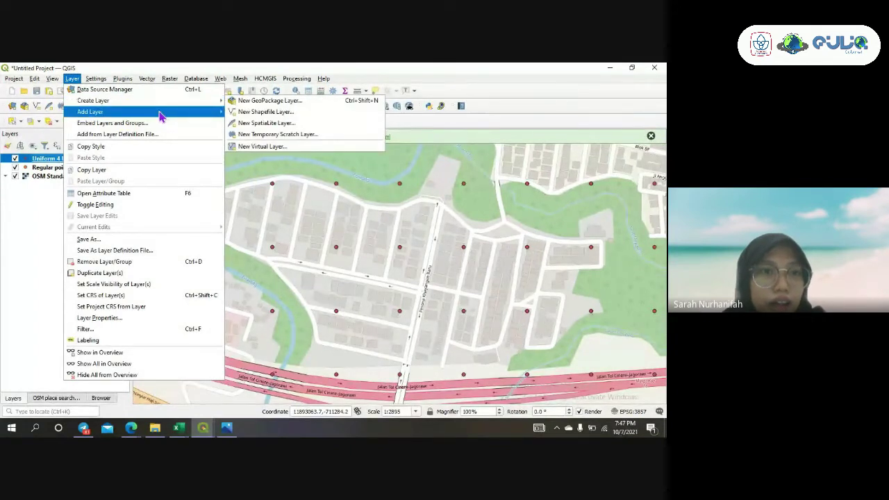
pyautogui.moveTo(159, 116)
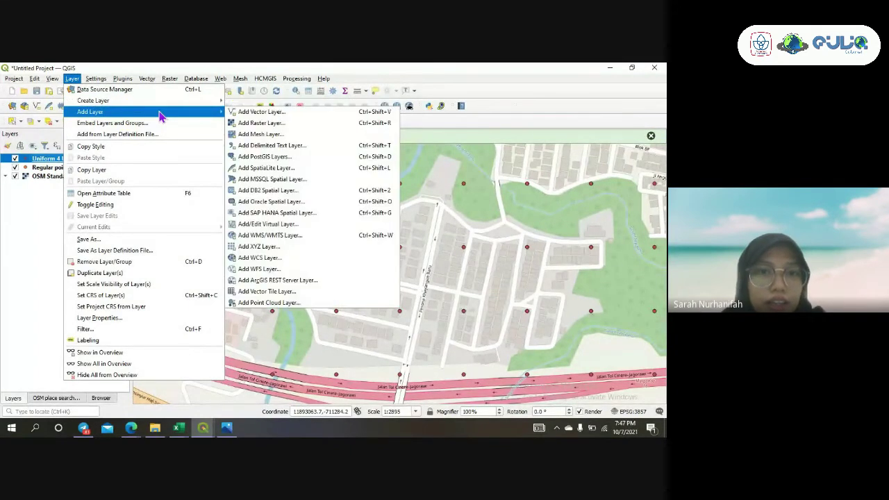
pyautogui.click(246, 151)
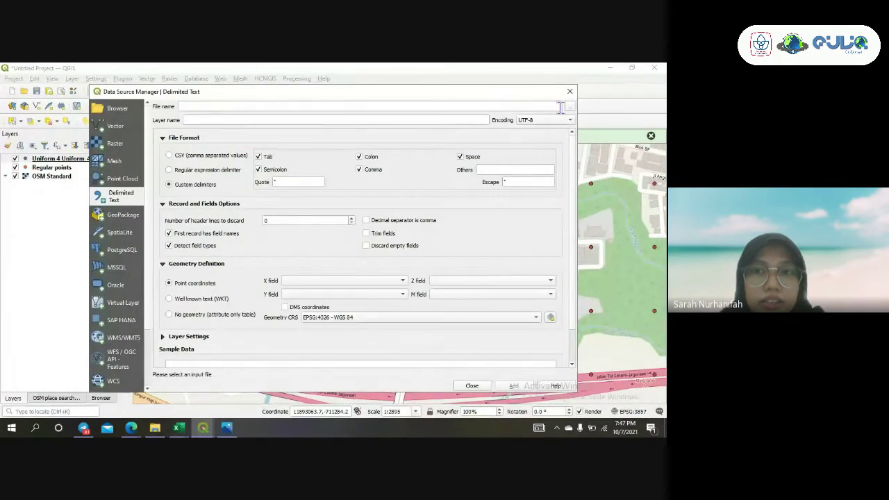
pyautogui.click(572, 109)
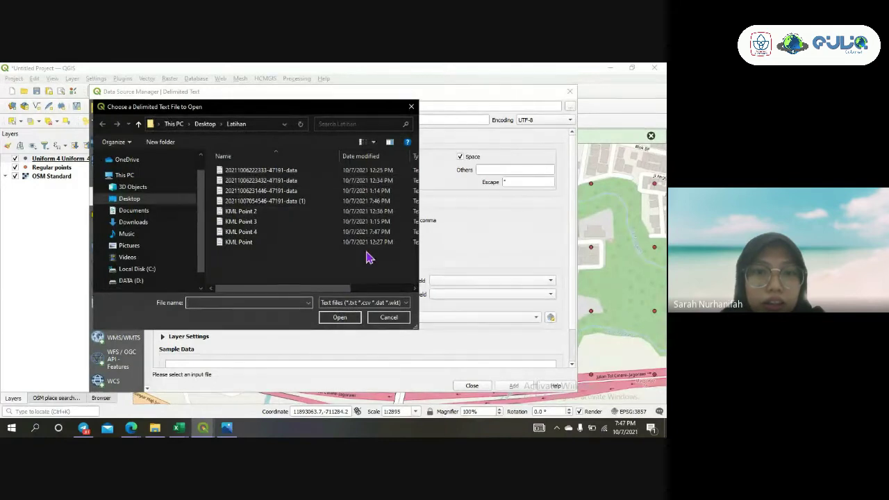
pyautogui.click(317, 232)
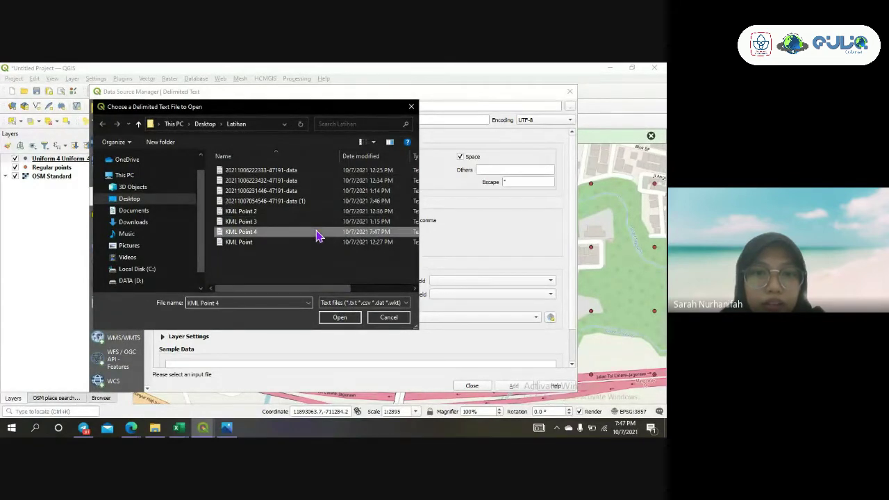
pyautogui.click(340, 317)
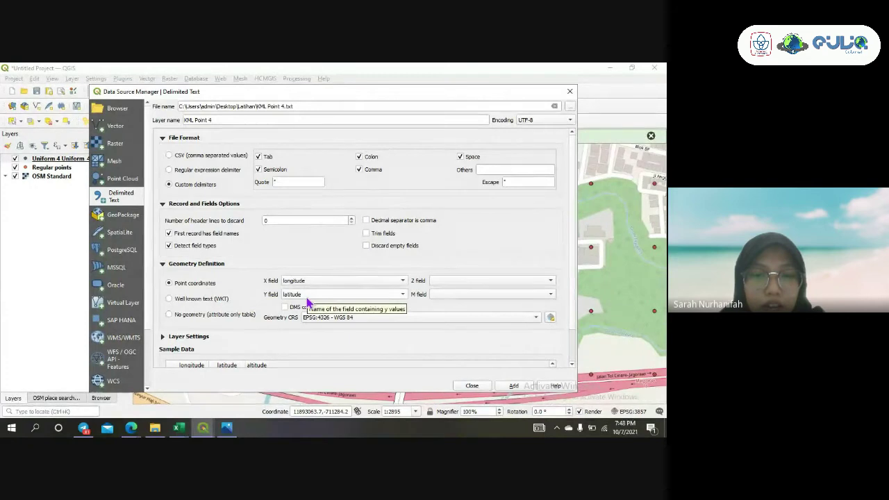
# Set altitude as the Z field and add the KML Point 4 layer to the project with EPSG:4326 - WGS 84
pyautogui.click(448, 282)
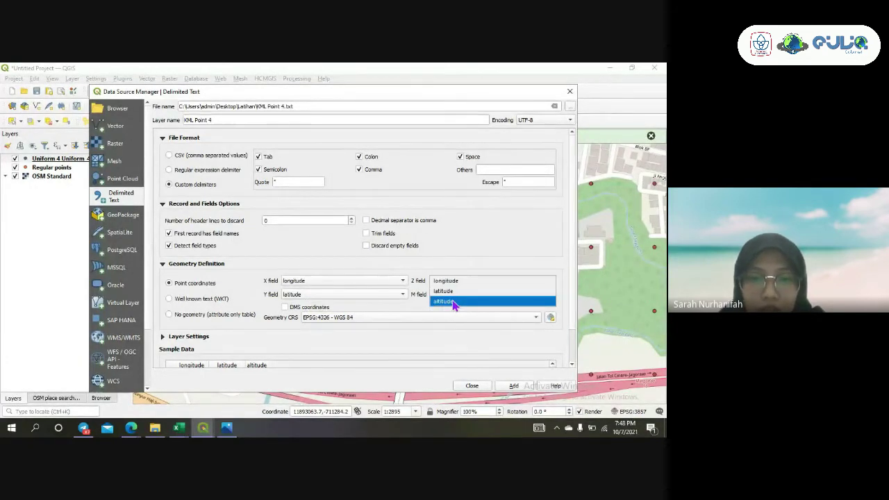
pyautogui.click(453, 304)
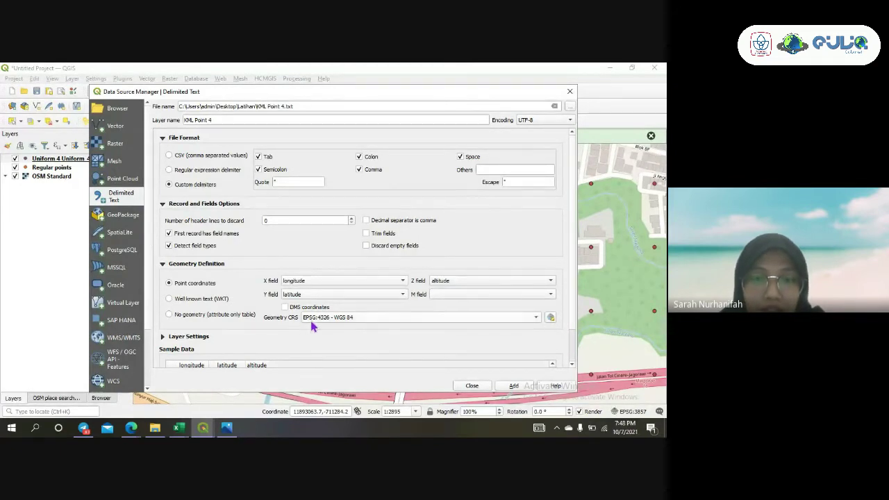
pyautogui.click(511, 386)
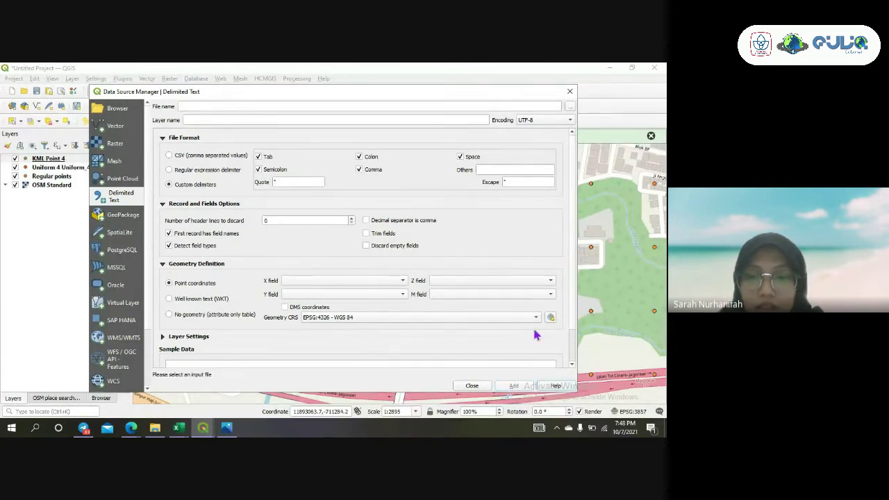
pyautogui.click(568, 92)
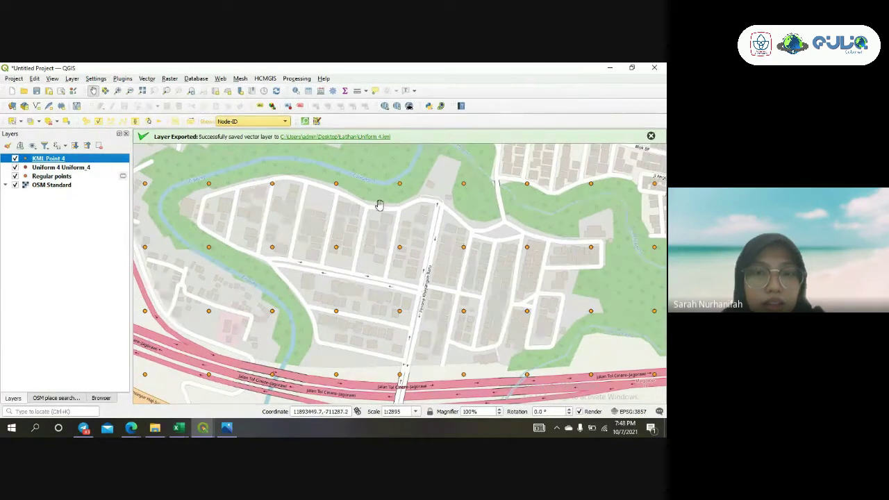
# Generate contour lines from the KML Point 4 layer using altitude as the data value and a fixed interval of 0.5
pyautogui.click(442, 108)
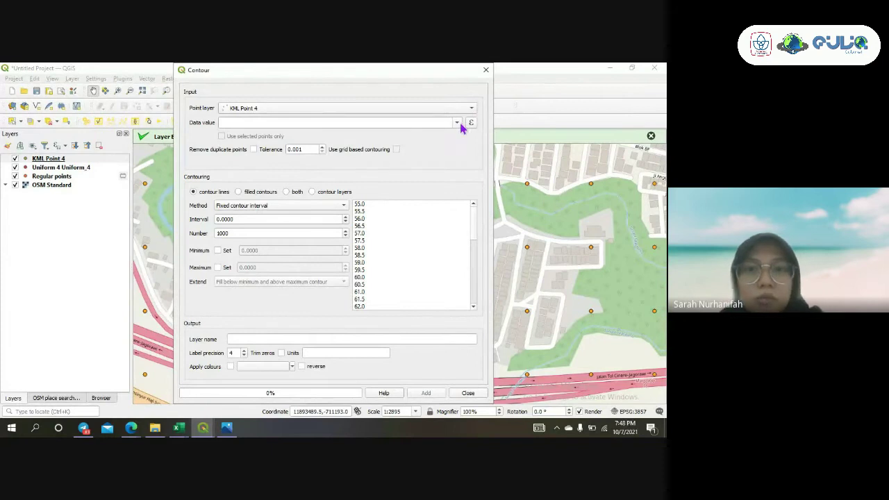
pyautogui.click(457, 123)
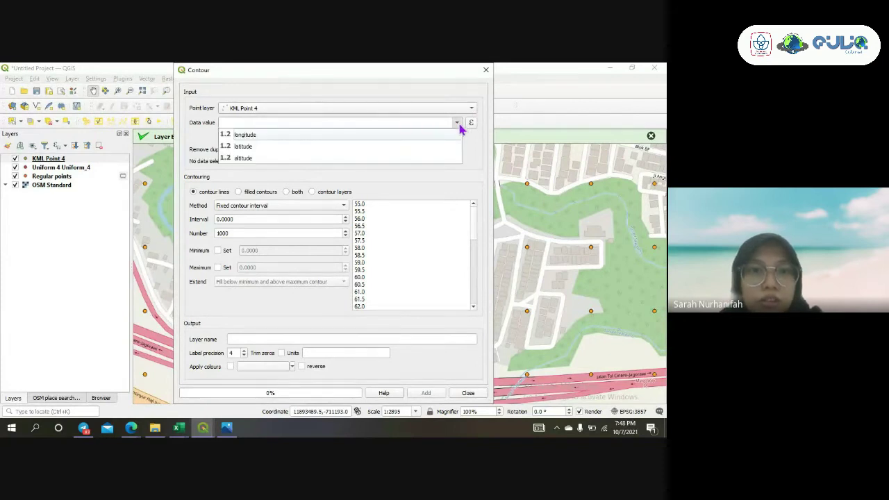
pyautogui.click(414, 158)
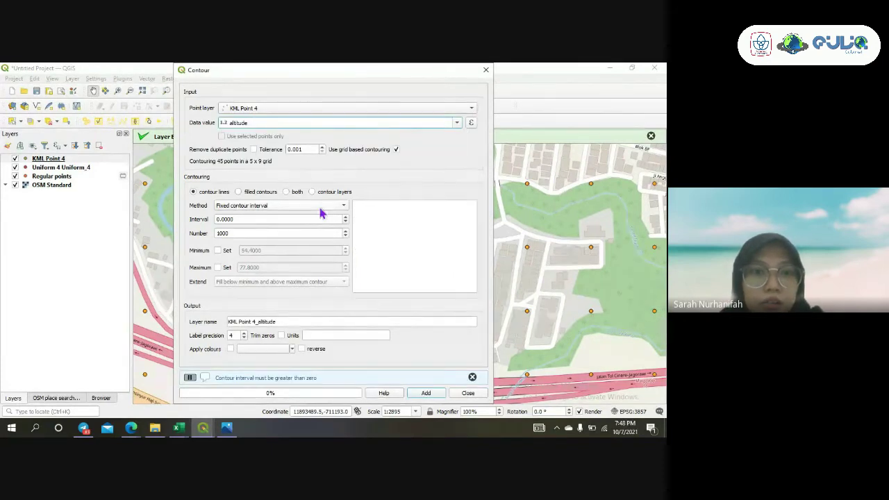
pyautogui.click(223, 219)
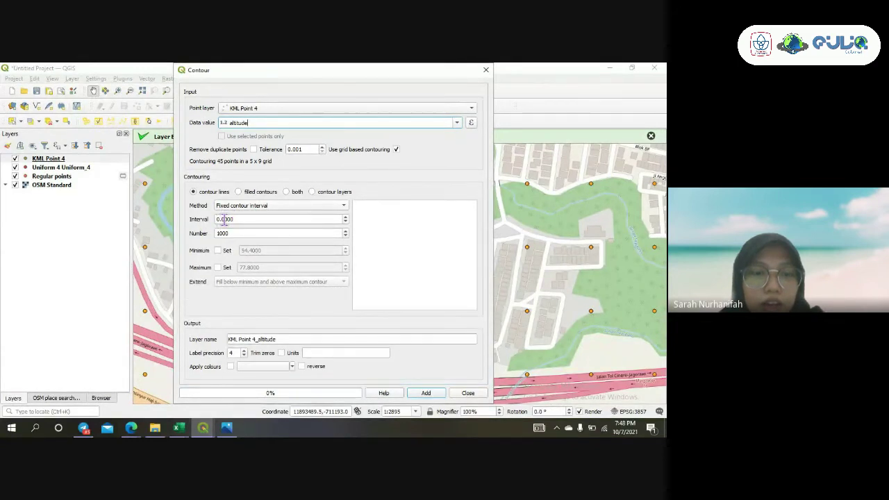
pyautogui.click(222, 219)
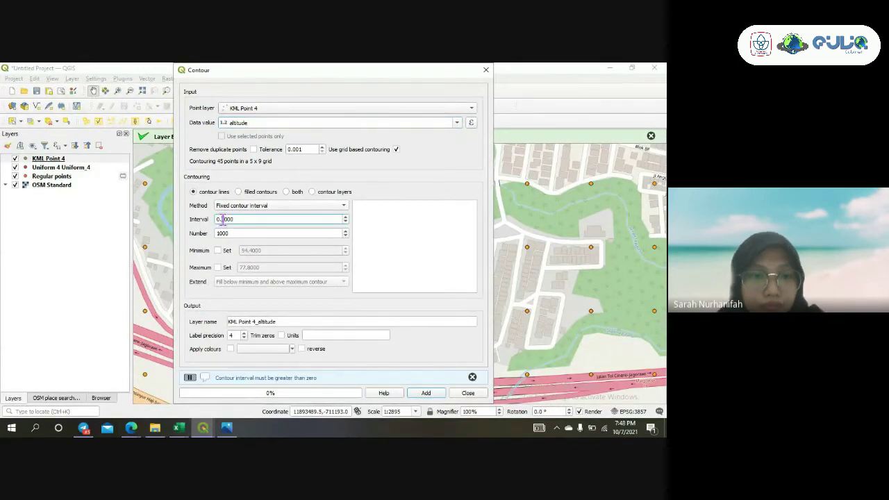
pyautogui.write('5')
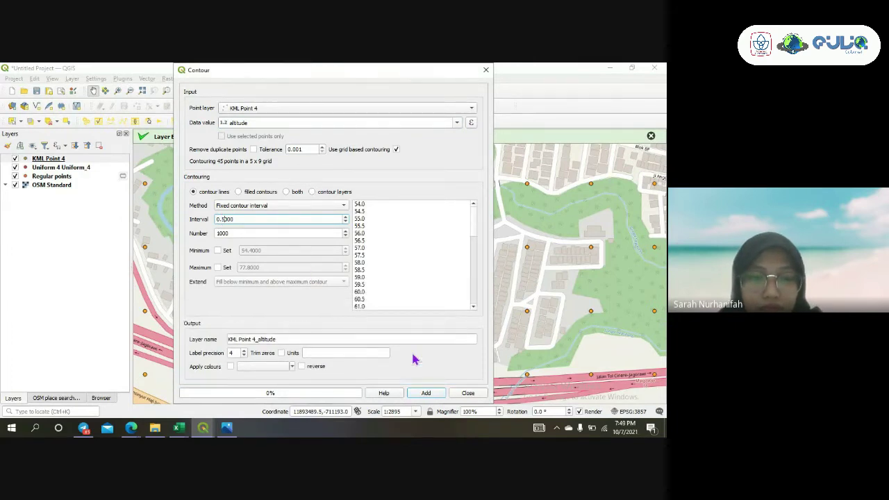
pyautogui.click(424, 394)
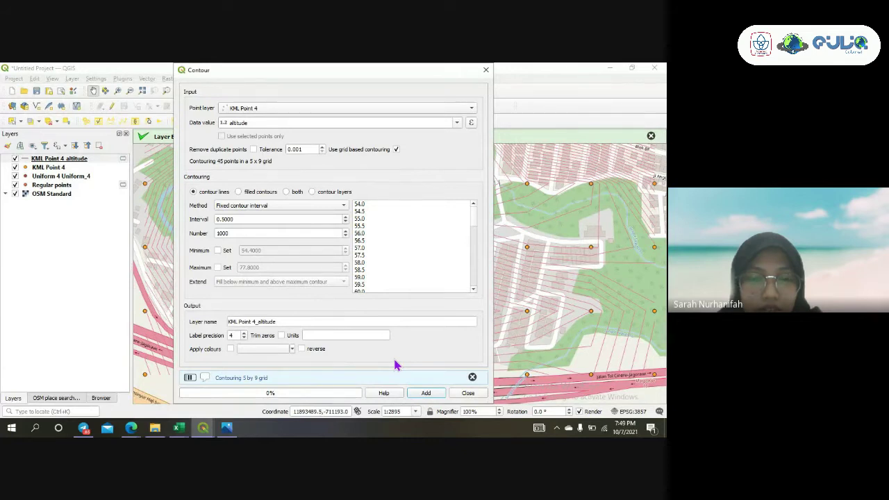
pyautogui.click(464, 394)
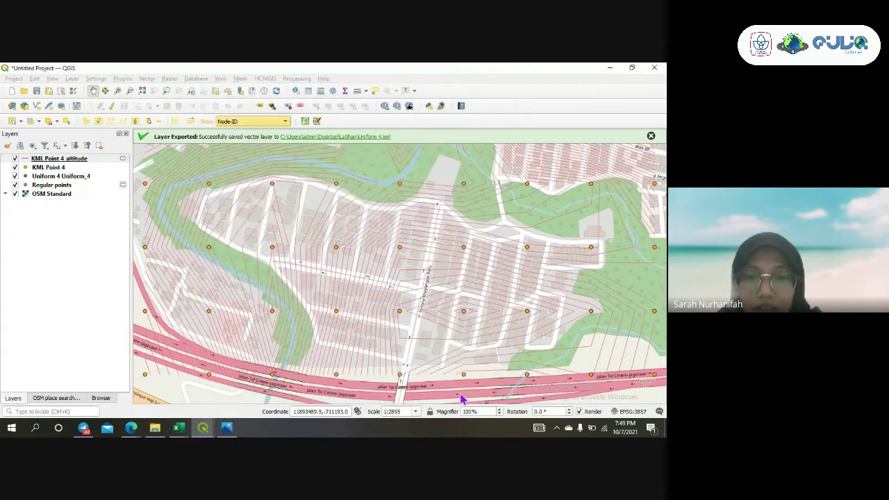
pyautogui.moveTo(451, 285); pyautogui.dragTo(456, 303)
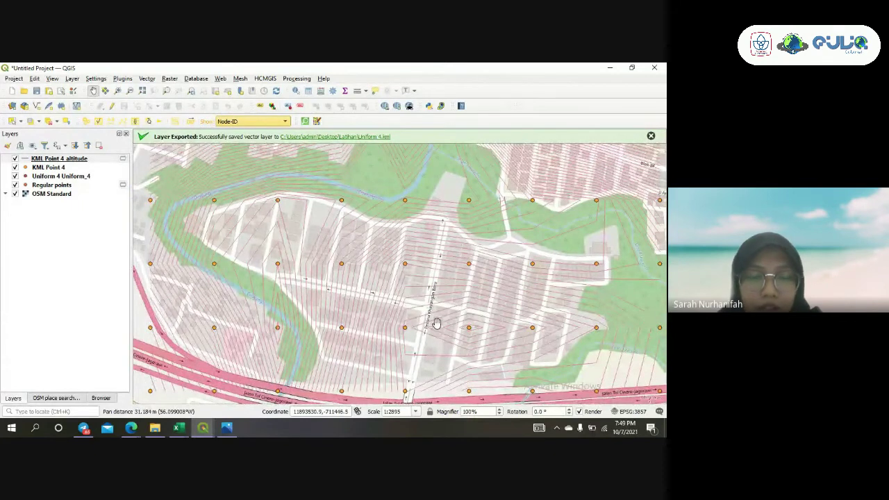
pyautogui.moveTo(451, 319); pyautogui.dragTo(441, 318)
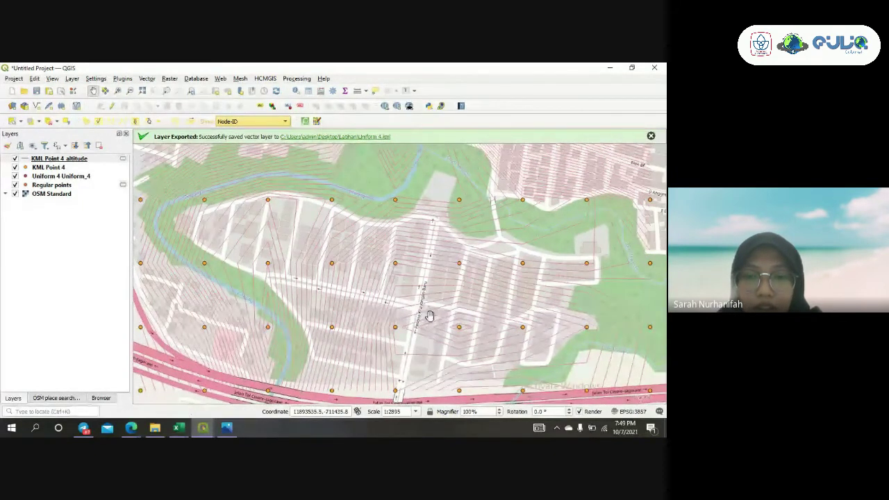
pyautogui.scroll(1, 428, 316)
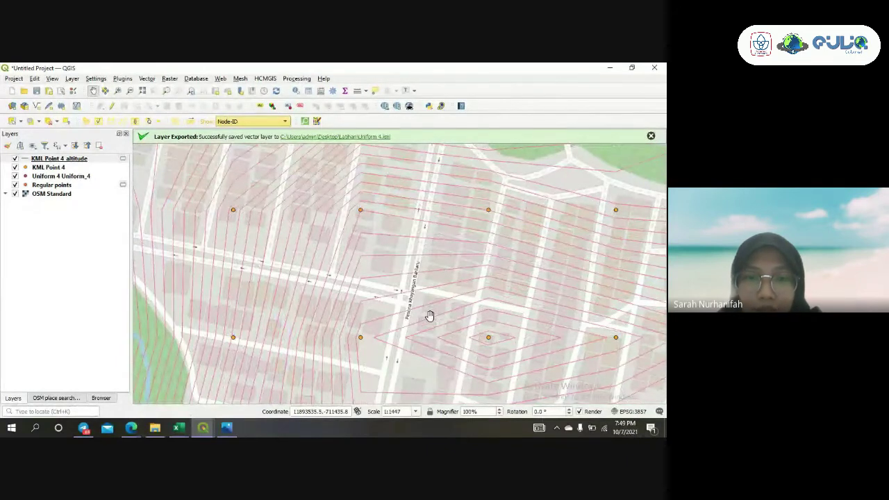
pyautogui.scroll(-1, 430, 316)
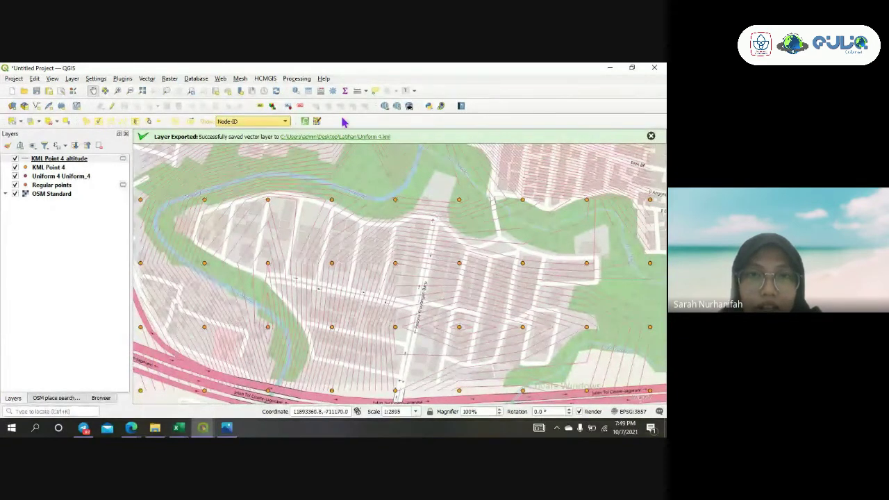
# Run the Smooth algorithm on the KML Point 4_altitude contours with 1 iteration, offset 0.25 and a temporary output layer
pyautogui.click(296, 79)
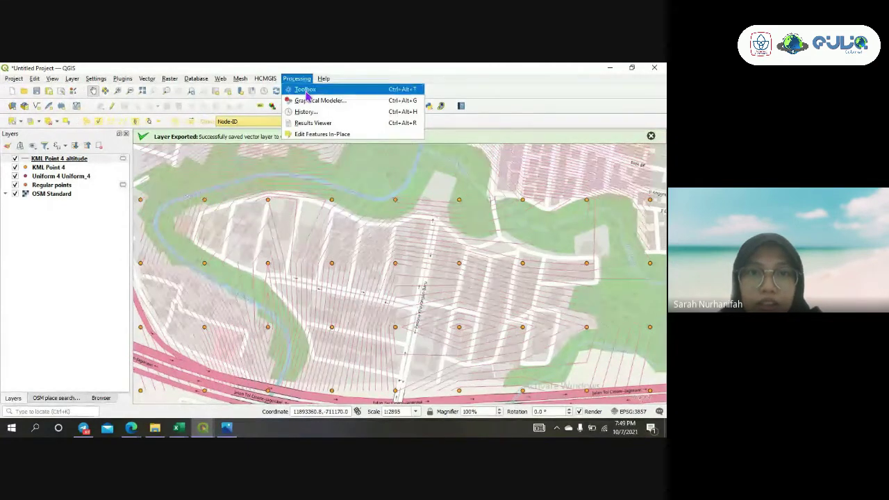
pyautogui.click(305, 90)
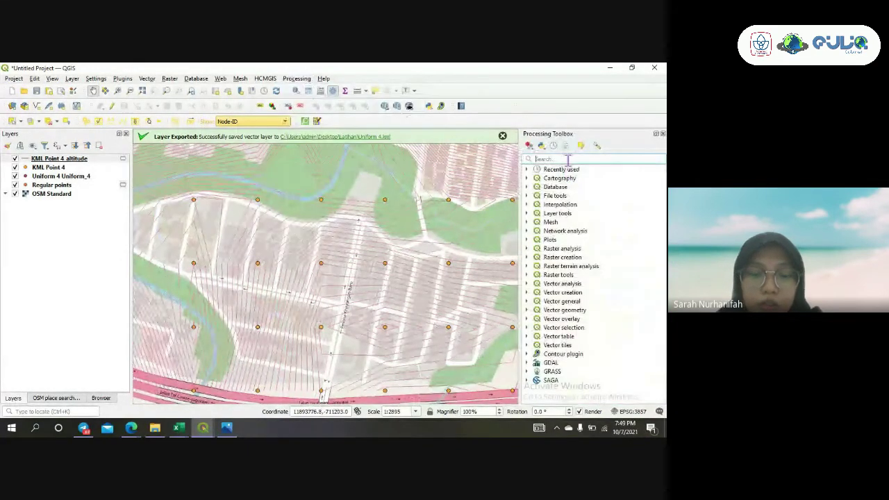
pyautogui.write('smoo')
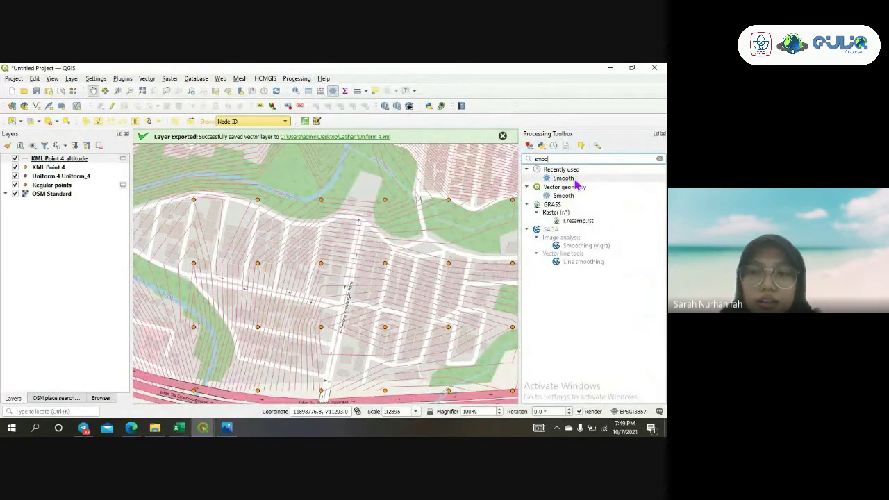
pyautogui.doubleClick(575, 179)
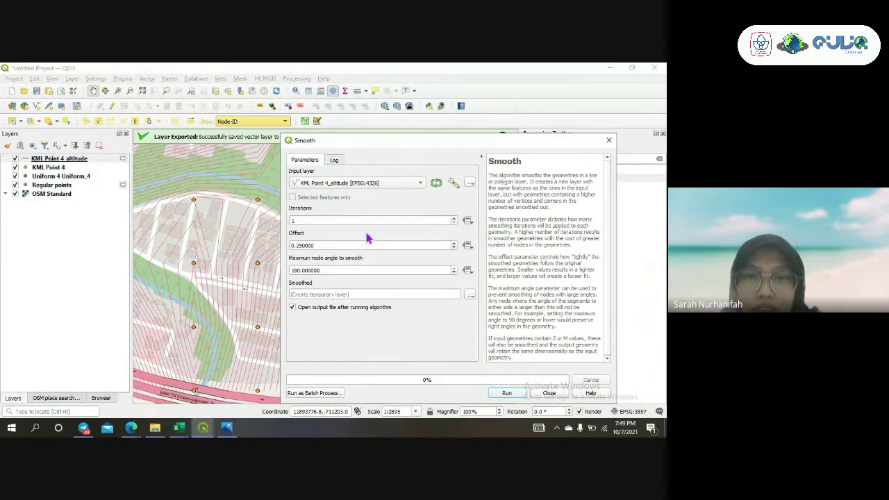
pyautogui.moveTo(410, 145); pyautogui.dragTo(417, 141)
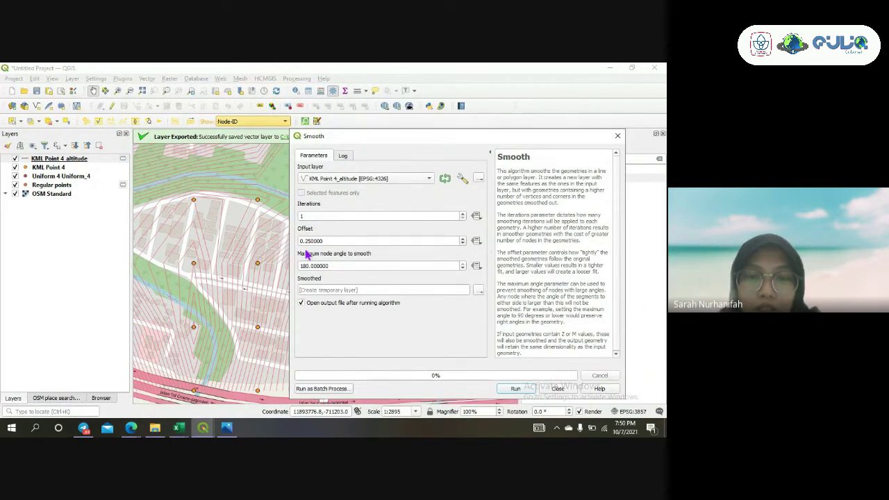
pyautogui.click(517, 390)
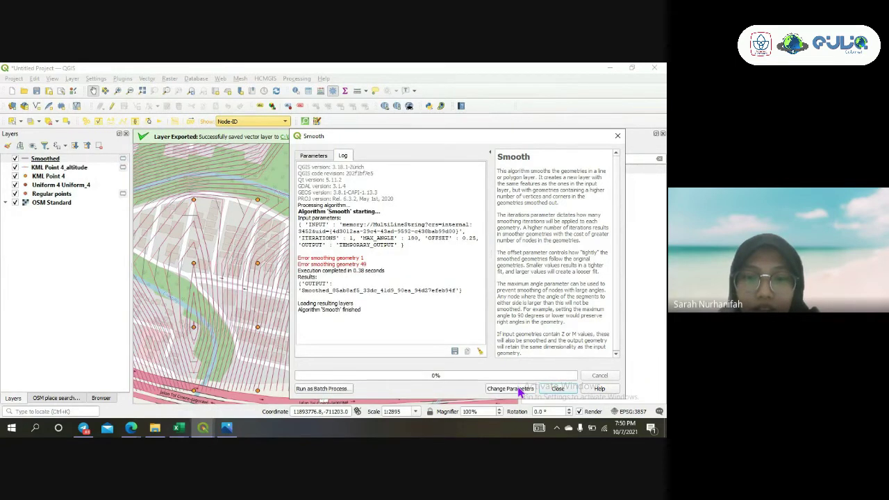
pyautogui.click(557, 388)
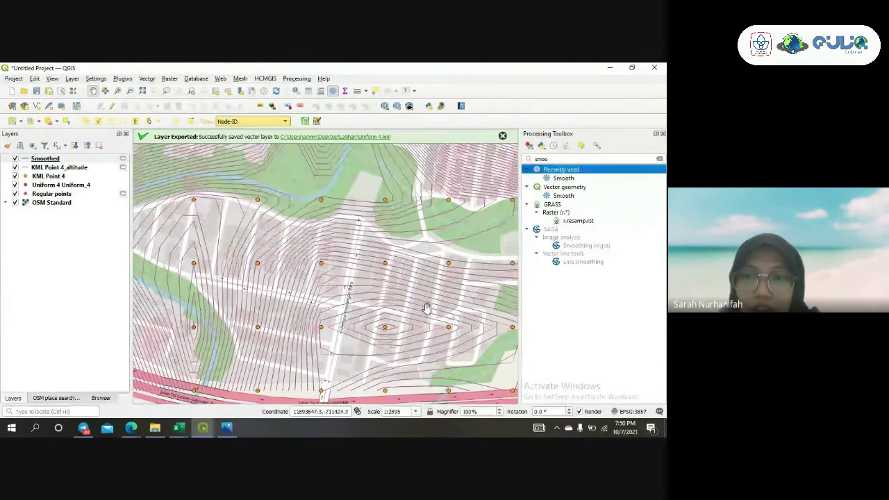
pyautogui.click(662, 133)
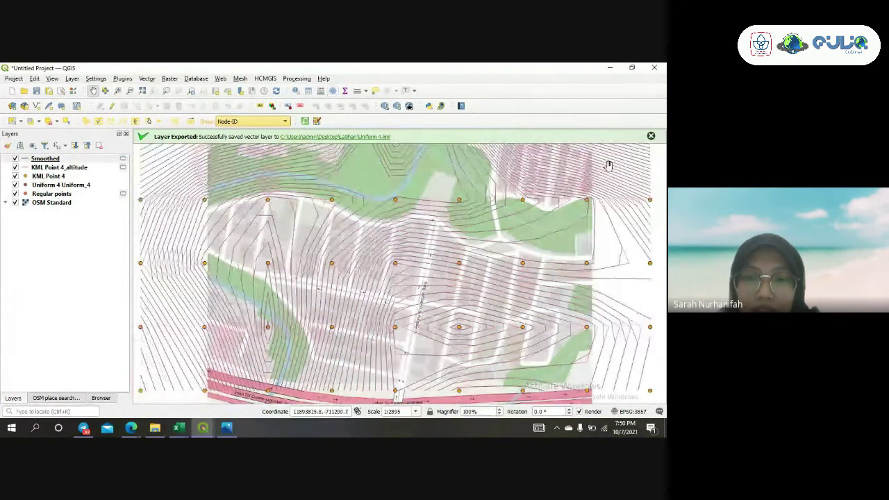
# Hide the KML Point 4, Uniform 4, Regular points and KML Point 4_altitude layers, keeping Smoothed and OSM Standard shown
pyautogui.click(15, 175)
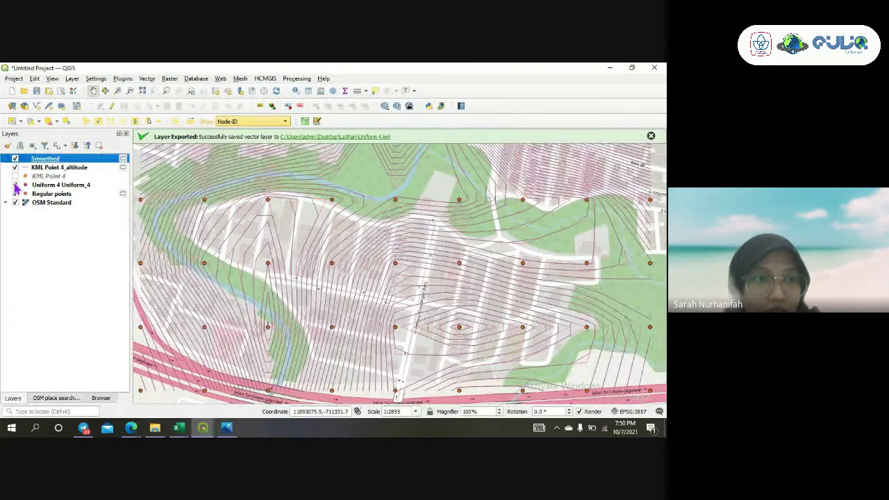
pyautogui.click(15, 184)
pyautogui.click(15, 194)
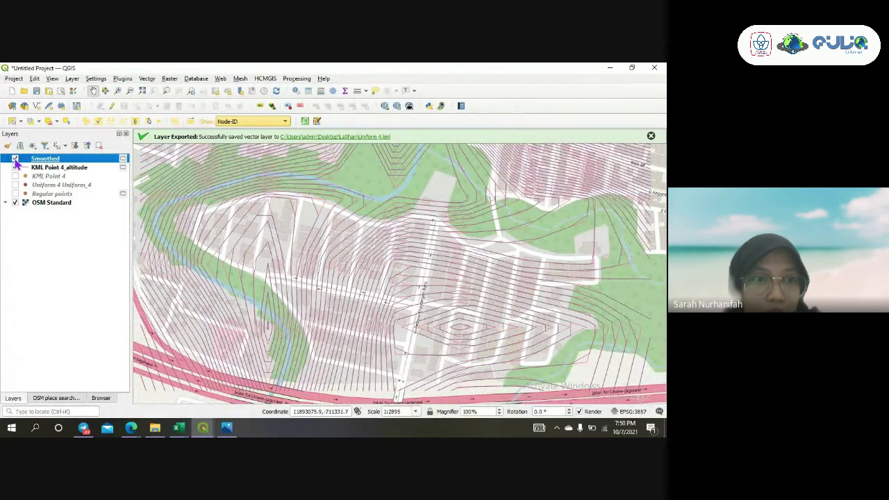
pyautogui.click(15, 158)
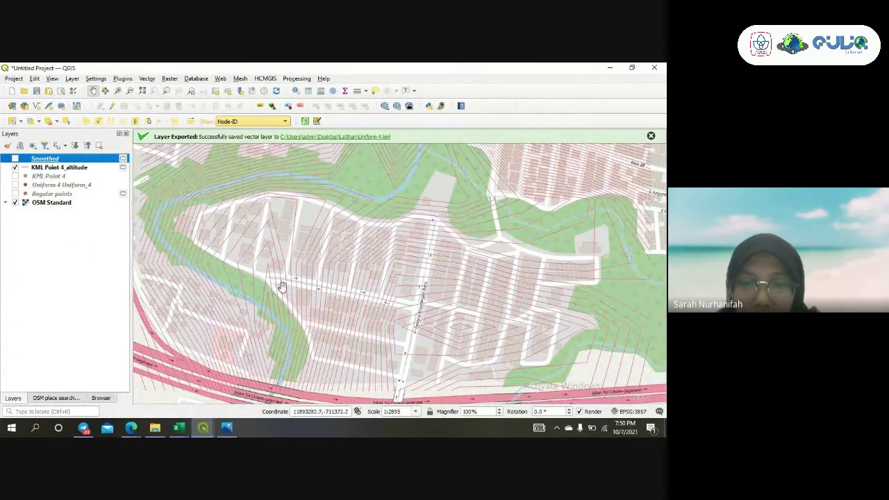
pyautogui.click(15, 158)
pyautogui.click(15, 168)
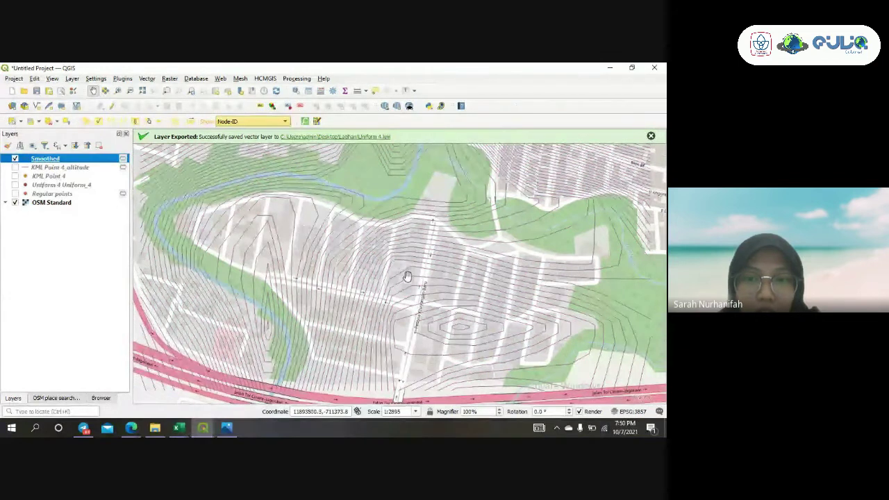
# Label the Smoothed contours with single labels showing the altitude value
pyautogui.moveTo(407, 273); pyautogui.dragTo(390, 279)
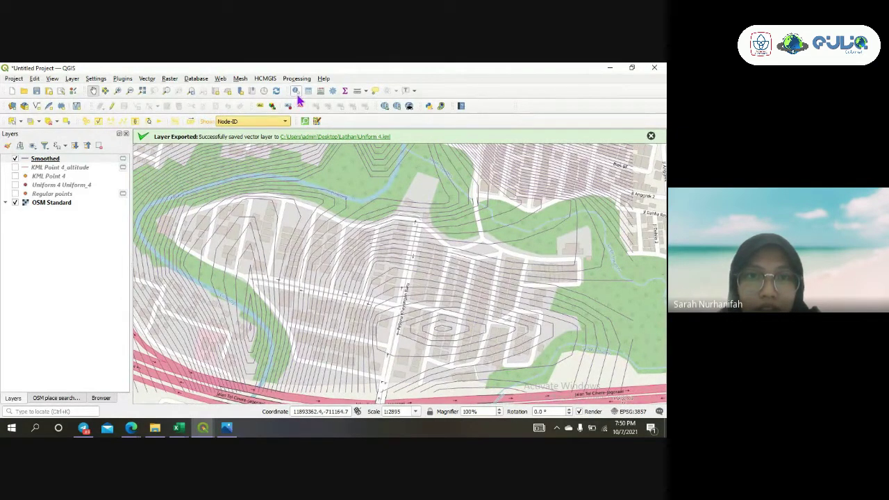
pyautogui.click(260, 106)
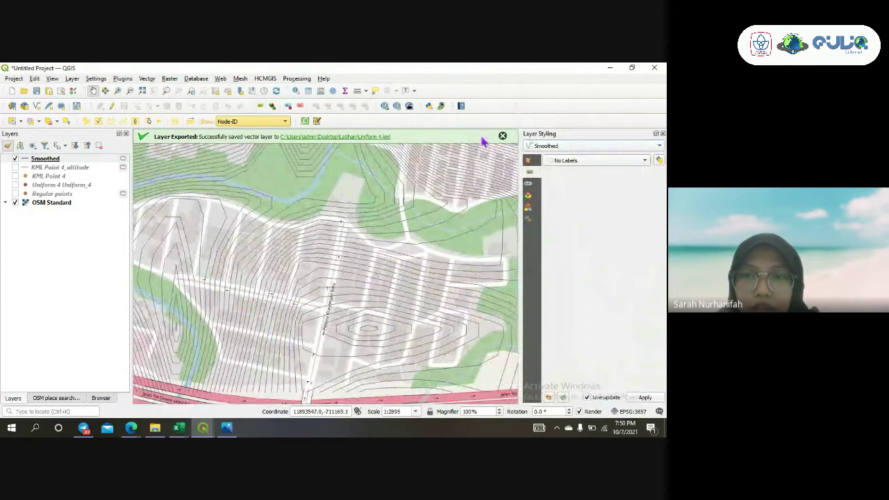
pyautogui.click(599, 164)
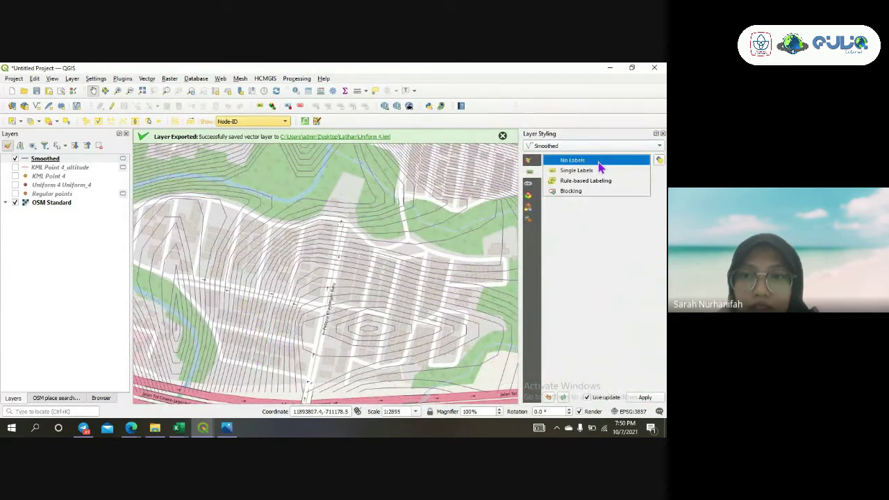
pyautogui.click(601, 173)
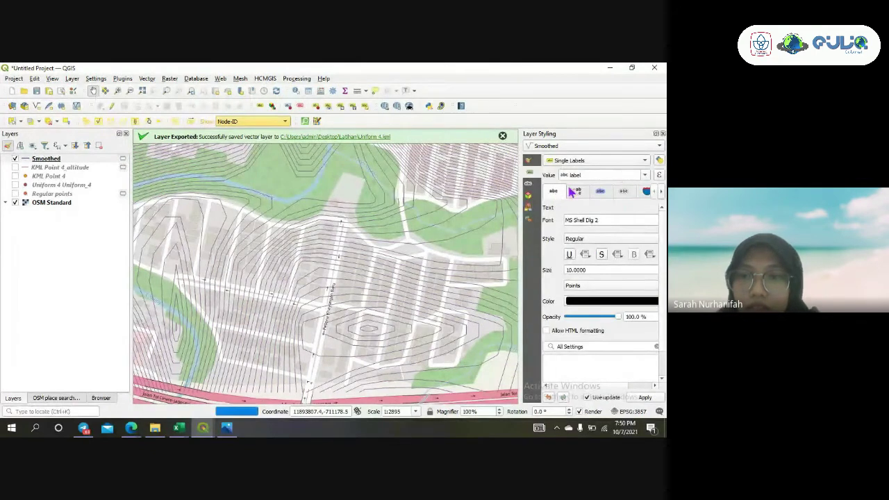
pyautogui.click(645, 175)
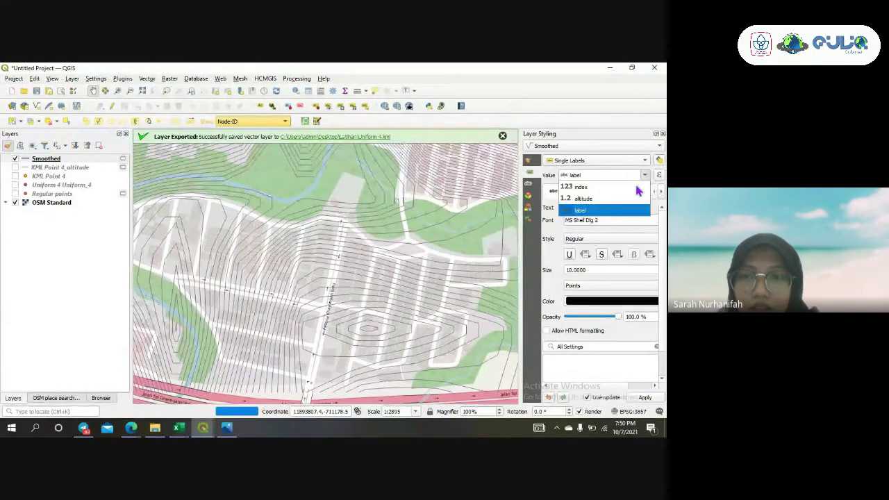
pyautogui.click(627, 199)
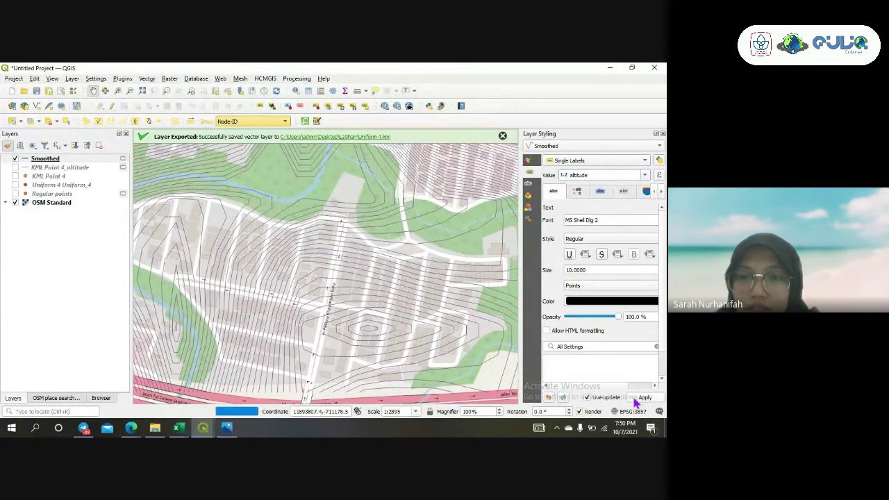
pyautogui.click(662, 133)
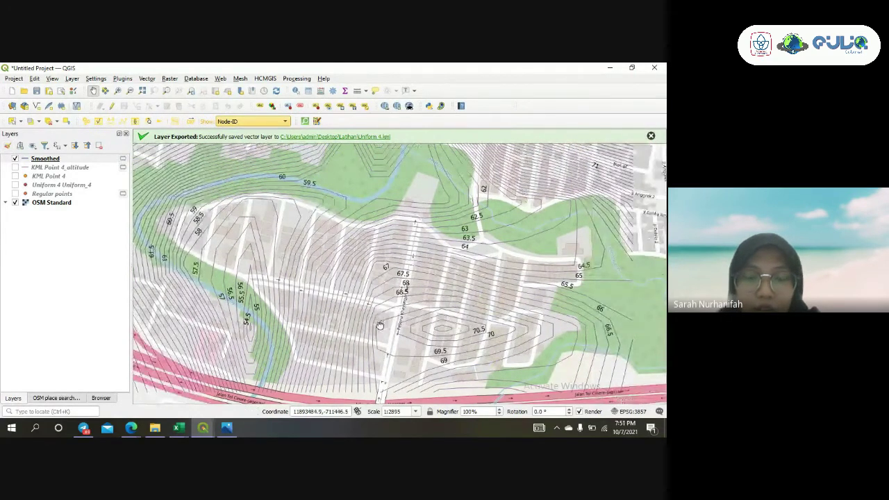
pyautogui.moveTo(380, 325); pyautogui.dragTo(386, 318)
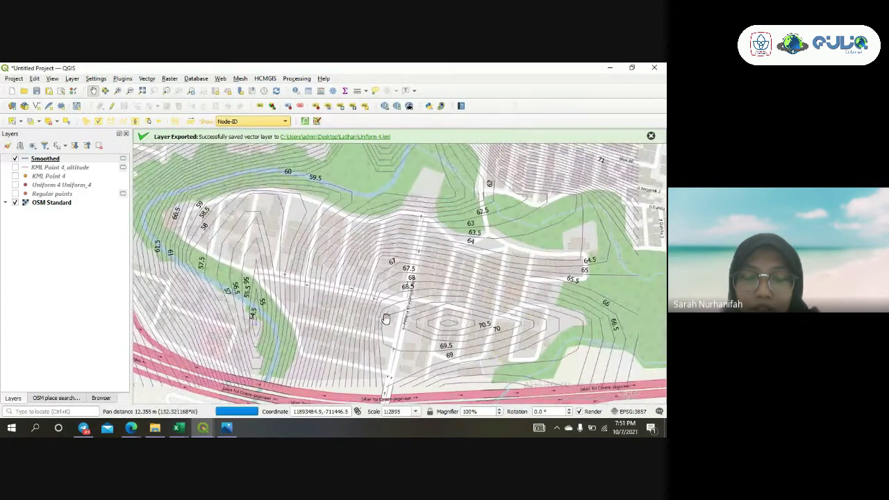
pyautogui.scroll(1, 386, 319)
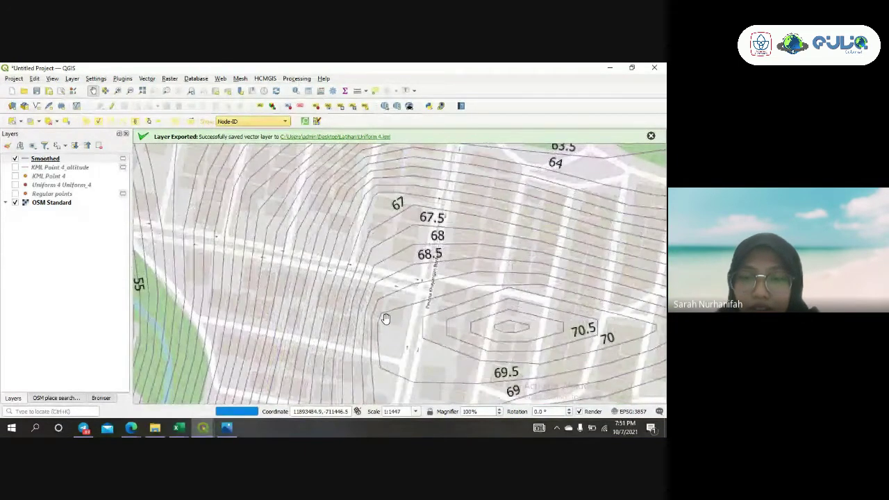
pyautogui.scroll(-1, 386, 319)
pyautogui.moveTo(447, 302); pyautogui.dragTo(448, 302)
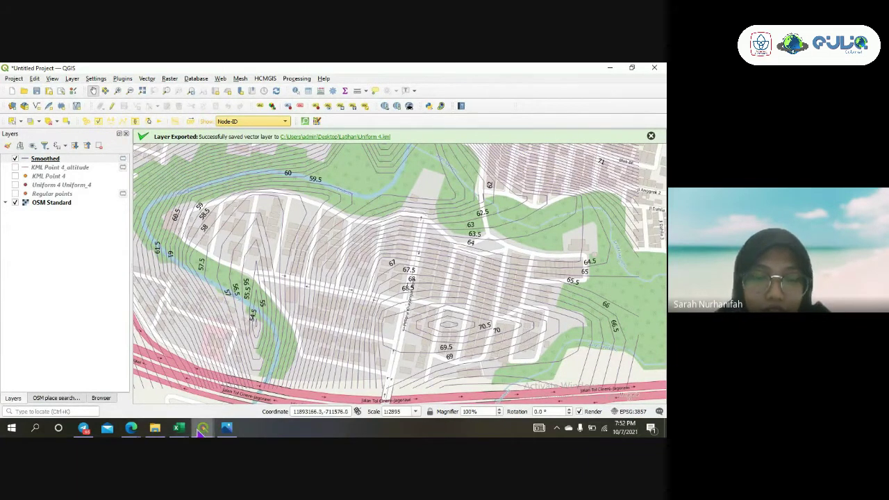
# Switch to the Percobaan 3 project and examine its pipe network, the flow directions, node elevations and contour labels within the boundary
pyautogui.moveTo(199, 432)
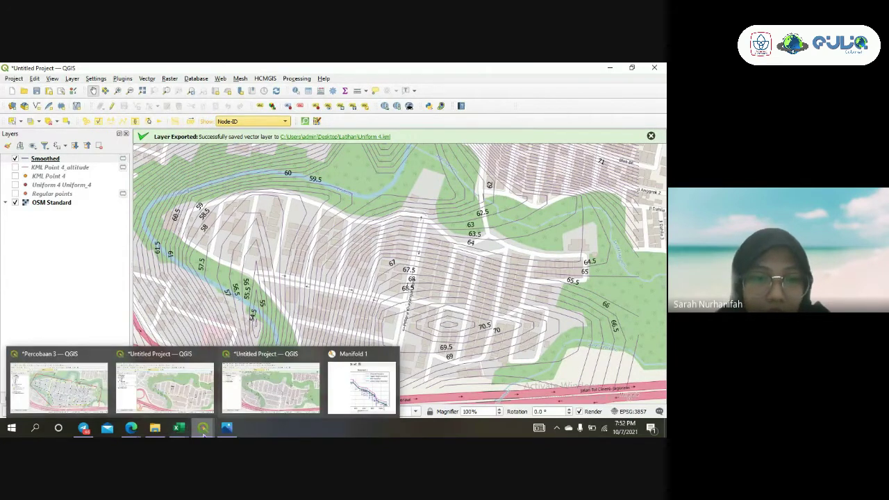
pyautogui.click(94, 397)
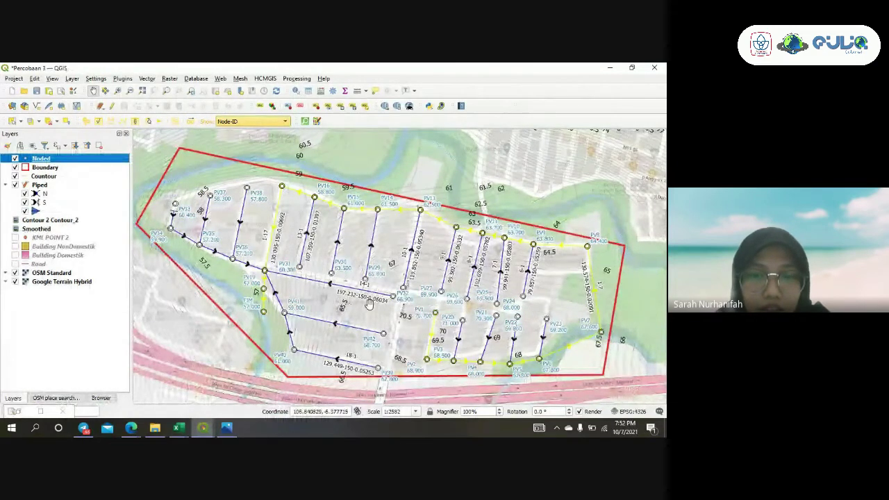
pyautogui.moveTo(368, 305); pyautogui.dragTo(355, 305)
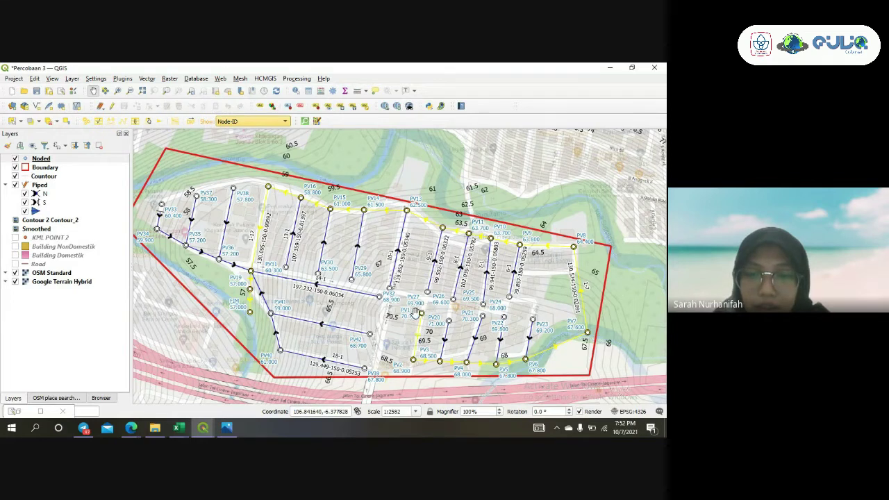
pyautogui.scroll(2, 418, 313)
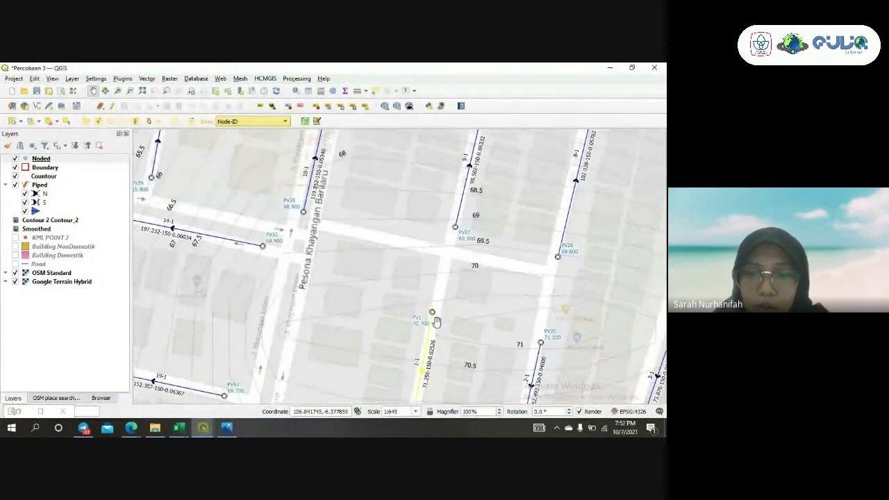
pyautogui.scroll(-2, 439, 355)
pyautogui.moveTo(422, 361); pyautogui.dragTo(423, 346)
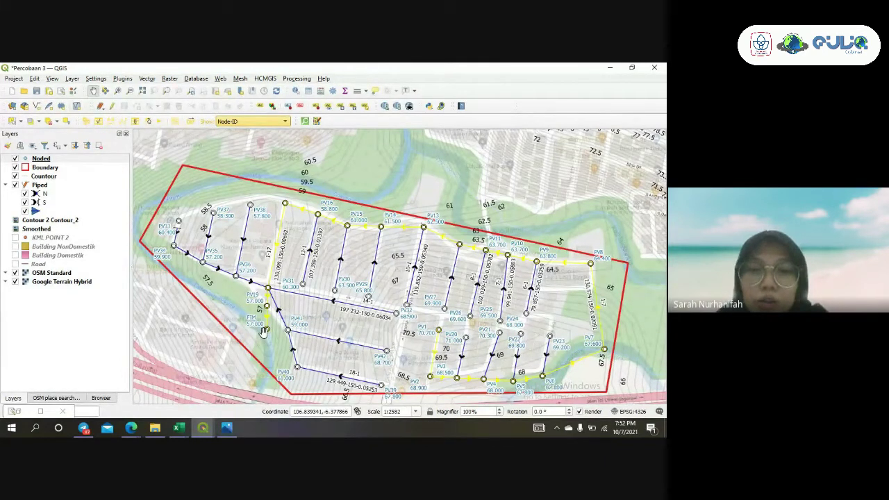
pyautogui.scroll(1, 459, 316)
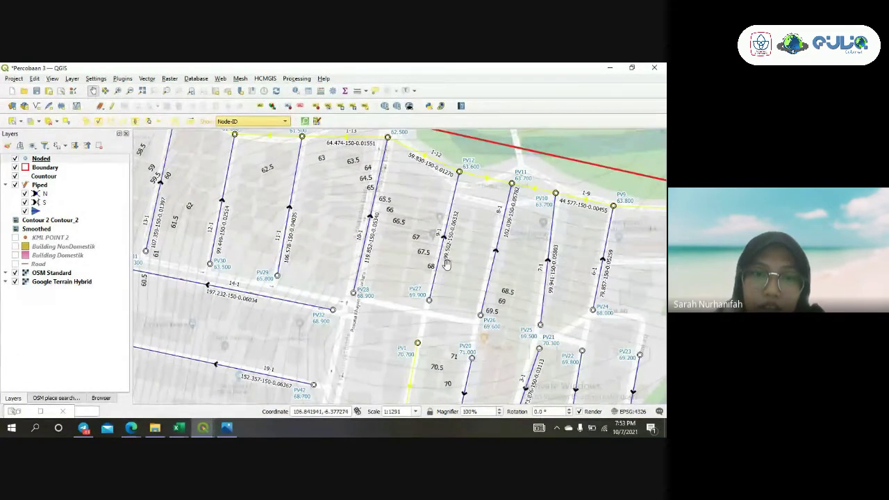
pyautogui.scroll(-2, 444, 268)
pyautogui.scroll(1, 432, 292)
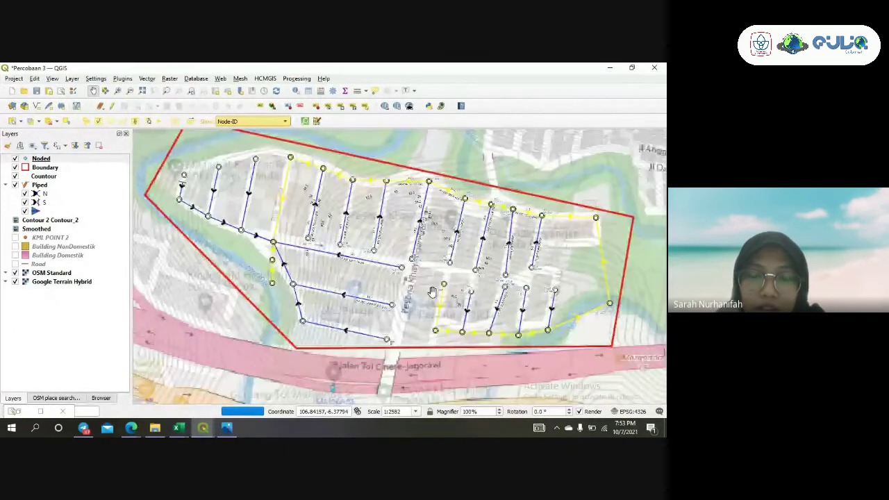
pyautogui.scroll(1, 379, 297)
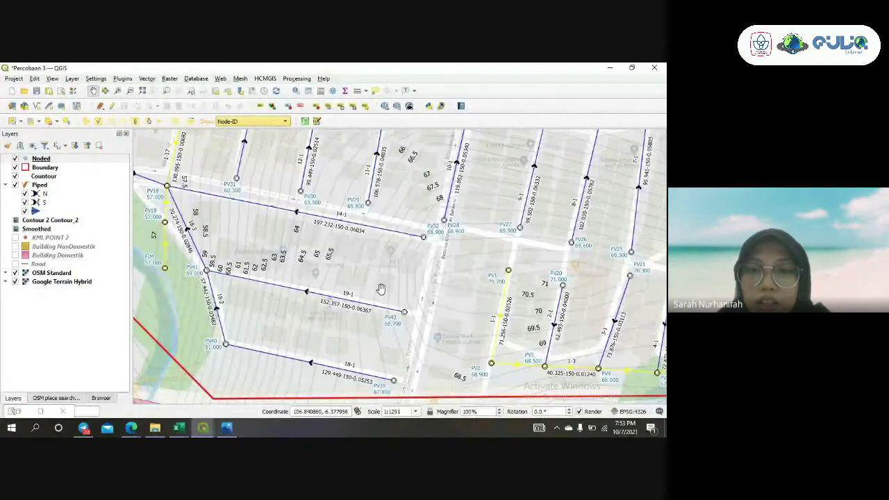
pyautogui.scroll(-1, 381, 289)
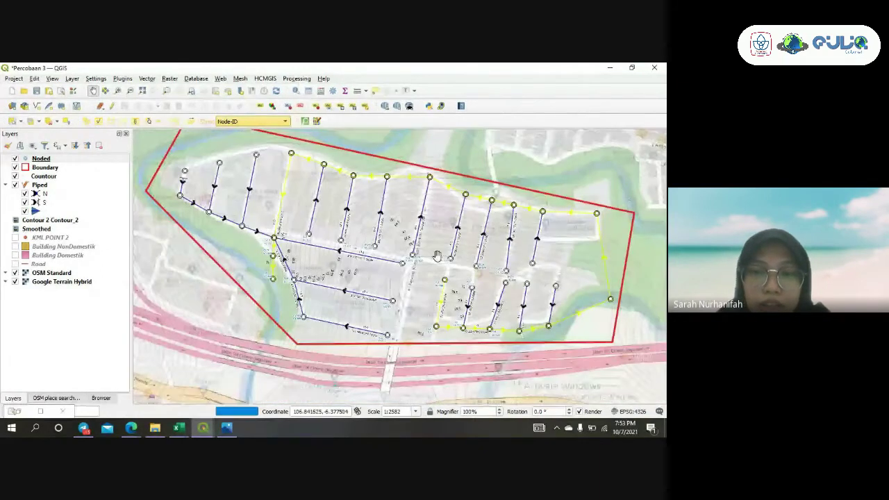
pyautogui.moveTo(380, 289); pyautogui.dragTo(379, 305)
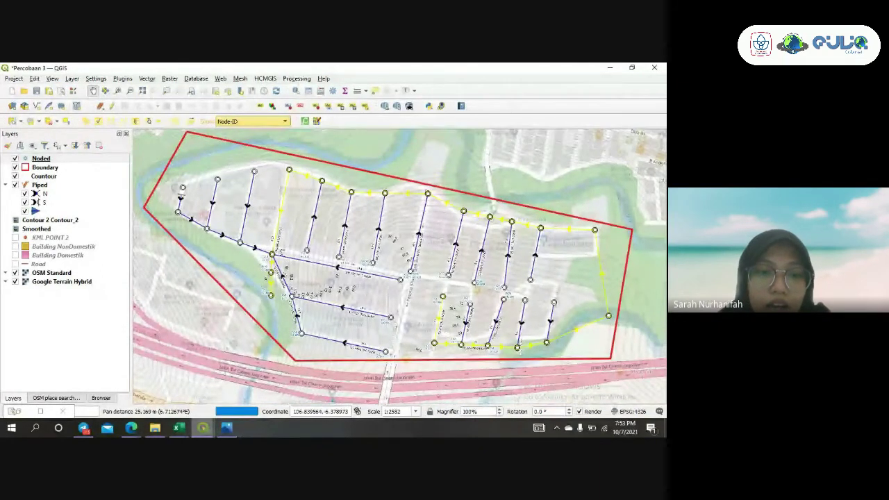
# Return to the untitled project with the Smoothed contours and start a new shapefile layer named Piped 4 in the Latihan folder
pyautogui.moveTo(211, 435)
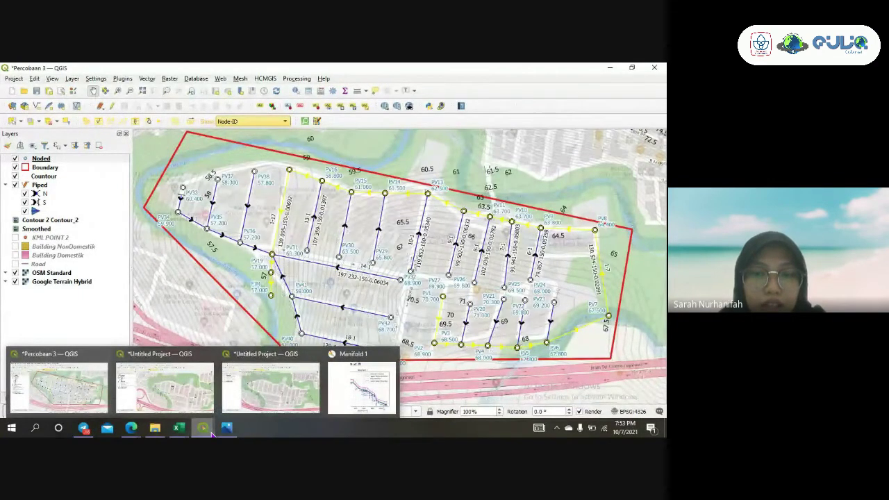
pyautogui.click(247, 399)
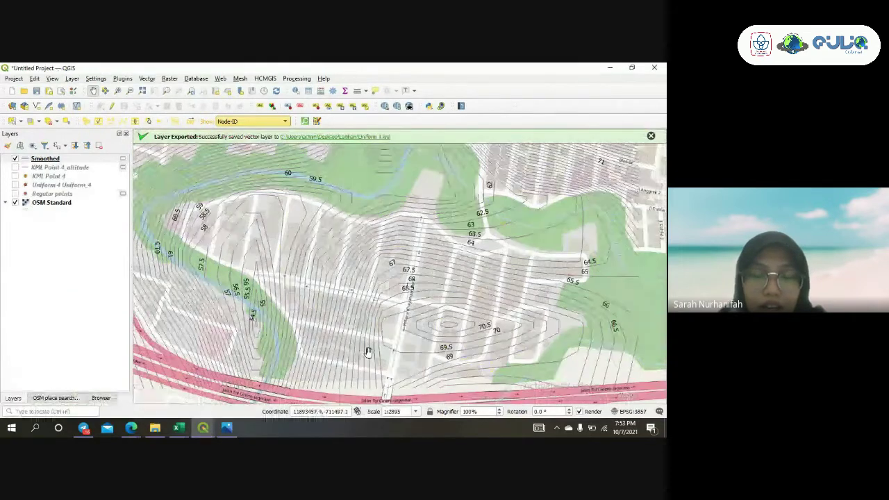
pyautogui.scroll(1, 401, 310)
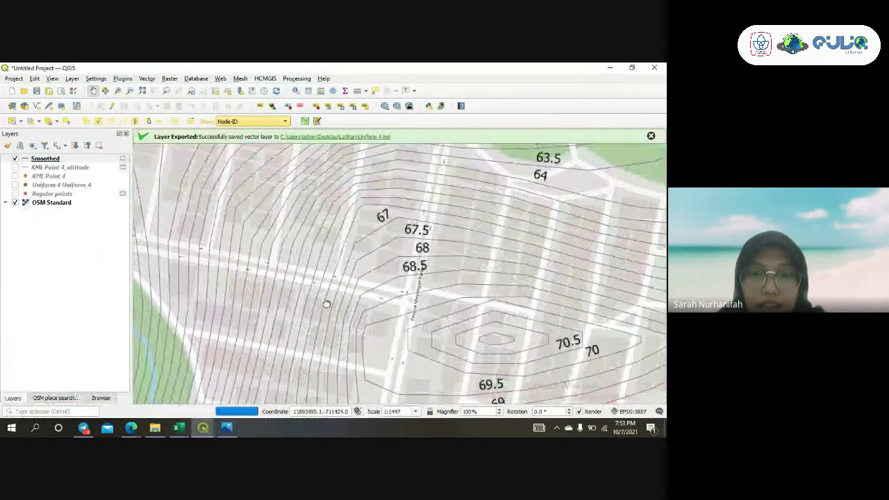
pyautogui.moveTo(327, 303); pyautogui.dragTo(375, 316)
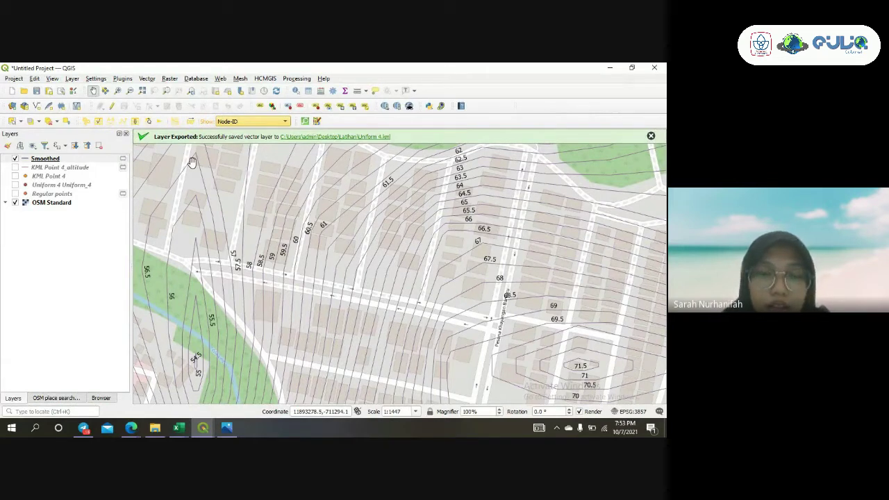
pyautogui.click(72, 79)
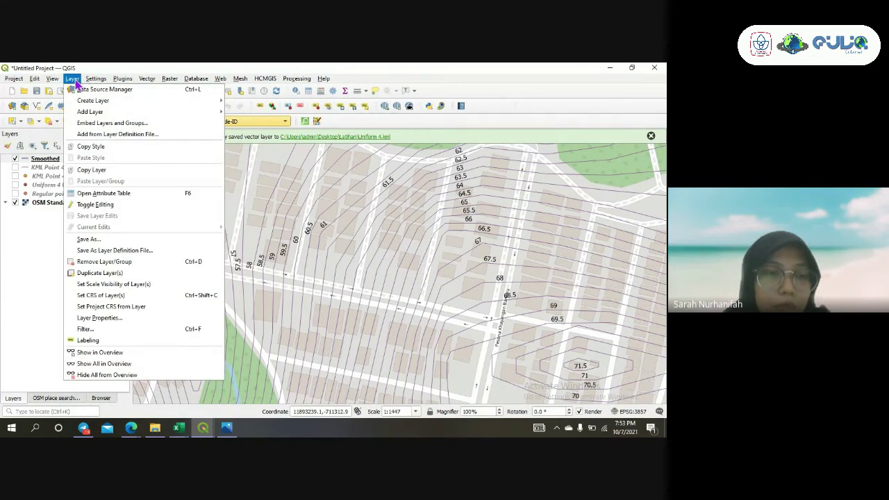
pyautogui.moveTo(122, 103)
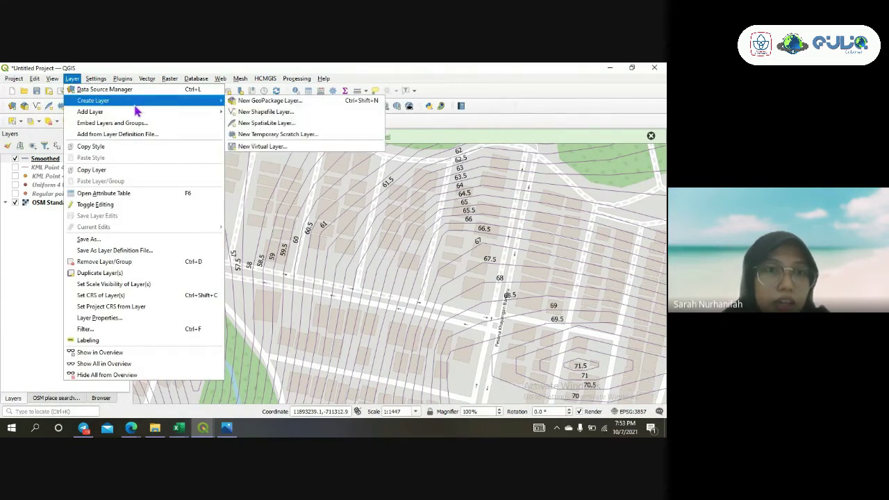
pyautogui.click(252, 113)
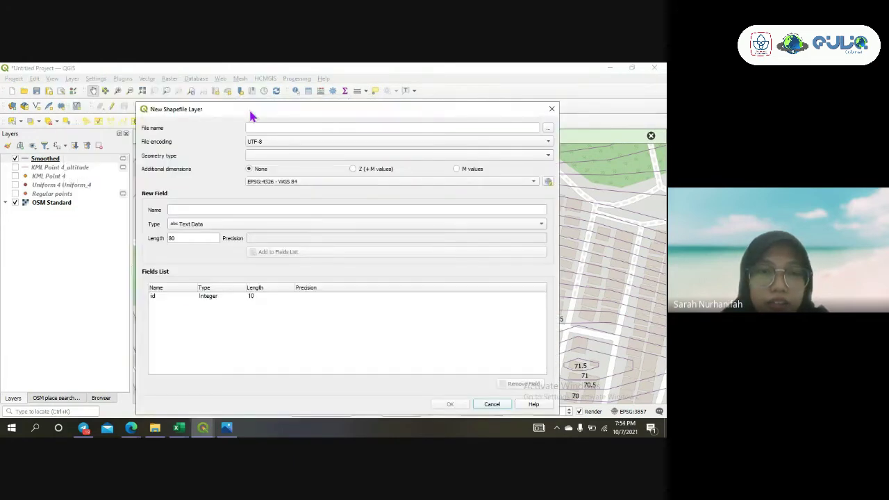
pyautogui.click(547, 129)
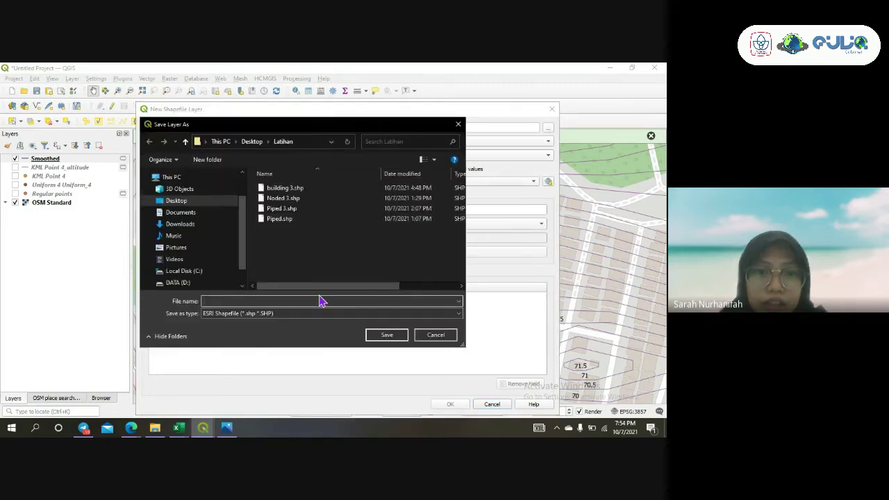
pyautogui.write('Pi')
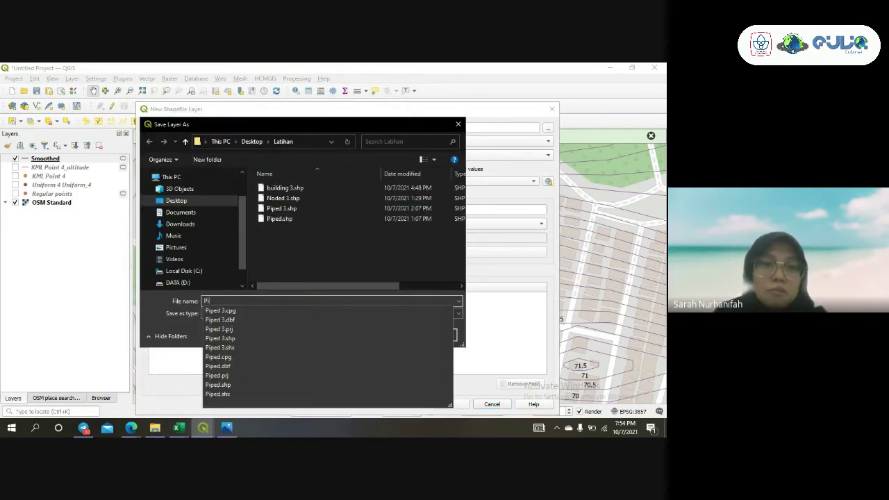
pyautogui.write('ped ')
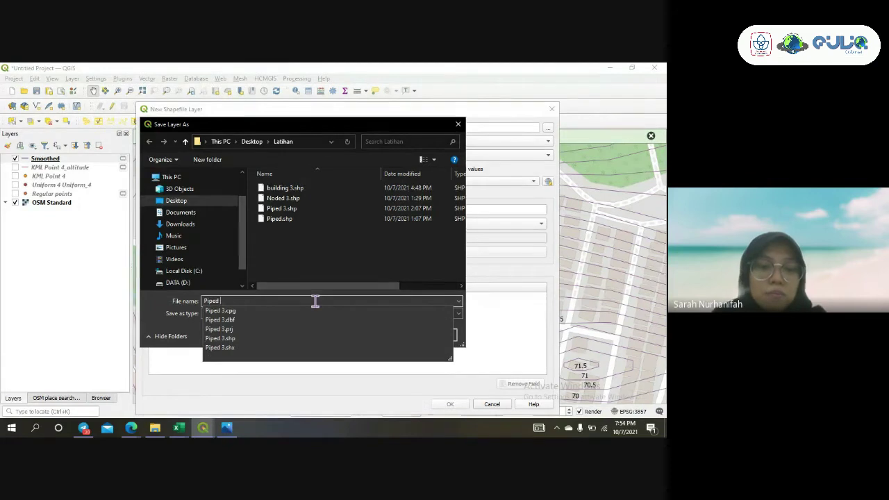
pyautogui.write('4')
pyautogui.press('Return')
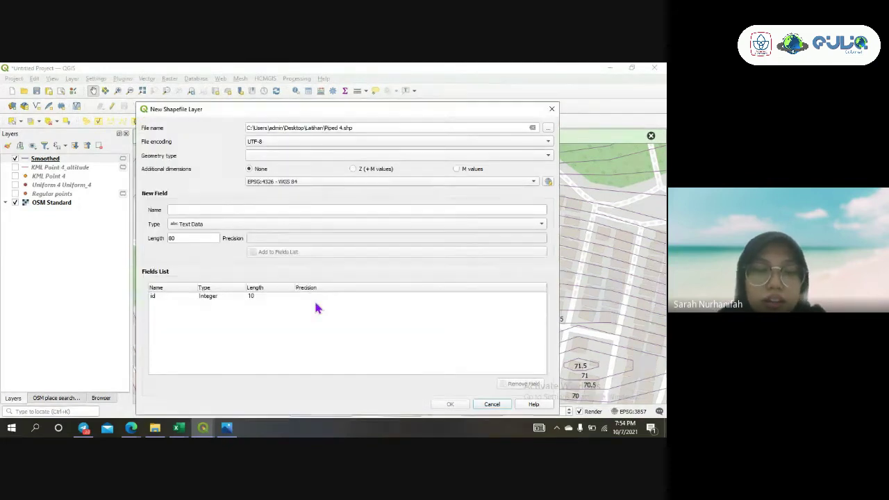
# Create the Piped 4 layer with LineString geometry and the project CRS EPSG:3857 - WGS 84 / Pseudo-Mercator
pyautogui.click(529, 157)
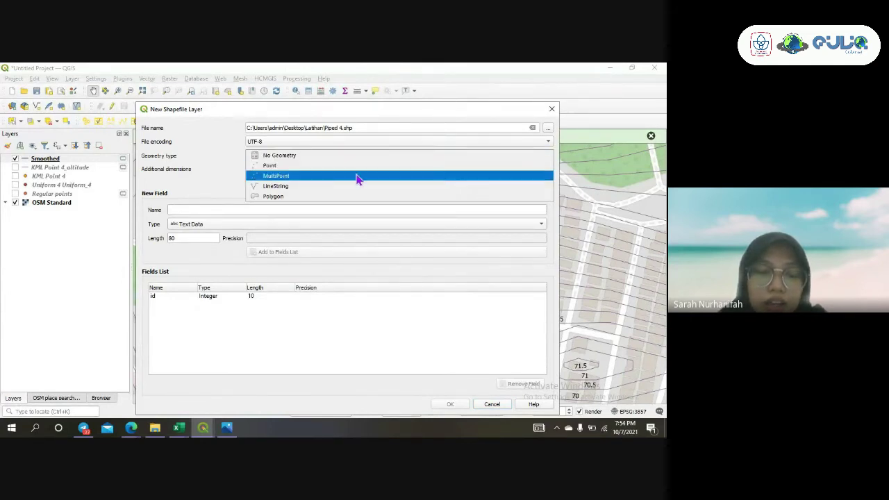
pyautogui.click(319, 186)
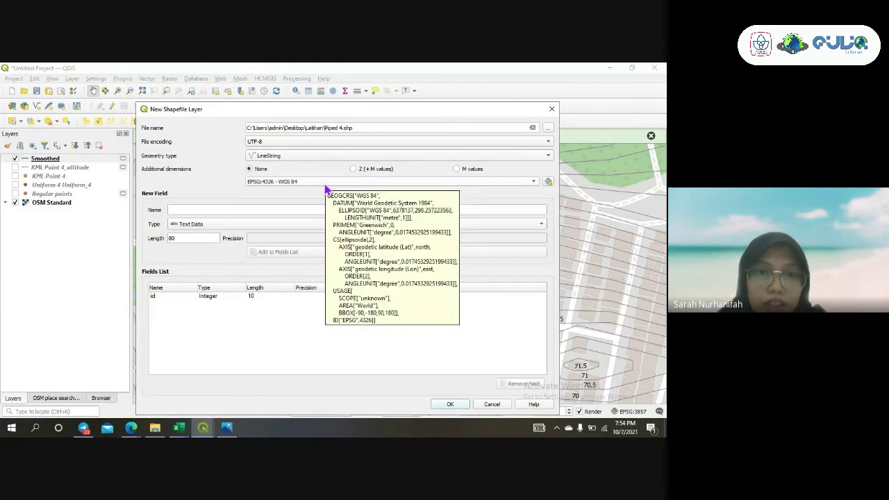
pyautogui.click(324, 184)
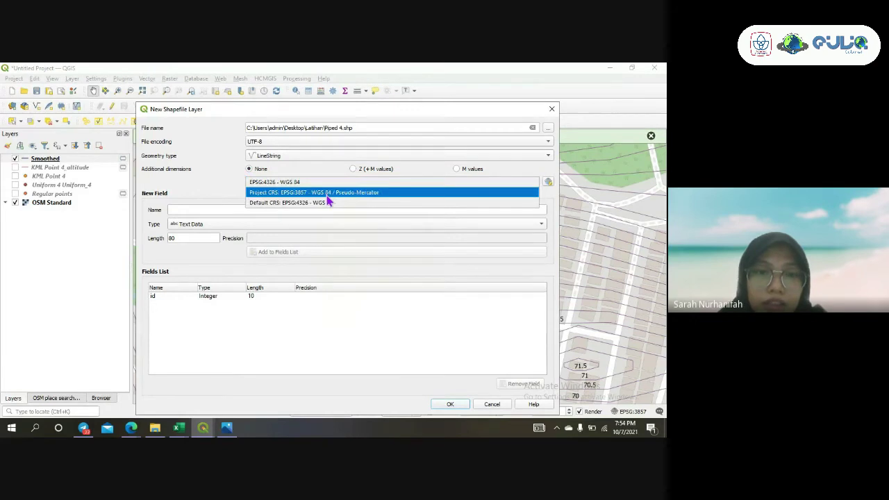
pyautogui.click(326, 194)
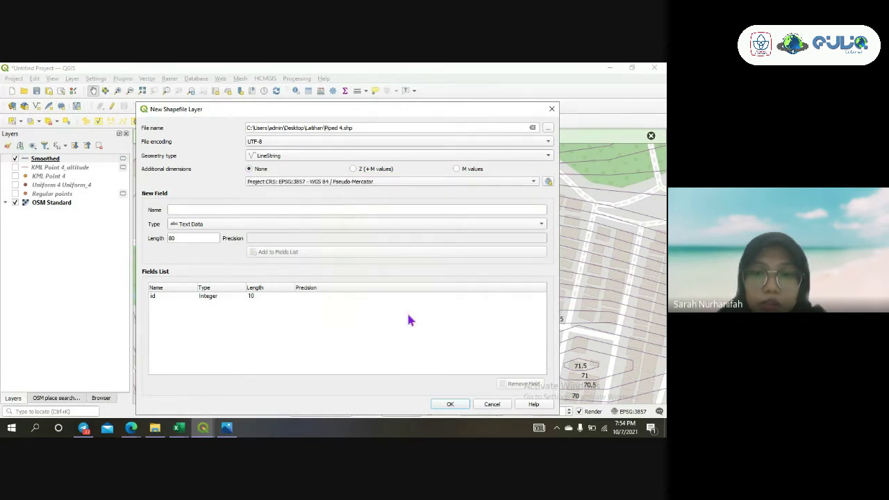
pyautogui.click(449, 404)
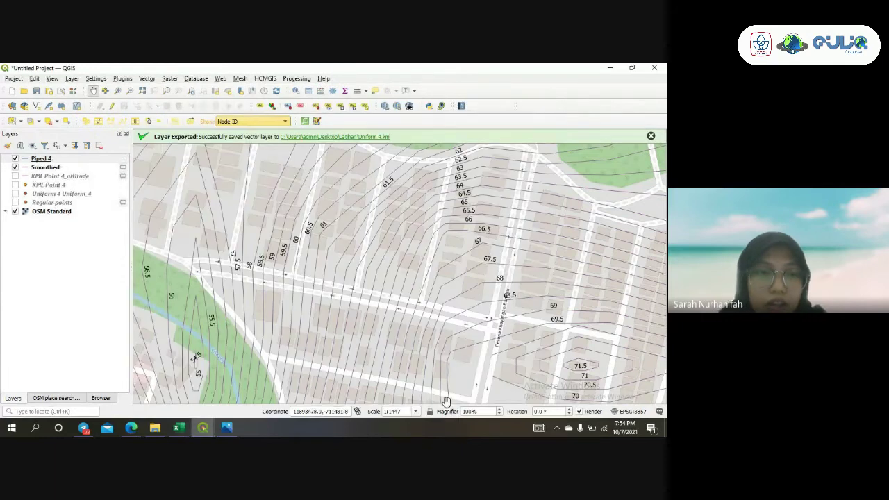
# Hide the Smoothed contours so that only Piped 4 and OSM Standard are shown
pyautogui.moveTo(407, 294); pyautogui.dragTo(402, 266)
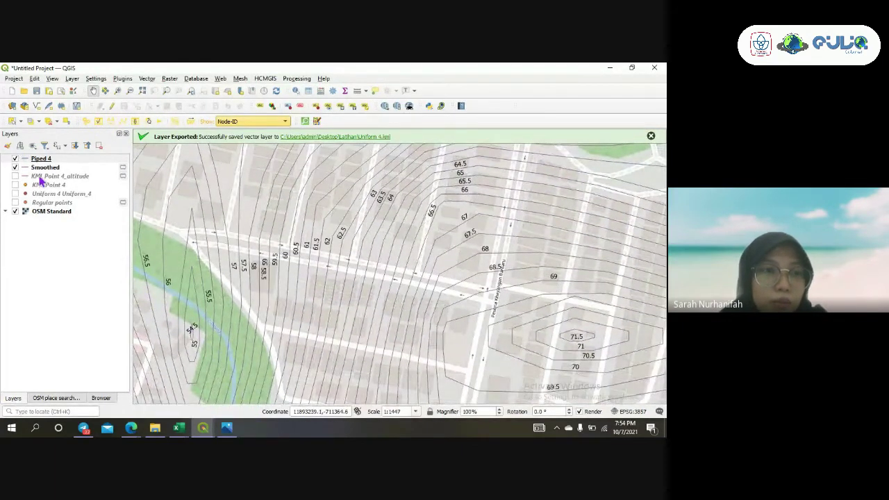
pyautogui.click(16, 174)
pyautogui.click(16, 168)
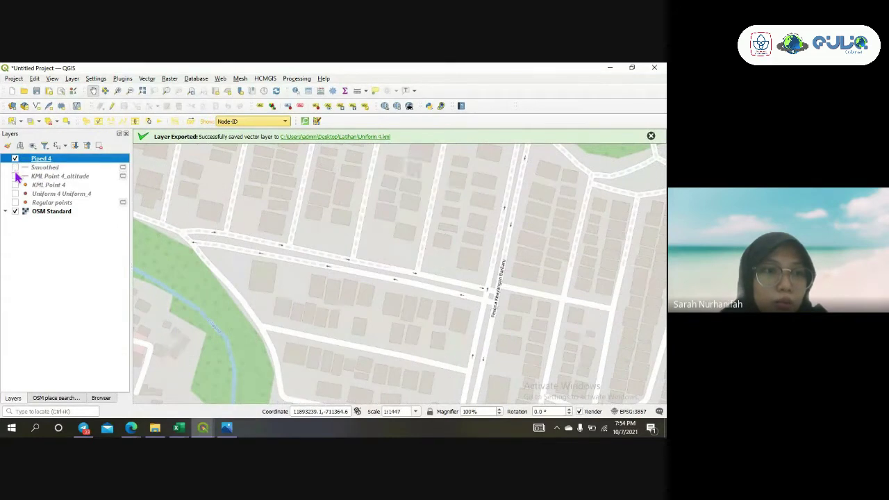
pyautogui.moveTo(239, 215); pyautogui.dragTo(252, 234)
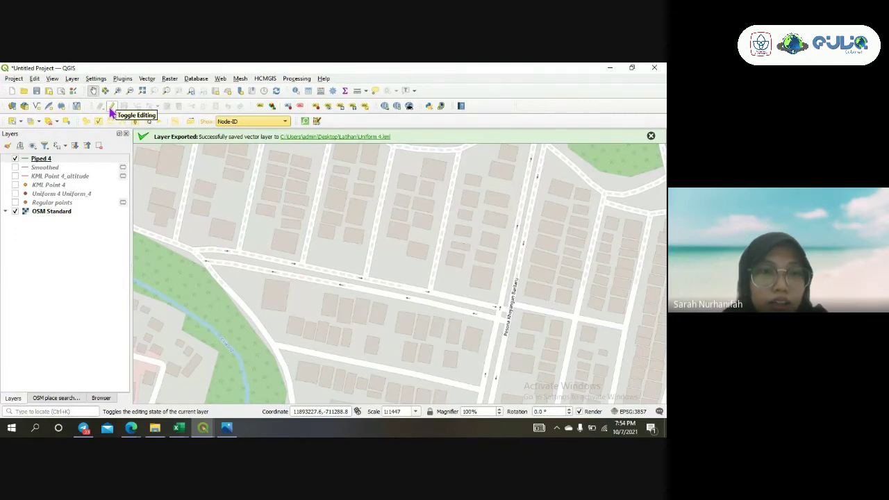
# Start adding line features to the Piped 4 layer in edit mode and enable snapping in the project snapping settings
pyautogui.click(111, 107)
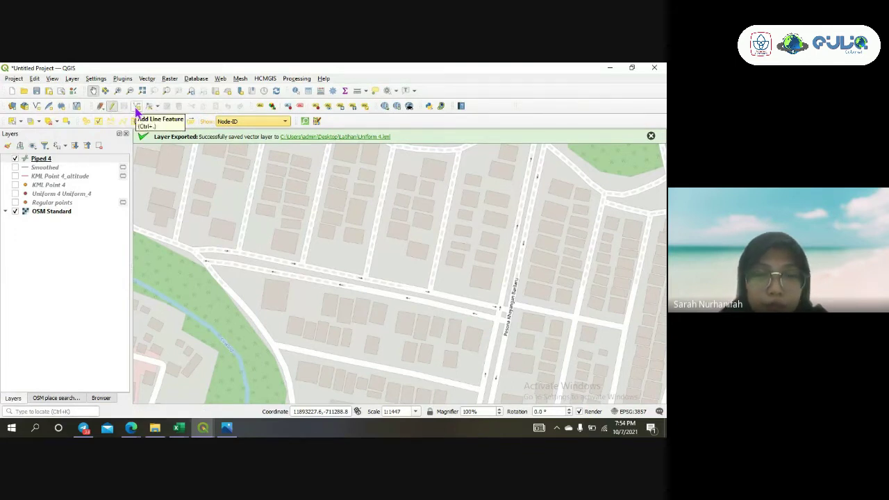
pyautogui.click(136, 108)
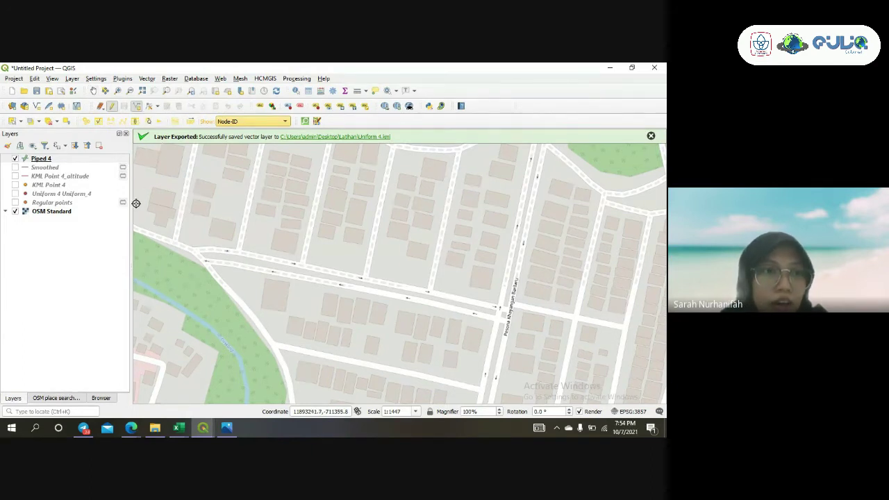
pyautogui.click(14, 78)
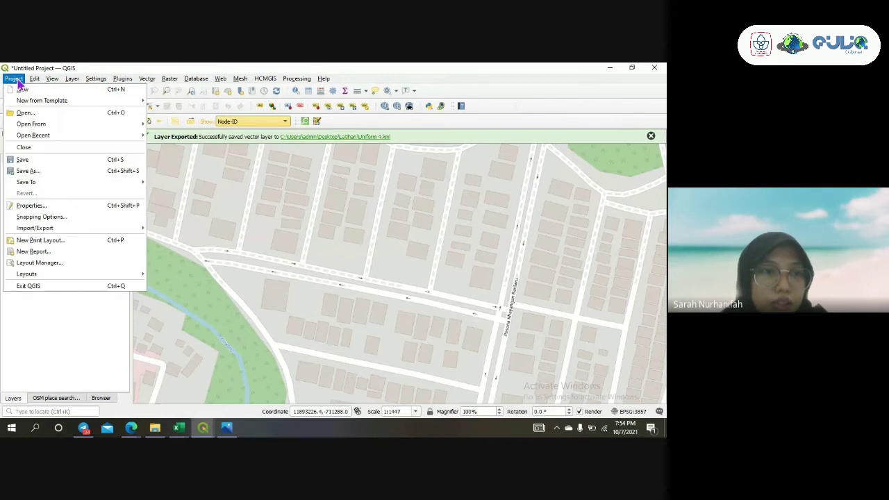
pyautogui.click(57, 218)
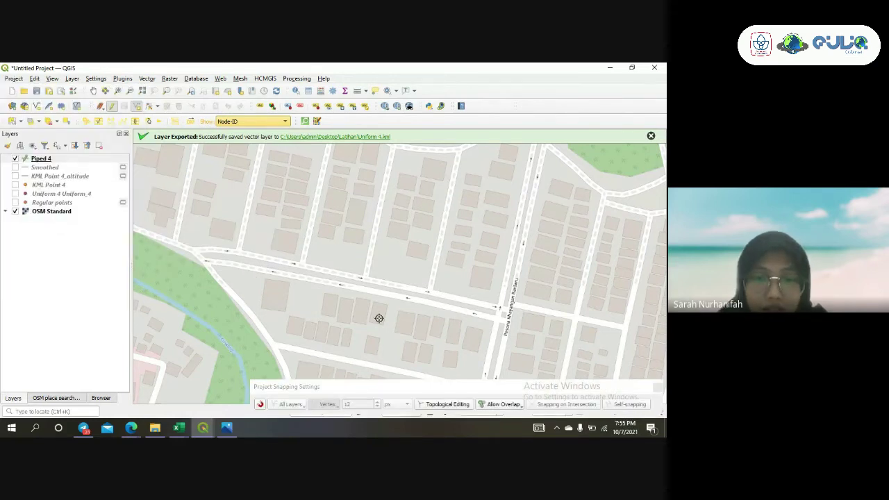
pyautogui.moveTo(370, 386); pyautogui.dragTo(535, 89)
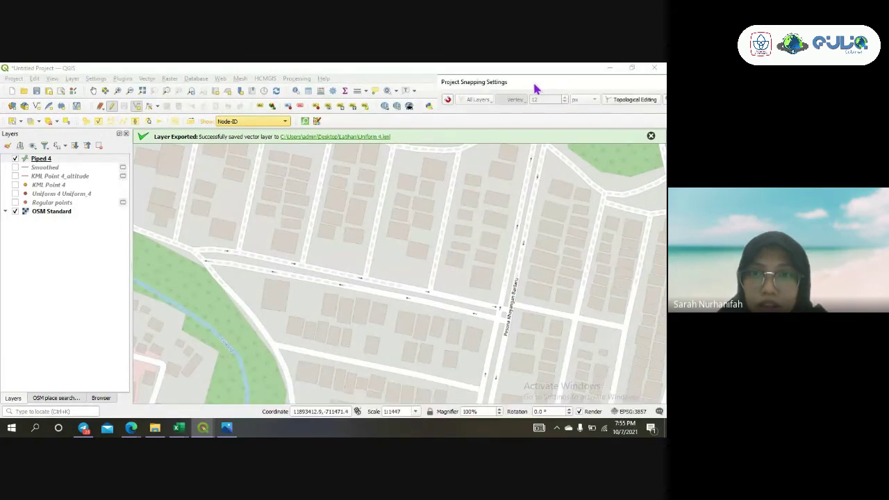
pyautogui.click(448, 100)
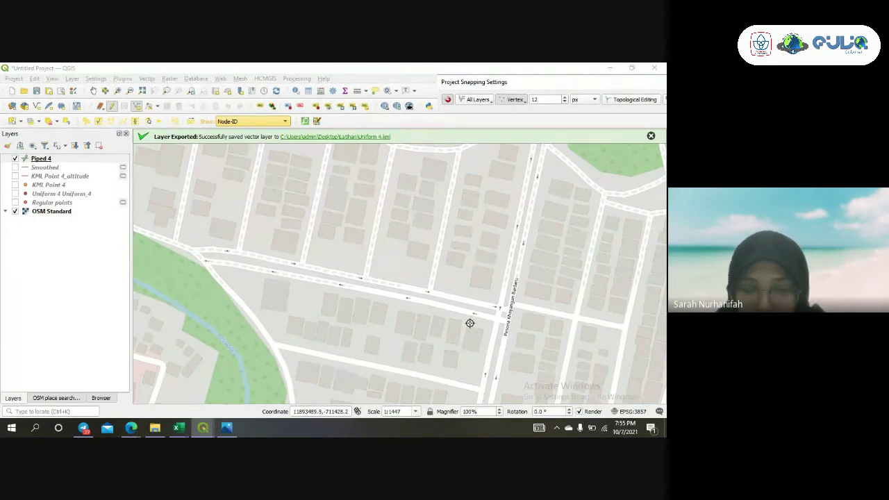
# Show the Smoothed contours over the map and examine the elevations along the road west of the Pesona Khayangan Bantaru junction
pyautogui.click(15, 168)
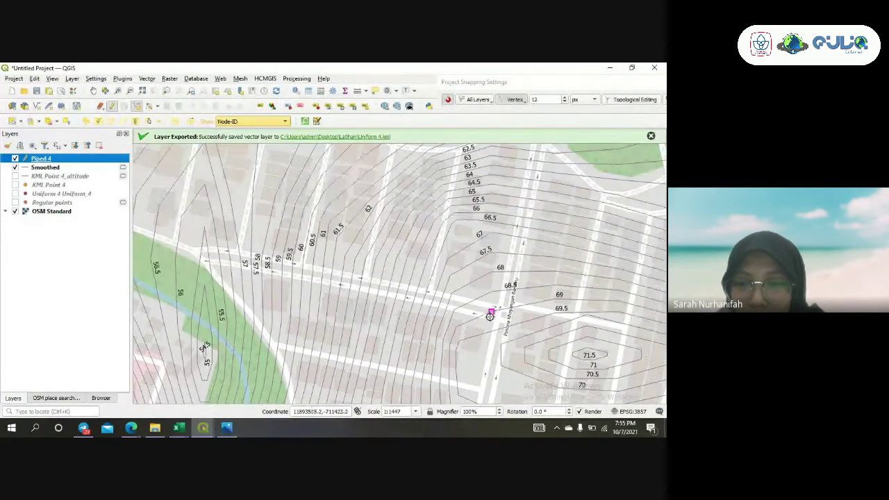
pyautogui.scroll(1, 500, 310)
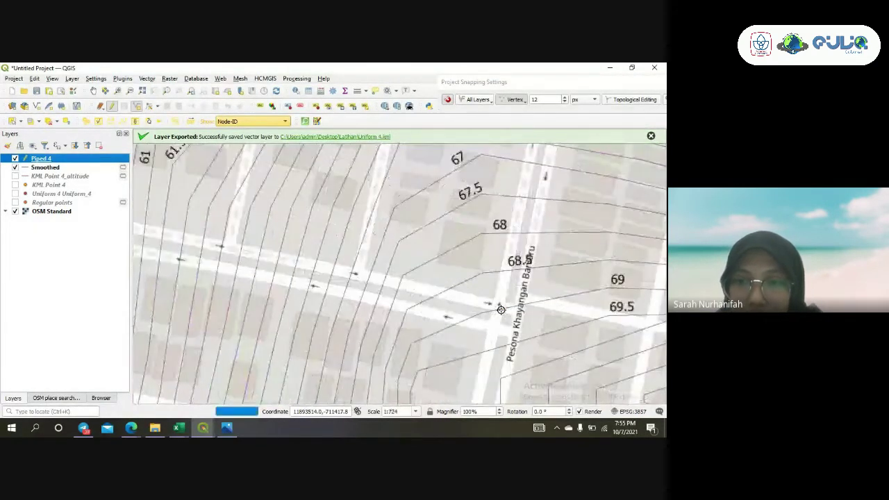
pyautogui.scroll(-2, 405, 316)
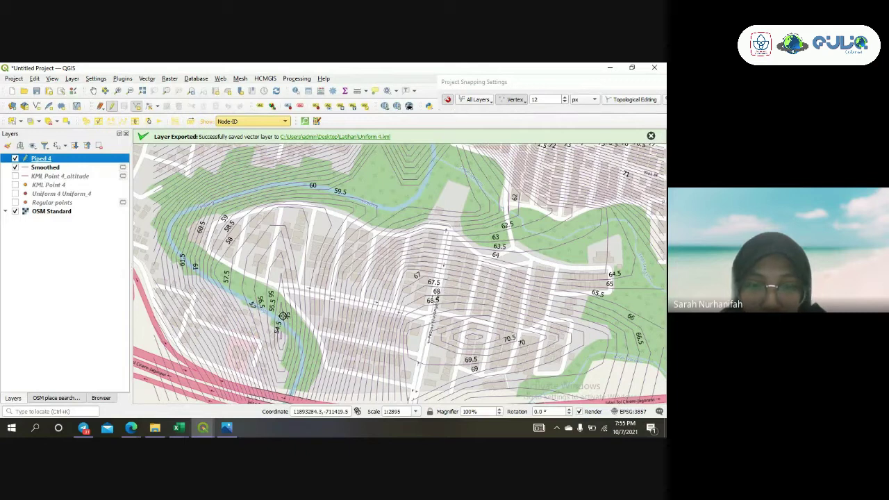
pyautogui.scroll(1, 421, 315)
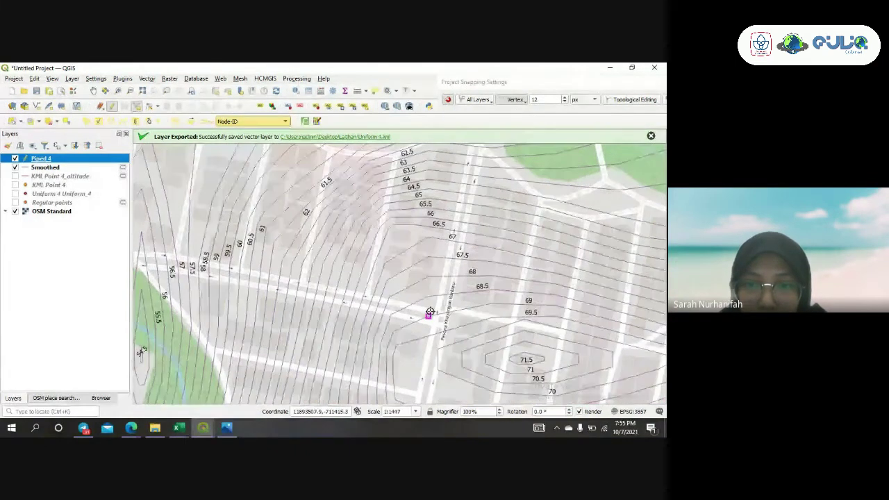
pyautogui.scroll(1, 430, 313)
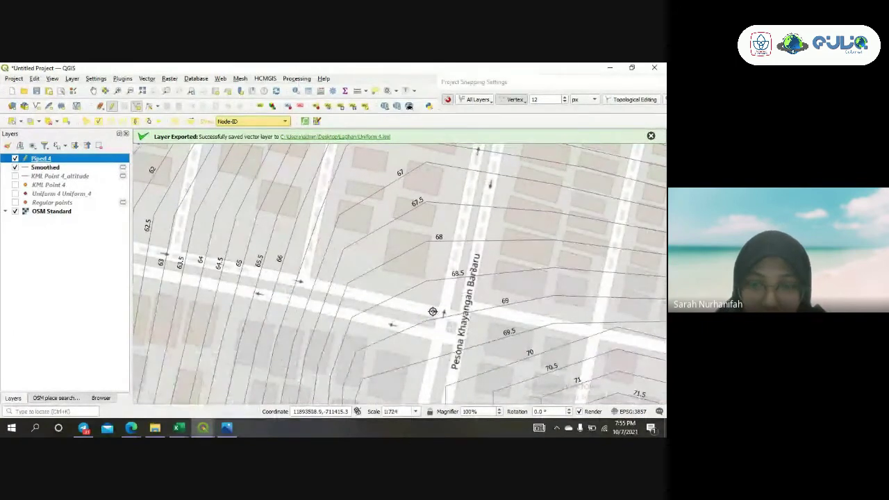
# Draw a pipe line from the Pesona Khayangan Bantaru junction west along the road, ending down the slope near the river, with the id left empty
pyautogui.click(433, 312)
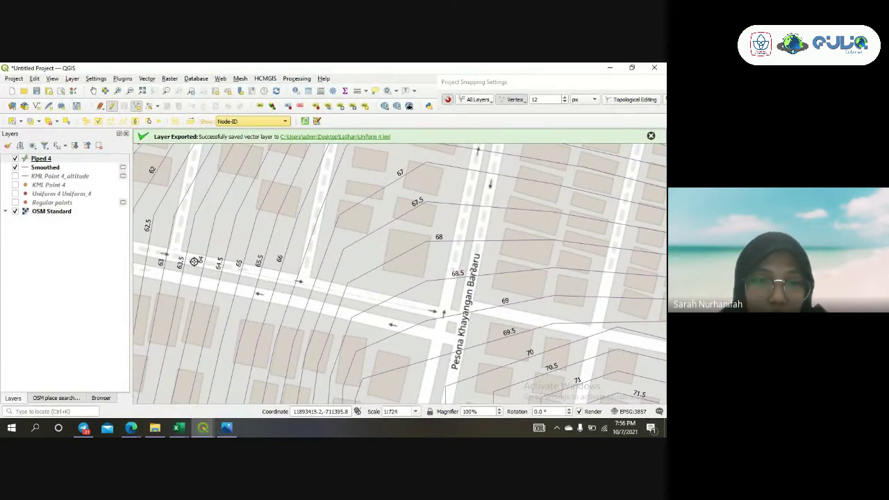
pyautogui.scroll(-1, 194, 261)
pyautogui.scroll(-1, 194, 261)
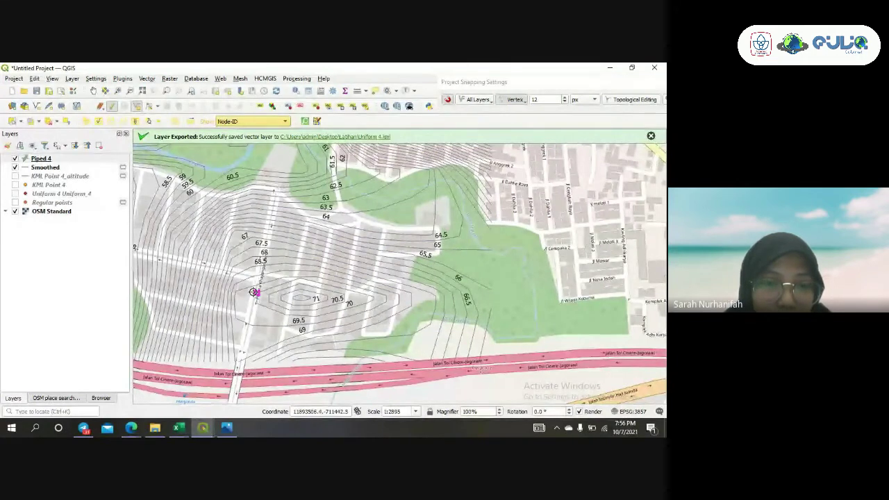
pyautogui.scroll(-1, 376, 259)
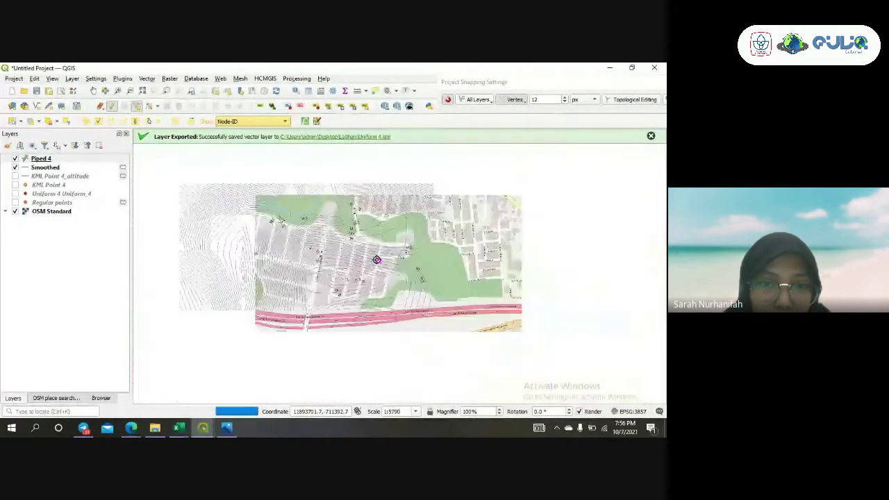
pyautogui.scroll(1, 251, 249)
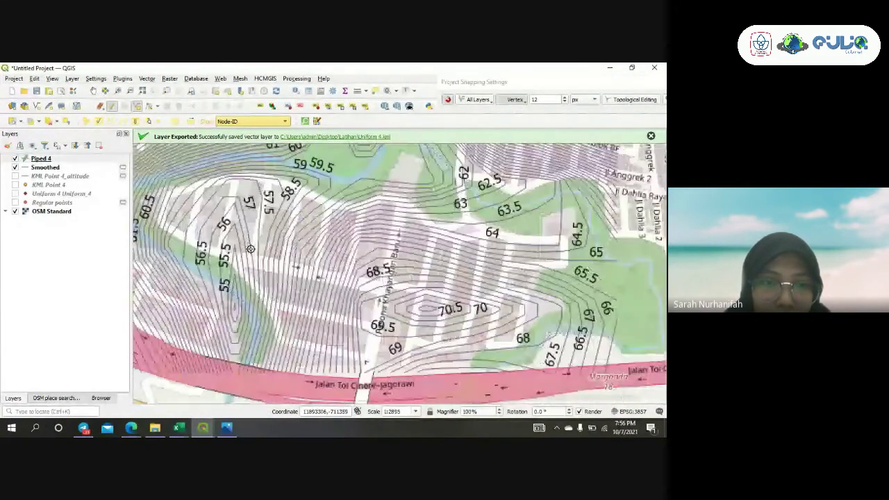
pyautogui.scroll(1, 263, 261)
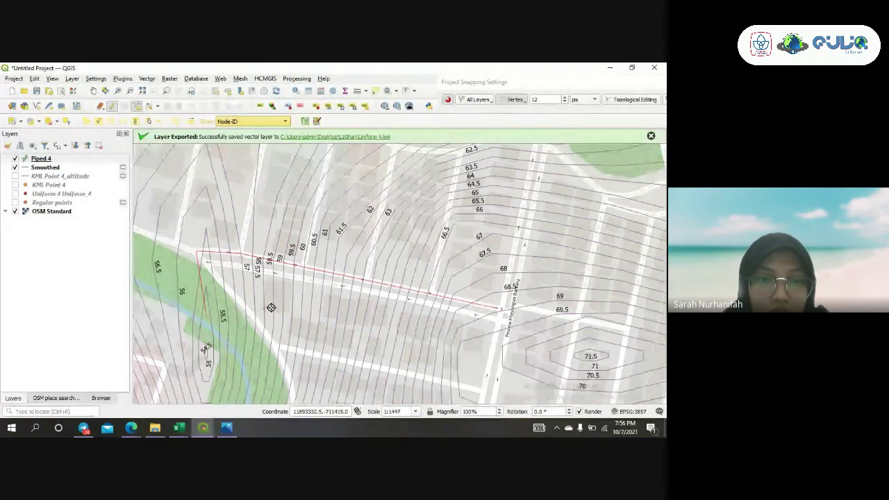
pyautogui.scroll(-1, 270, 307)
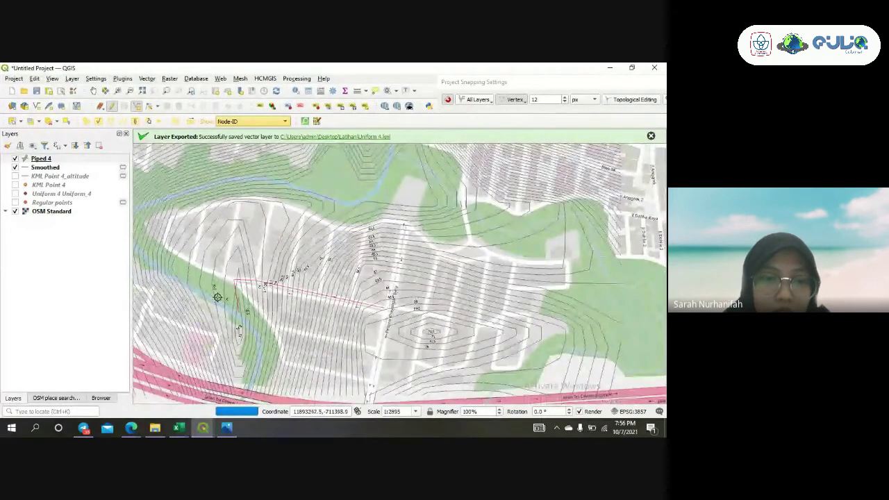
pyautogui.rightClick(267, 284)
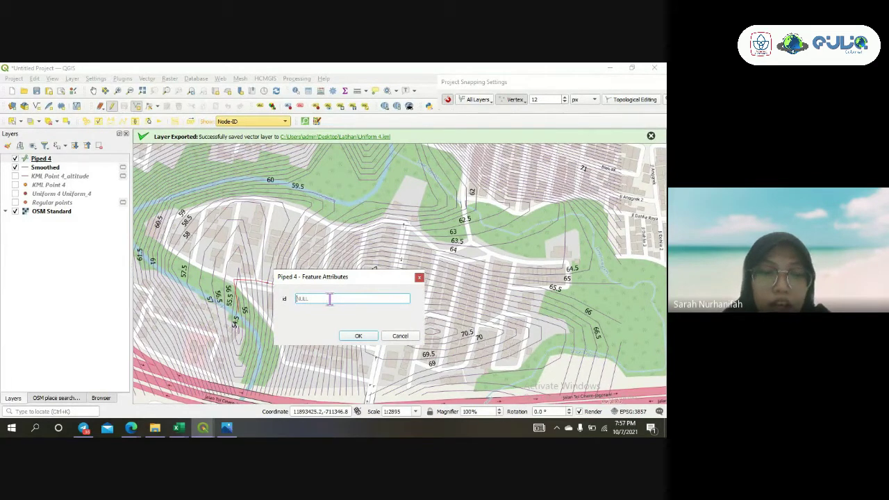
pyautogui.press('Return')
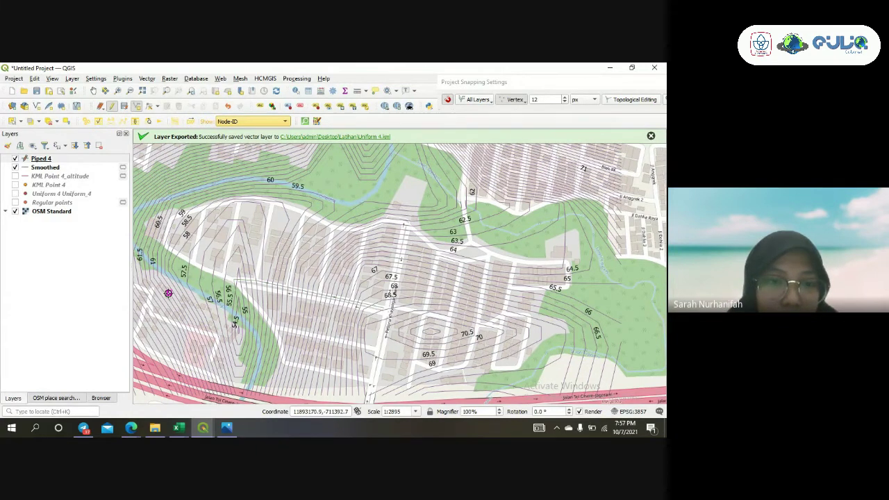
# Draw a second pipe line along the riverside road from the northwest to the bend of the first pipe, leaving its id empty
pyautogui.scroll(1, 168, 292)
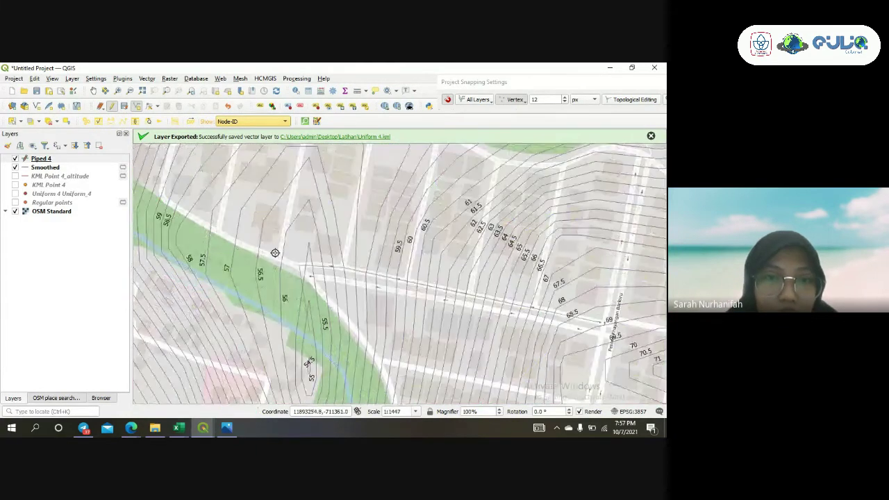
pyautogui.scroll(-1, 271, 239)
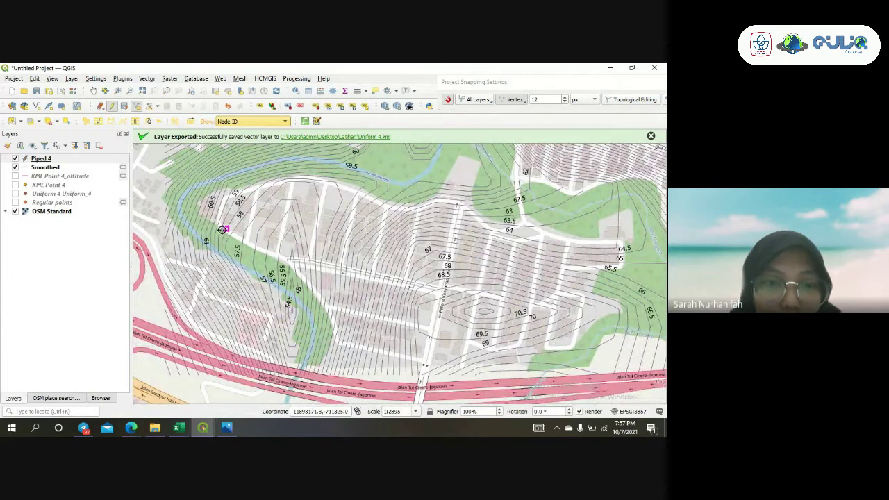
pyautogui.scroll(1, 222, 231)
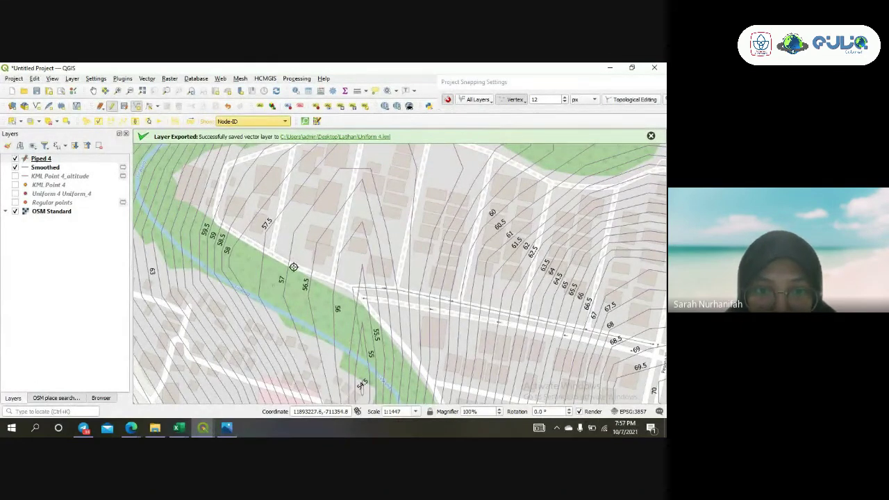
pyautogui.rightClick(351, 287)
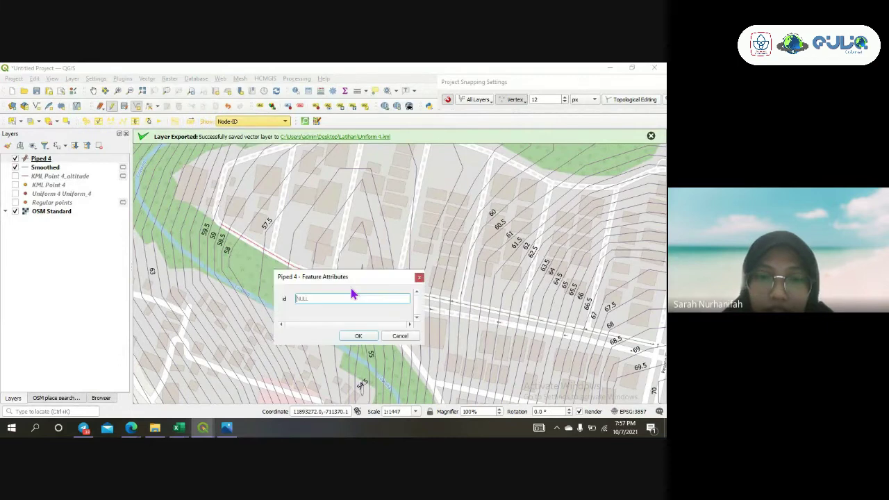
pyautogui.press('Return')
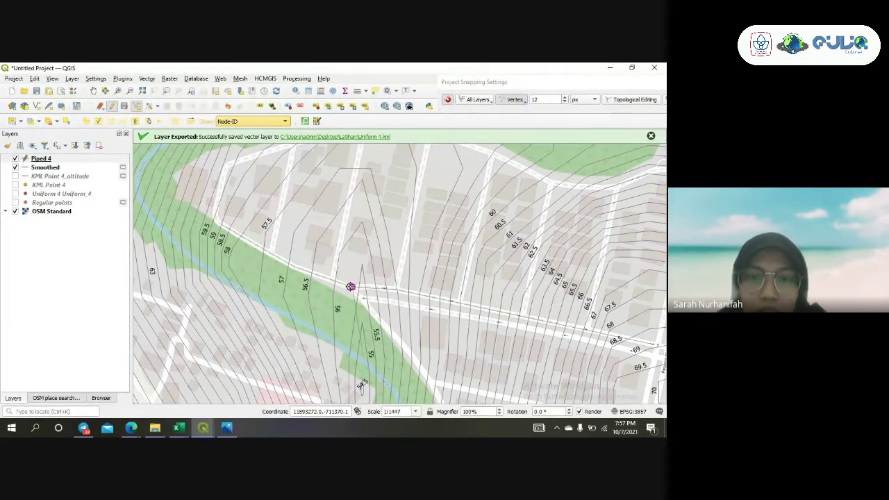
# Change the symbology of the Piped 4 layer to the simple blue line symbol
pyautogui.rightClick(47, 159)
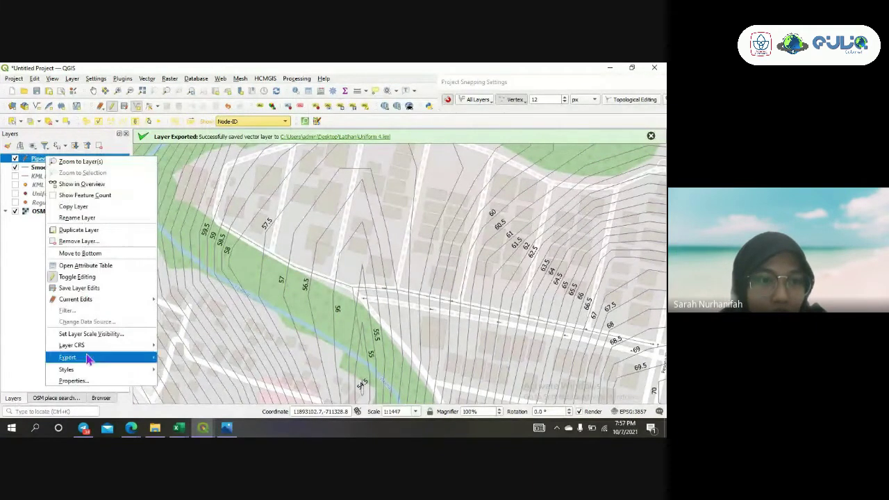
pyautogui.click(82, 381)
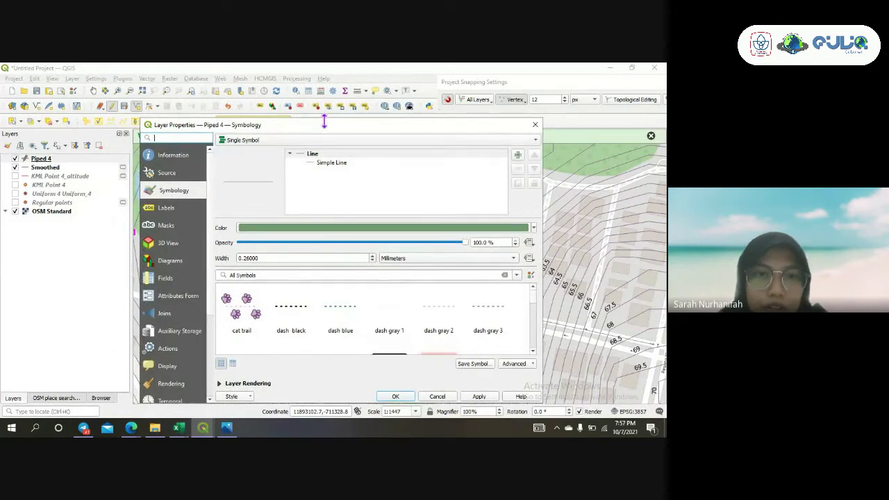
pyautogui.moveTo(324, 122); pyautogui.dragTo(340, 94)
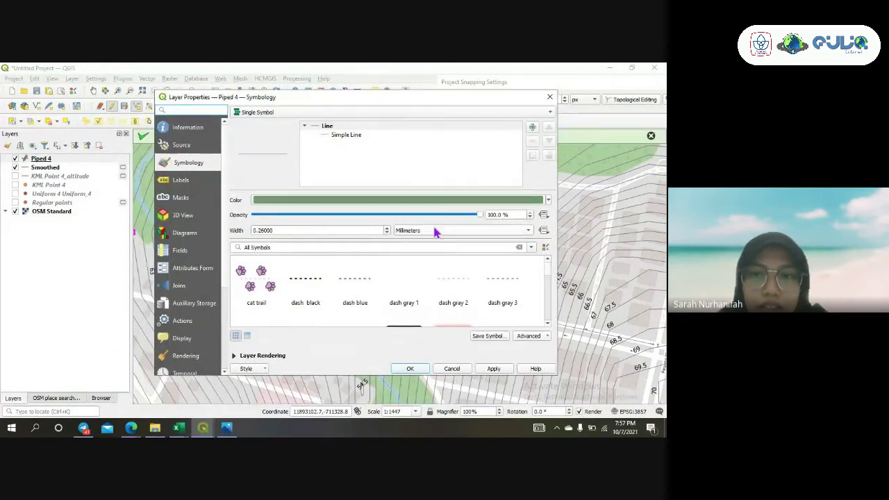
pyautogui.click(548, 202)
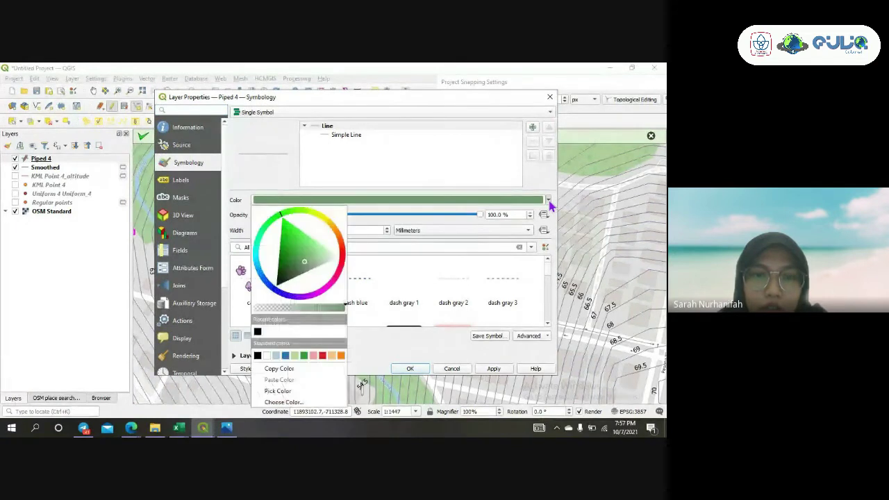
pyautogui.click(548, 202)
pyautogui.scroll(-1, 549, 276)
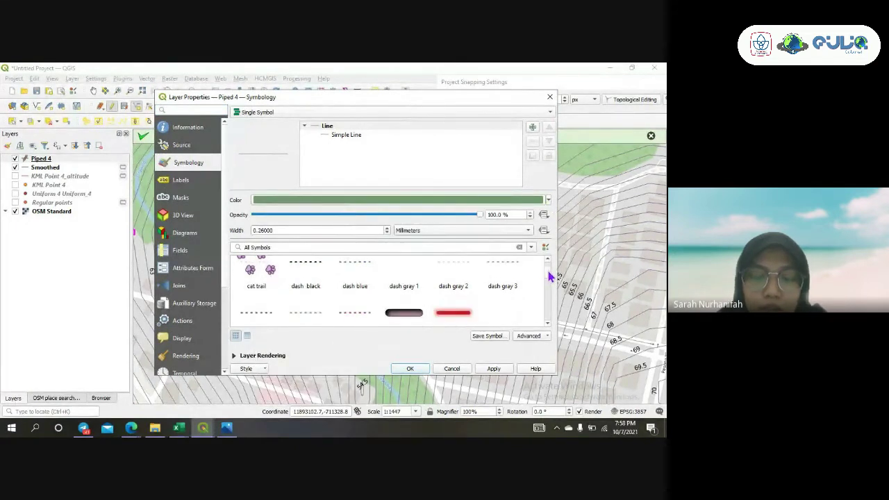
pyautogui.scroll(-1, 550, 285)
pyautogui.scroll(-1, 550, 291)
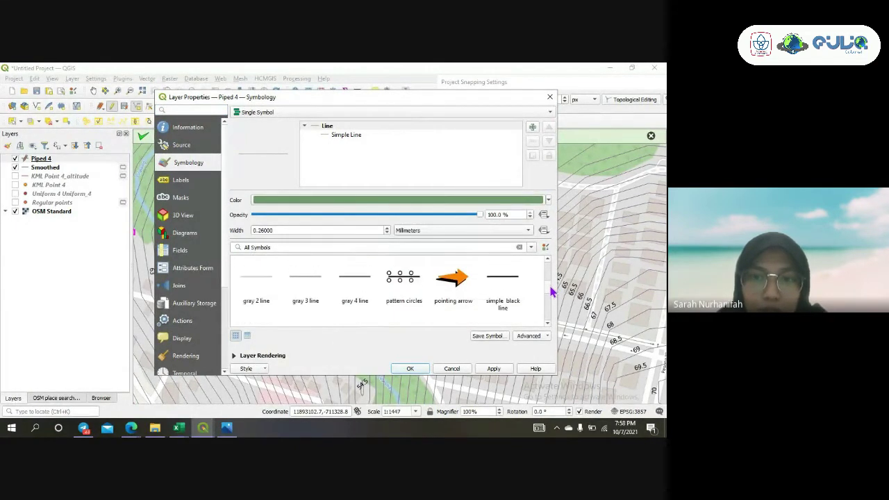
pyautogui.moveTo(551, 288); pyautogui.dragTo(551, 299)
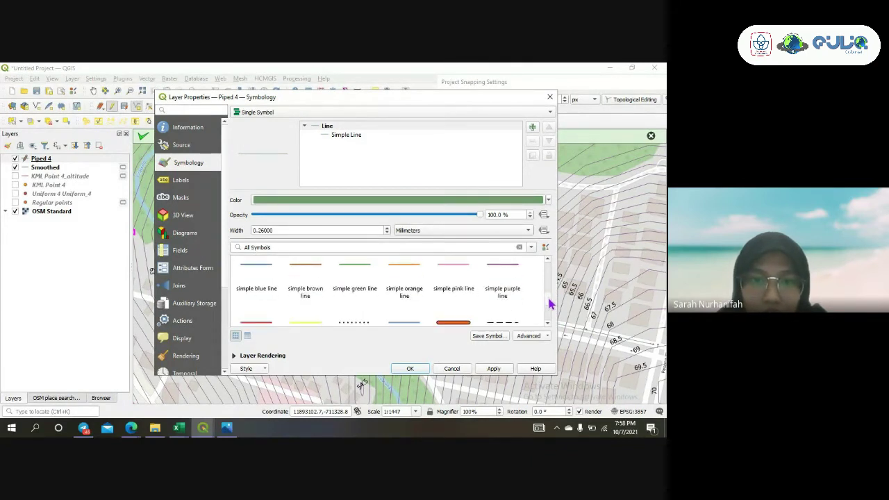
pyautogui.click(263, 281)
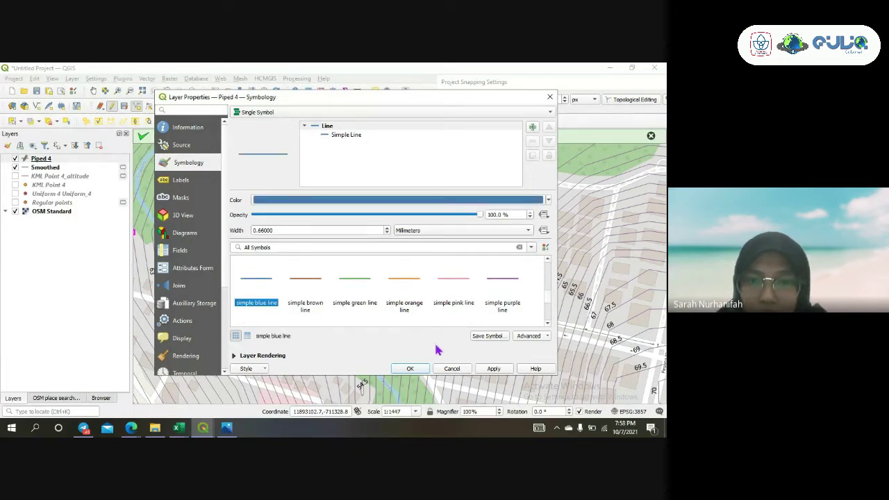
pyautogui.click(494, 368)
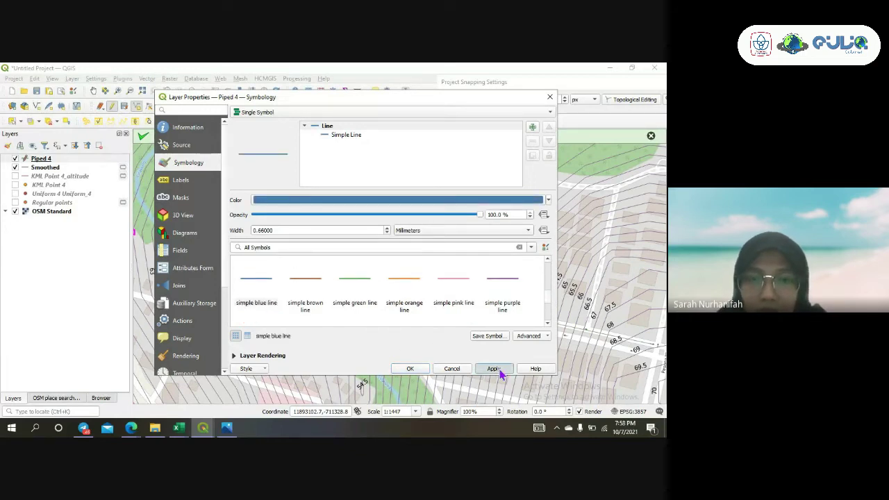
pyautogui.click(409, 368)
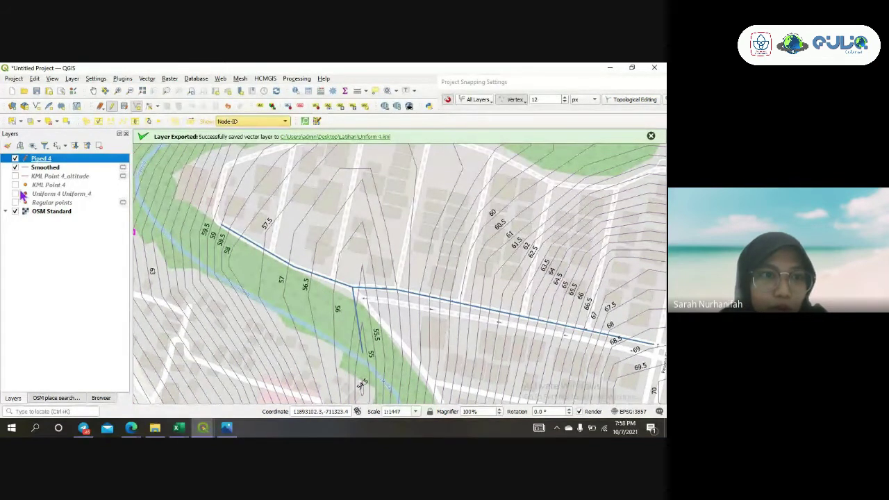
# Hide the Smoothed contours and save the edits of the Piped 4 layer
pyautogui.click(14, 168)
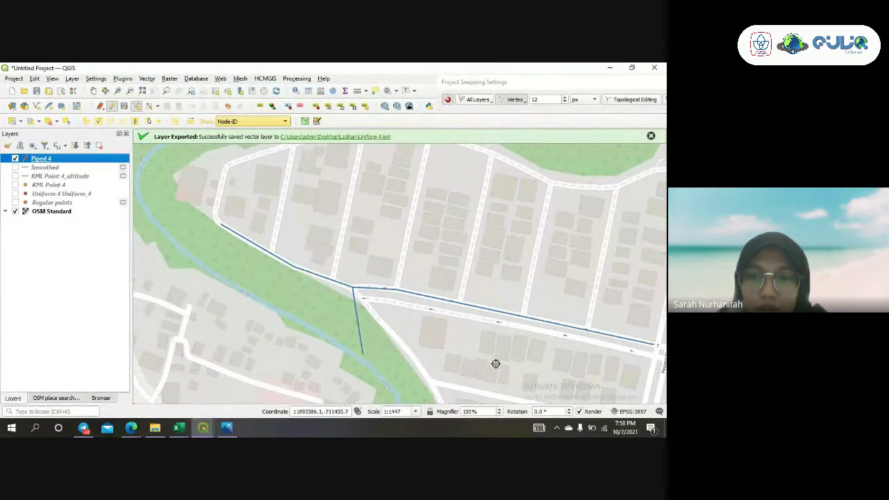
pyautogui.click(134, 107)
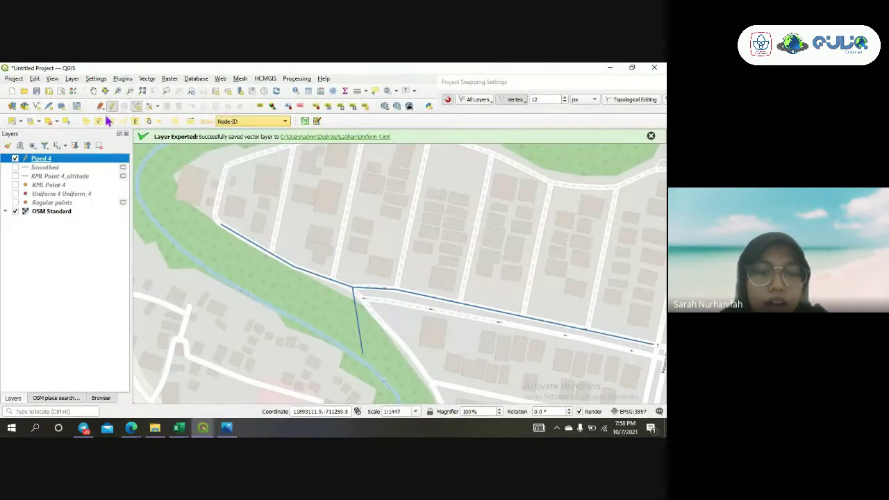
pyautogui.click(93, 91)
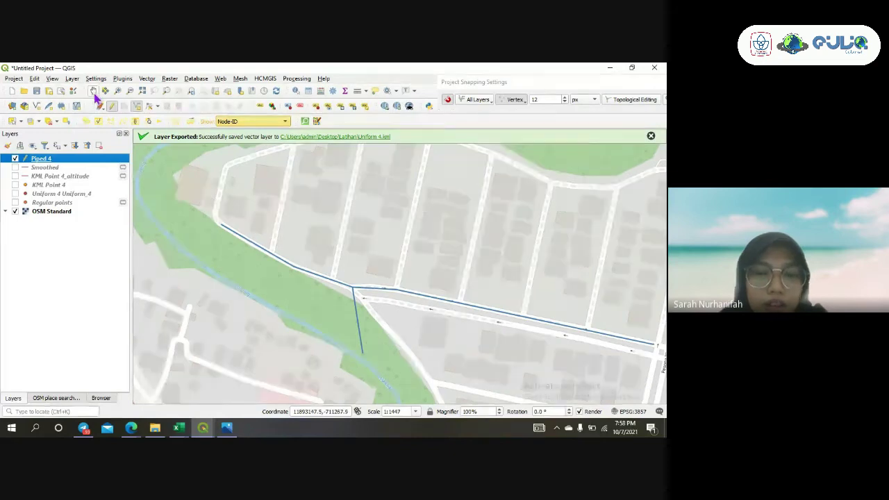
pyautogui.moveTo(490, 266); pyautogui.dragTo(444, 258)
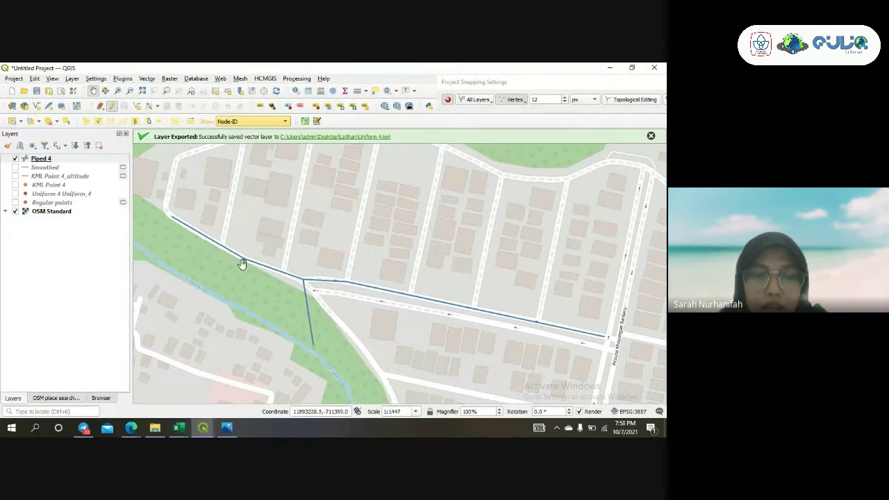
pyautogui.moveTo(296, 256); pyautogui.dragTo(322, 275)
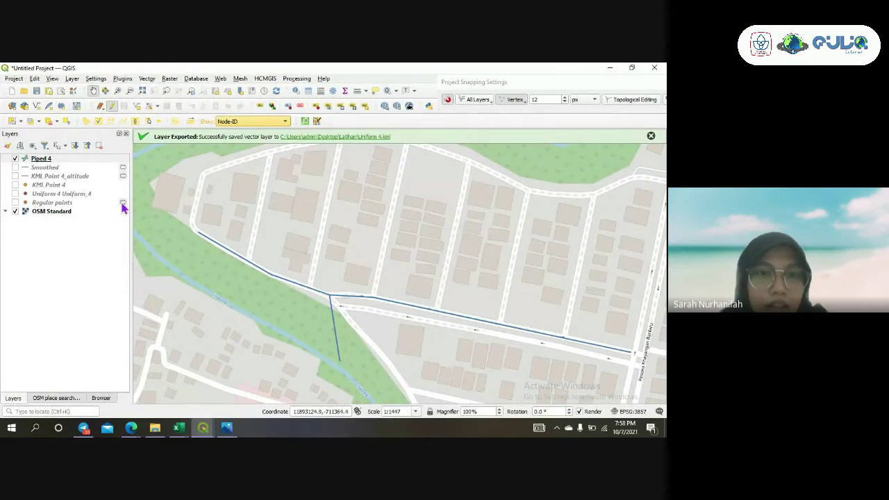
pyautogui.moveTo(232, 232); pyautogui.dragTo(224, 234)
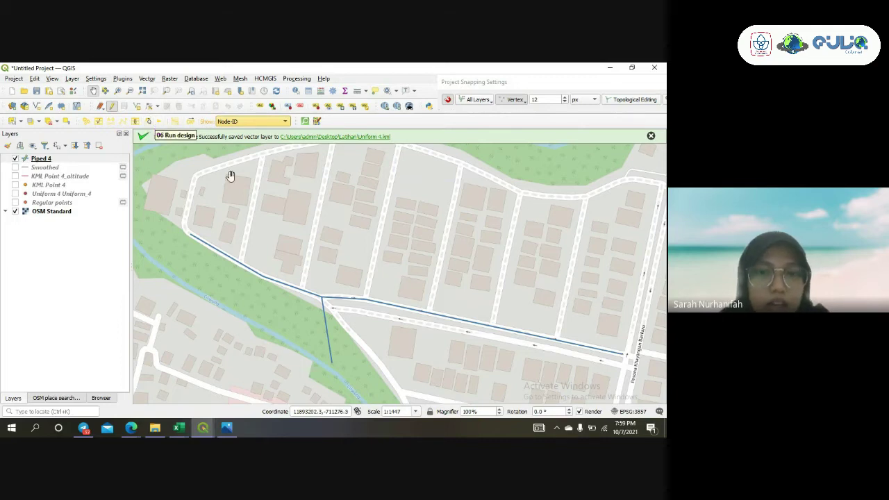
pyautogui.moveTo(318, 219); pyautogui.dragTo(302, 221)
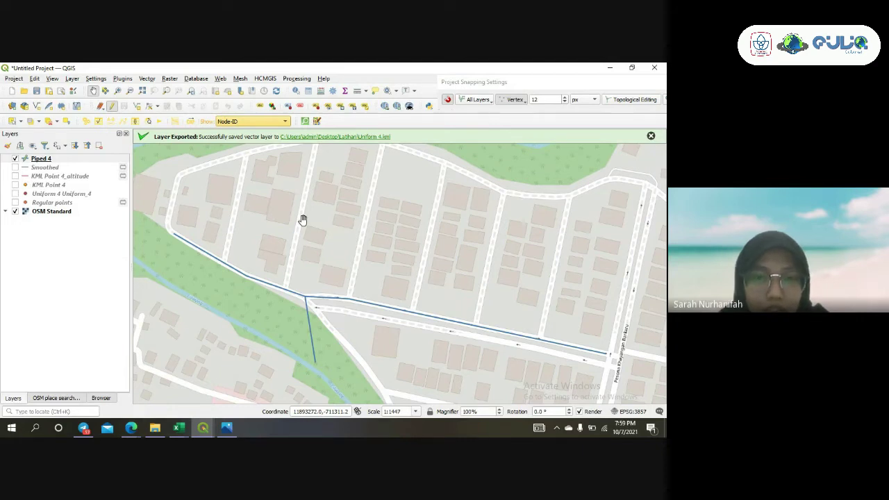
pyautogui.moveTo(304, 248); pyautogui.dragTo(311, 249)
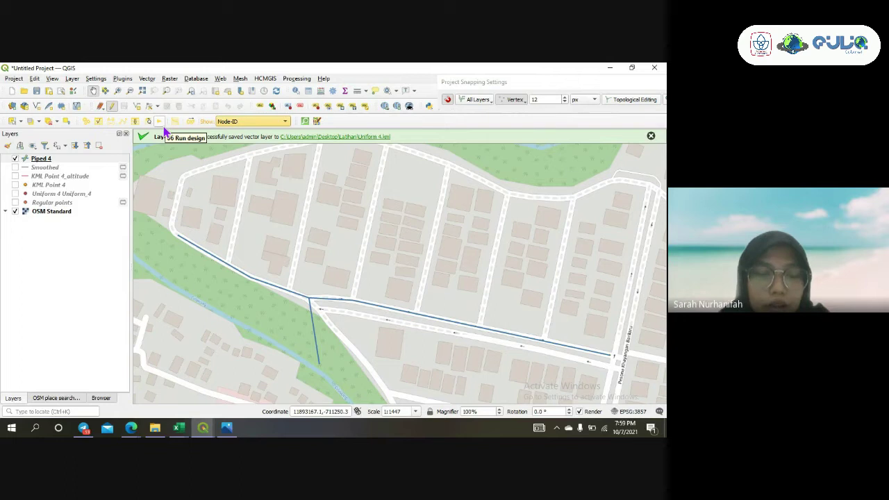
pyautogui.moveTo(222, 221); pyautogui.dragTo(228, 227)
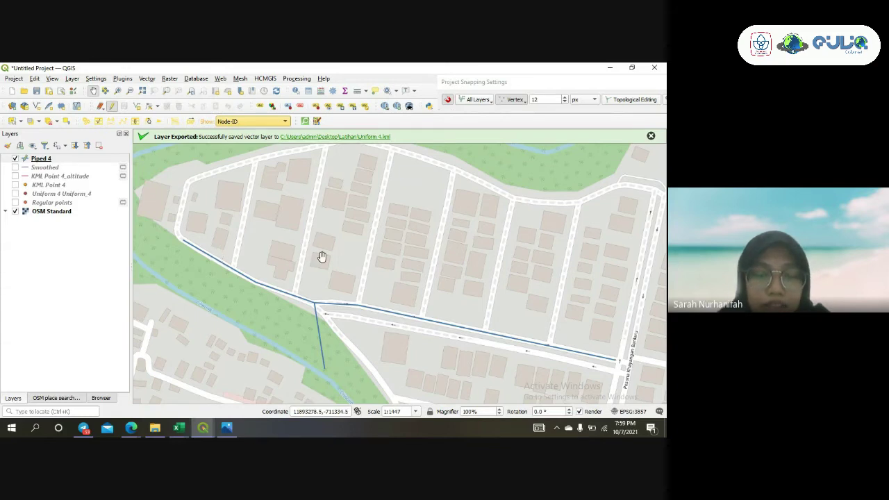
pyautogui.moveTo(321, 259); pyautogui.dragTo(319, 250)
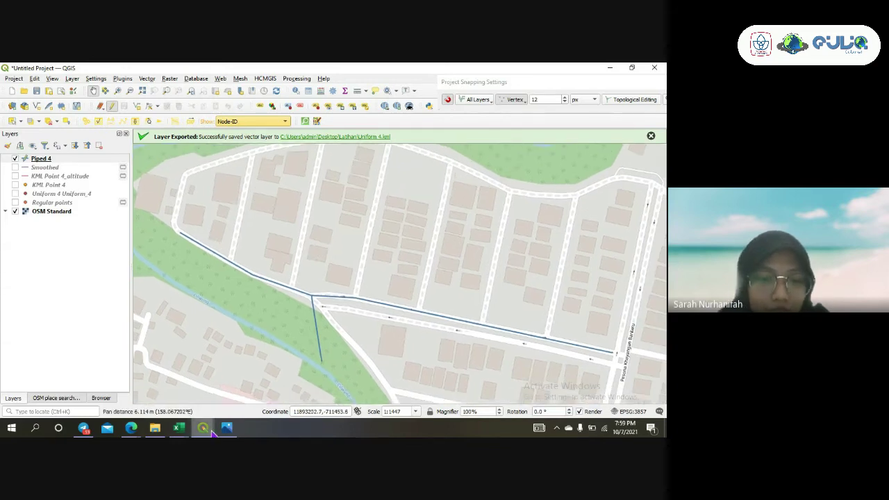
# Switch to the QGIS project window containing the Piped 3 network and run the QEsg design calculation on it
pyautogui.moveTo(213, 432)
pyautogui.click(185, 397)
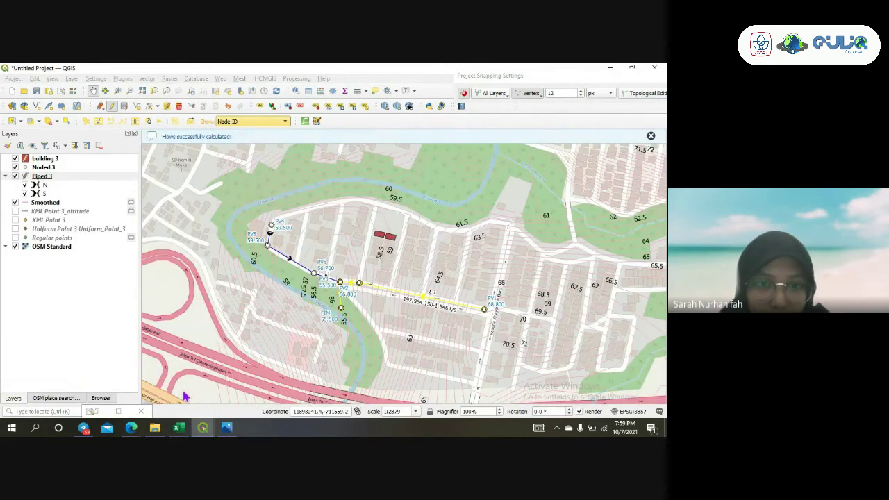
pyautogui.moveTo(213, 379); pyautogui.dragTo(292, 323)
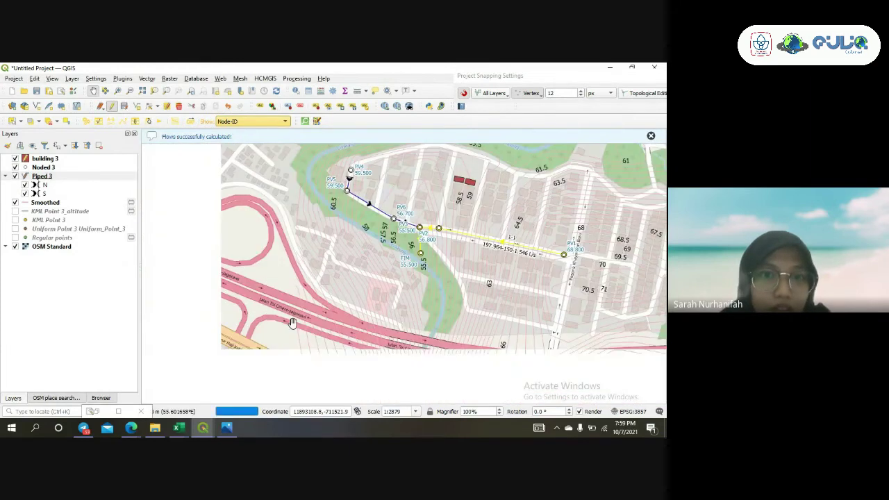
pyautogui.moveTo(365, 249); pyautogui.dragTo(292, 301)
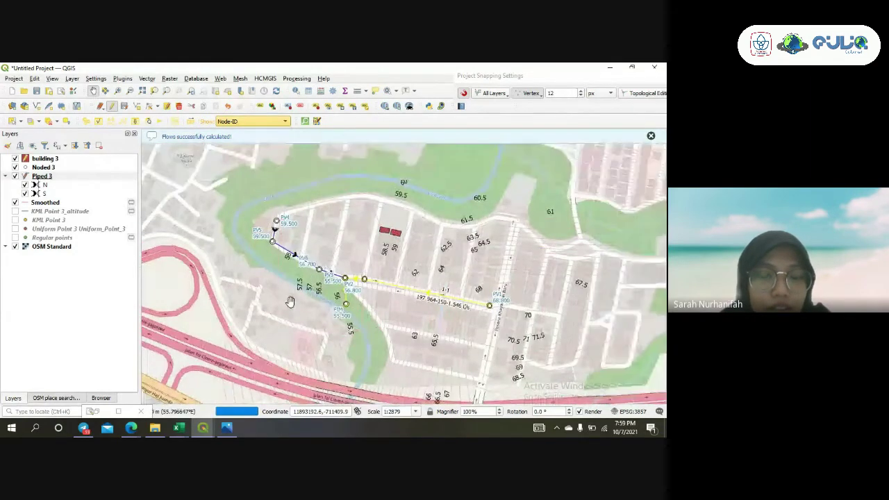
pyautogui.click(159, 122)
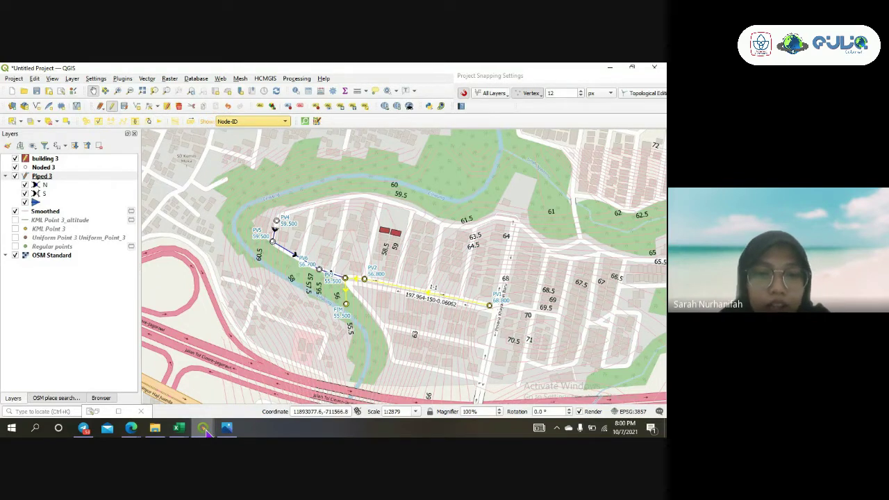
# Return to the Piped 4 project window and assign Piped 4 as the pipes layer in the QEsg settings
pyautogui.moveTo(206, 431)
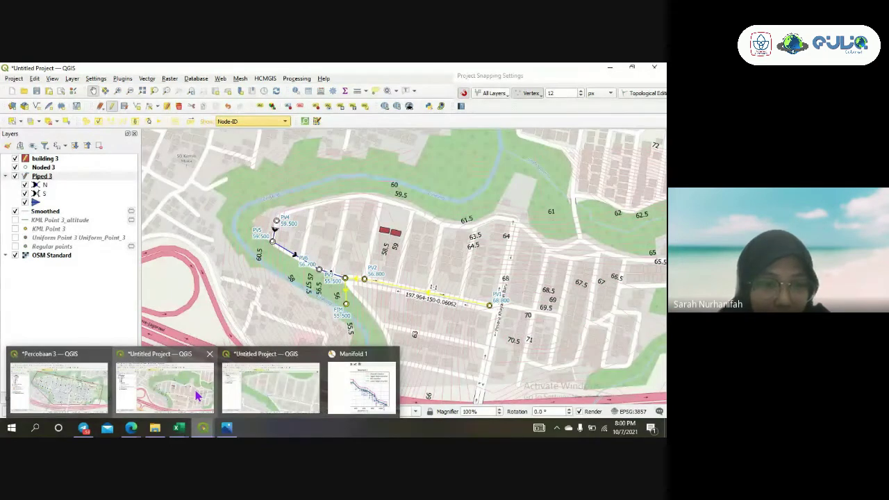
pyautogui.click(264, 383)
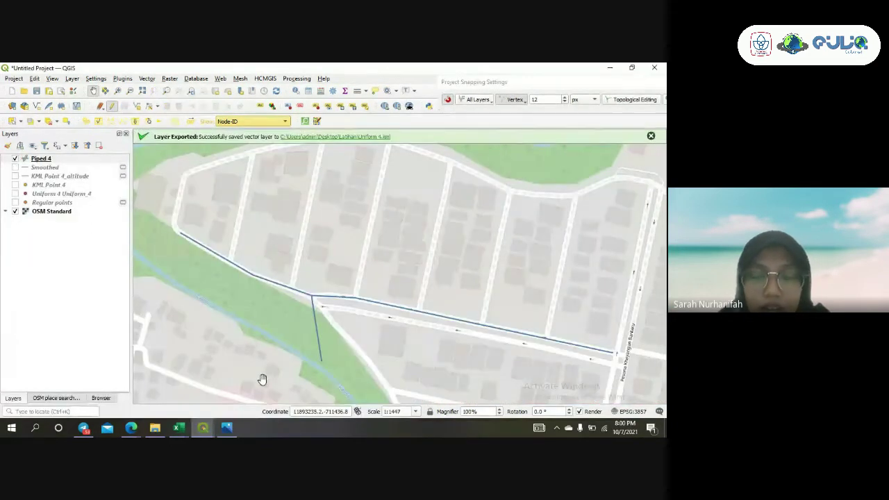
pyautogui.moveTo(383, 332); pyautogui.dragTo(373, 329)
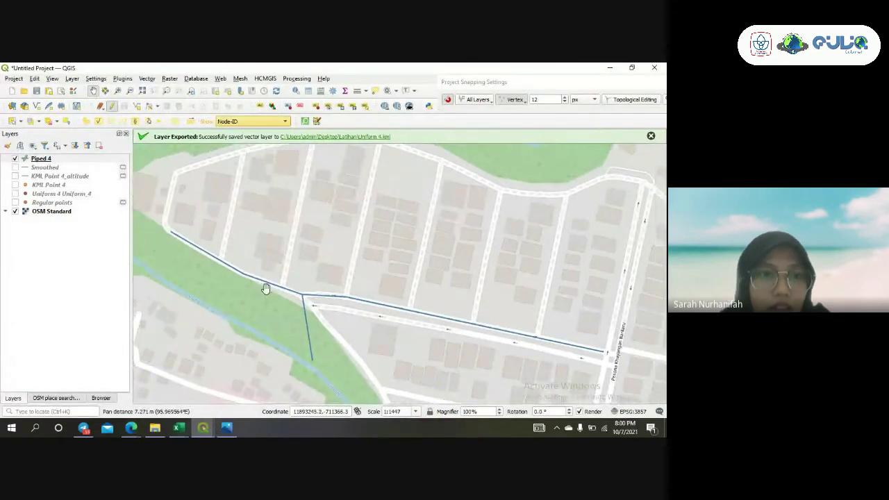
pyautogui.click(87, 124)
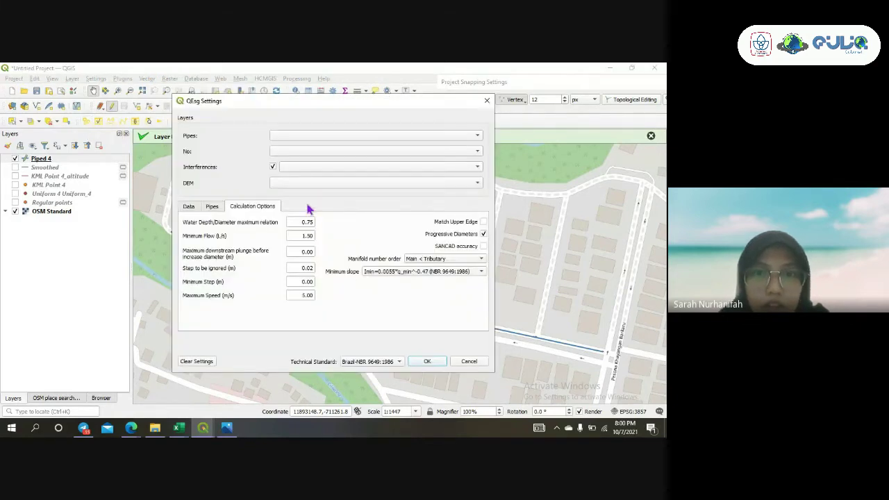
pyautogui.click(435, 137)
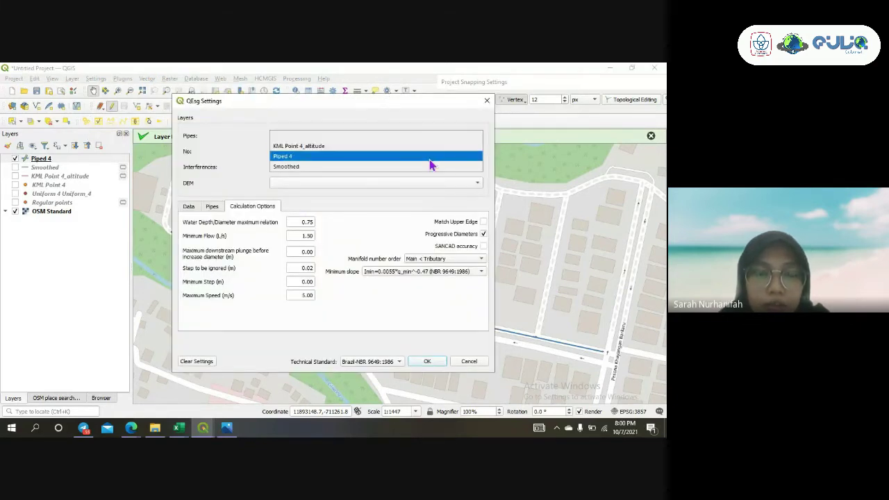
pyautogui.click(427, 156)
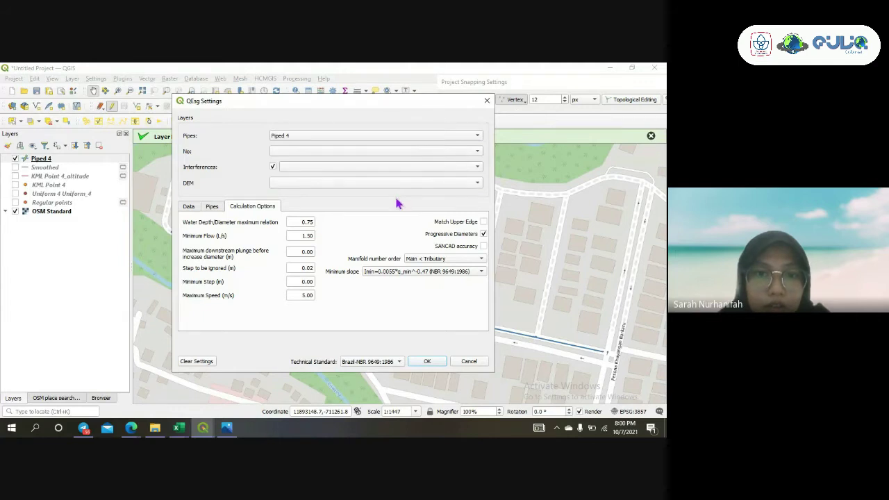
# Set the initial population to 1000 and the final population to 1300 in the QEsg settings data
pyautogui.click(190, 209)
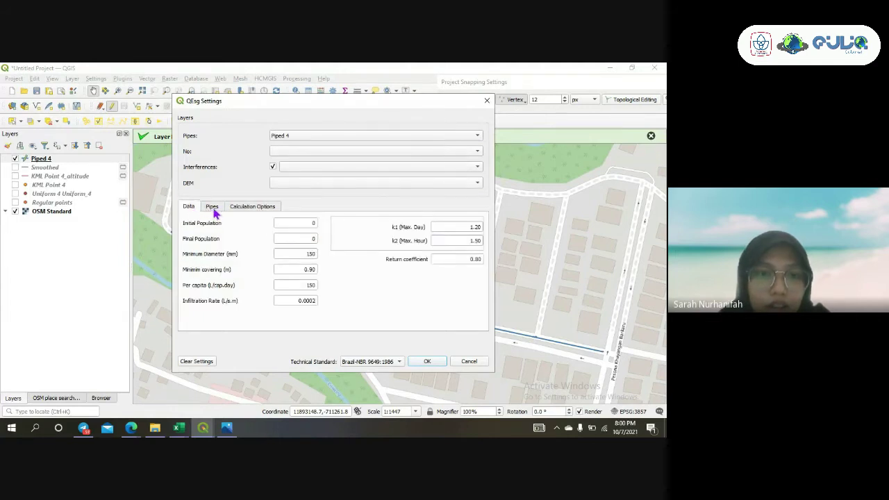
pyautogui.click(312, 223)
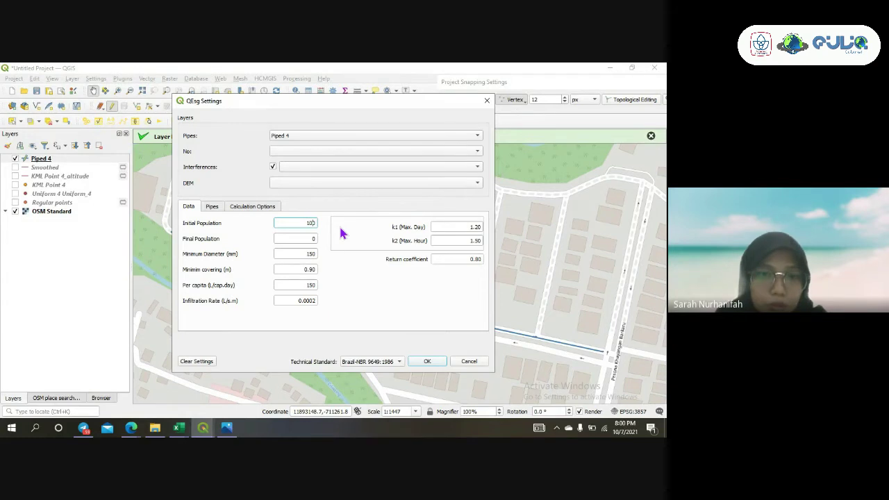
pyautogui.write('00')
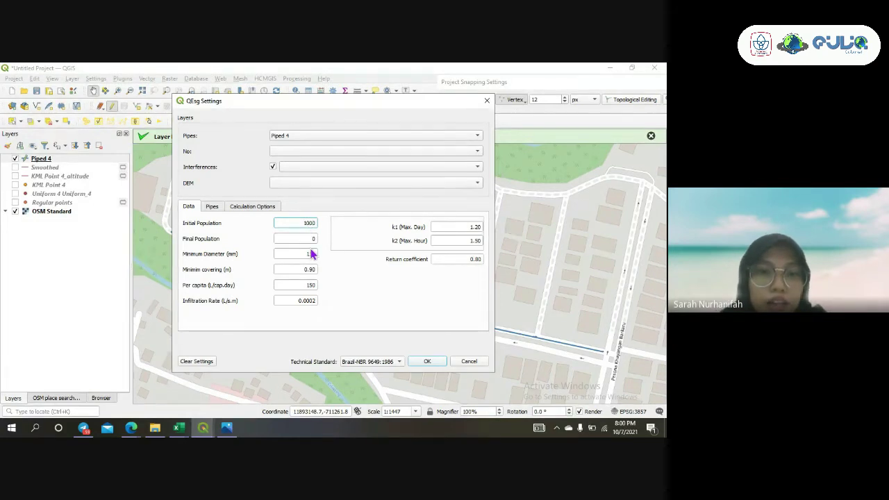
pyautogui.click(309, 237)
pyautogui.write('1300')
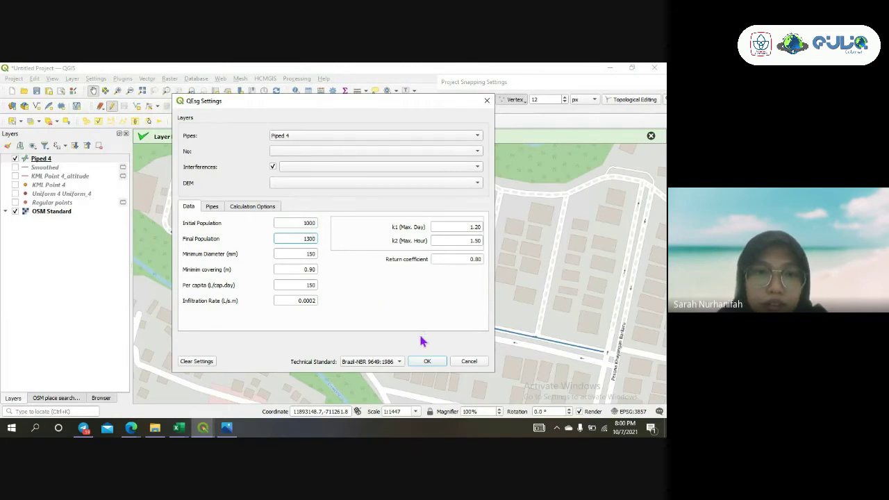
# Insert two rows below the first row of the pipe diameter table and set the first two diameters to 25 and 50
pyautogui.click(214, 208)
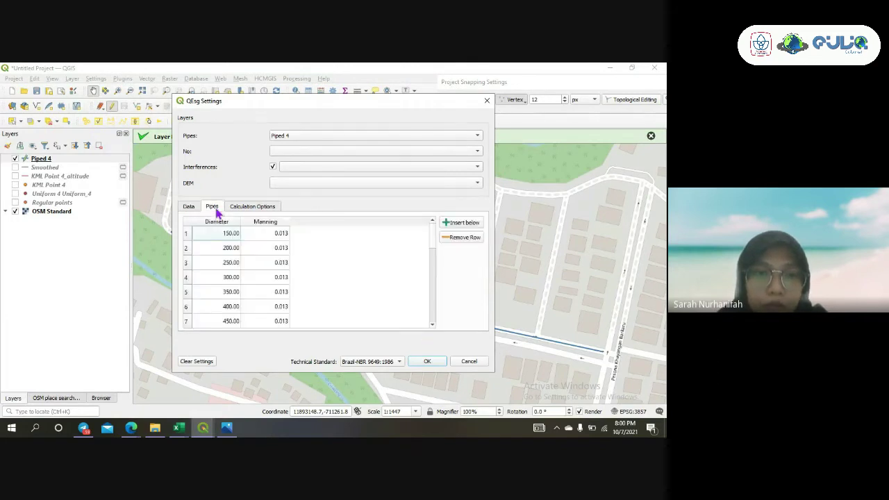
pyautogui.click(454, 227)
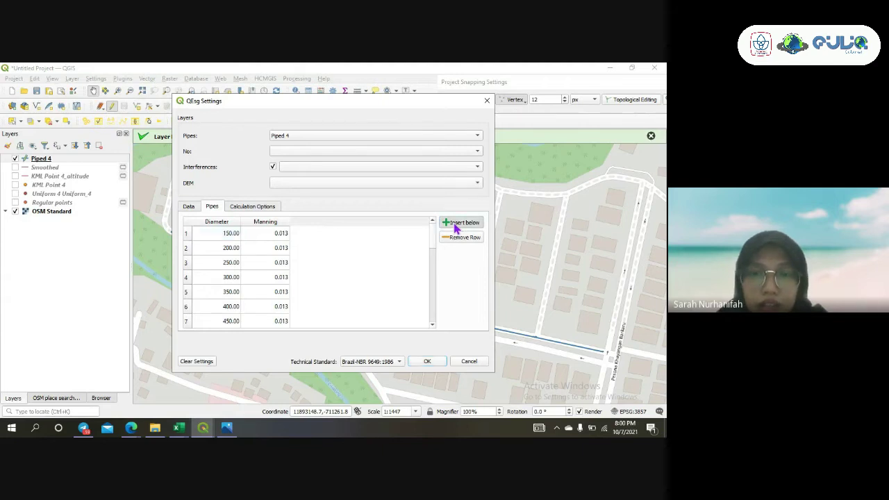
pyautogui.click(455, 226)
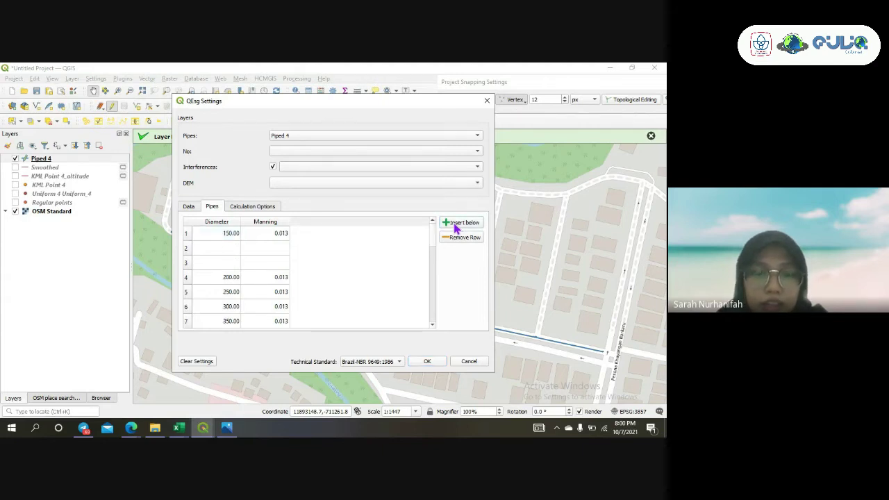
pyautogui.click(227, 236)
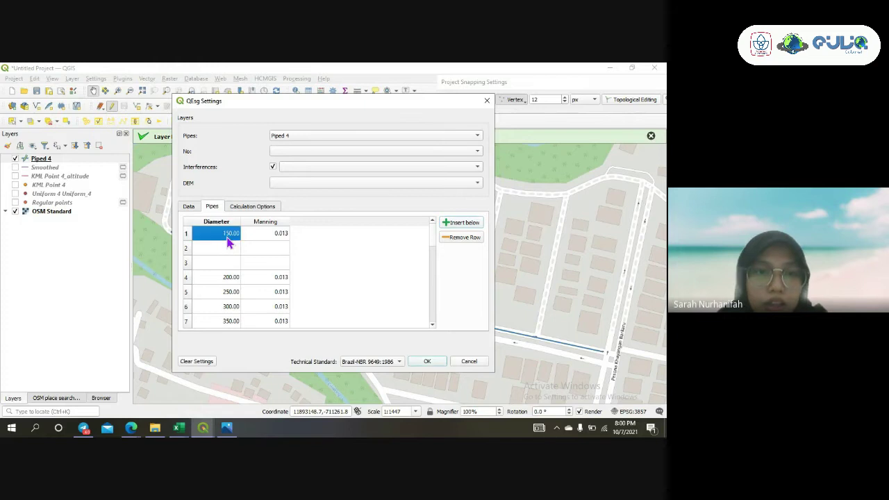
pyautogui.doubleClick(227, 237)
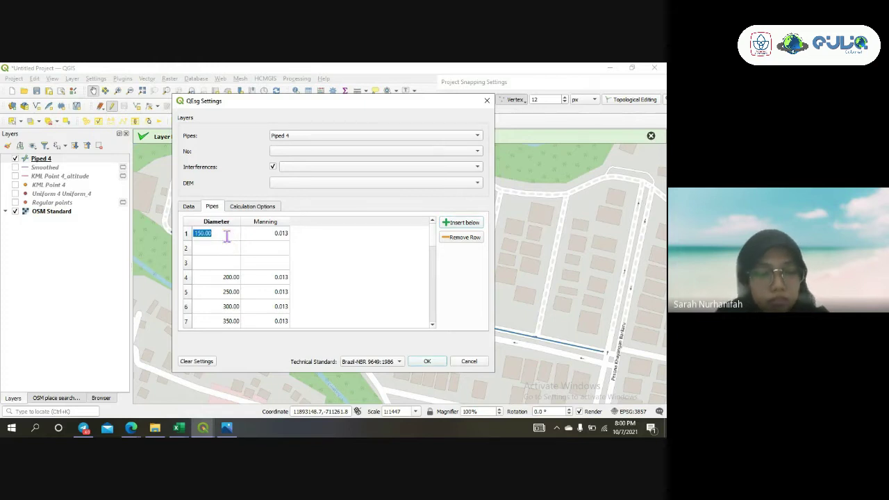
pyautogui.write('25')
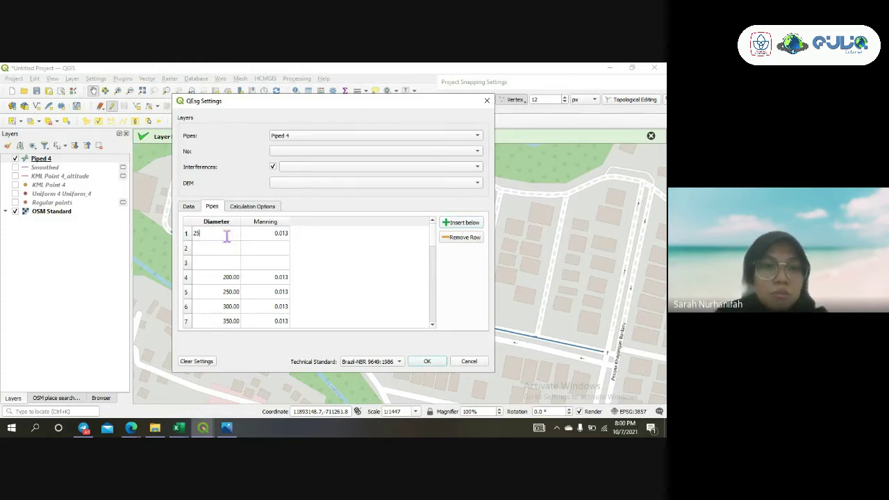
pyautogui.click(228, 254)
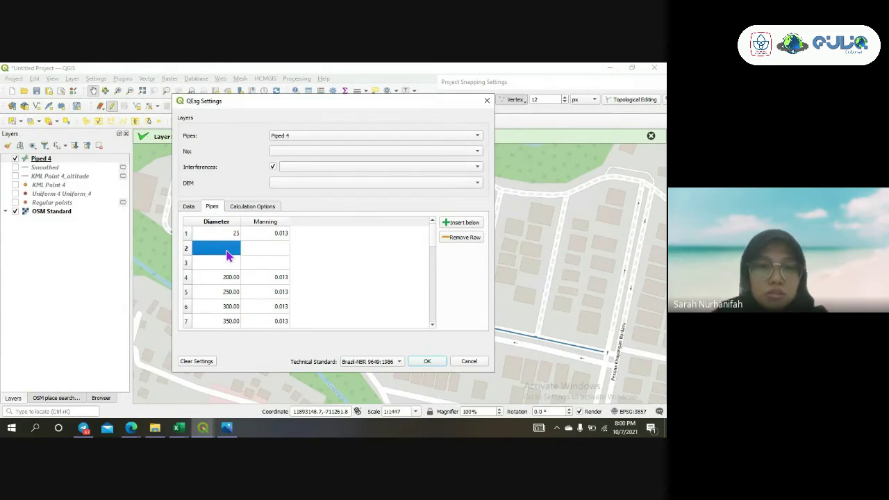
pyautogui.doubleClick(228, 254)
pyautogui.write('50')
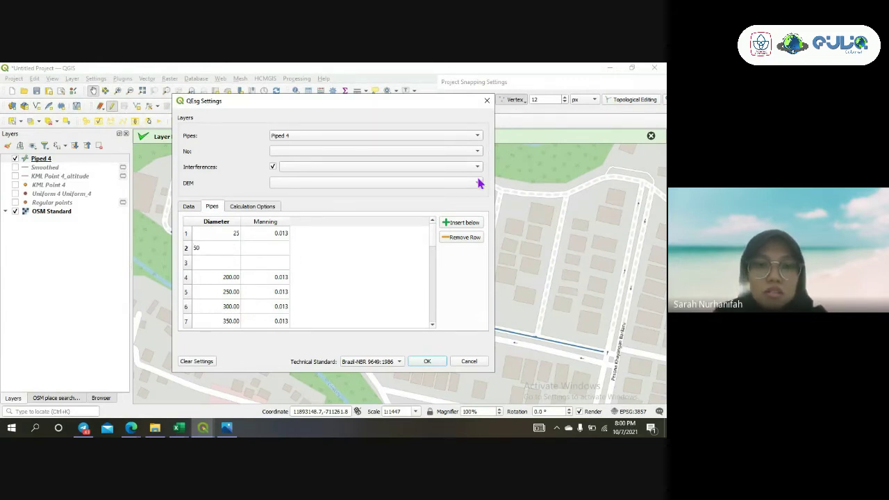
# Insert another row in the pipe table and enter diameters 100 and 150 in rows 3 and 4
pyautogui.click(458, 222)
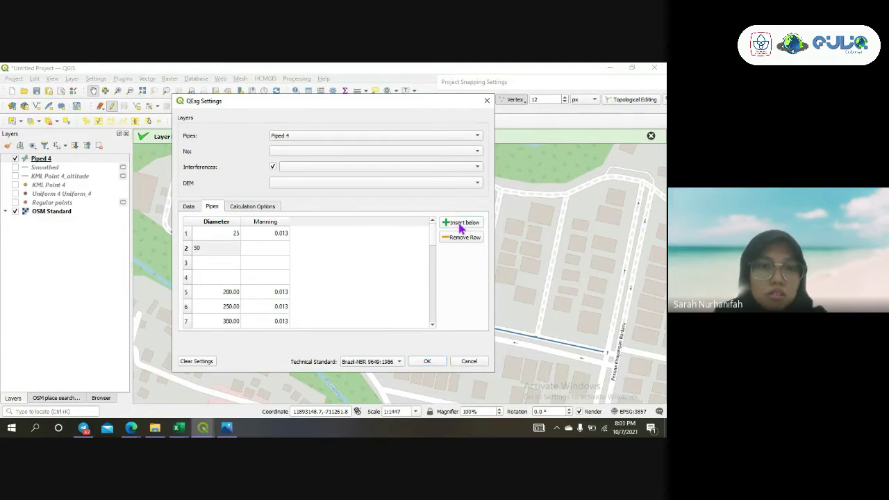
pyautogui.doubleClick(222, 263)
pyautogui.write('100')
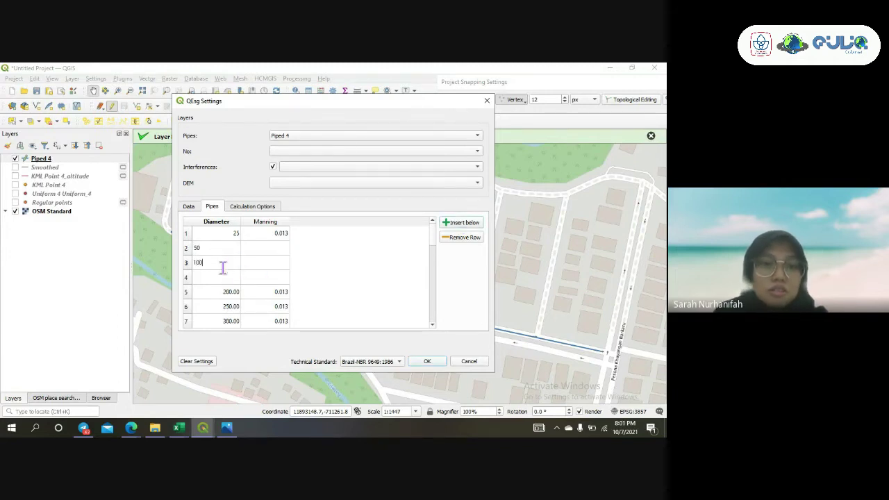
pyautogui.click(225, 280)
pyautogui.doubleClick(224, 280)
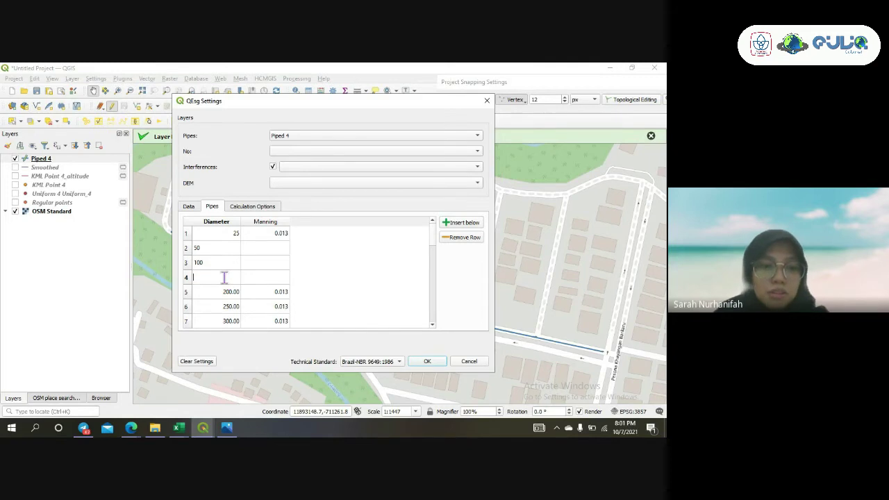
pyautogui.write('150')
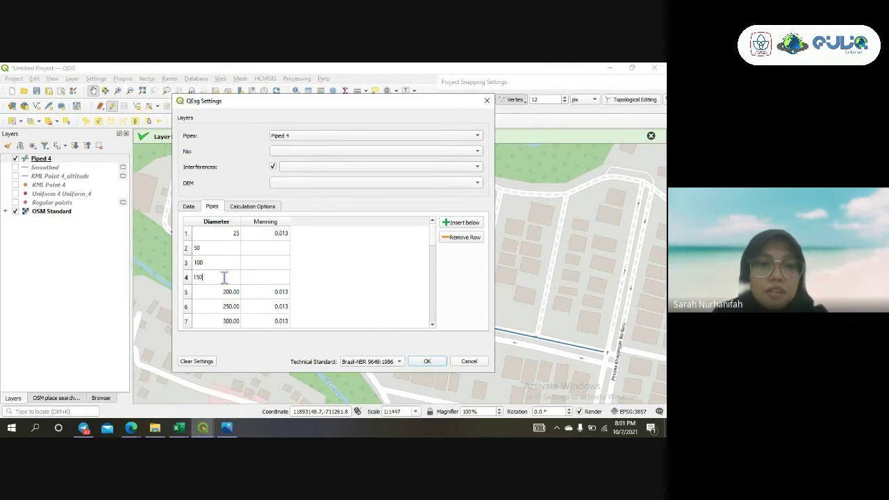
# Enter a Manning coefficient of 0.013 for the 50, 100 and 150 diameter rows
pyautogui.doubleClick(265, 248)
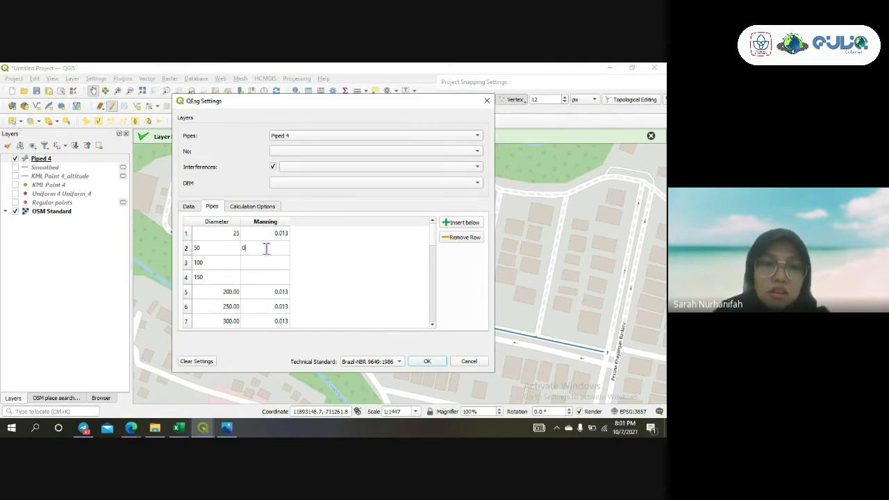
pyautogui.write('0.0')
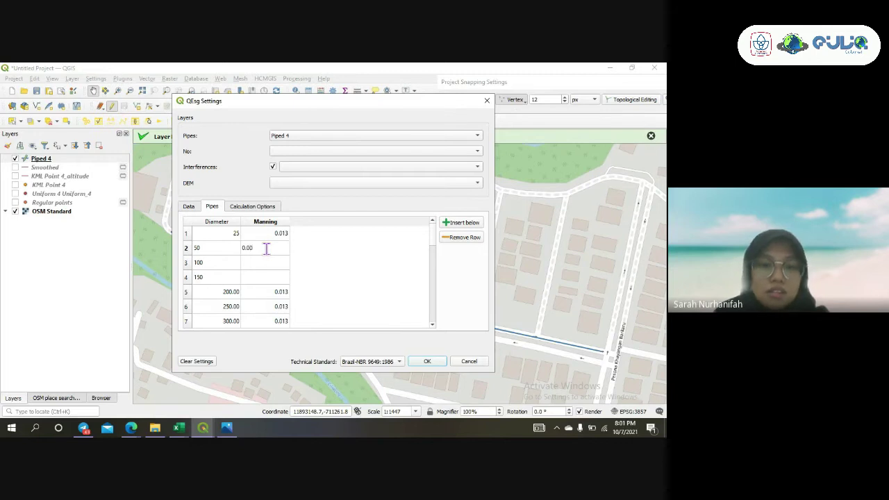
pyautogui.write('13')
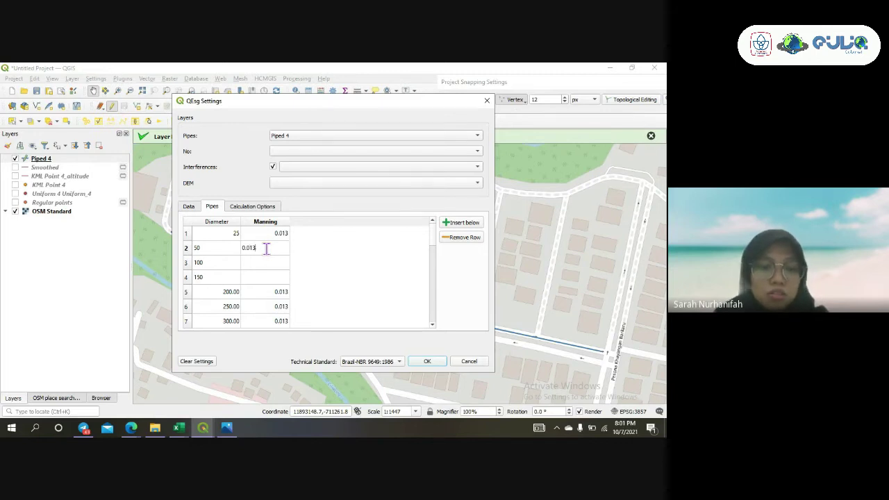
pyautogui.doubleClick(266, 248)
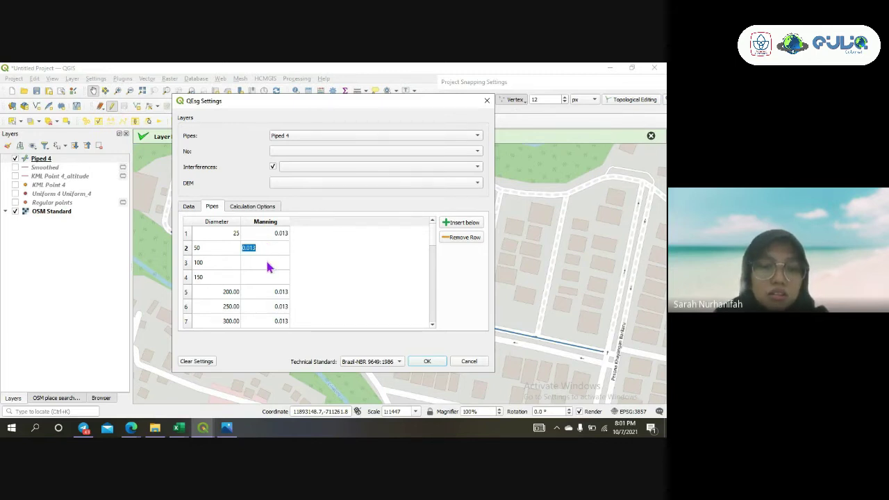
pyautogui.write('0.013')
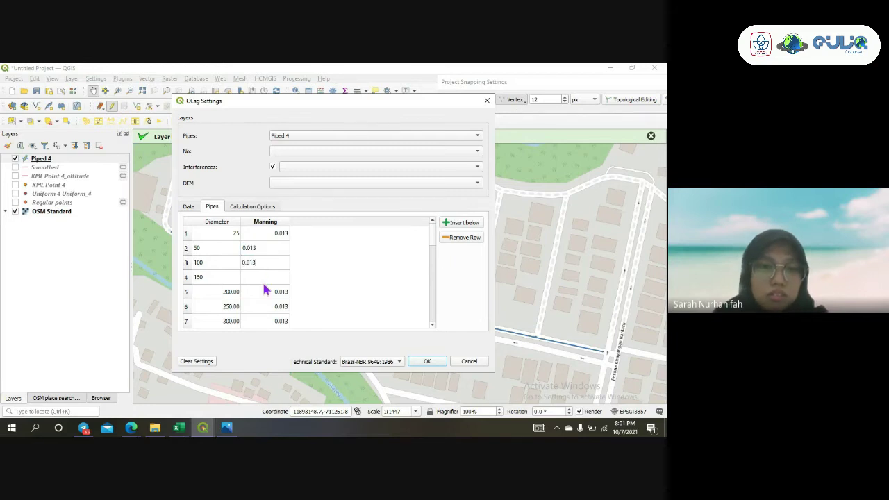
pyautogui.write('0.013')
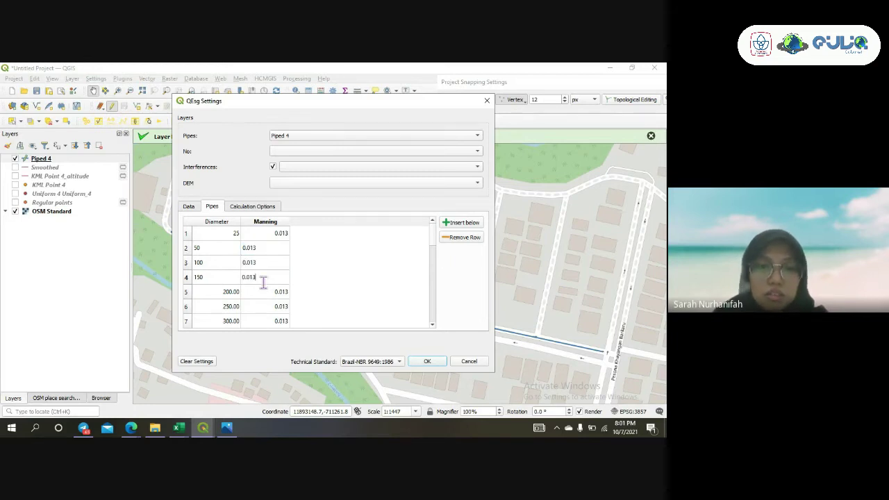
# Review the calculation options and apply the QEsg settings
pyautogui.click(270, 206)
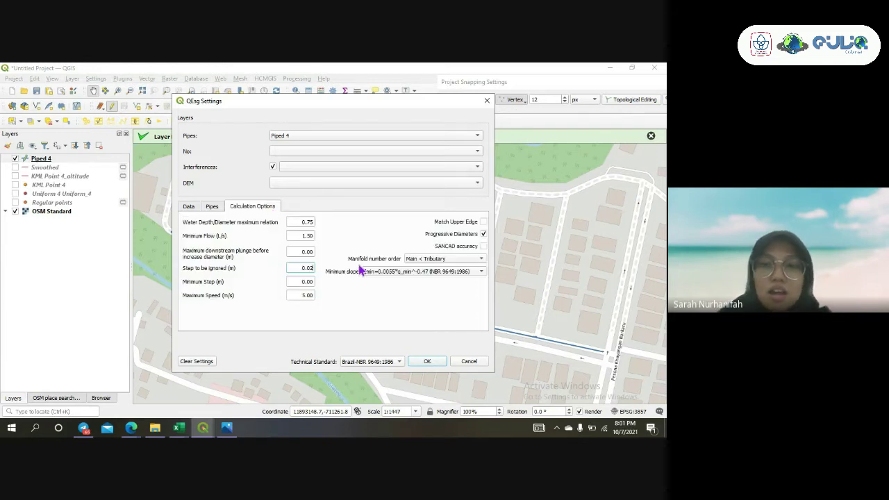
pyautogui.click(425, 364)
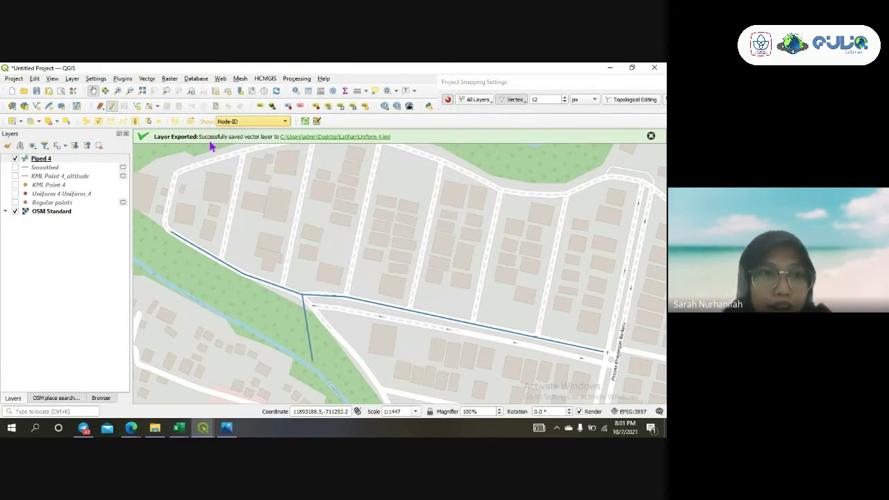
# Create the missing QEsg fields on Piped 4 and convert its multipart features to simple parts
pyautogui.click(100, 123)
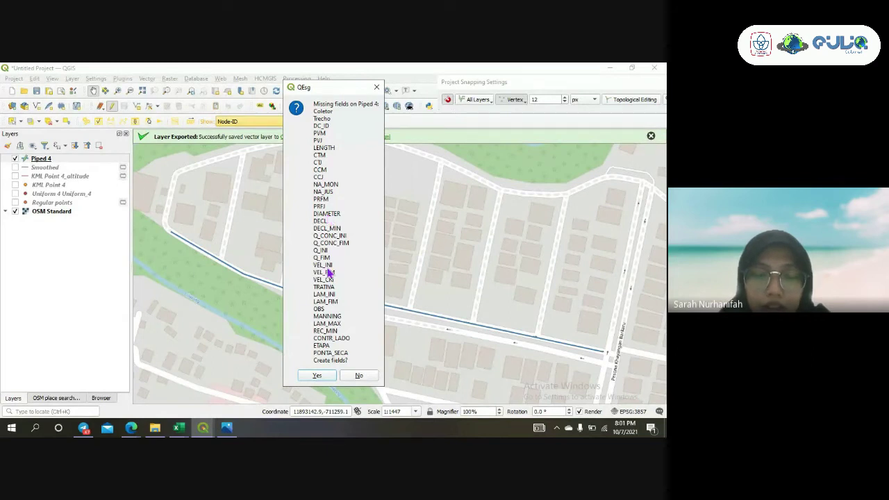
pyautogui.click(318, 375)
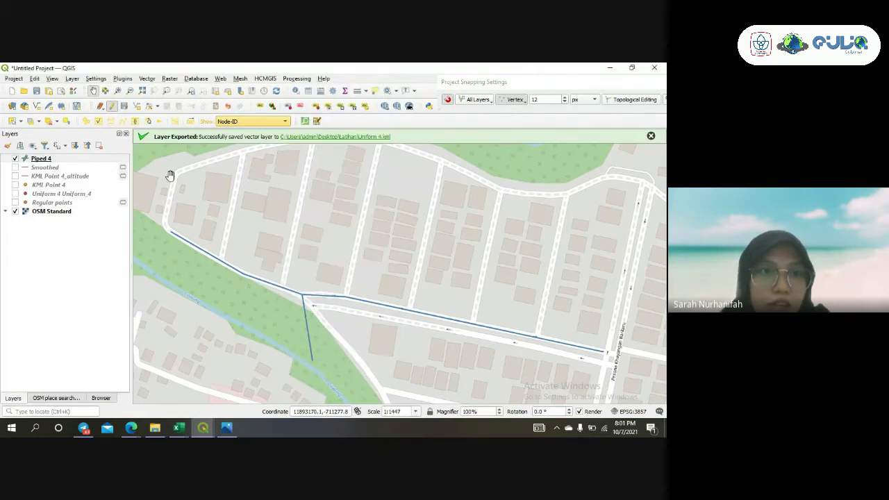
pyautogui.click(115, 123)
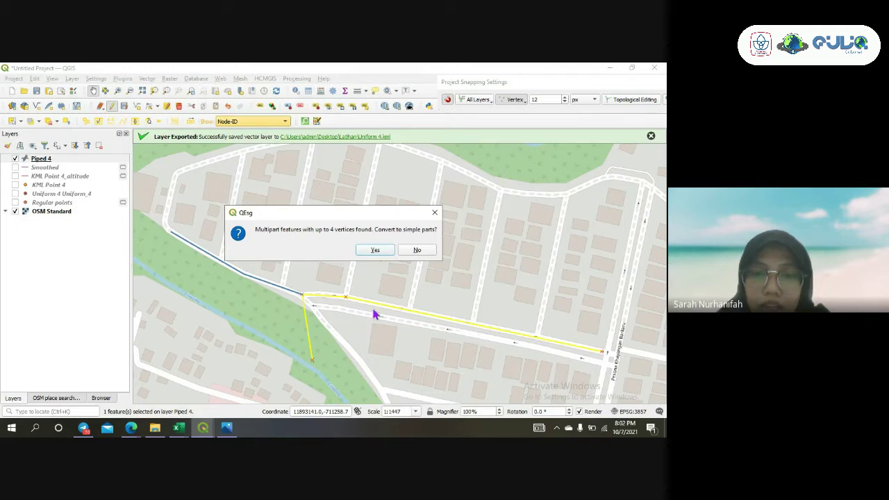
pyautogui.click(374, 250)
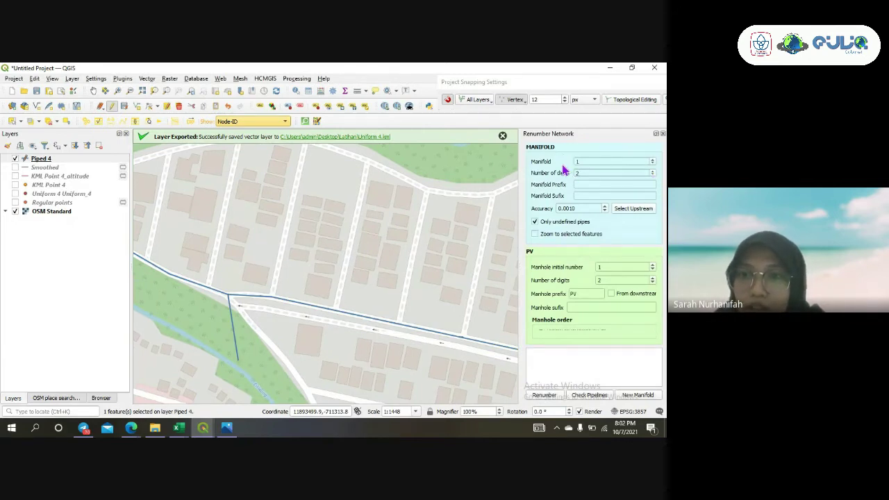
# Set the number of digits to 1 for both manifold and manhole numbering, keeping the manhole prefix PV
pyautogui.click(652, 174)
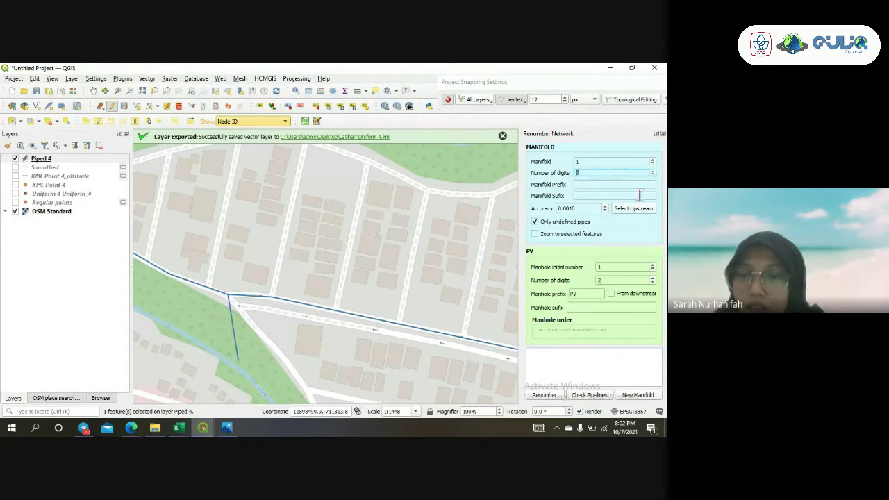
pyautogui.click(651, 282)
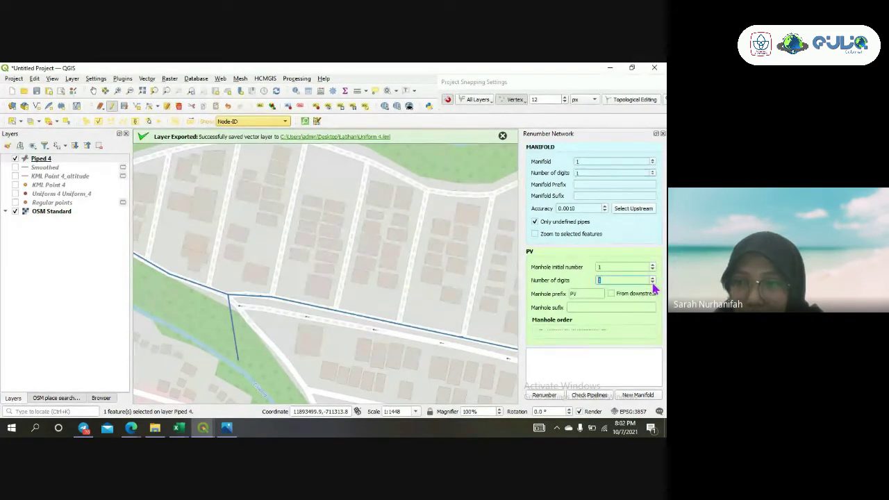
pyautogui.click(579, 293)
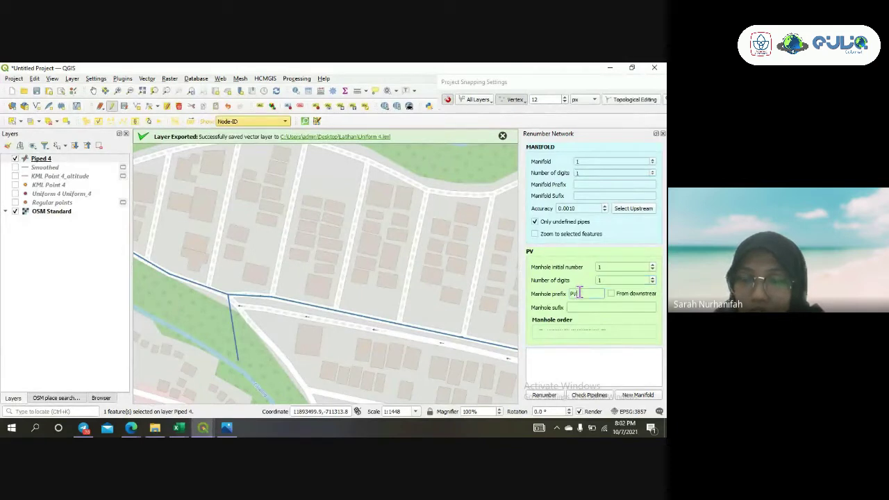
pyautogui.moveTo(579, 293); pyautogui.dragTo(570, 294)
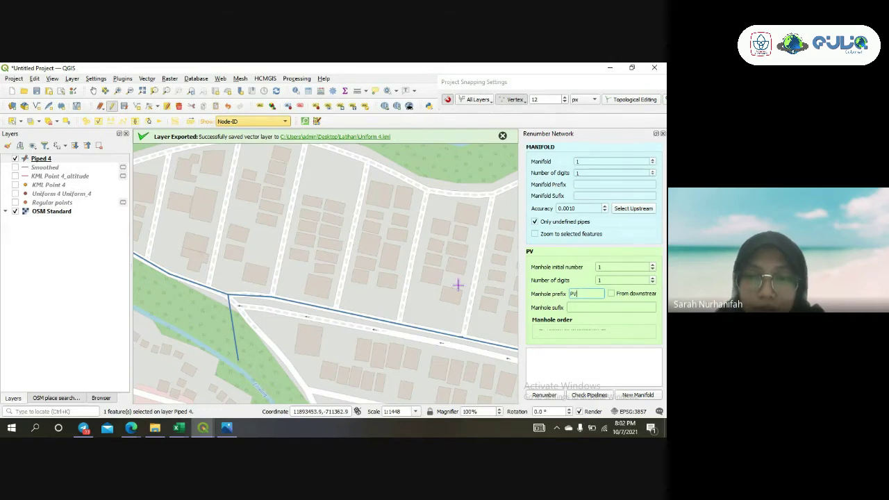
# Pick the pipe at the Pesona Khayangan Baru road end as the start and renumber its downstream run as manifold 1
pyautogui.scroll(-1, 458, 285)
pyautogui.scroll(1, 451, 317)
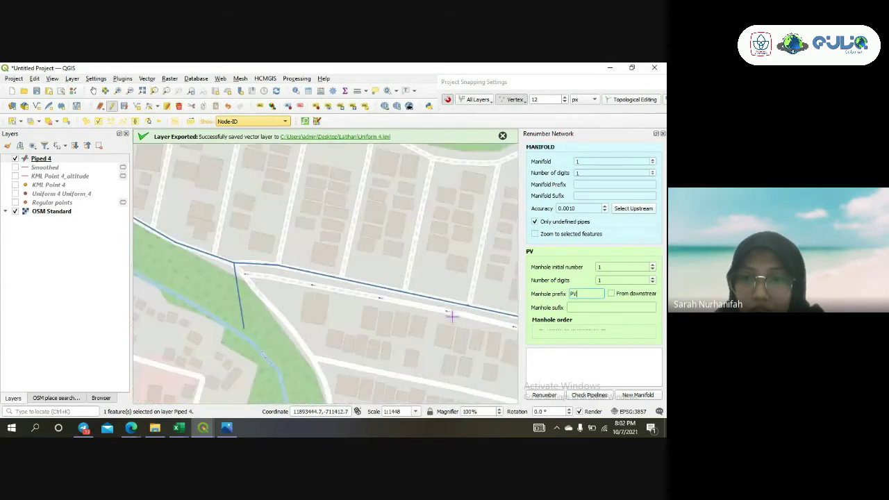
pyautogui.scroll(-1, 451, 317)
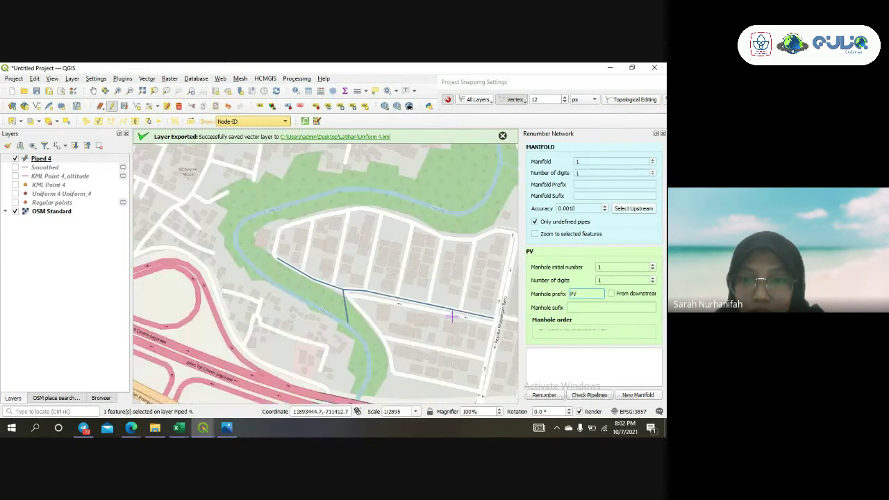
pyautogui.scroll(1, 481, 328)
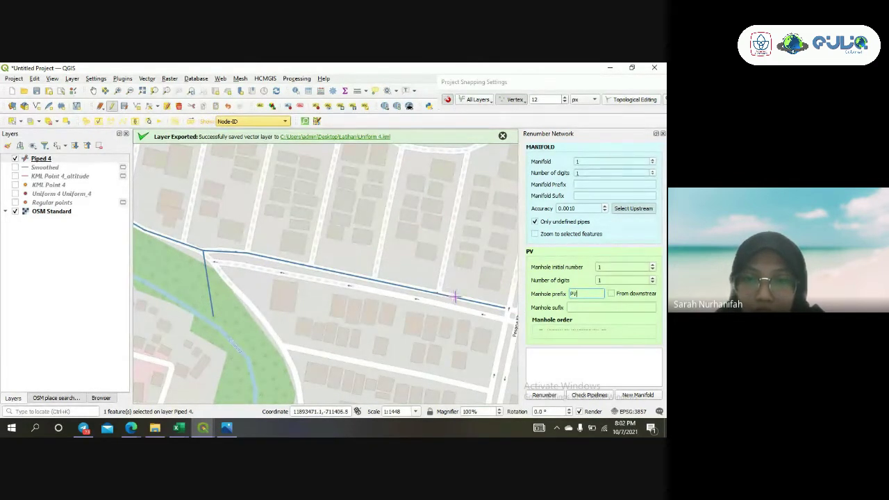
pyautogui.click(491, 305)
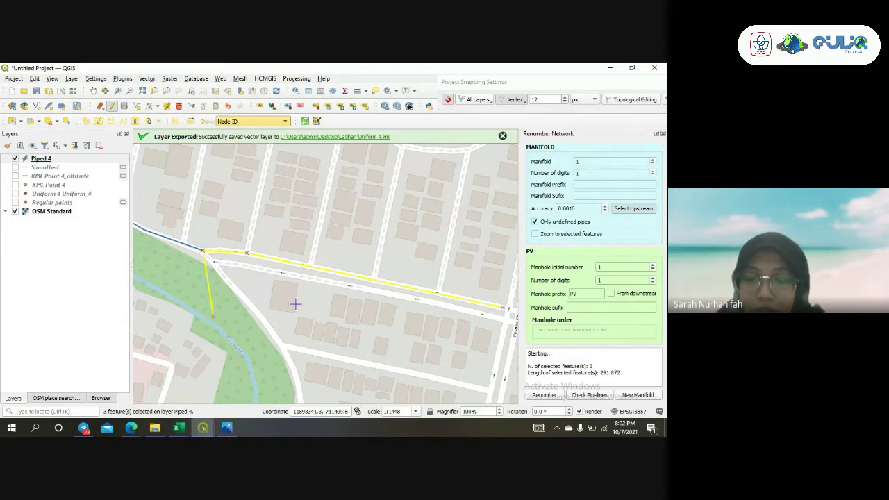
pyautogui.click(548, 396)
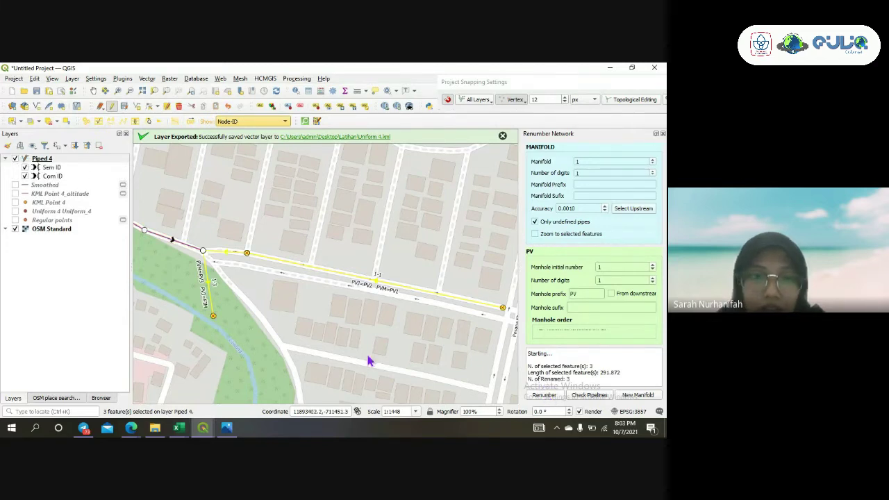
# Open the Piped 4 attribute table, dock it below the map and check the numbering of the pipe rows
pyautogui.rightClick(41, 160)
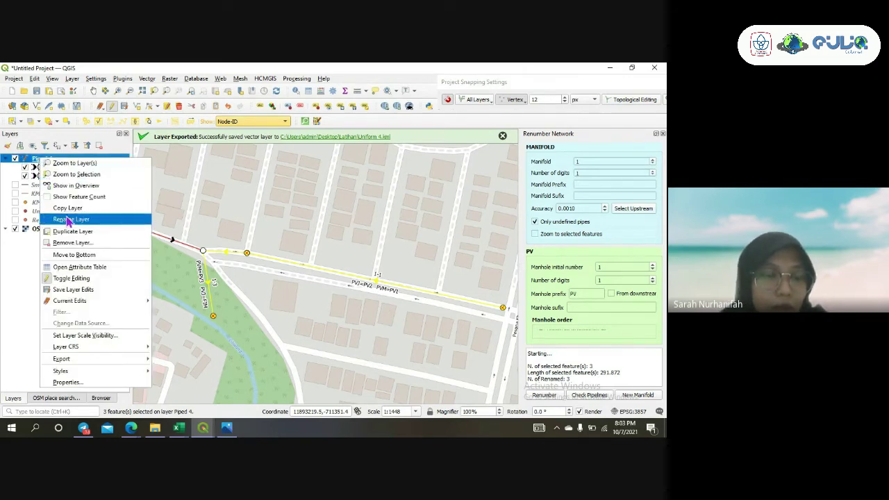
pyautogui.click(92, 267)
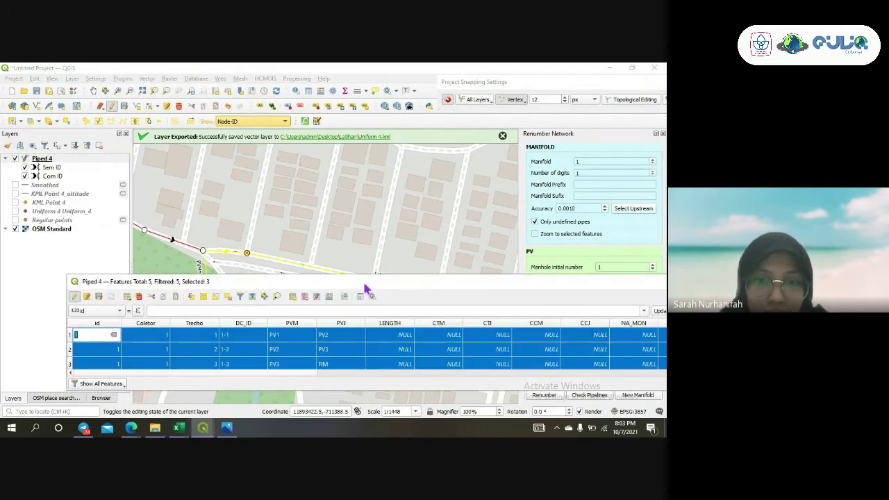
pyautogui.click(361, 297)
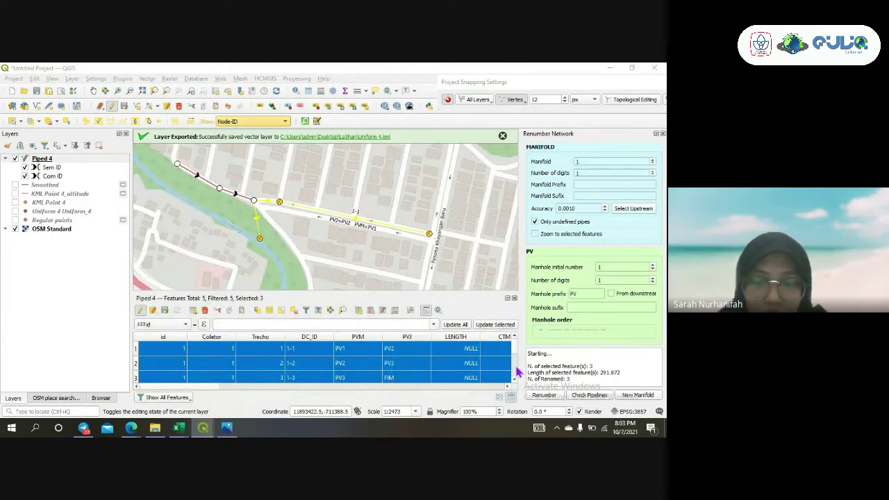
pyautogui.scroll(-1, 516, 368)
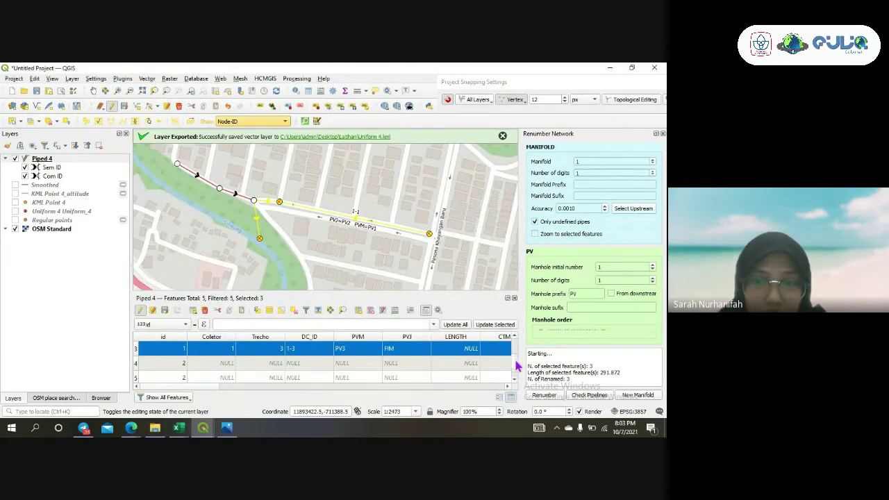
pyautogui.scroll(1, 516, 358)
pyautogui.scroll(-1, 516, 351)
pyautogui.scroll(1, 516, 351)
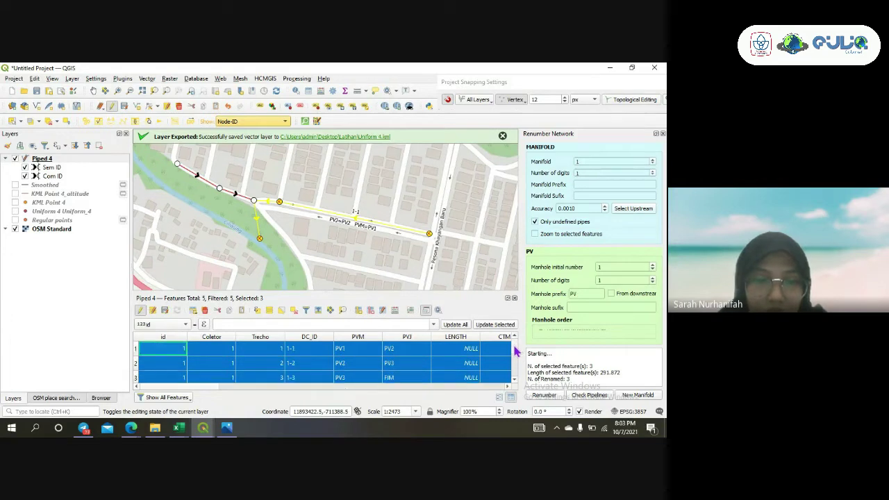
pyautogui.scroll(-1, 516, 352)
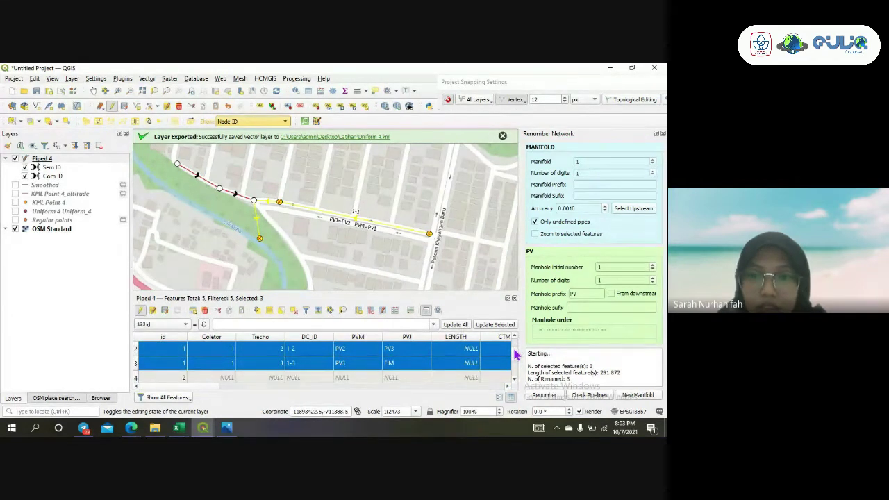
pyautogui.scroll(1, 516, 349)
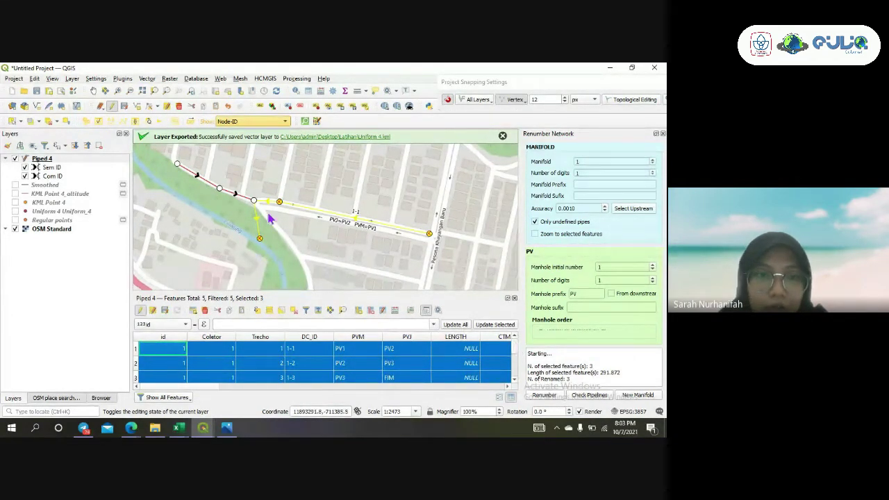
# Start new manifold 2, pick the western branch from its upstream end, renumber it and check its rows in the table
pyautogui.click(635, 396)
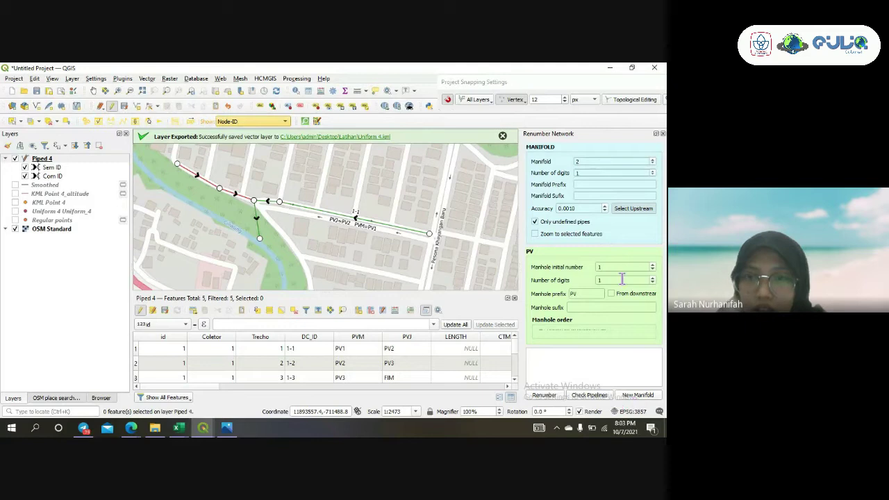
pyautogui.click(183, 167)
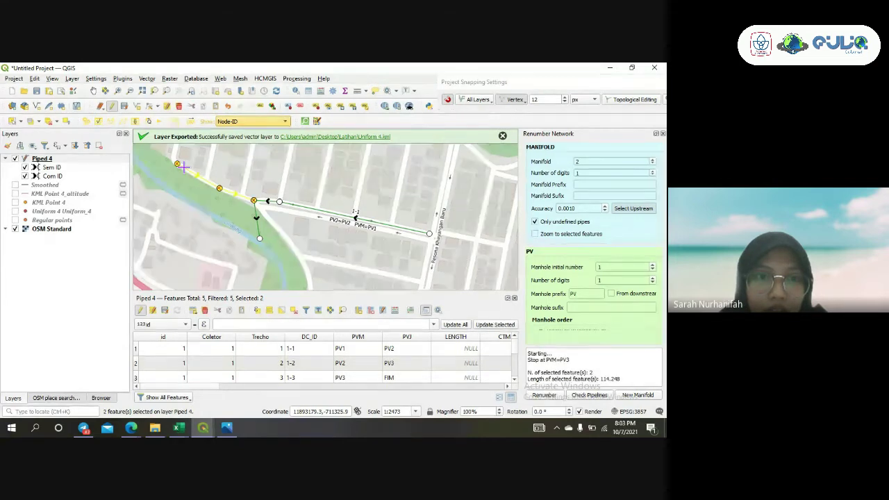
pyautogui.click(554, 398)
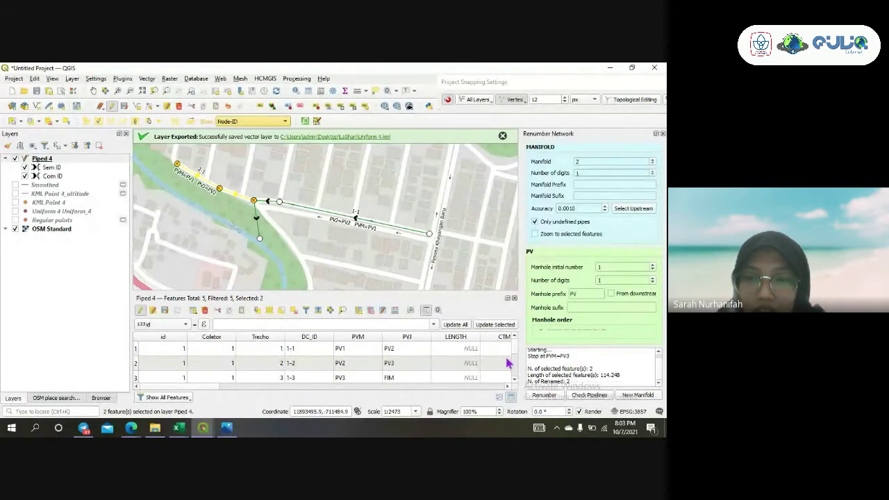
pyautogui.scroll(-1, 517, 361)
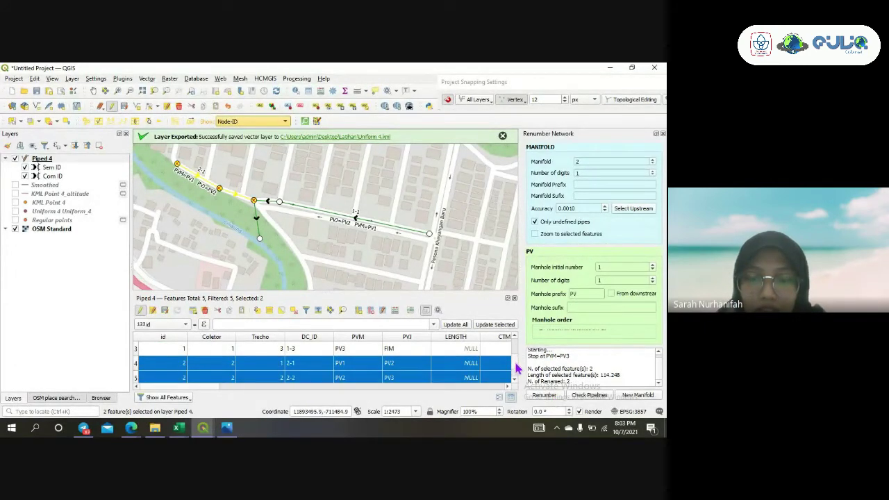
pyautogui.scroll(-1, 517, 374)
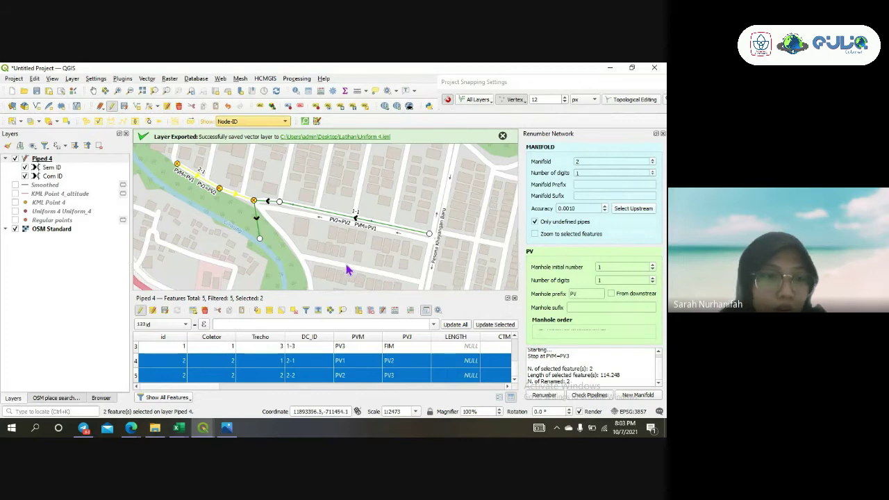
# Save the Piped 4 edits, then clear the pipe selection and close the Renumber Network tool
pyautogui.click(166, 312)
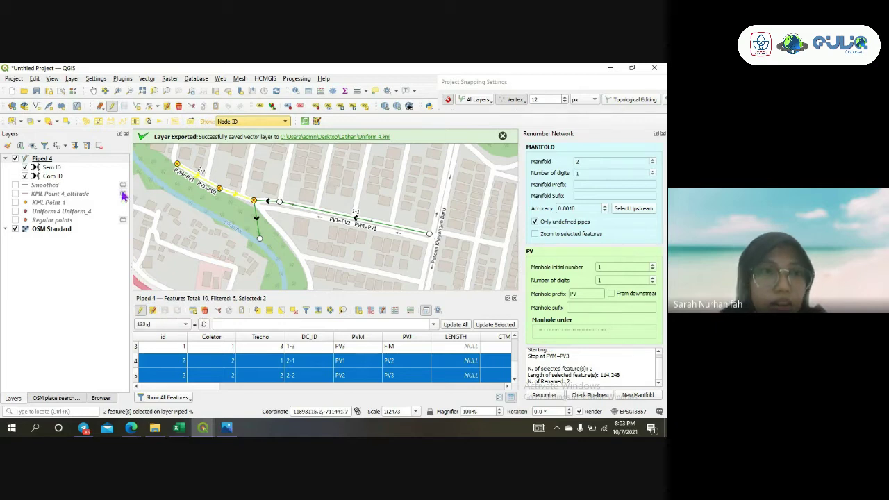
pyautogui.click(48, 121)
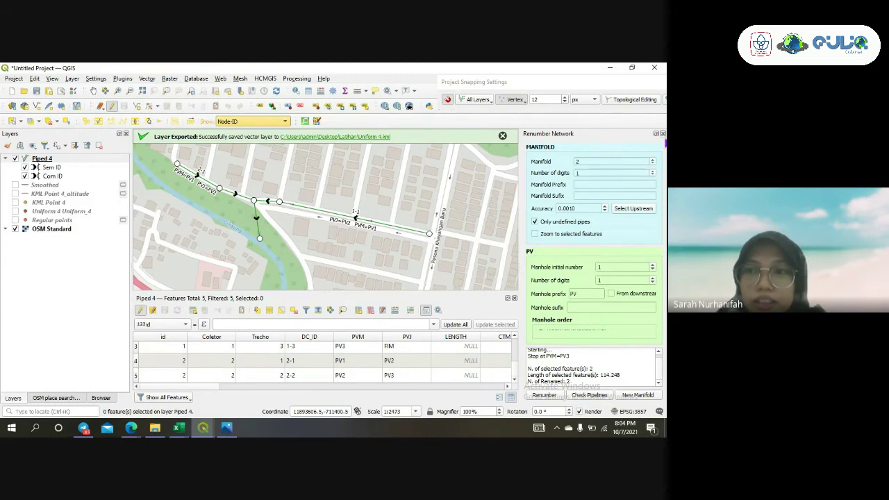
pyautogui.click(662, 133)
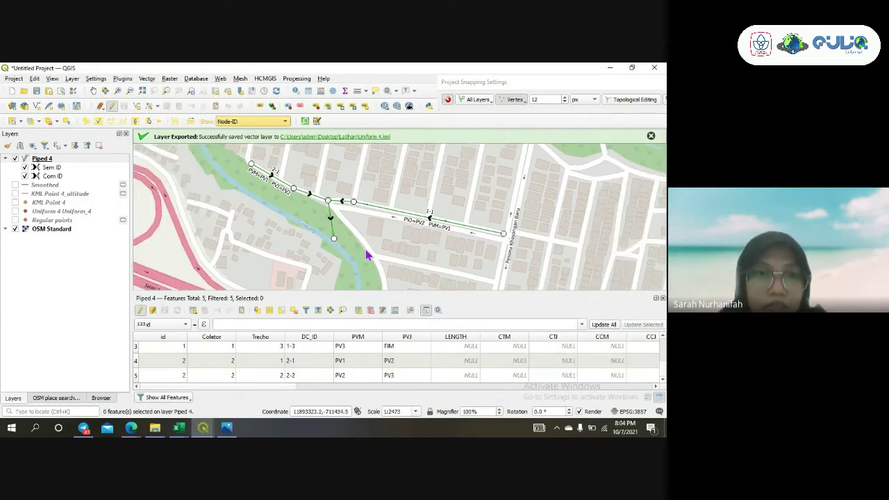
pyautogui.click(95, 91)
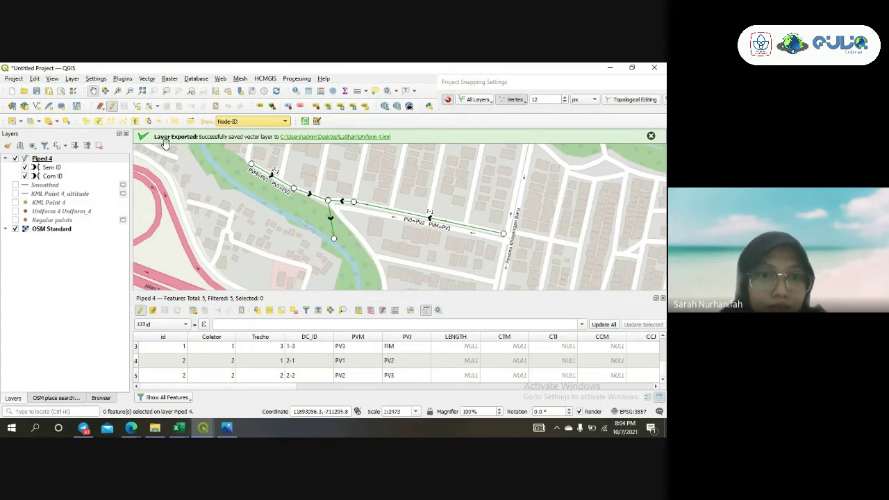
pyautogui.moveTo(224, 193); pyautogui.dragTo(220, 228)
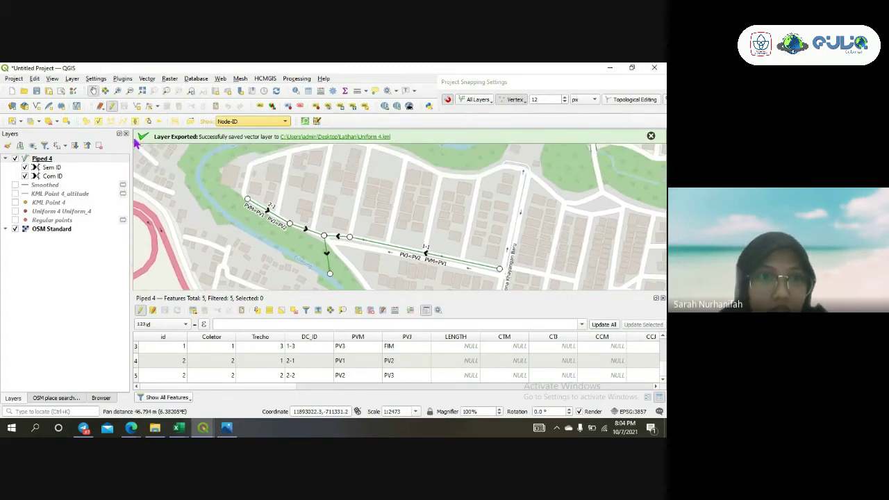
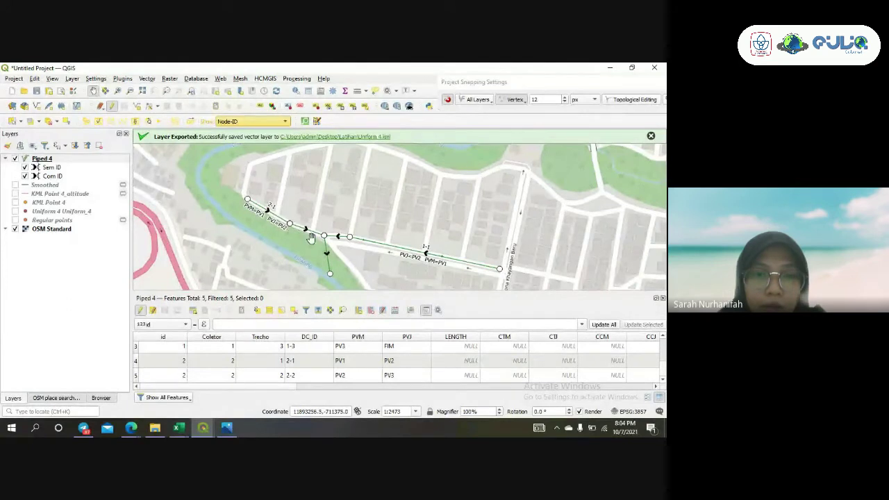
pyautogui.click(123, 121)
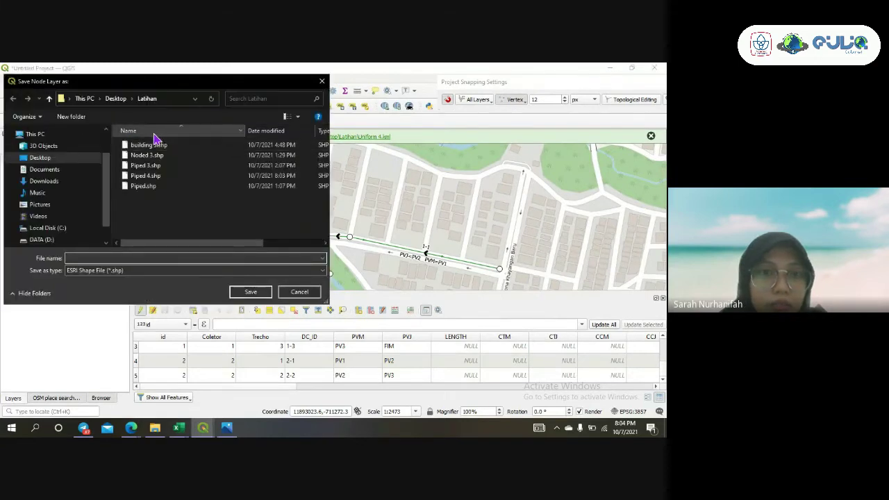
pyautogui.click(320, 84)
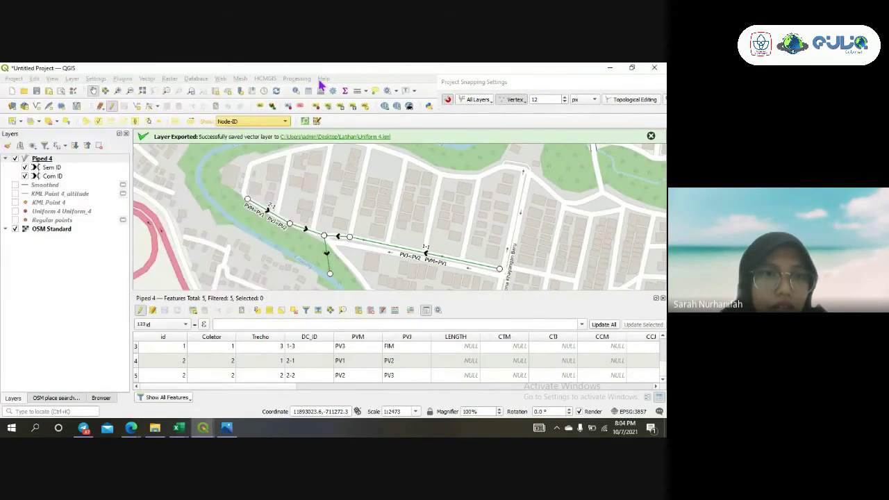
# Create the node layer for the Piped 4 network and save it as the shapefile Noded 4 in the Latihan folder
pyautogui.click(123, 123)
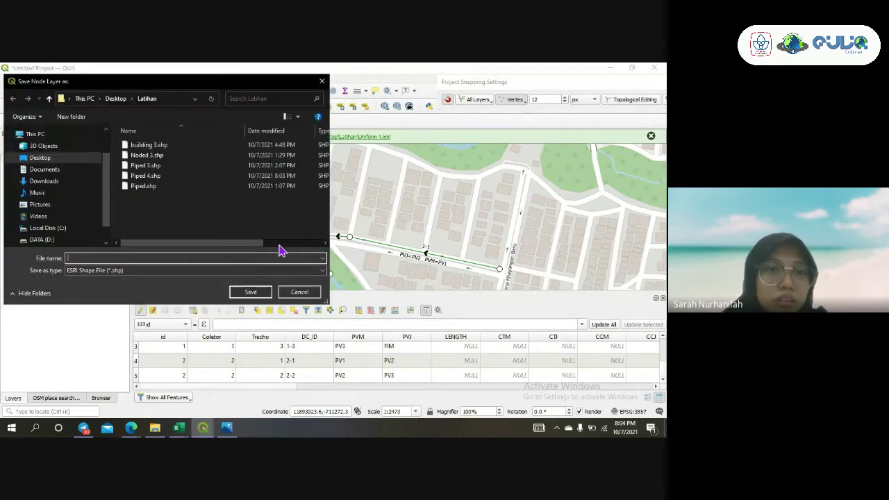
pyautogui.write('N')
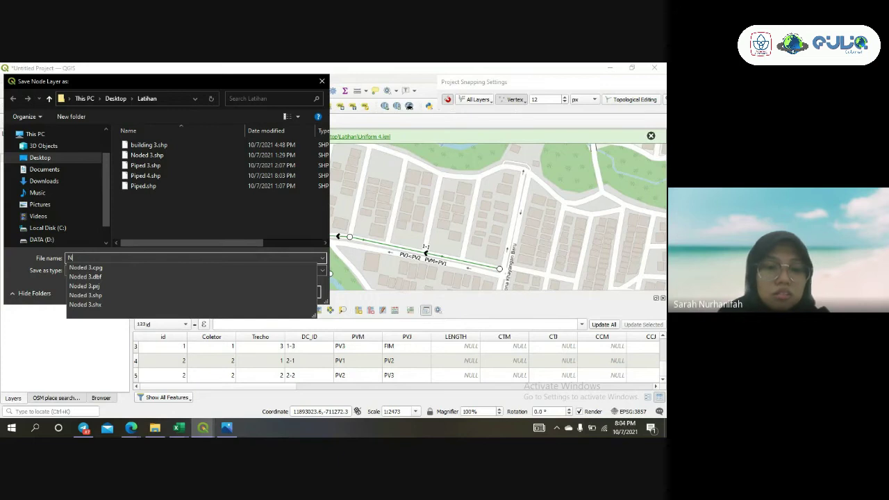
pyautogui.write('Oded')
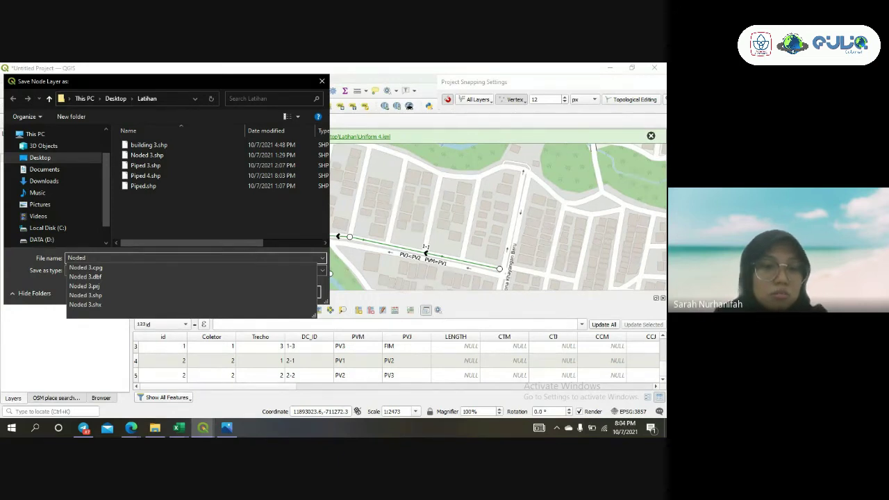
pyautogui.write(' 4')
pyautogui.press('Return')
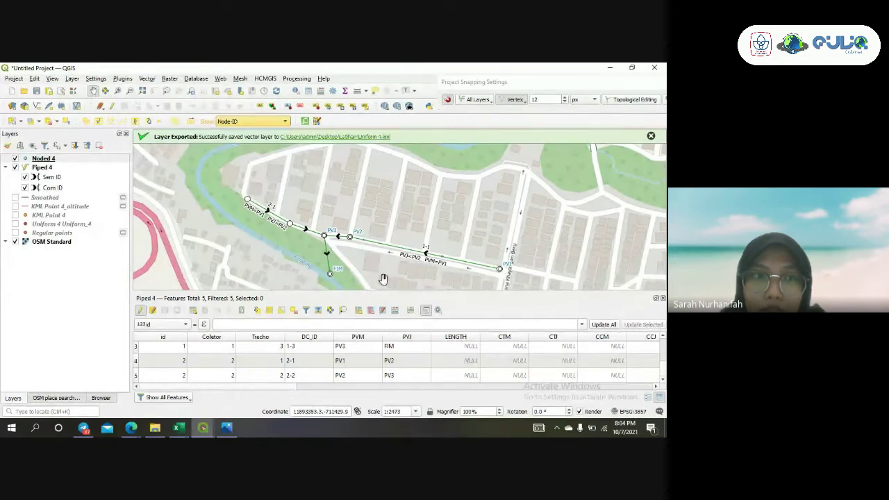
# Open the Noded 4 attribute table, dock it below the map and check which network junctions have manhole nodes
pyautogui.rightClick(44, 161)
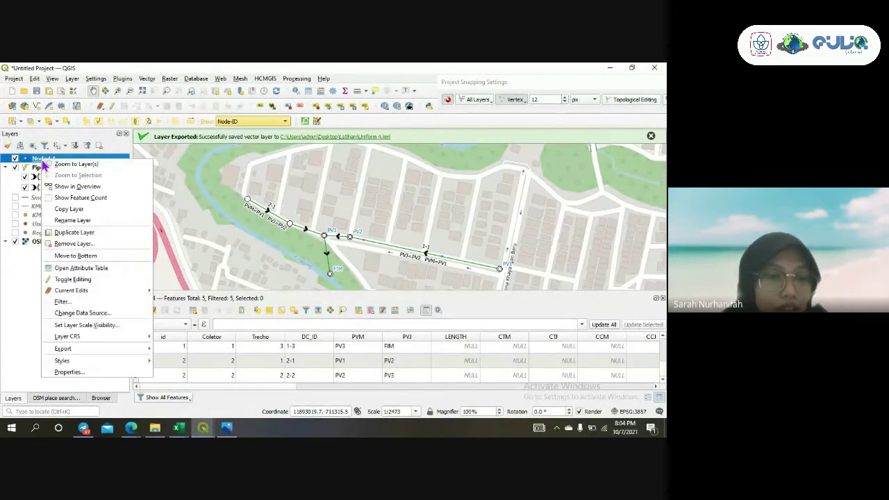
pyautogui.click(87, 269)
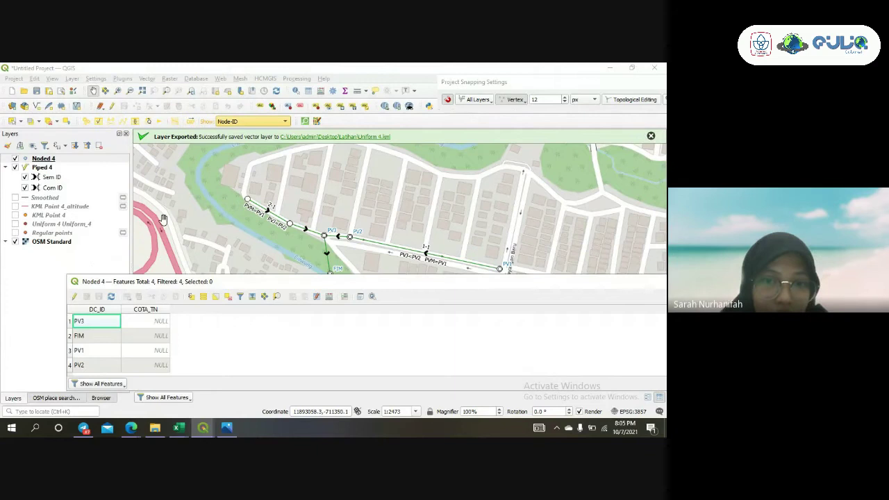
pyautogui.click(360, 297)
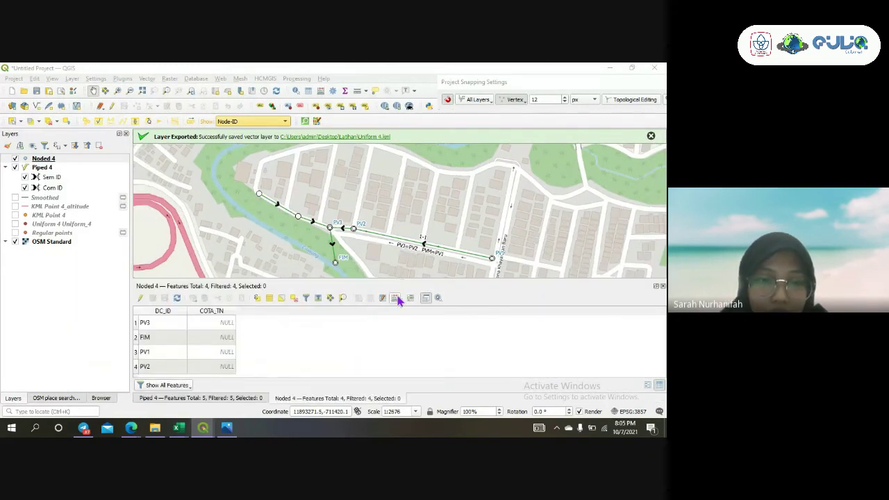
pyautogui.click(461, 225)
pyautogui.moveTo(461, 225); pyautogui.dragTo(431, 205)
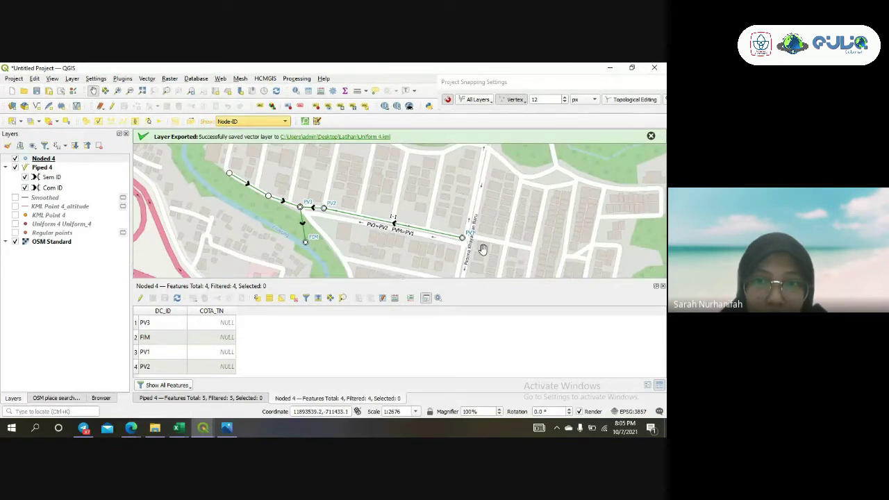
pyautogui.scroll(1, 482, 249)
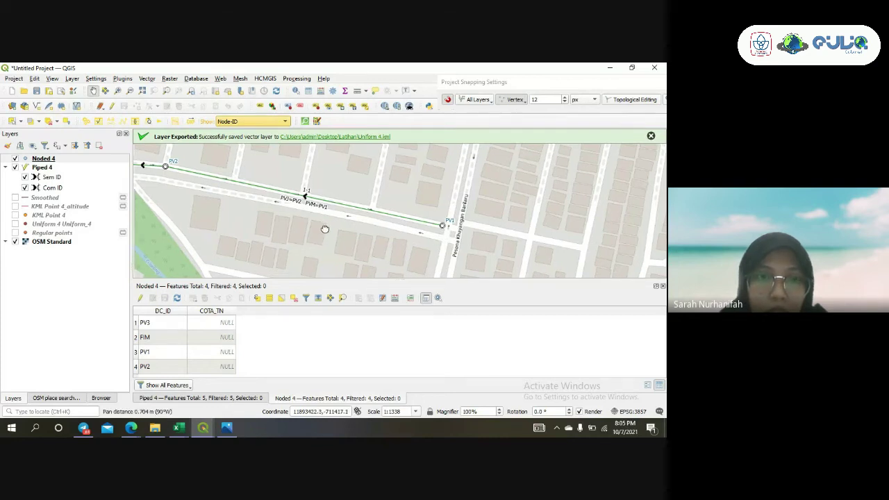
pyautogui.moveTo(323, 230); pyautogui.dragTo(458, 252)
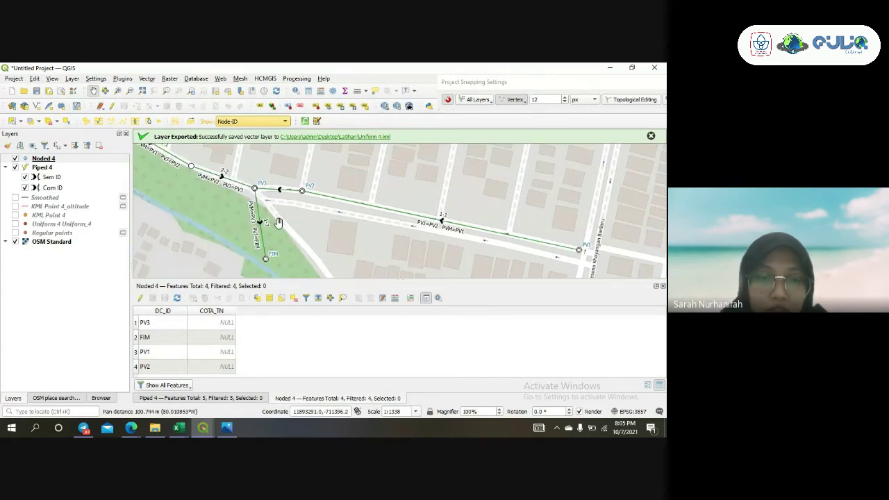
pyautogui.moveTo(278, 224); pyautogui.dragTo(288, 219)
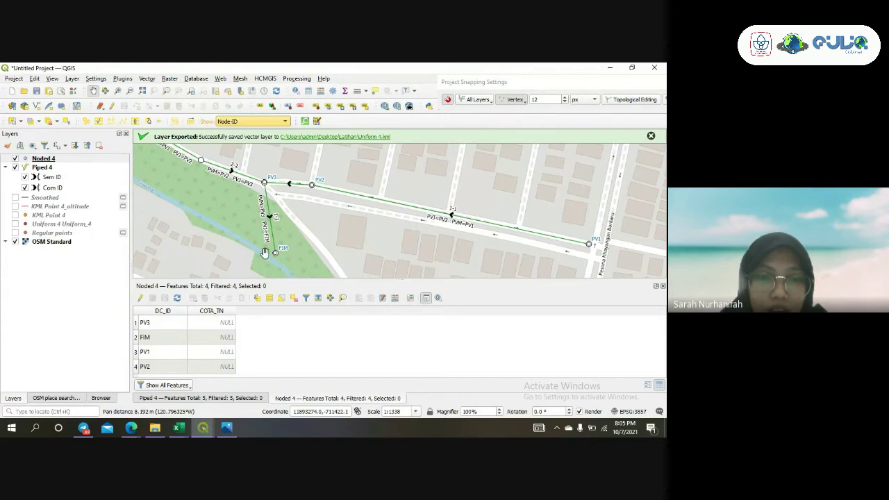
pyautogui.moveTo(229, 212); pyautogui.dragTo(278, 256)
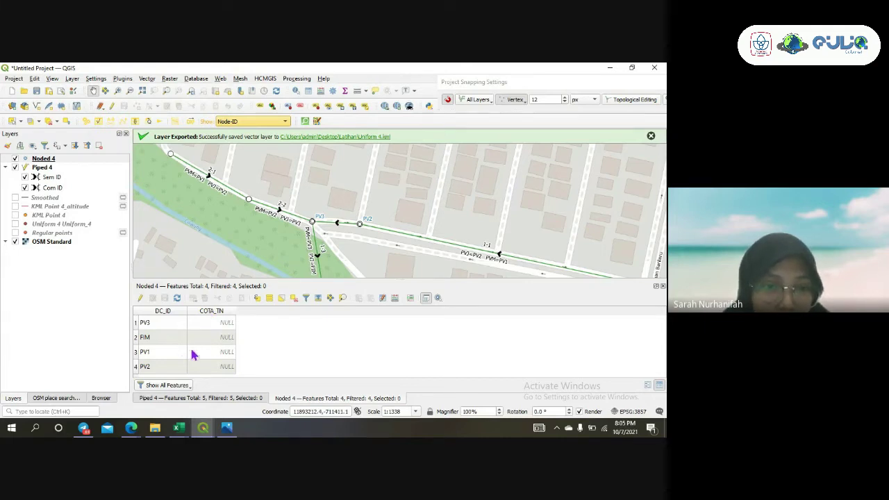
# Start editing Noded 4 and add a node at the western branch's upstream end with DC_ID PV4
pyautogui.click(140, 298)
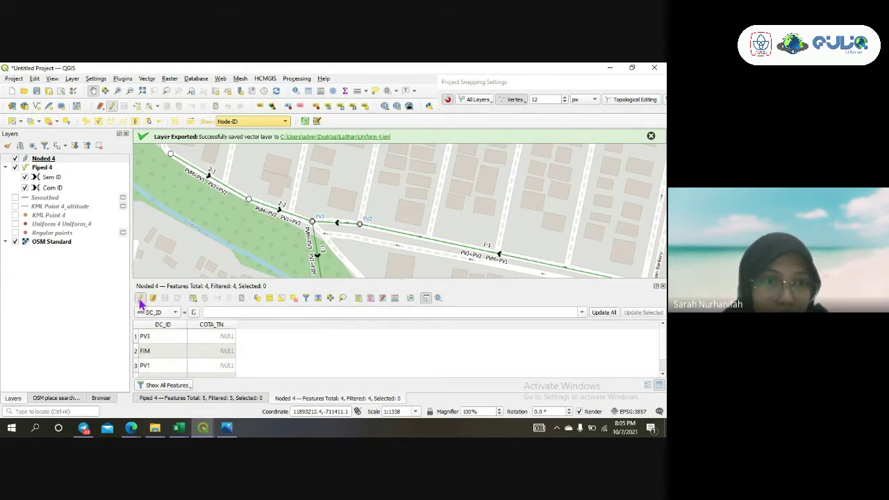
pyautogui.click(138, 108)
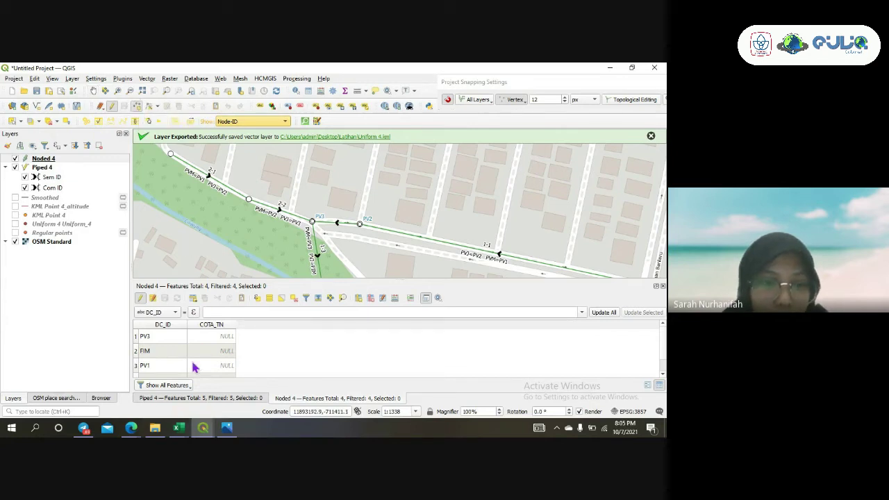
pyautogui.scroll(-1, 195, 368)
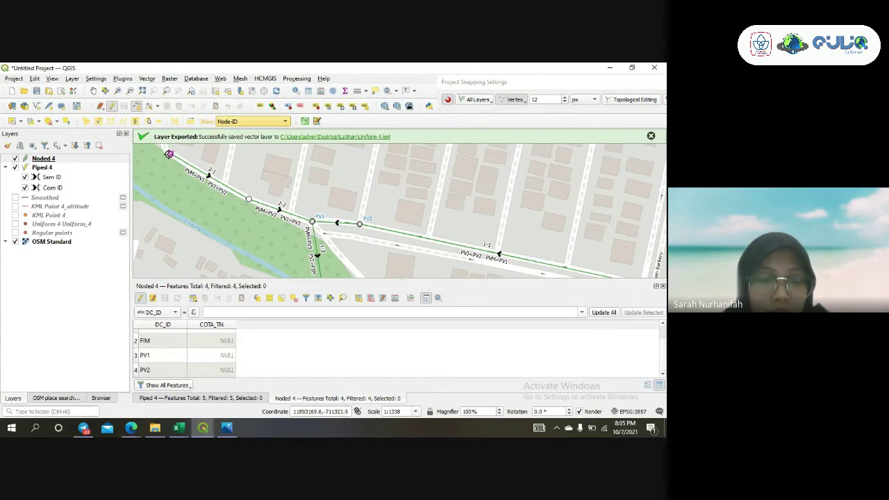
pyautogui.click(171, 154)
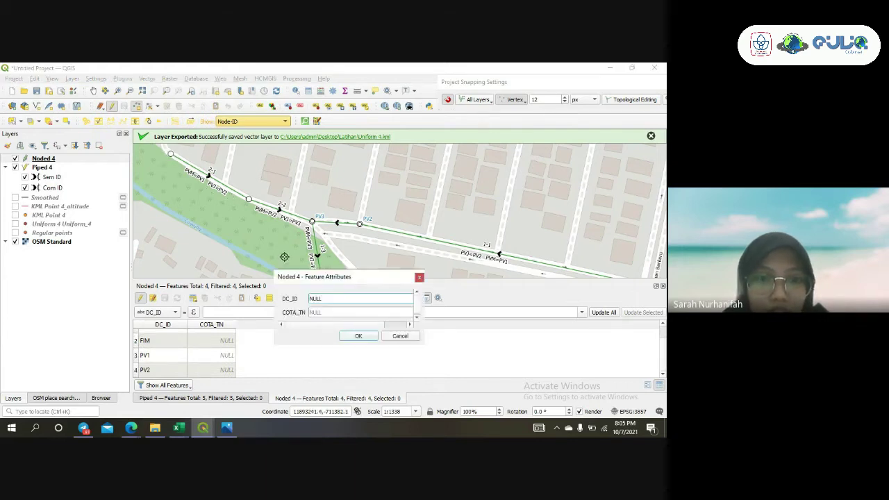
pyautogui.moveTo(331, 298); pyautogui.dragTo(304, 303)
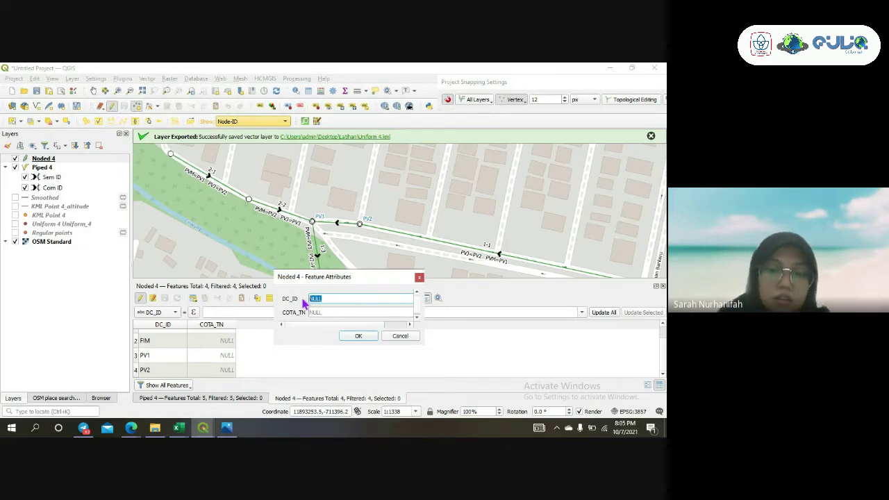
pyautogui.write('PV4')
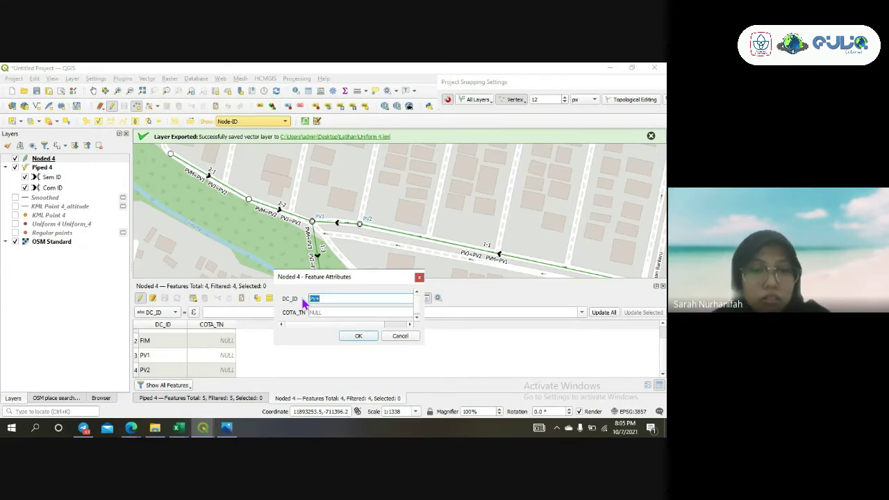
pyautogui.press('Return')
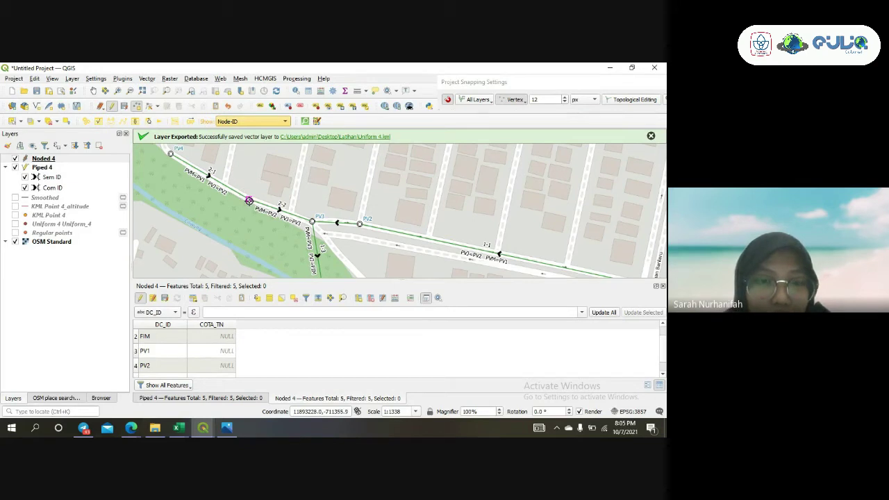
# Add a node at the junction between pipes 2-1 and 2-2 with DC_ID PV5, then save the Noded 4 edits
pyautogui.click(249, 201)
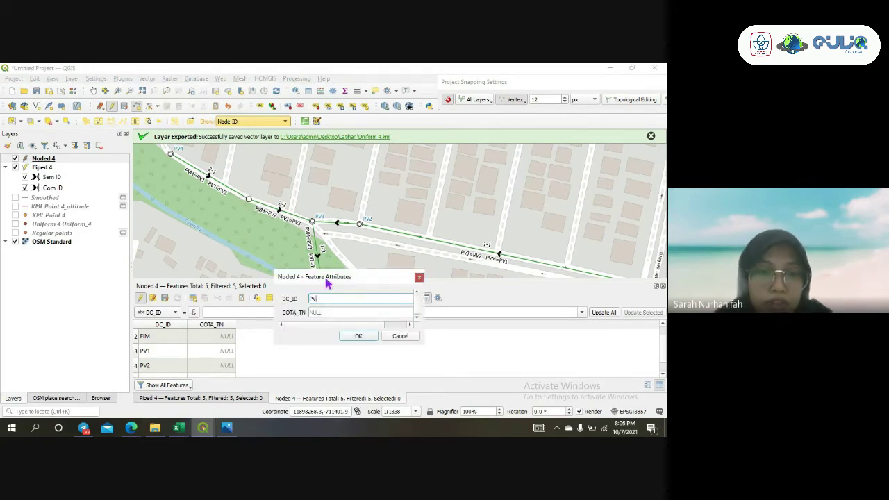
pyautogui.click(358, 336)
pyautogui.scroll(-2, 228, 357)
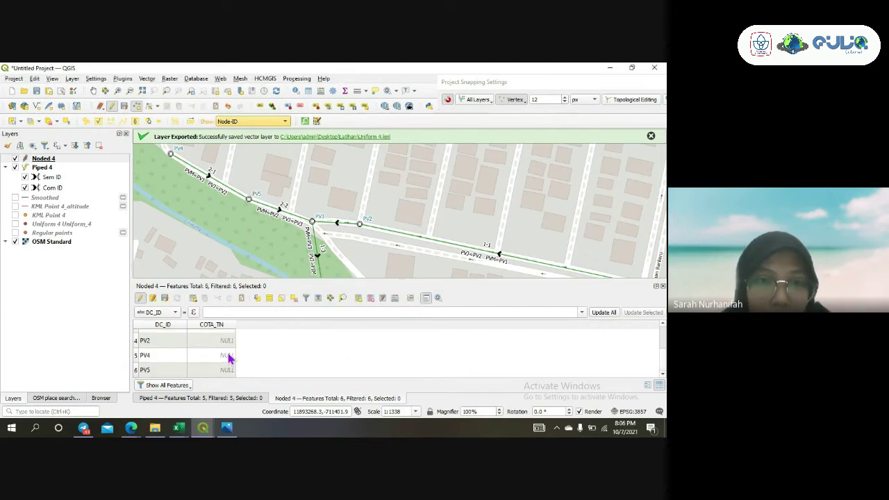
pyautogui.click(125, 106)
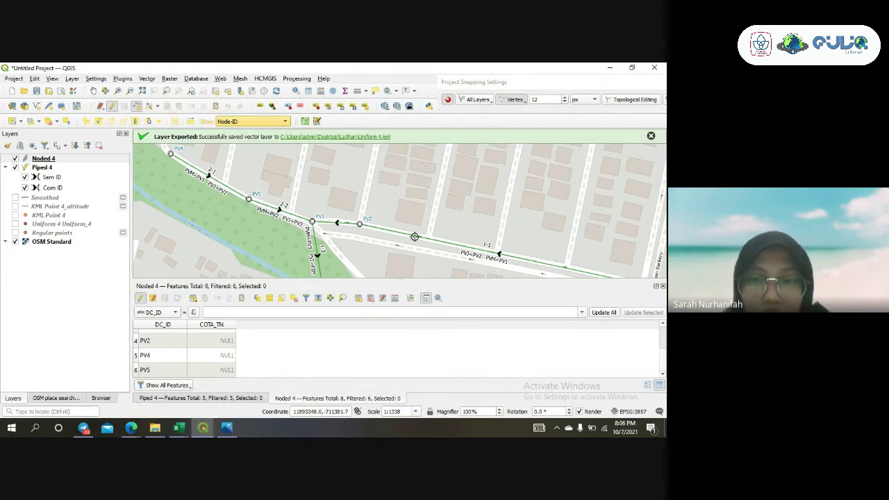
# Hide the OSM Standard basemap and show the Smoothed contour layer behind the whole pipe network
pyautogui.scroll(-2, 414, 236)
pyautogui.scroll(1, 414, 236)
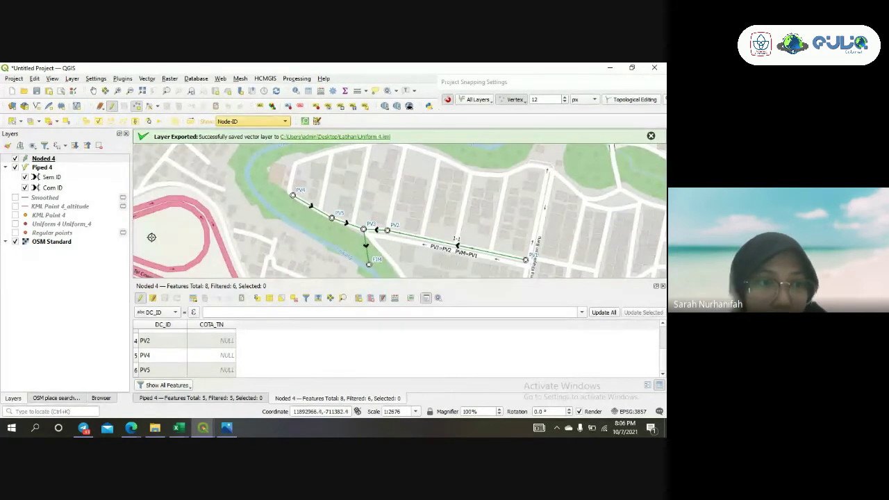
pyautogui.click(16, 241)
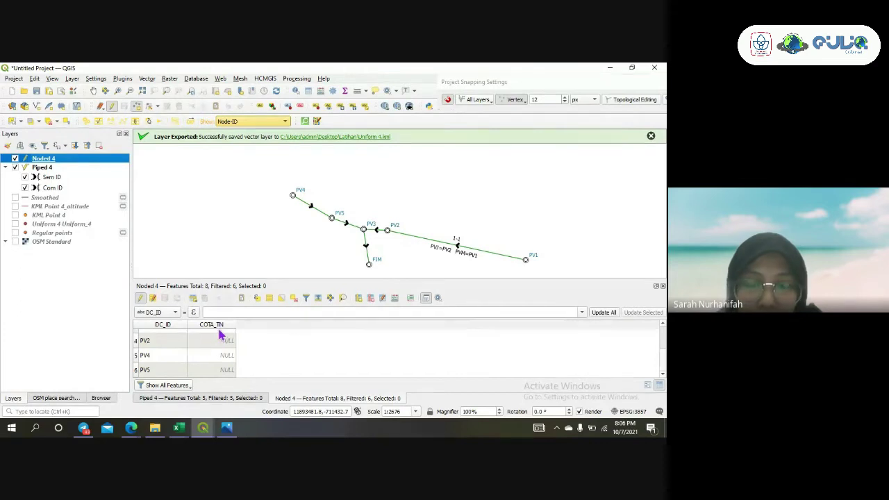
pyautogui.scroll(1, 218, 344)
pyautogui.scroll(1, 218, 345)
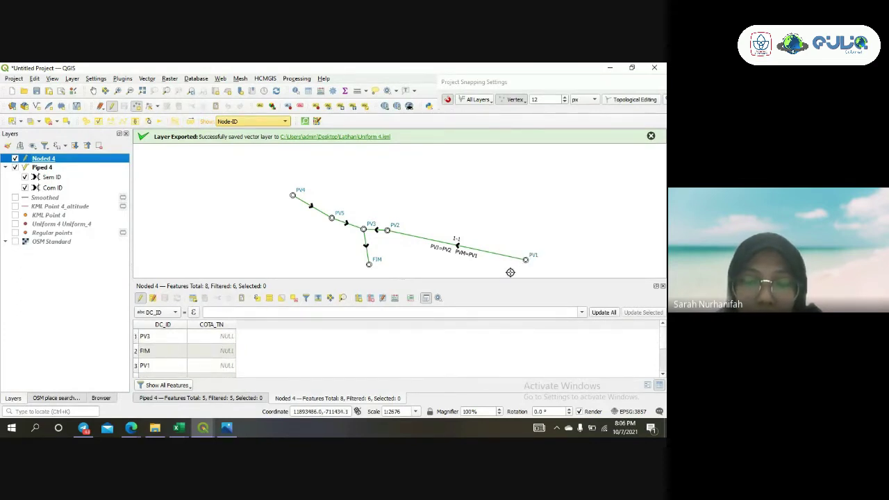
pyautogui.click(15, 198)
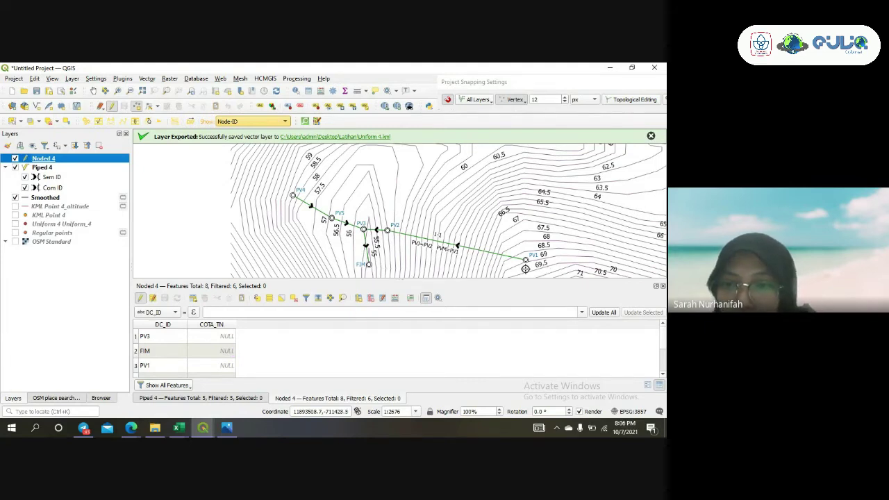
# Read the contours around node PV1 and enter 68.8 as COTA_TN in the PV3 row of the Noded 4 table
pyautogui.scroll(2, 525, 269)
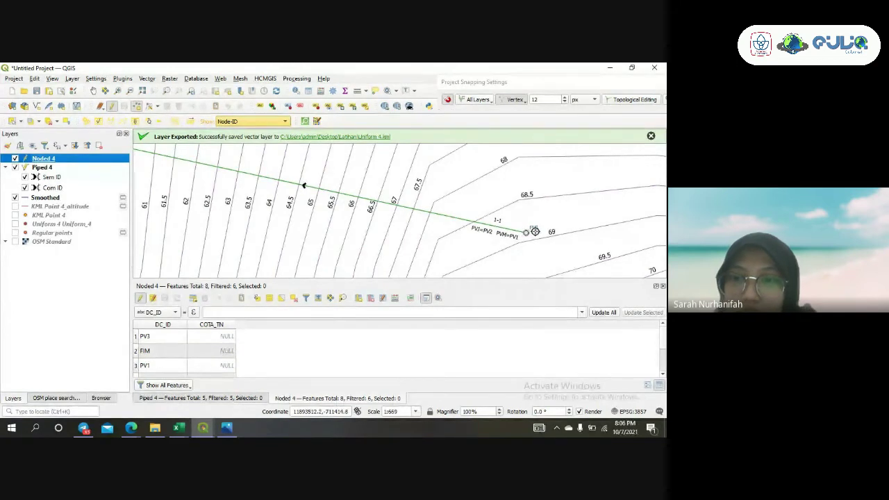
pyautogui.doubleClick(227, 337)
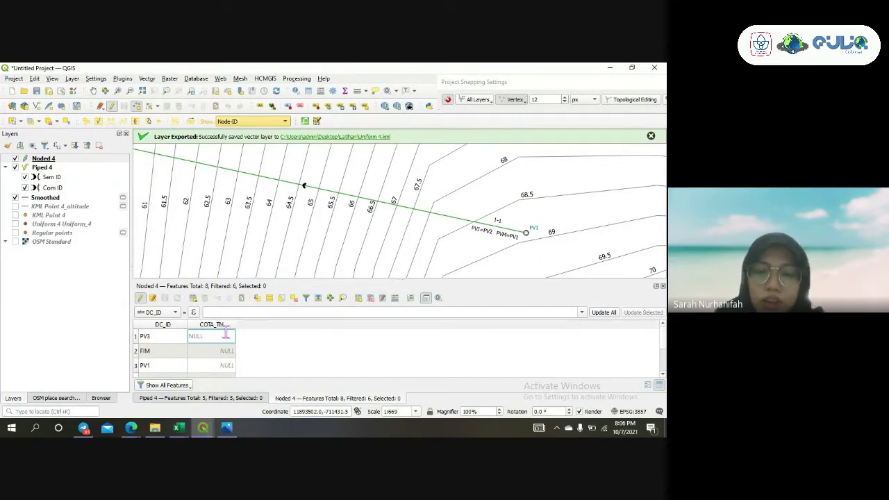
pyautogui.write('68.')
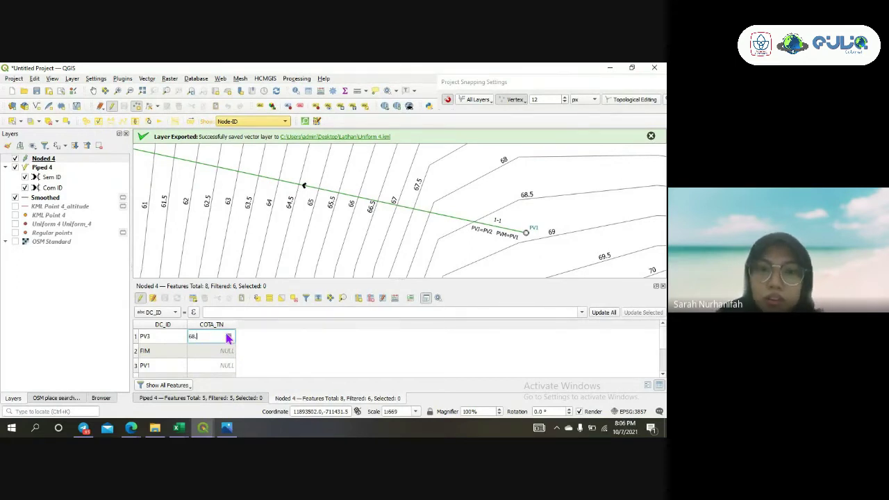
pyautogui.write('8')
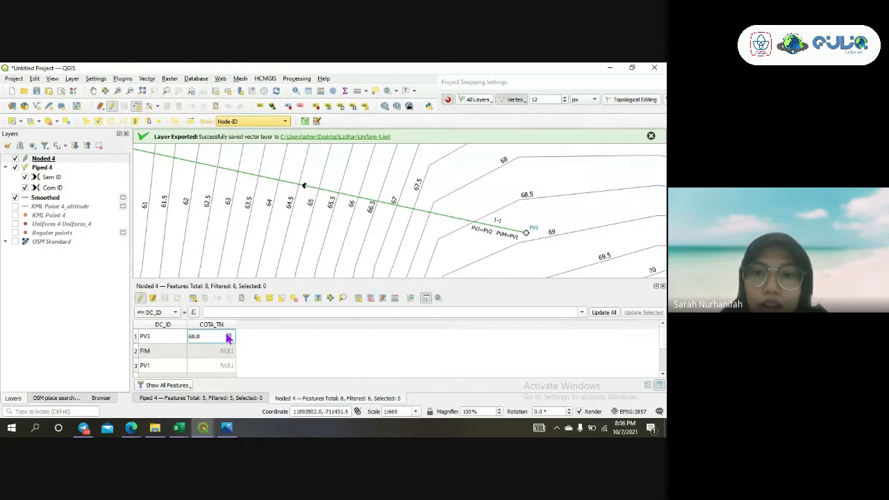
pyautogui.press('Return')
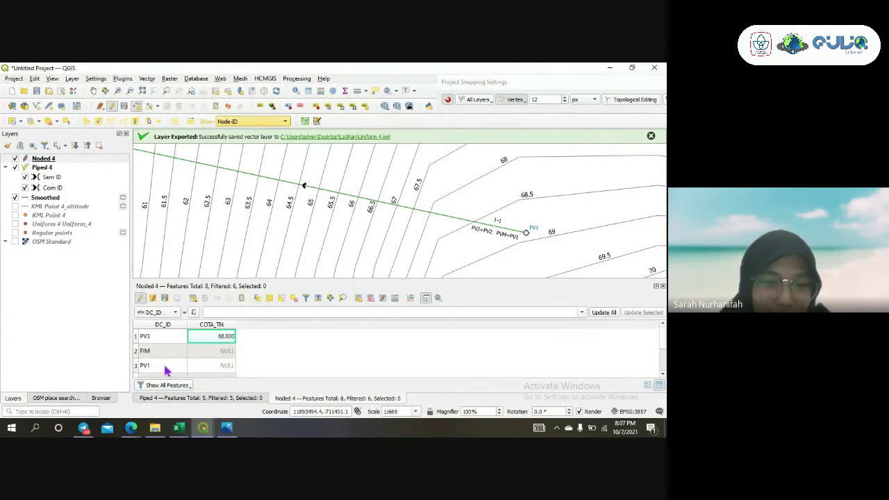
# Set the COTA_TN ground elevation of node PV1 to 68.8 in the Noded 4 table
pyautogui.doubleClick(227, 364)
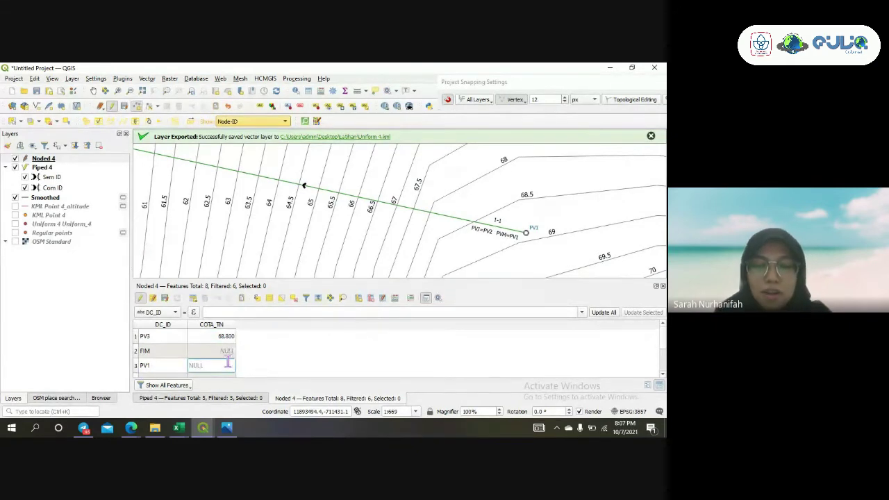
pyautogui.write('68.8')
pyautogui.press('Return')
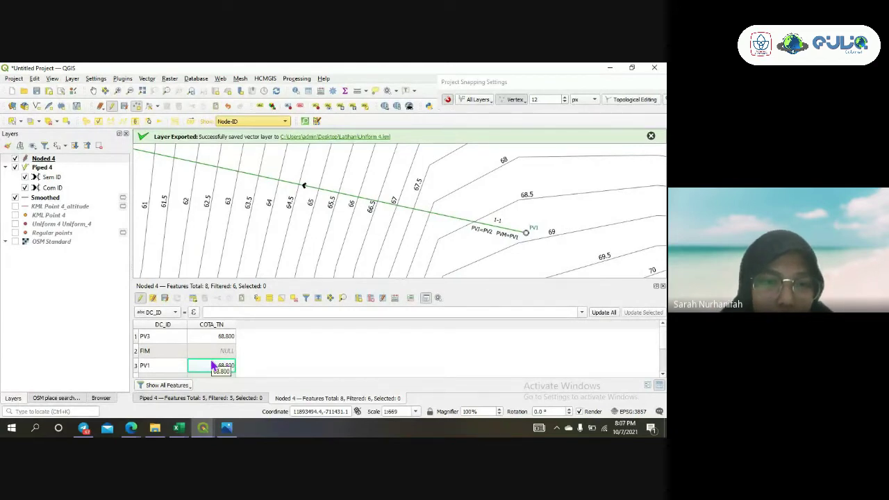
pyautogui.scroll(-1, 188, 231)
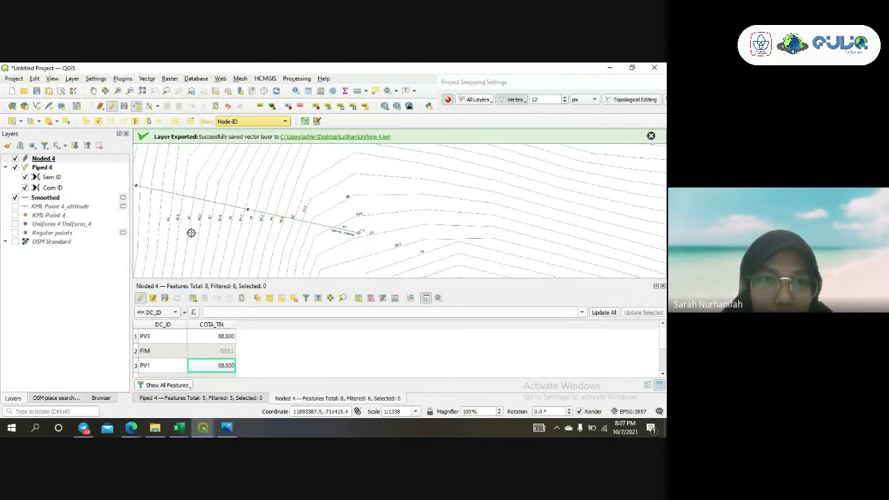
pyautogui.scroll(-3, 188, 232)
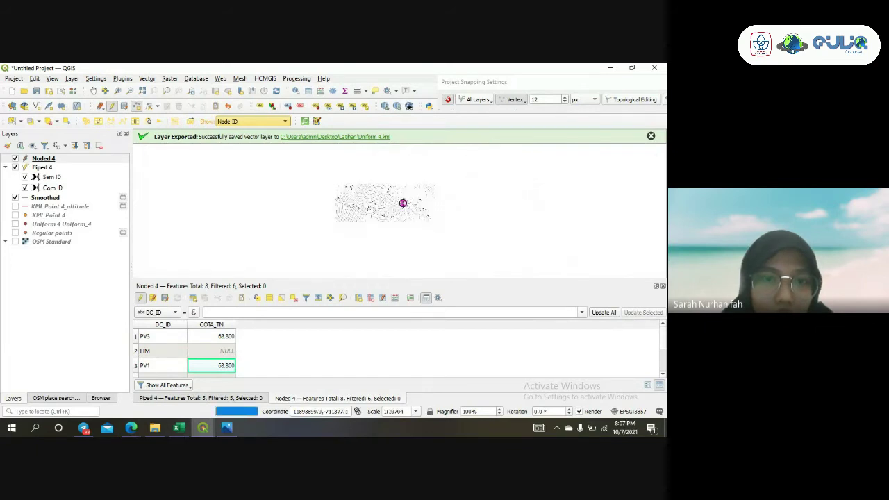
# Correct the COTA_TN ground elevation of node PV3 to 55.7 in the Noded 4 table, based on the surrounding contours
pyautogui.scroll(2, 359, 207)
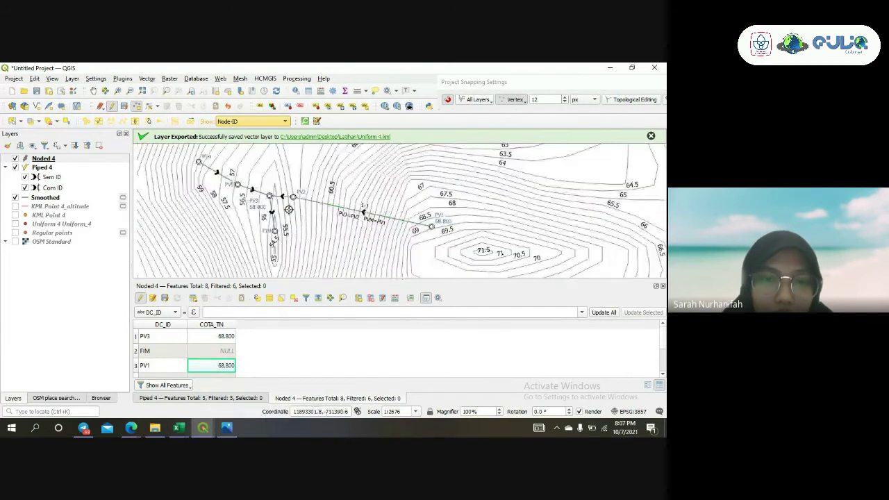
pyautogui.scroll(1, 288, 209)
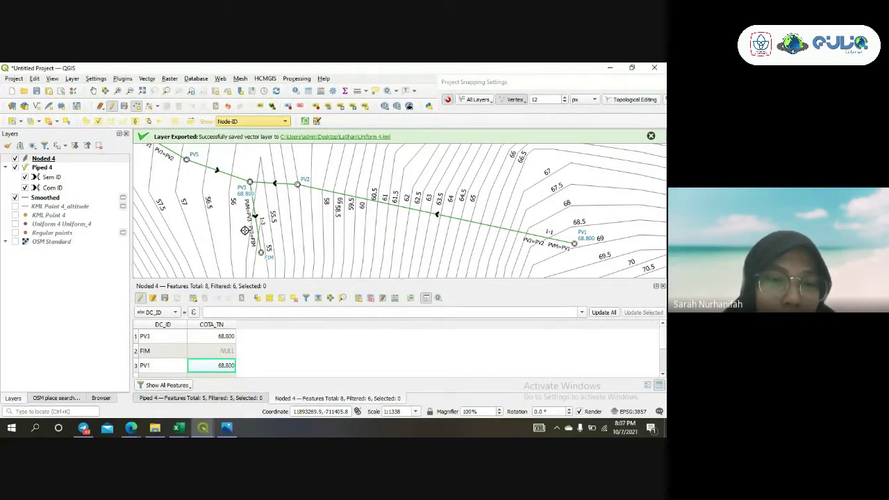
pyautogui.doubleClick(217, 337)
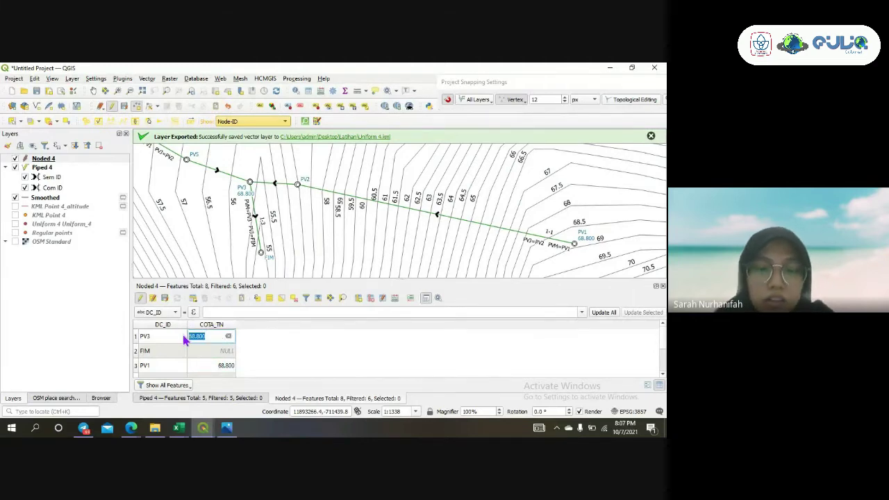
pyautogui.write('55')
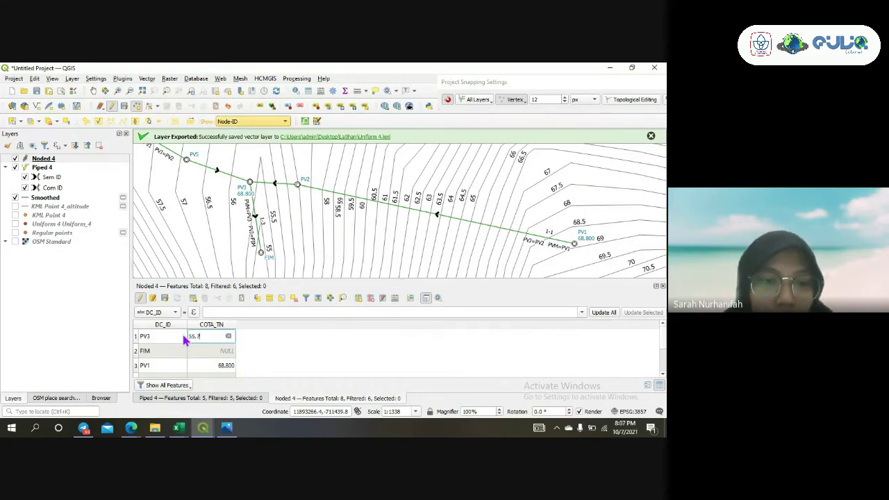
pyautogui.write('.7')
pyautogui.press('Return')
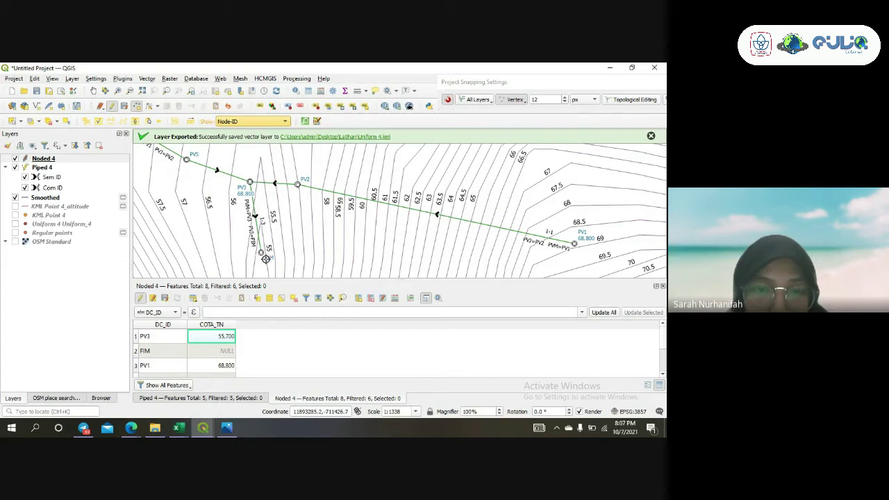
# Set the COTA_TN ground elevation of the FIM node to 55 in the Noded 4 table
pyautogui.doubleClick(220, 350)
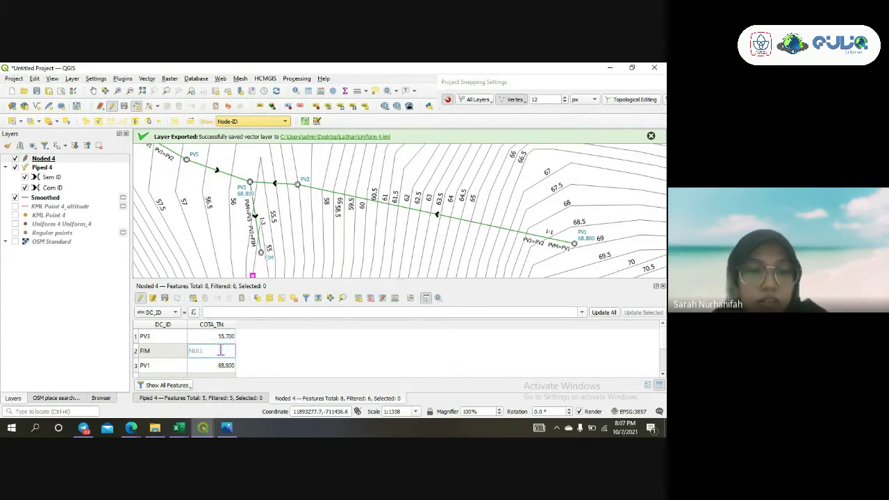
pyautogui.write('55')
pyautogui.press('Return')
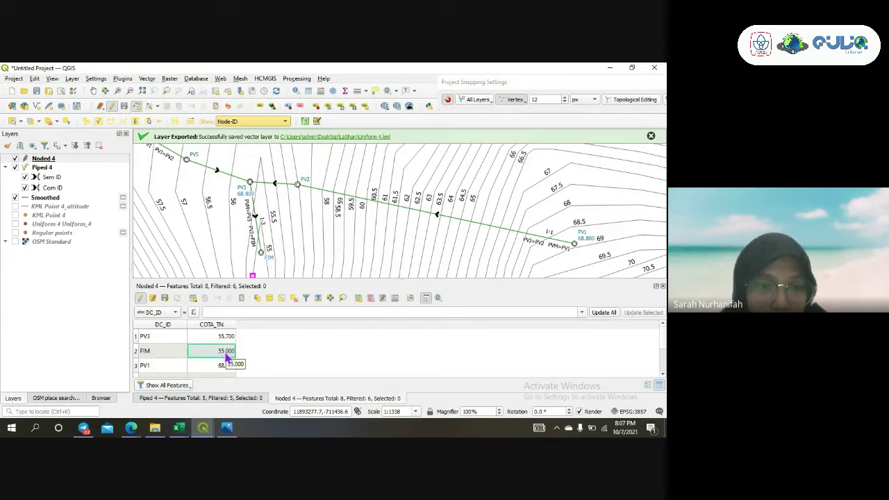
# Read the contours around node PV2 and set its COTA_TN ground elevation to 57
pyautogui.scroll(-1, 226, 357)
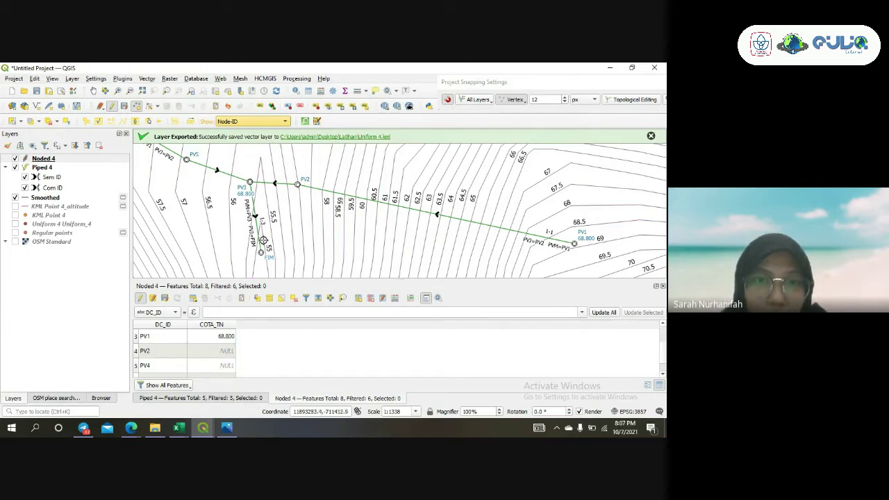
pyautogui.scroll(1, 301, 203)
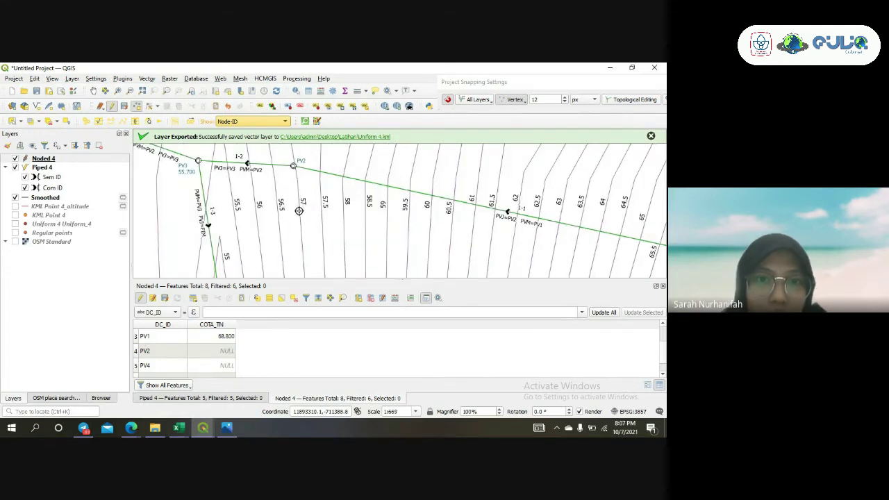
pyautogui.doubleClick(215, 351)
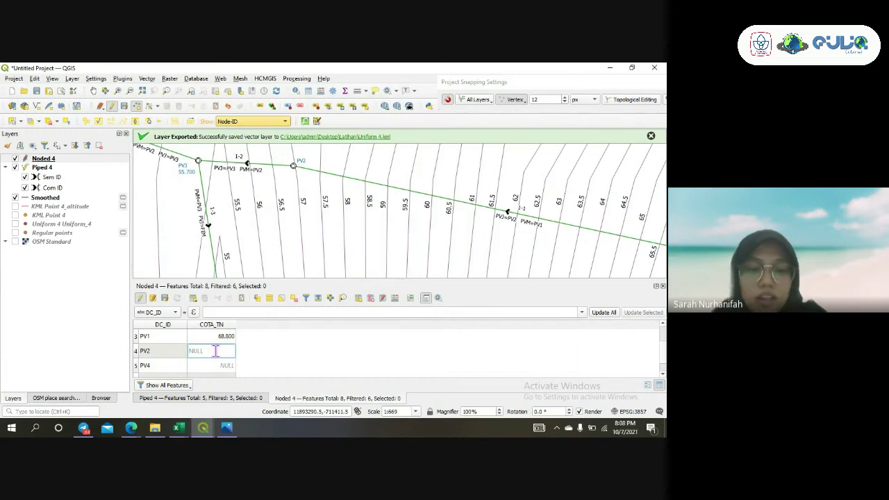
pyautogui.write('57')
pyautogui.press('Return')
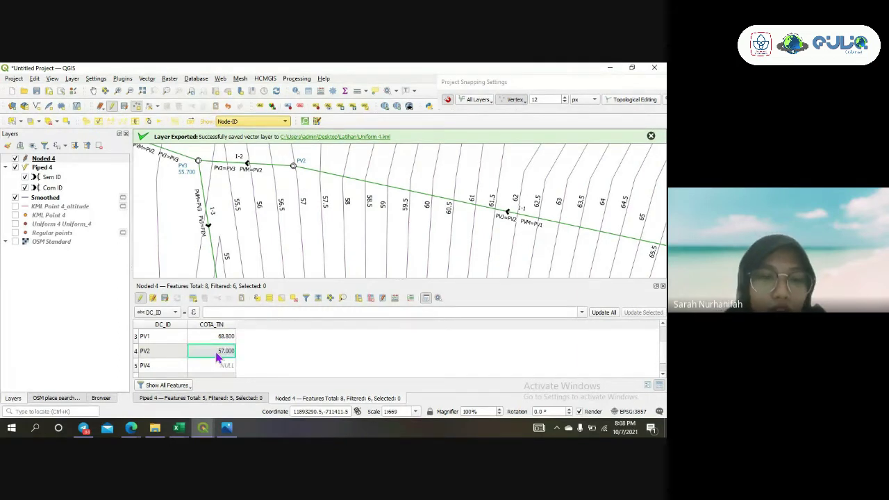
# Read the contours around node PV4 and set its COTA_TN ground elevation to 59
pyautogui.scroll(-1, 290, 264)
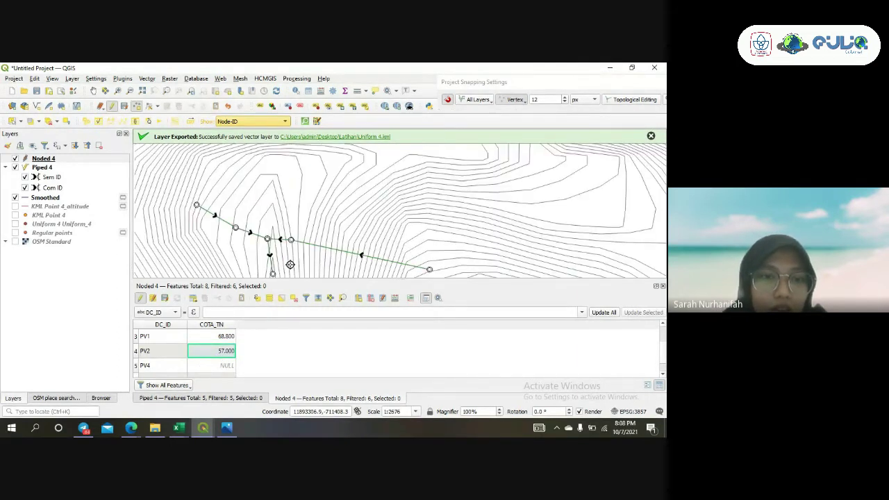
pyautogui.scroll(1, 186, 216)
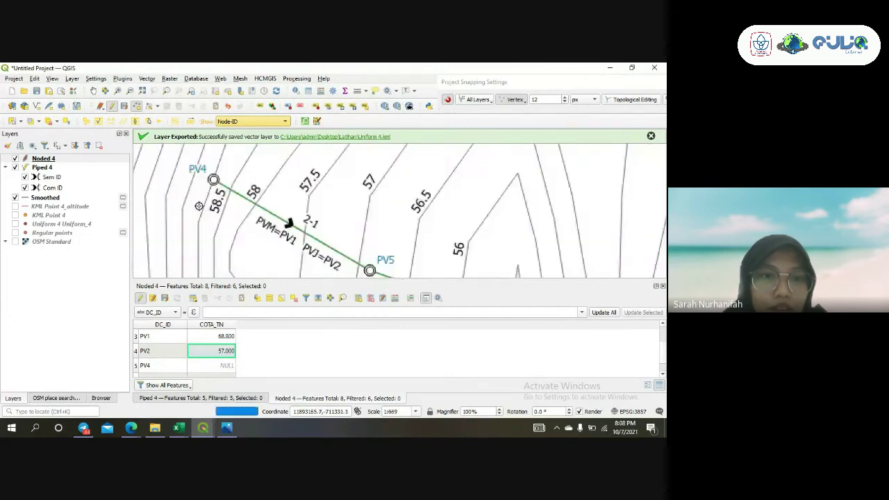
pyautogui.doubleClick(206, 365)
pyautogui.write('59')
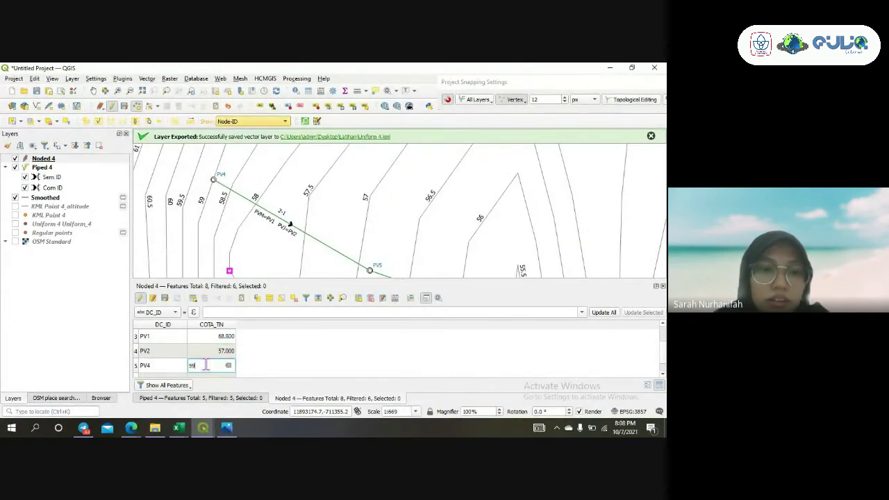
pyautogui.press('Return')
# Set the COTA_TN ground elevation of node PV5 to 56.8, then save the Noded 4 edits and end its editing
pyautogui.scroll(-1, 206, 370)
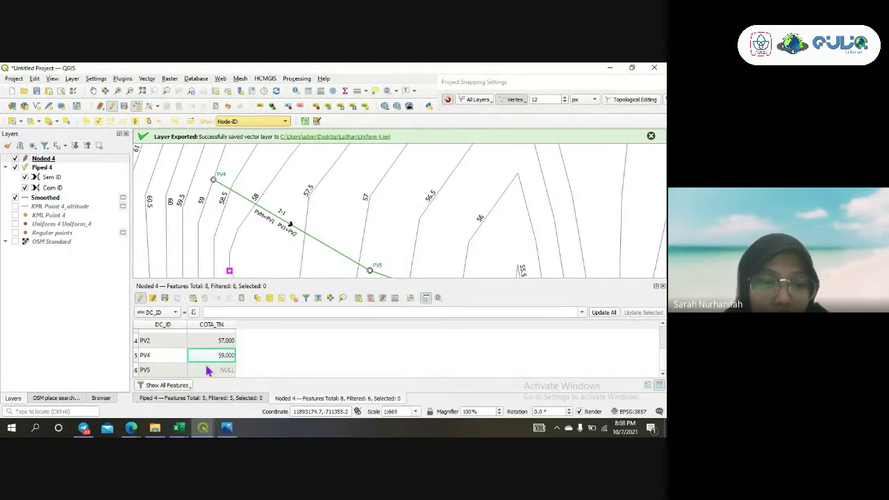
pyautogui.doubleClick(207, 370)
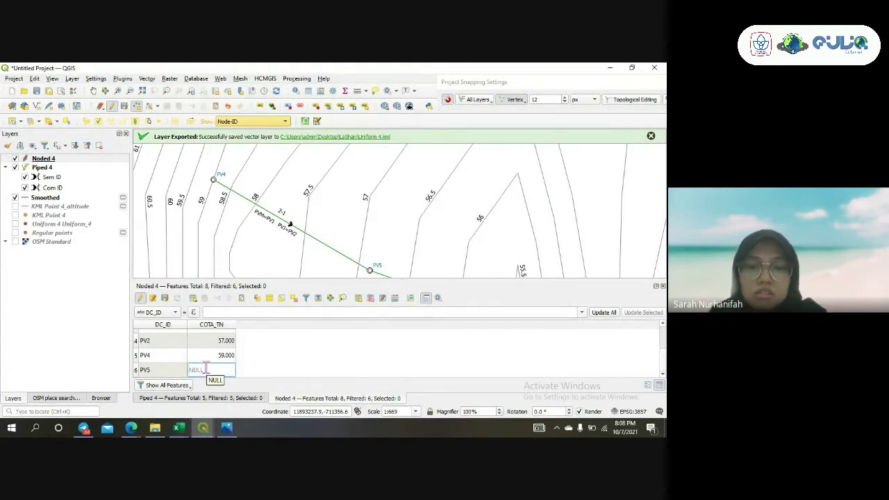
pyautogui.write('56.8')
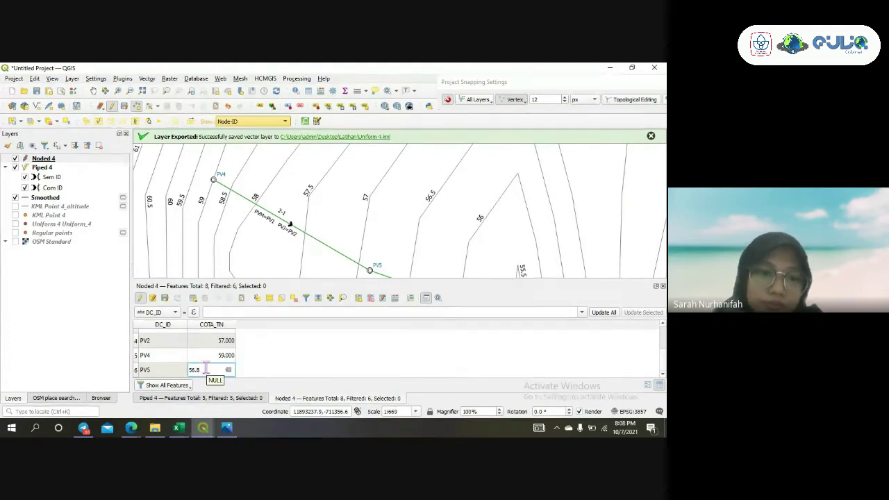
pyautogui.press('Return')
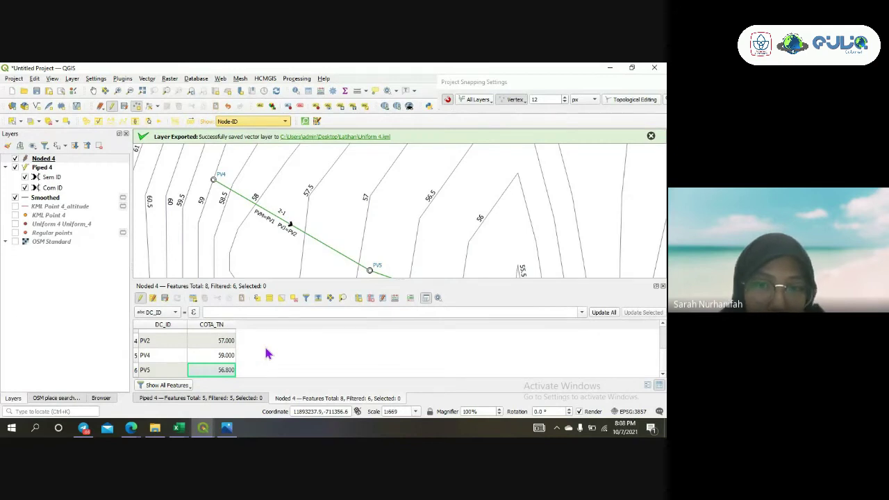
pyautogui.click(164, 298)
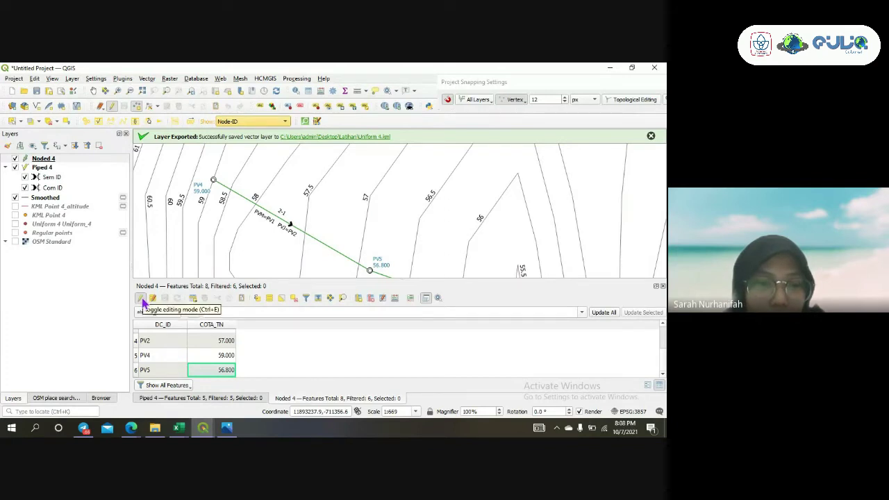
pyautogui.click(112, 112)
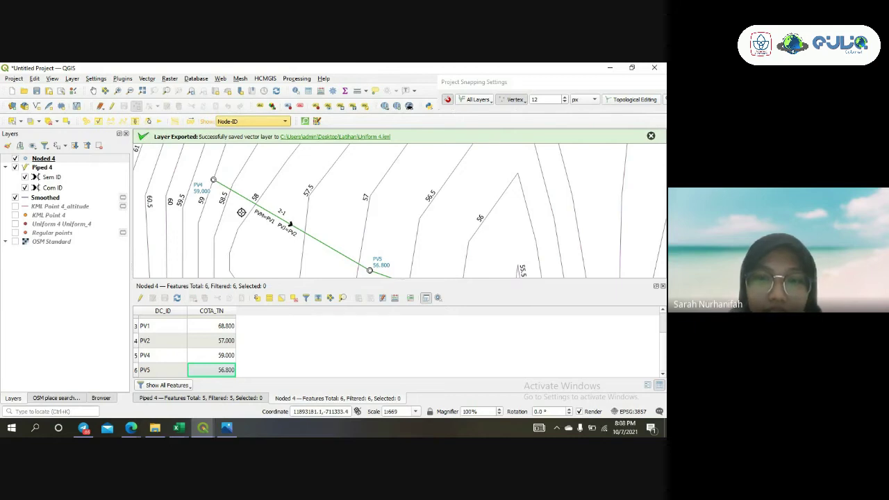
# Open the Piped 4 attribute table docked below the map and end the layer's editing session
pyautogui.scroll(-2, 241, 212)
pyautogui.scroll(-1, 368, 255)
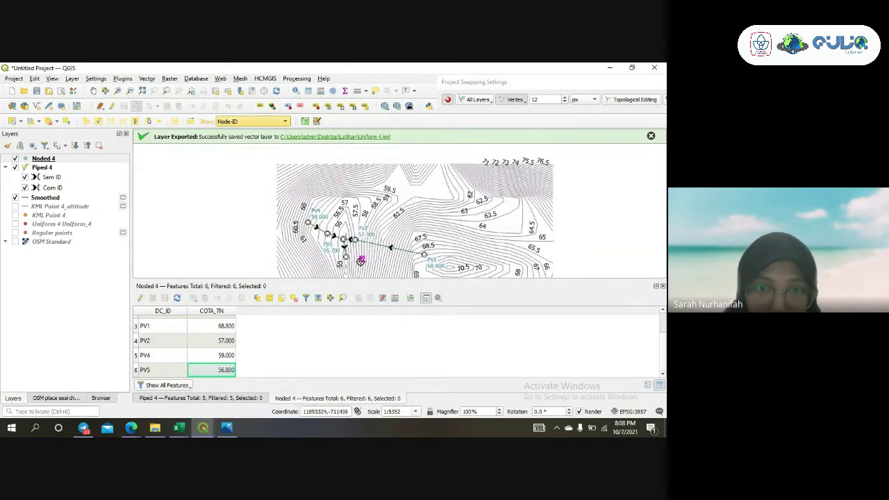
pyautogui.scroll(1, 360, 261)
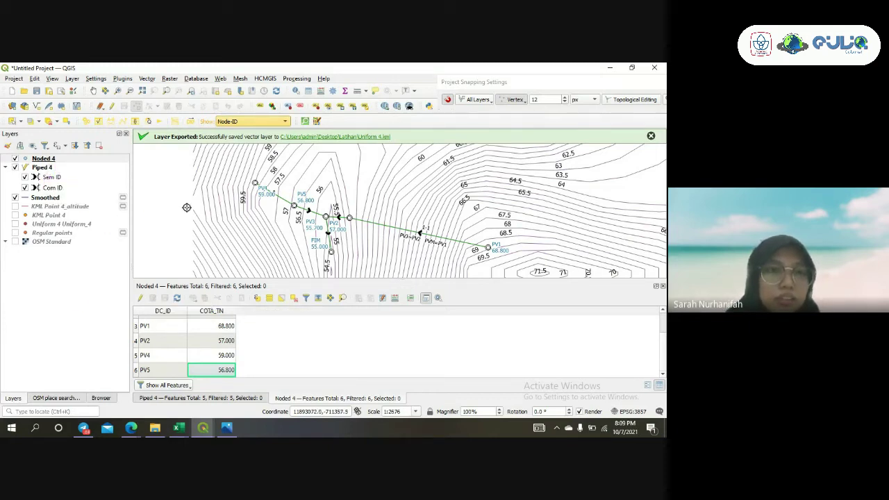
pyautogui.click(137, 122)
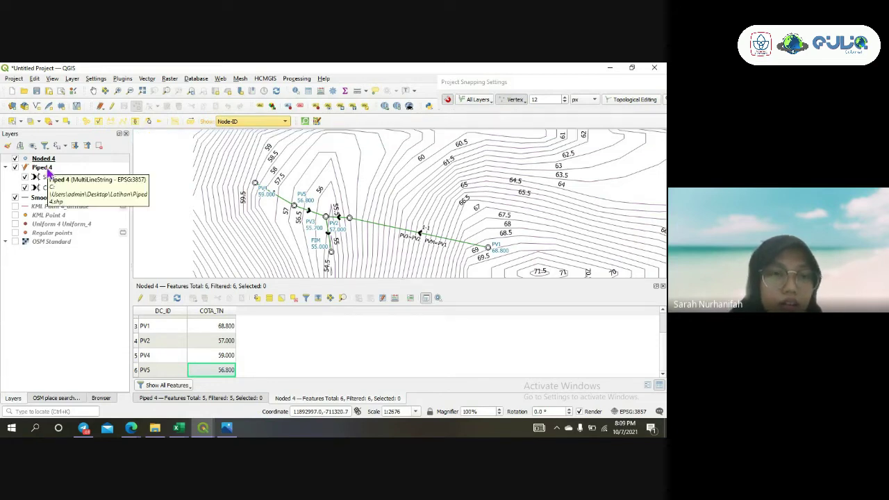
pyautogui.click(47, 170)
pyautogui.rightClick(48, 172)
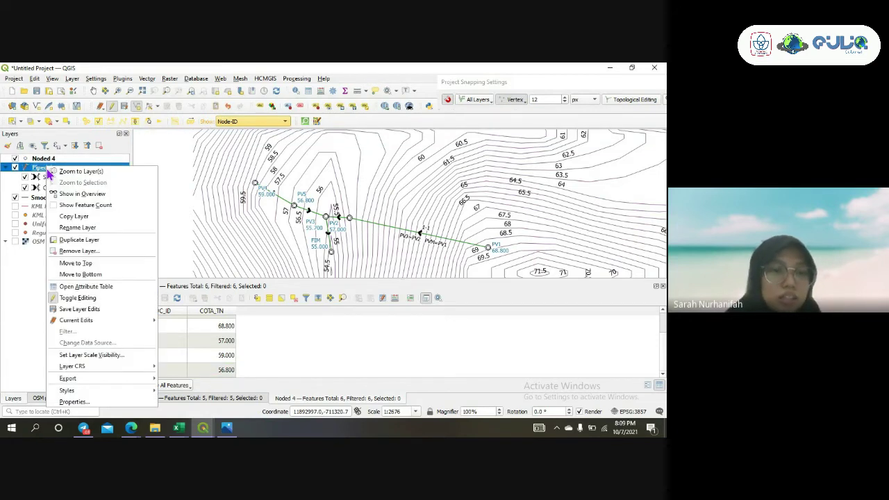
pyautogui.click(77, 290)
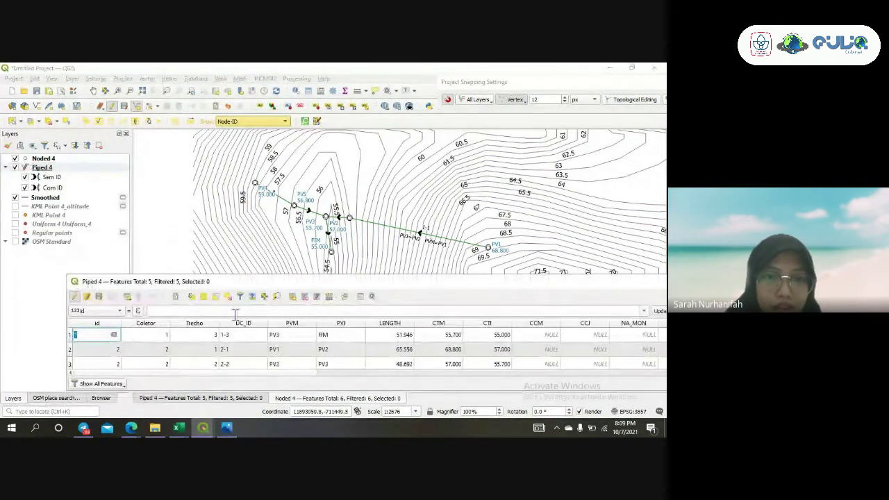
pyautogui.click(361, 300)
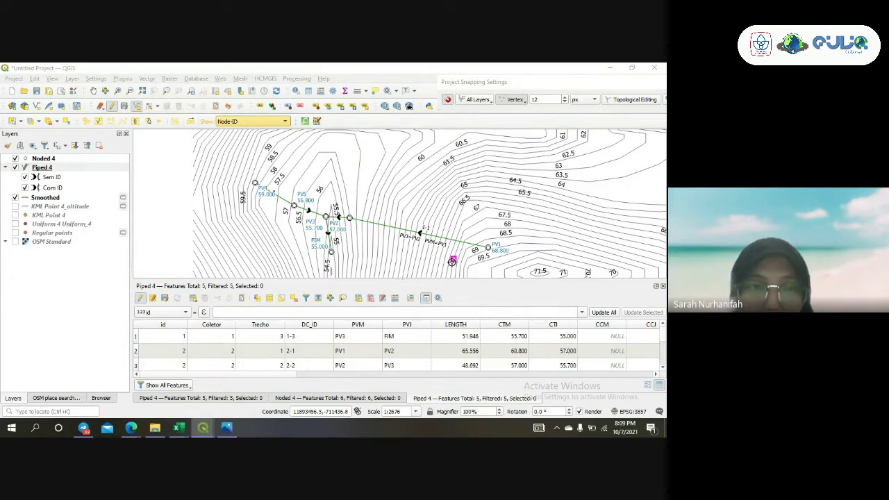
pyautogui.click(113, 107)
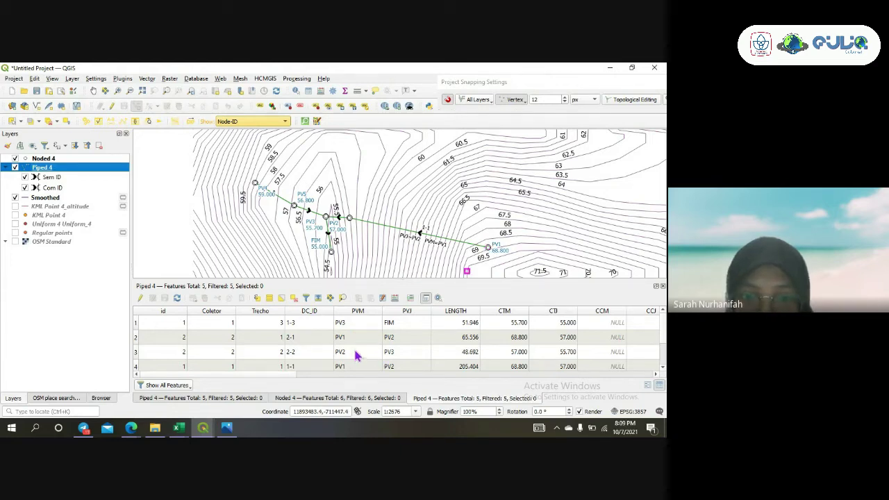
# Compare the Piped 4 end nodes with the map, then edit pipe 2-1 to have PVM PV4 and PVJ PV5
pyautogui.scroll(-1, 356, 355)
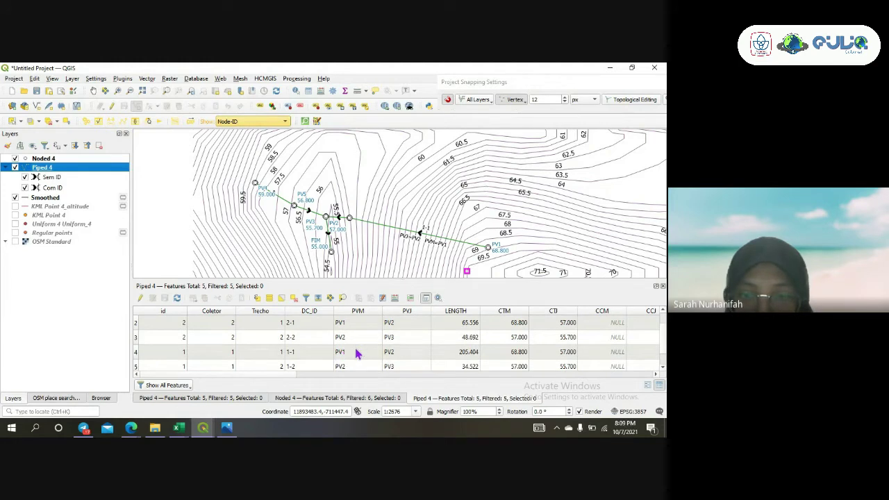
pyautogui.scroll(1, 356, 354)
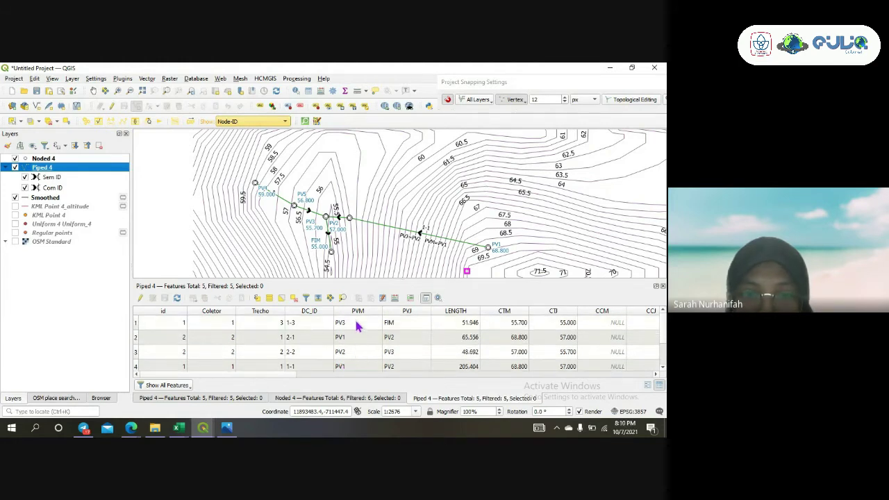
pyautogui.scroll(2, 348, 232)
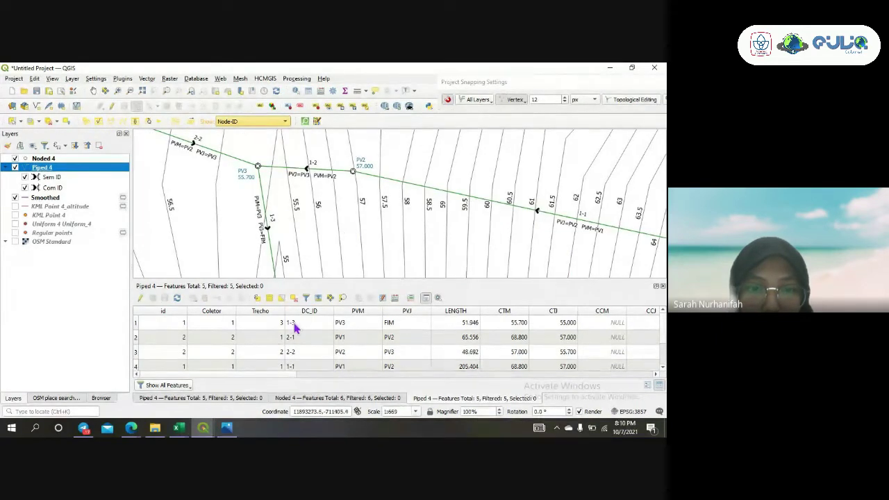
pyautogui.scroll(-1, 277, 230)
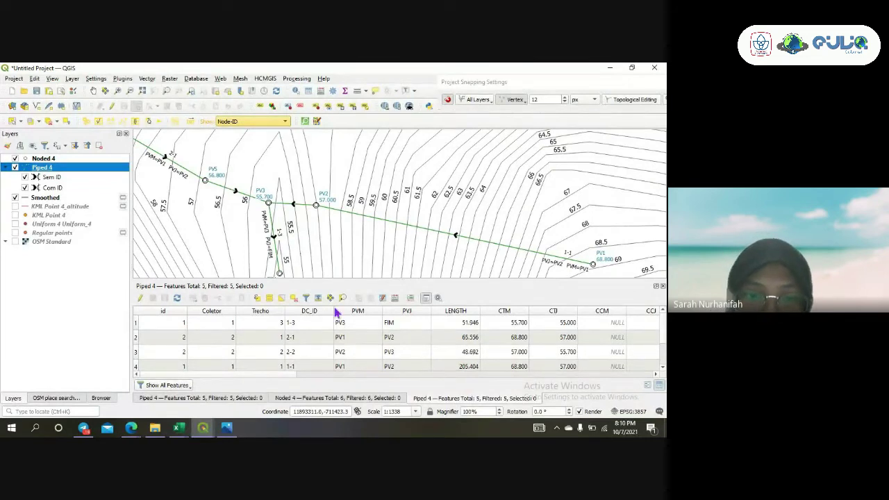
pyautogui.click(93, 91)
pyautogui.moveTo(183, 191); pyautogui.dragTo(287, 217)
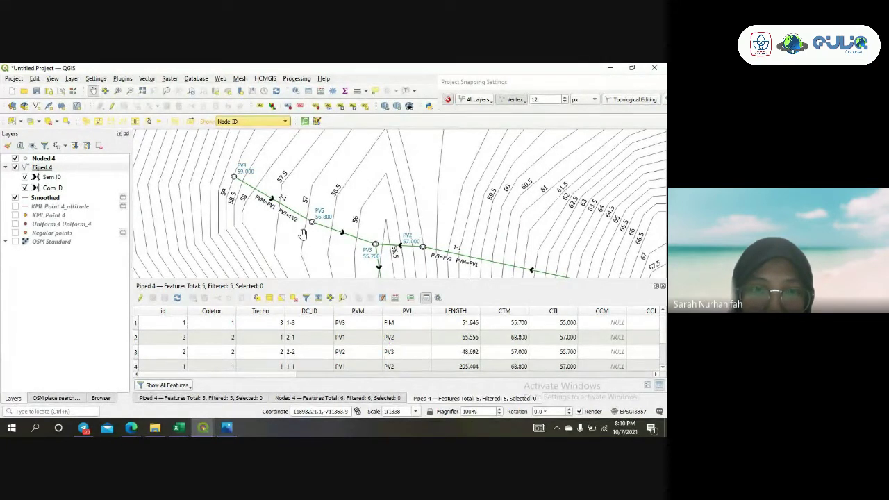
pyautogui.click(351, 340)
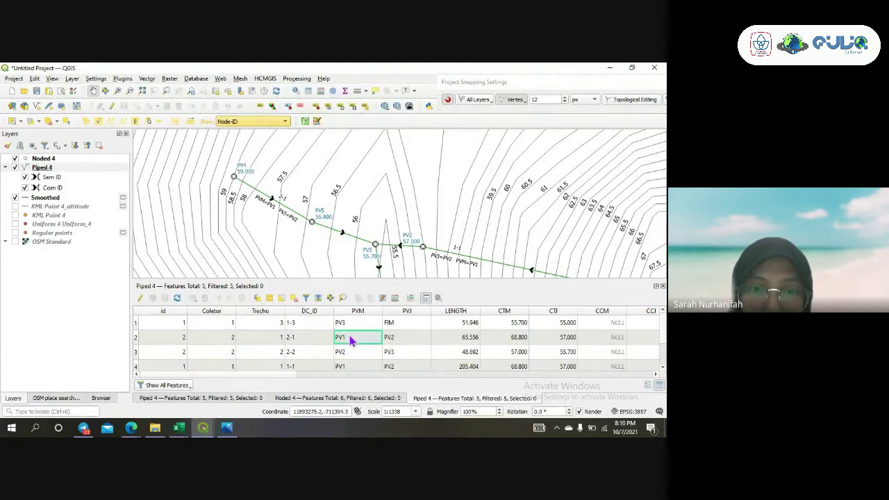
pyautogui.click(140, 297)
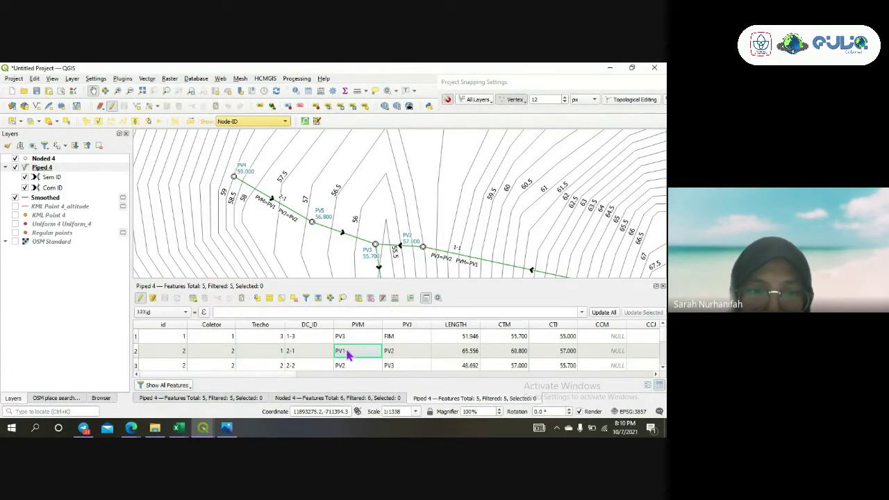
pyautogui.doubleClick(346, 353)
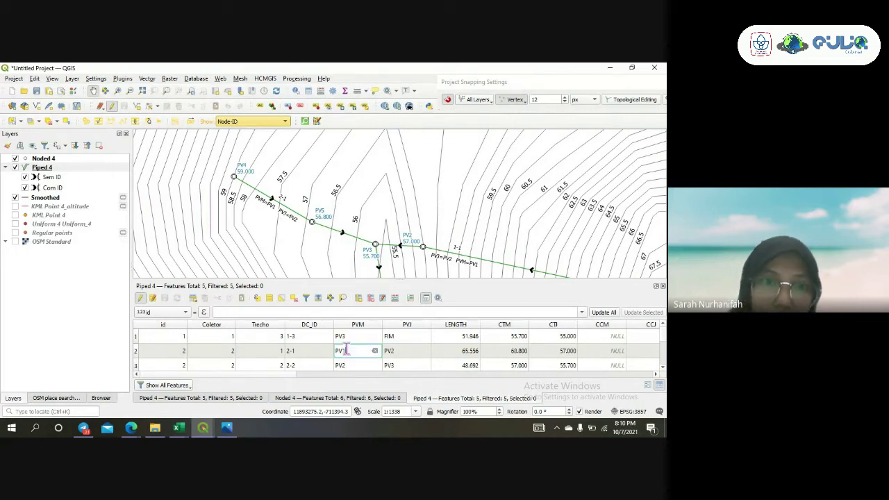
pyautogui.write('PV4')
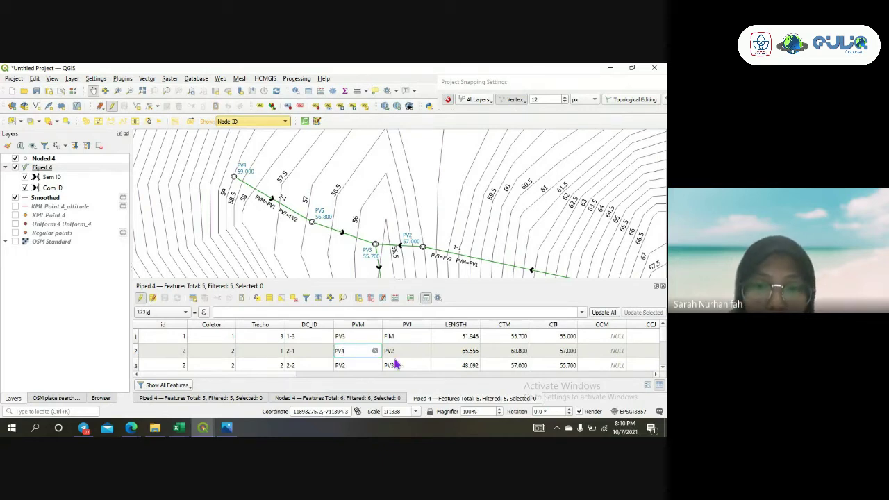
pyautogui.doubleClick(401, 351)
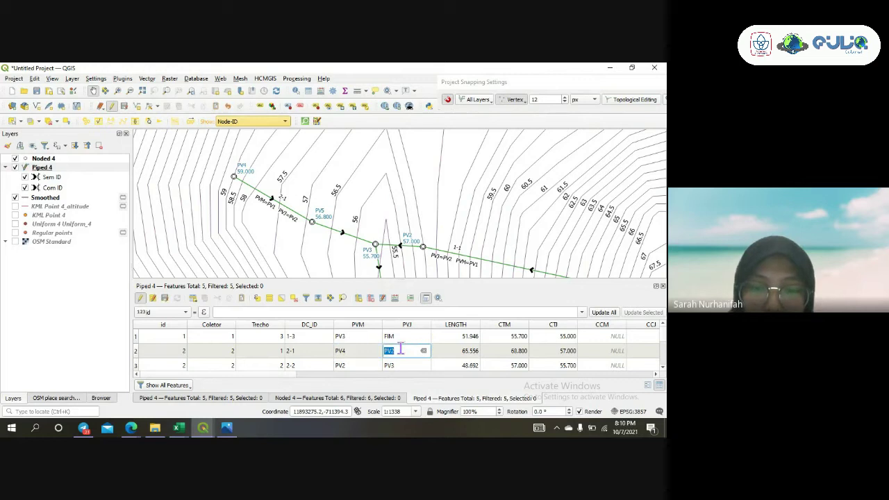
pyautogui.write('PV5')
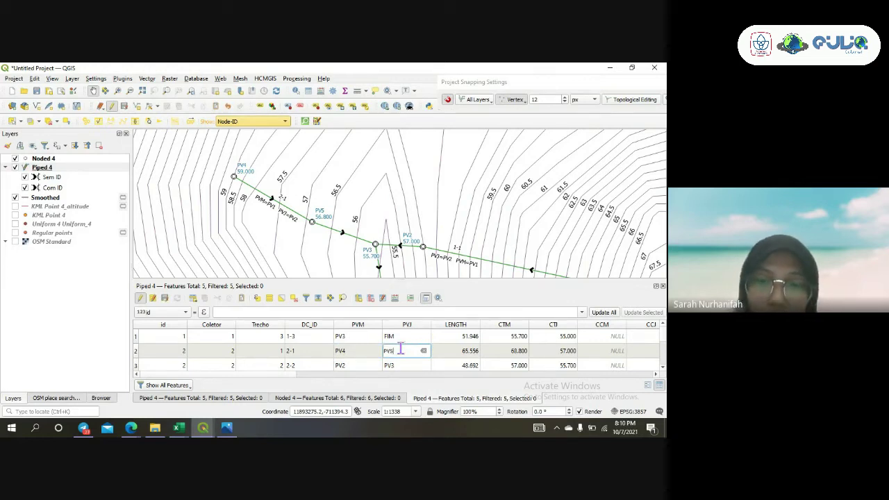
# Set the PVJ of pipe 2-1 to PV5 and the PVM of pipe 2-2 to PV5 in the Piped 4 attributes
pyautogui.press('Return')
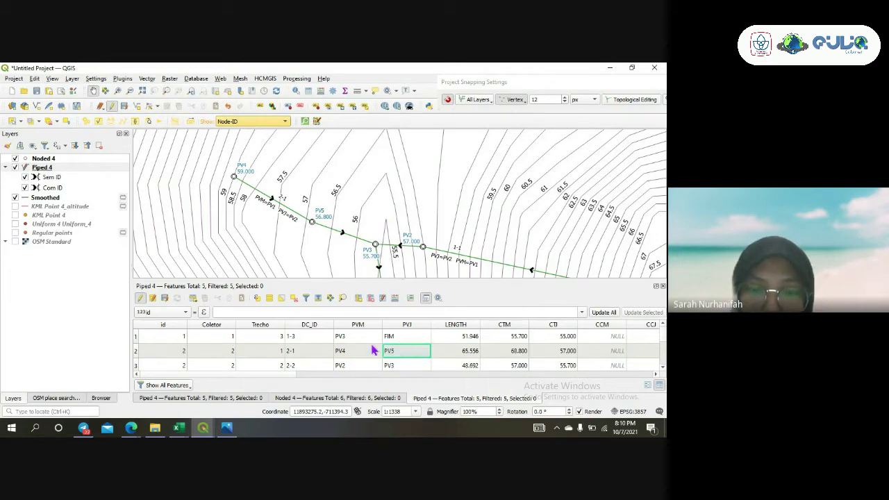
pyautogui.scroll(-1, 369, 360)
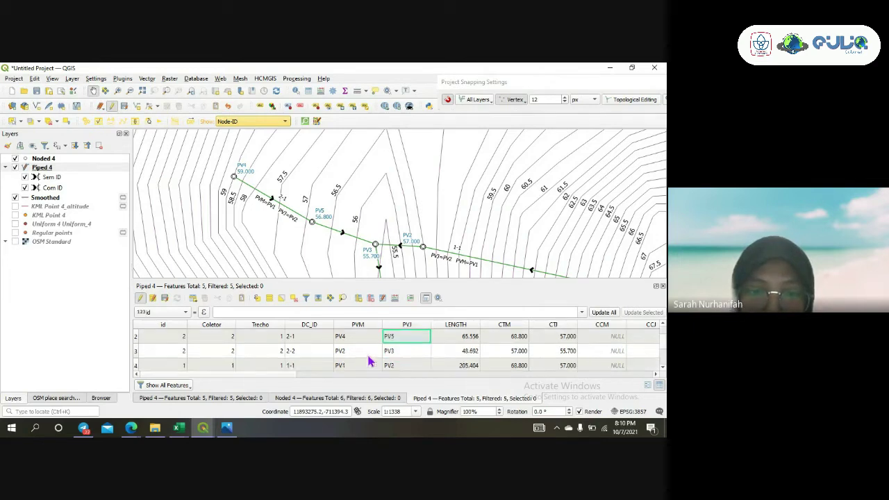
pyautogui.click(358, 255)
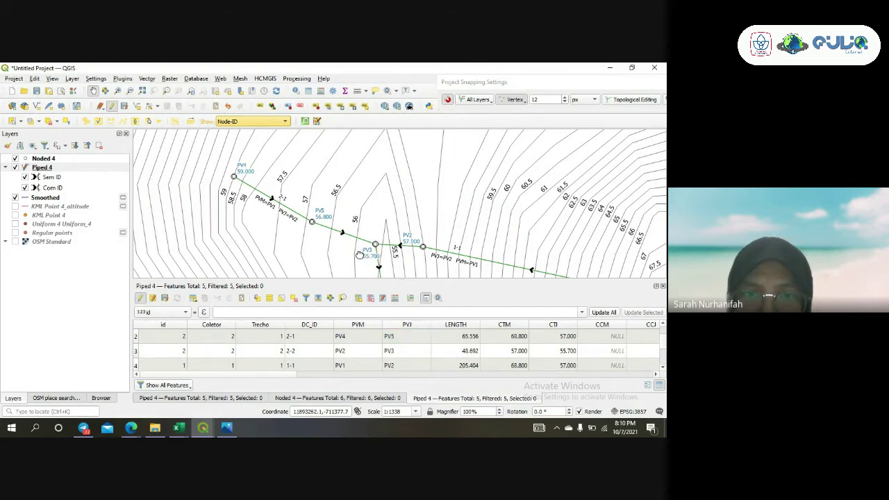
pyautogui.moveTo(358, 256); pyautogui.dragTo(313, 219)
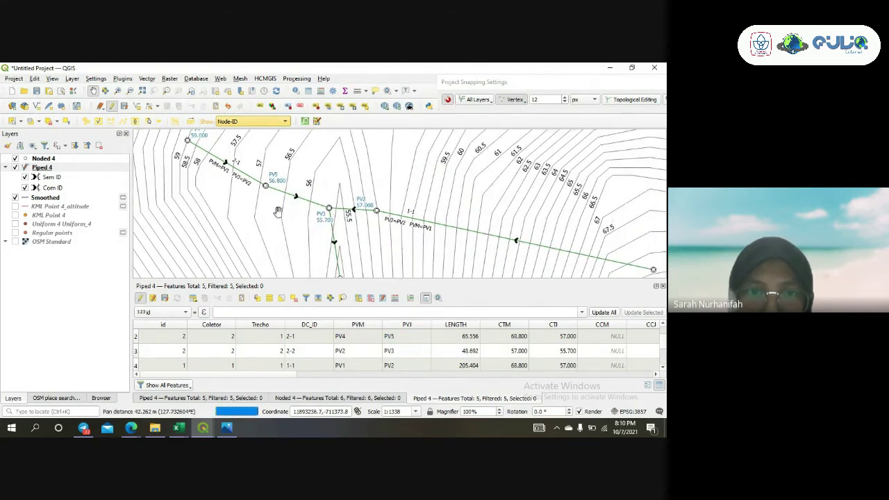
pyautogui.scroll(1, 298, 206)
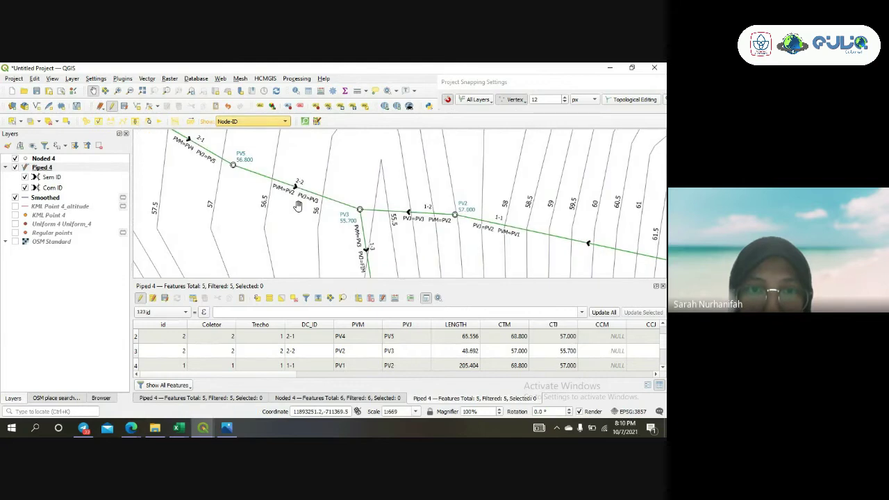
pyautogui.doubleClick(347, 350)
pyautogui.click(351, 349)
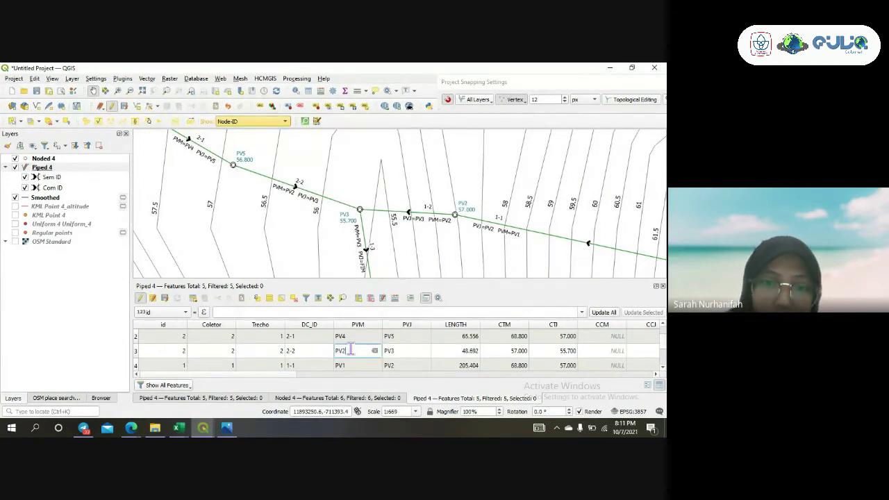
pyautogui.write('5')
pyautogui.press('Return')
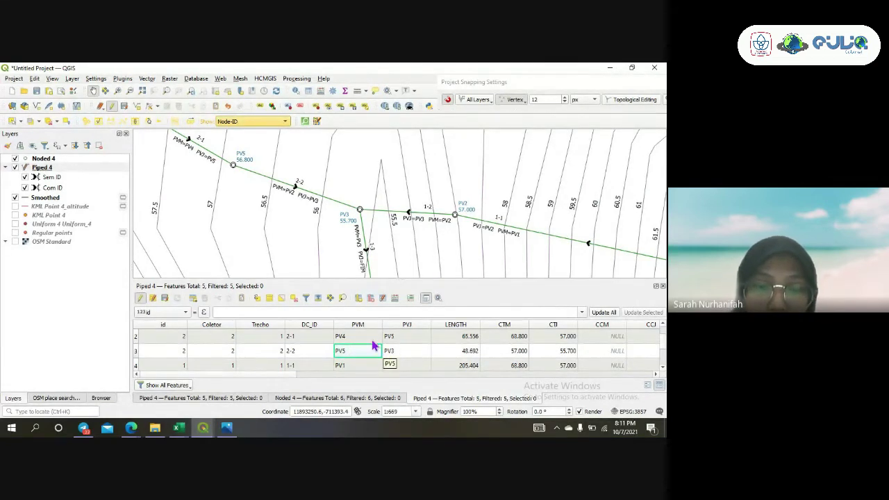
# Check the PVM and PVJ values of the remaining pipe segments in the attribute table against the node labels on the map
pyautogui.moveTo(381, 240); pyautogui.dragTo(355, 220)
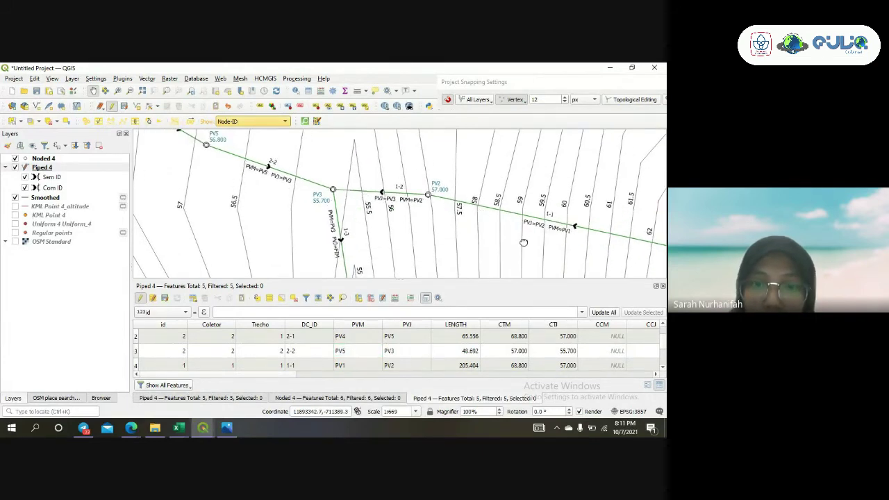
pyautogui.moveTo(458, 239); pyautogui.dragTo(347, 218)
pyautogui.moveTo(486, 208); pyautogui.dragTo(415, 204)
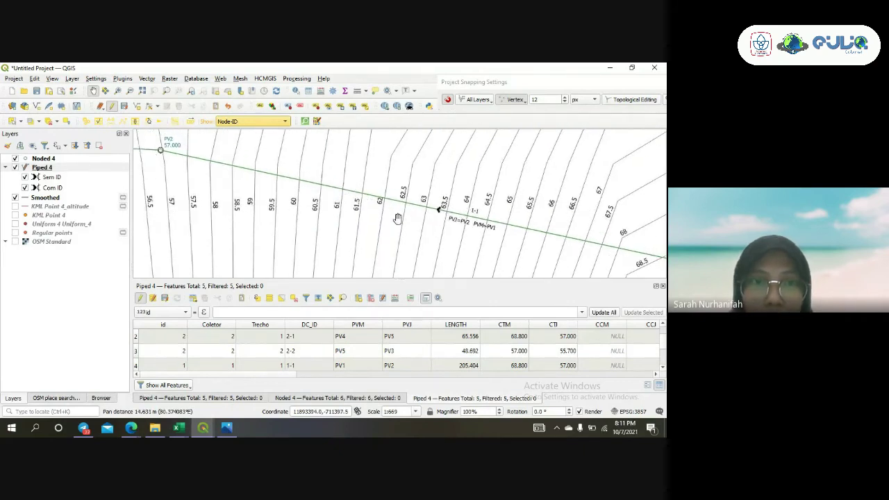
pyautogui.scroll(-1, 396, 219)
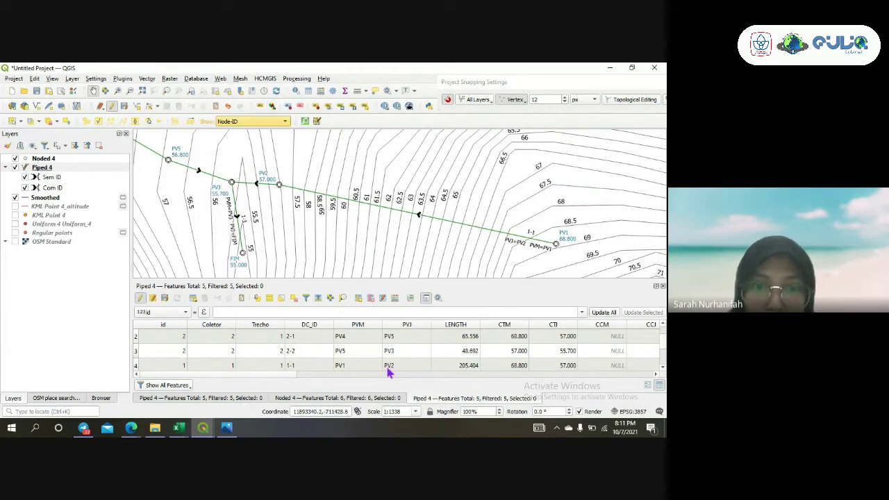
pyautogui.scroll(-1, 405, 366)
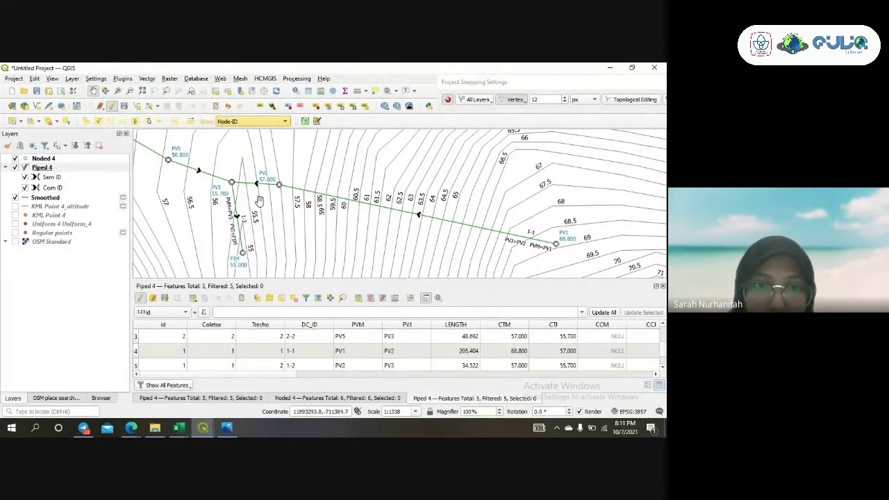
pyautogui.scroll(1, 294, 225)
pyautogui.scroll(-1, 294, 225)
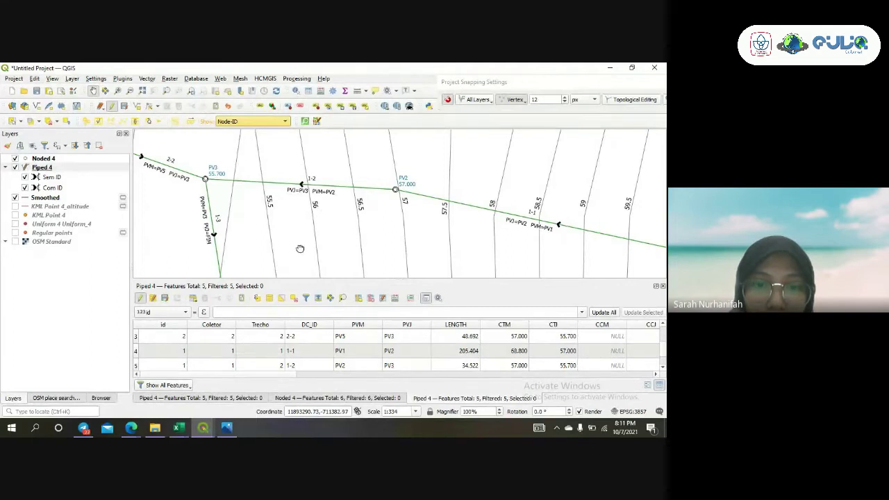
pyautogui.moveTo(297, 247); pyautogui.dragTo(337, 201)
pyautogui.scroll(2, 350, 351)
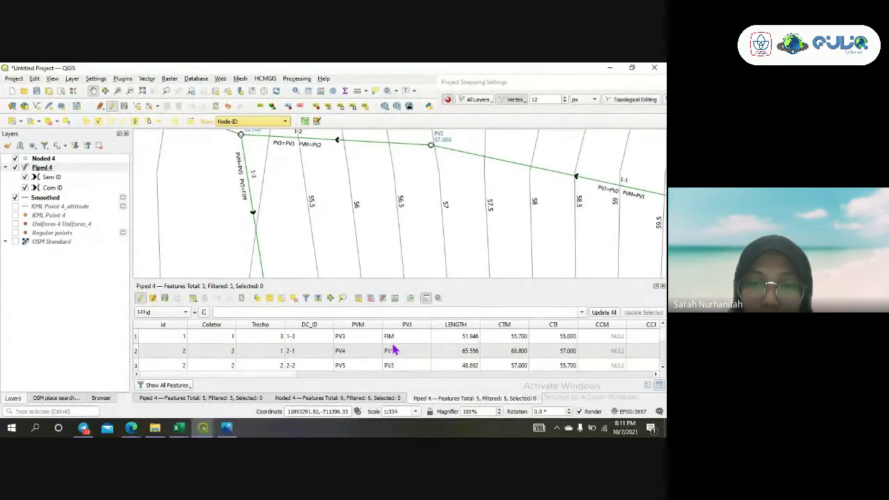
pyautogui.scroll(-2, 393, 351)
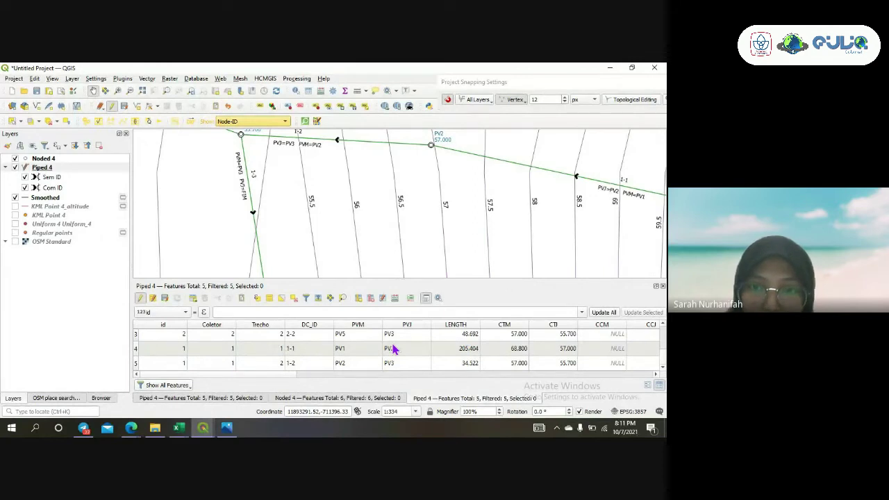
pyautogui.scroll(-1, 393, 229)
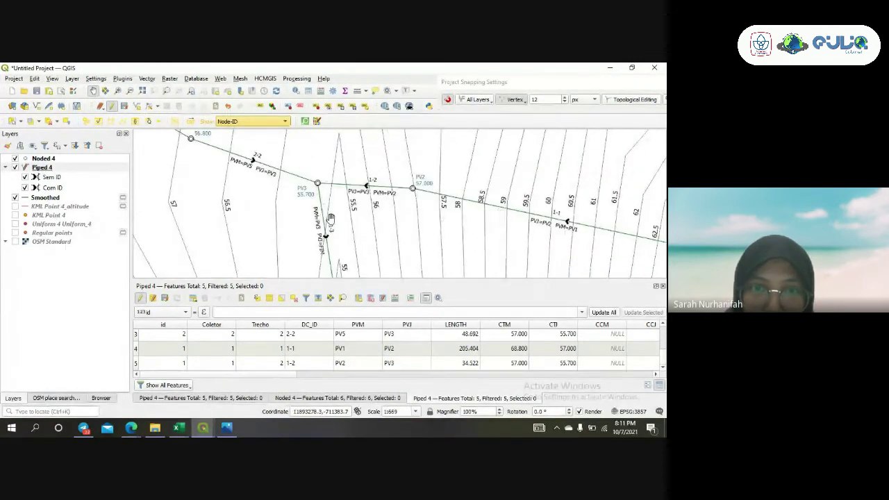
pyautogui.scroll(-1, 330, 219)
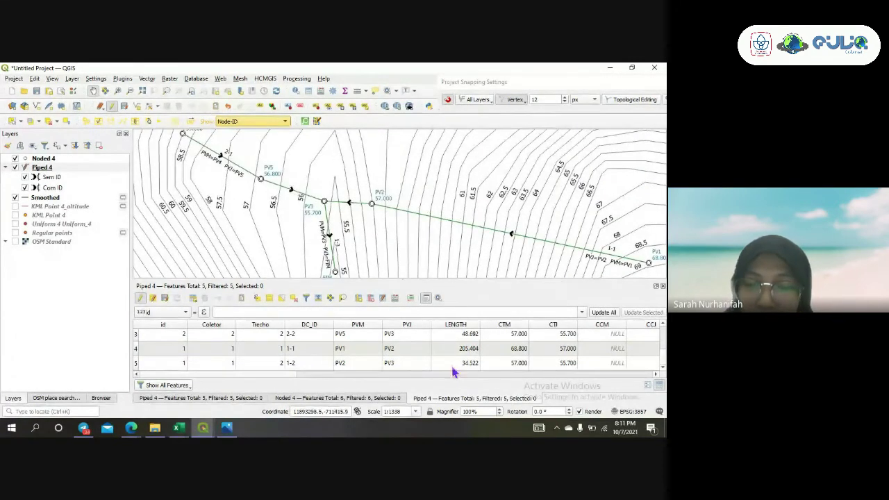
pyautogui.scroll(1, 460, 342)
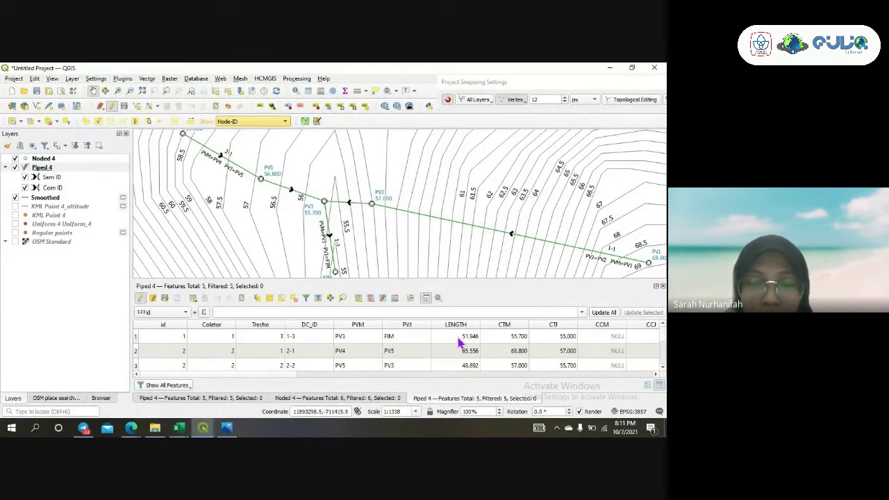
# Measure the length of pipe 1-1 on the map from node PV1 to node PV2
pyautogui.moveTo(456, 262); pyautogui.dragTo(383, 250)
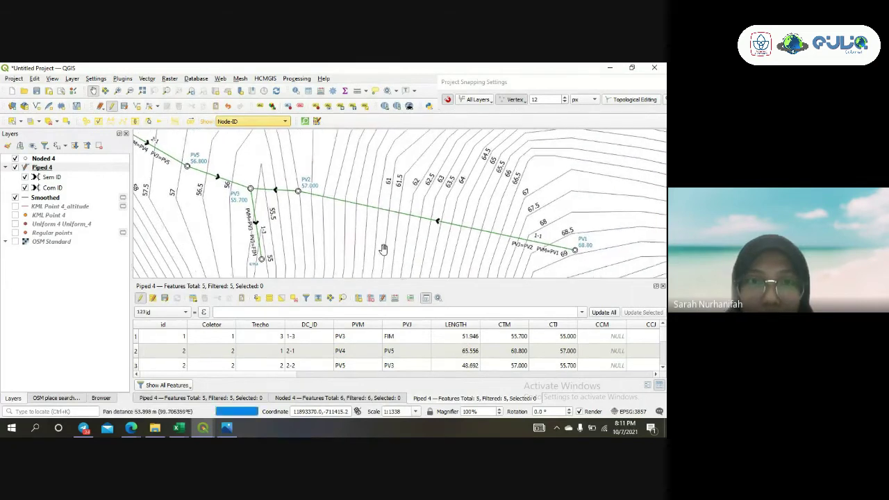
pyautogui.click(355, 94)
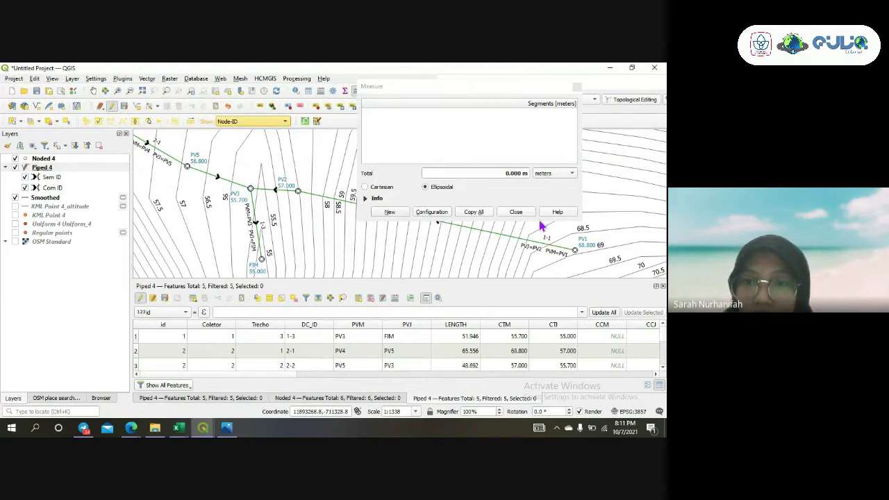
pyautogui.click(575, 251)
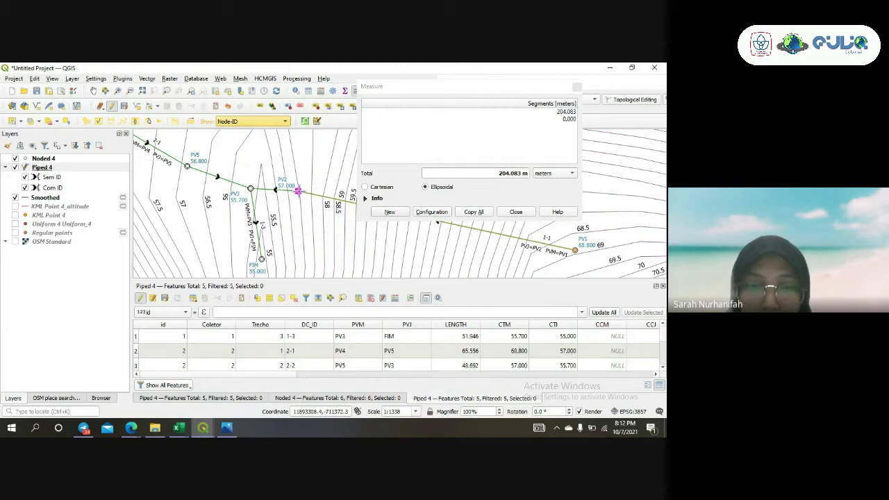
pyautogui.rightClick(298, 191)
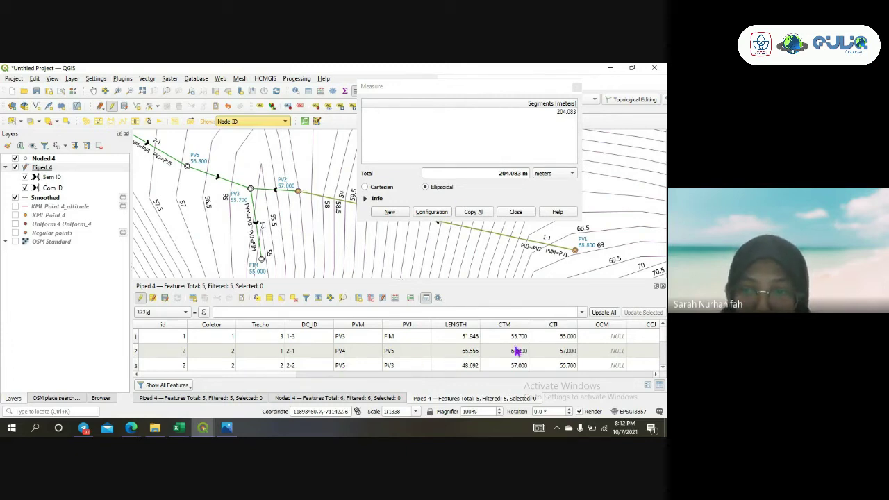
# Set the LENGTH of pipe 1-1 to 204.083 in the Piped 4 attribute table
pyautogui.click(357, 366)
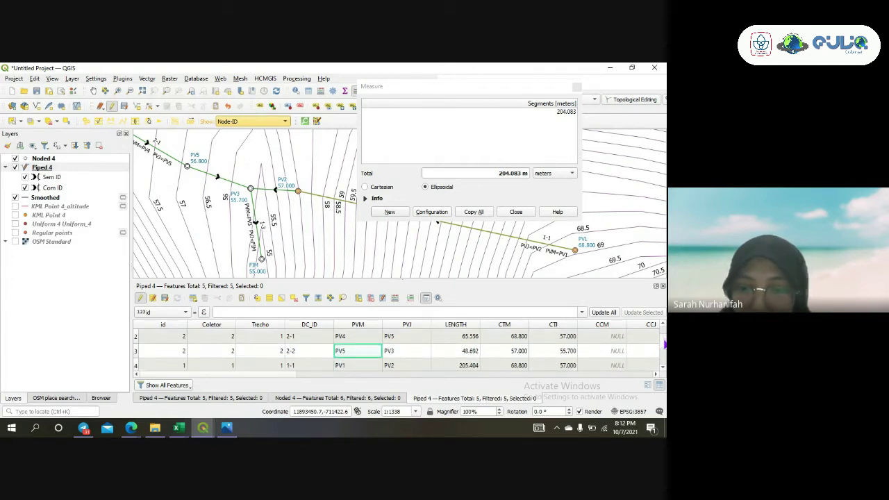
pyautogui.click(459, 365)
pyautogui.doubleClick(459, 364)
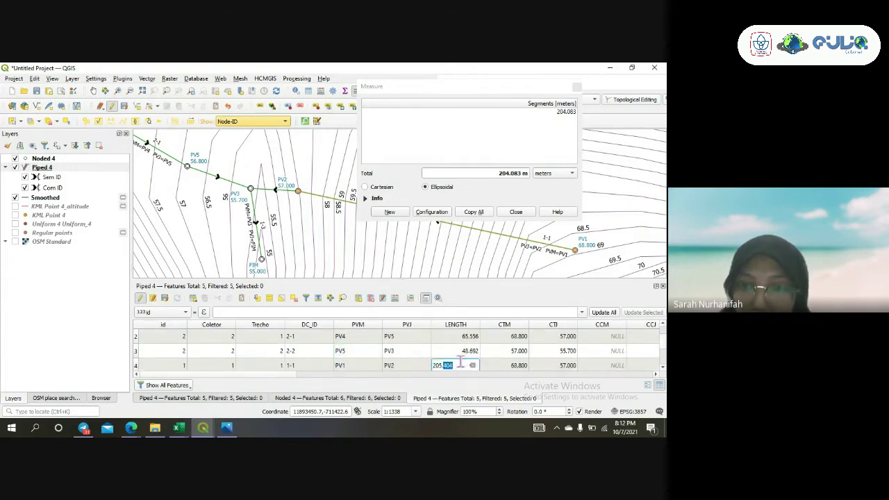
pyautogui.press('Down')
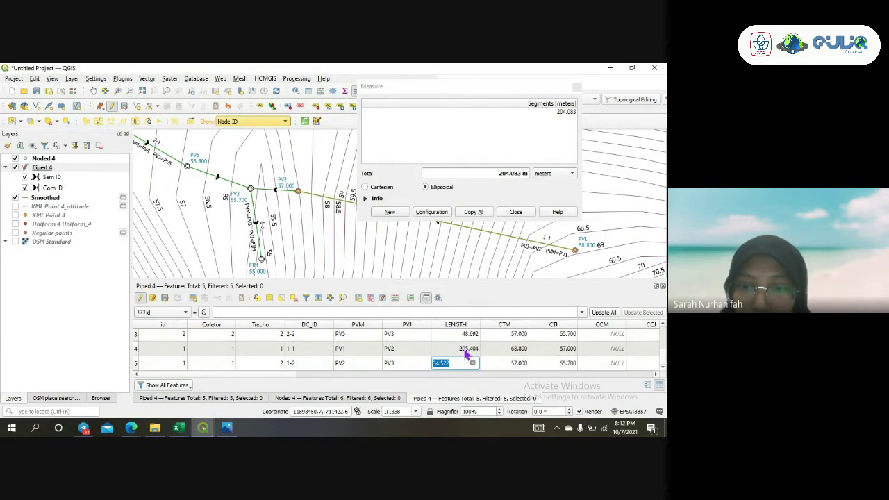
pyautogui.doubleClick(463, 349)
pyautogui.press('BackSpace')
pyautogui.press('BackSpace')
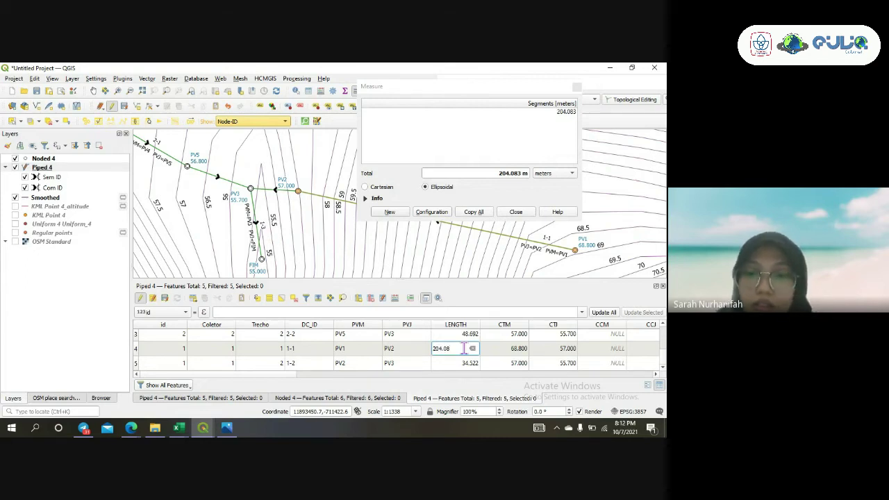
pyautogui.press('Return')
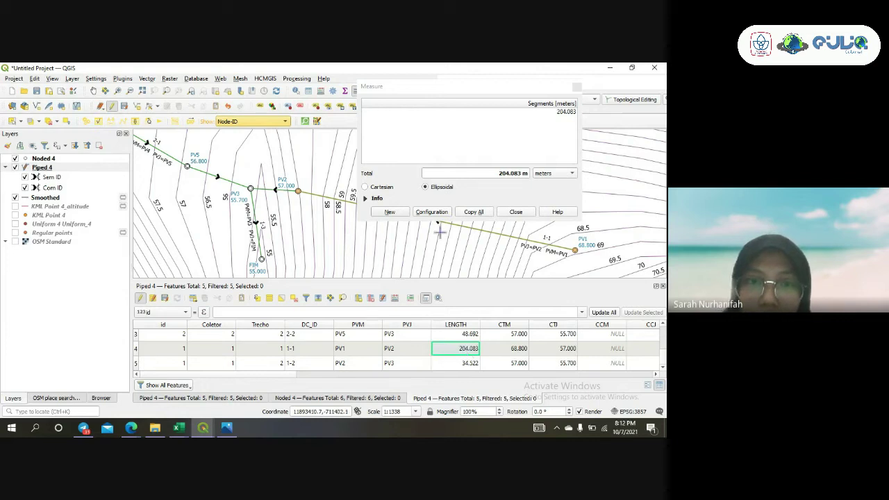
# Measure pipe 1-2 from node PV2 to PV3 and set its LENGTH attribute to 34.309
pyautogui.click(297, 189)
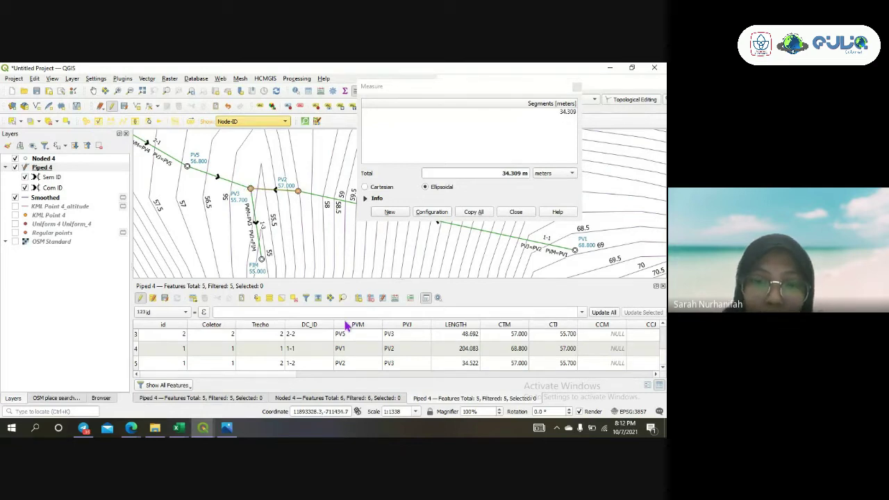
pyautogui.doubleClick(454, 363)
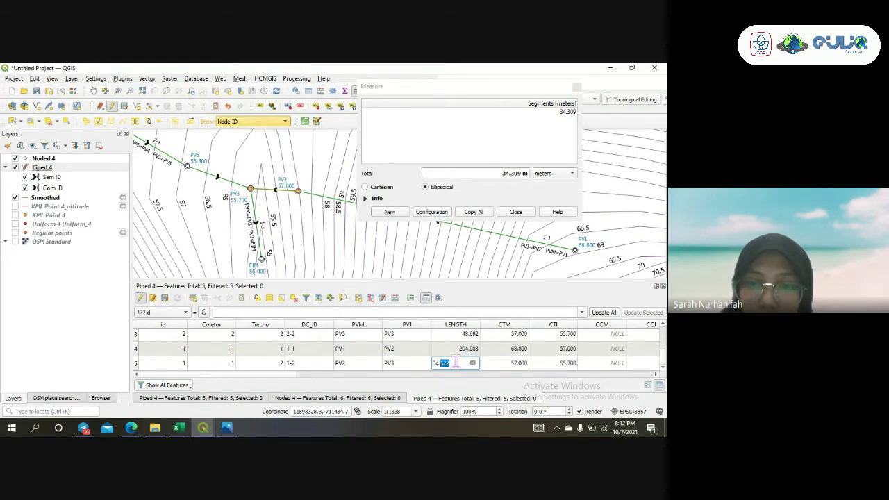
pyautogui.hotkey('shift', 'Home')
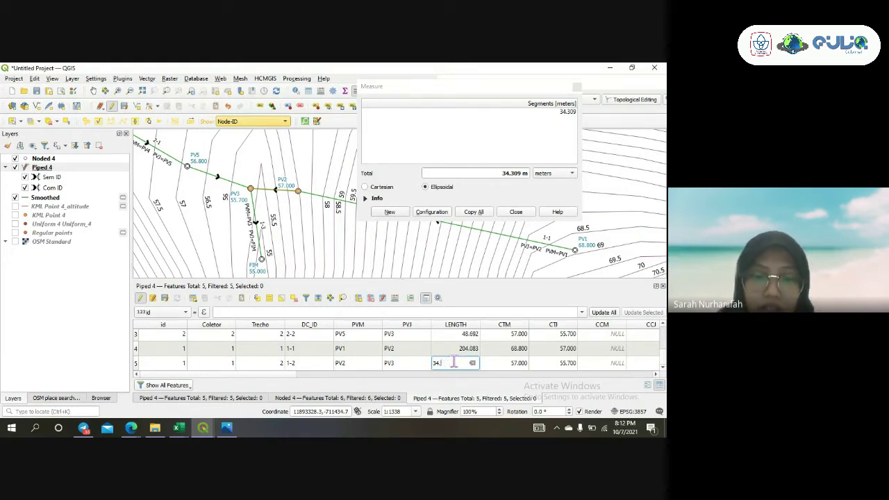
pyautogui.press('Return')
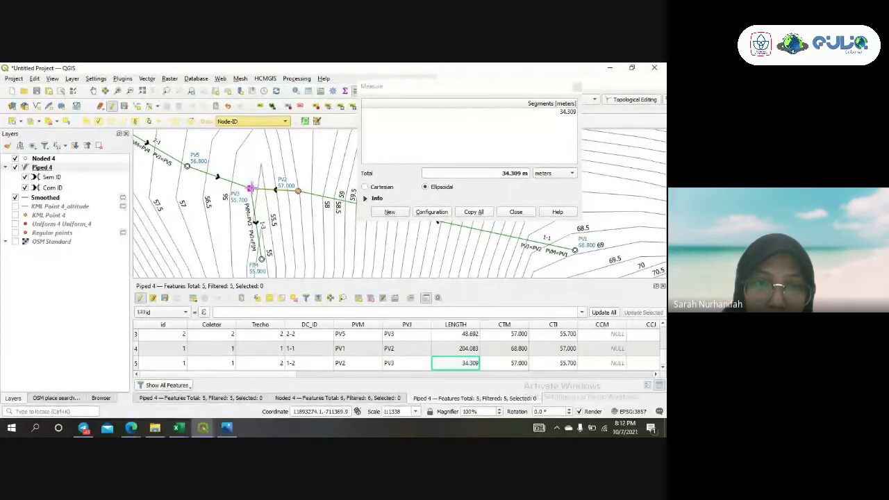
# Measure pipe 1-3 from node PV3 to FIM and set its LENGTH attribute to 51.294
pyautogui.click(251, 190)
pyautogui.click(261, 258)
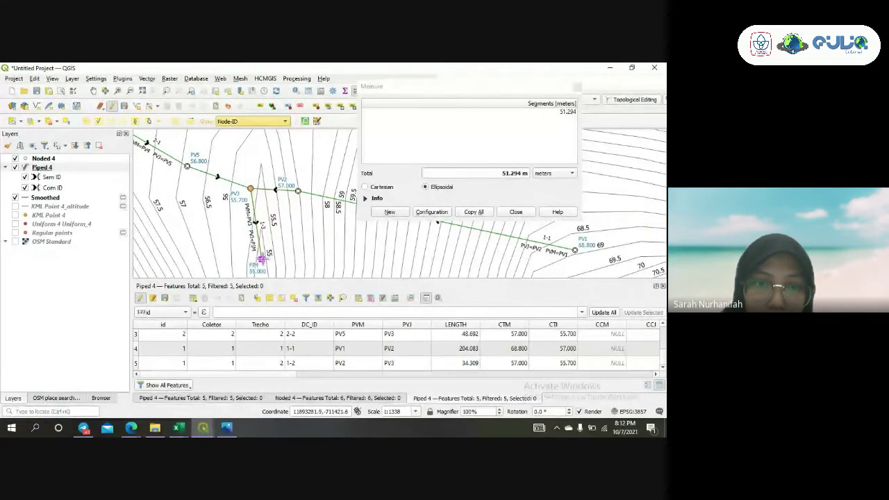
pyautogui.rightClick(261, 258)
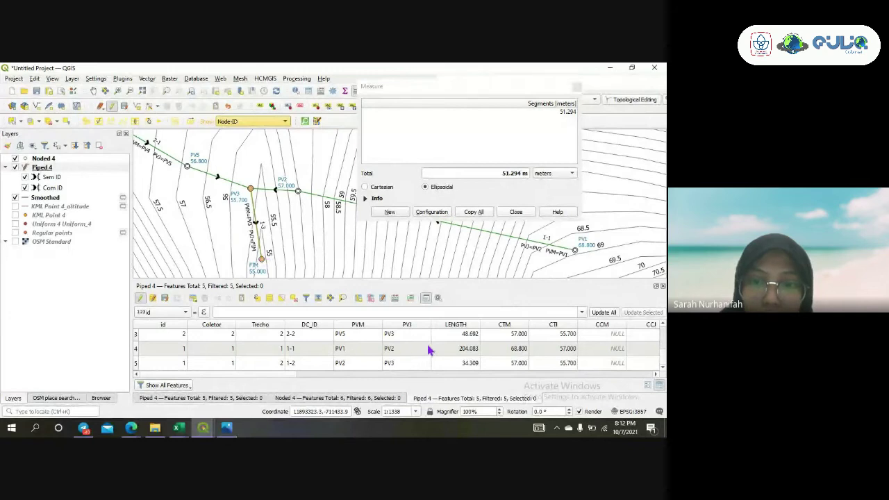
pyautogui.scroll(1, 451, 355)
pyautogui.doubleClick(463, 336)
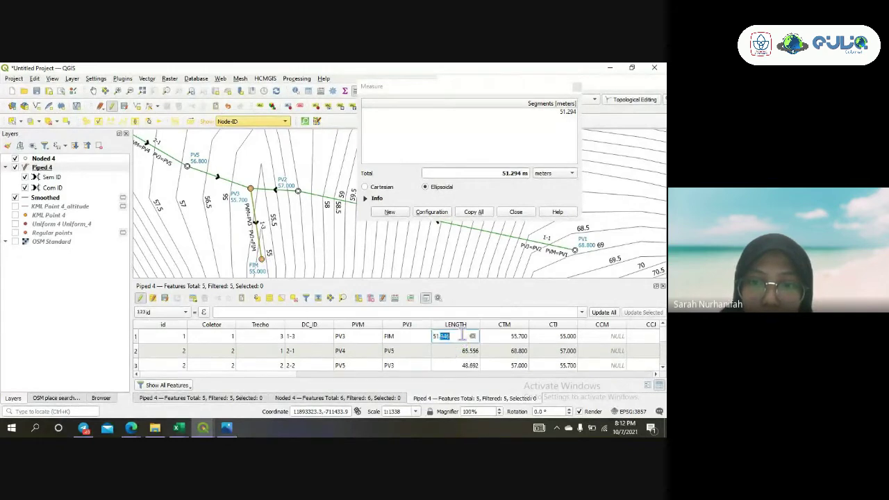
pyautogui.write('29')
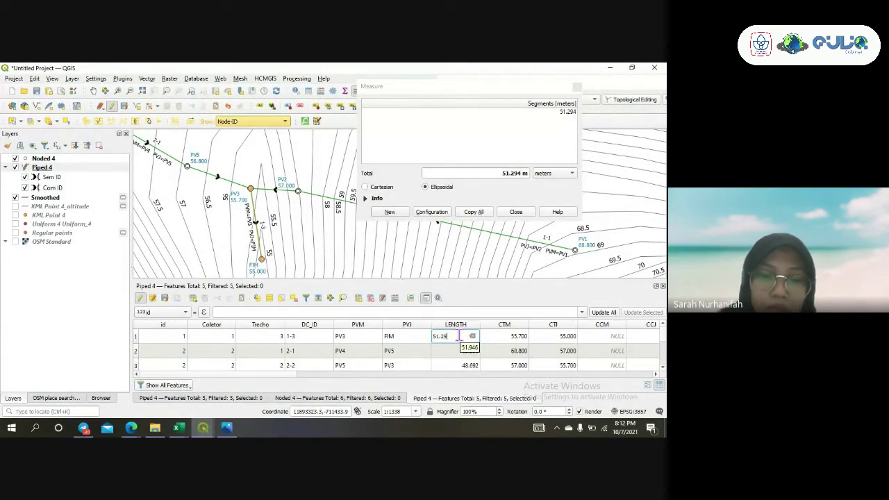
pyautogui.press('Return')
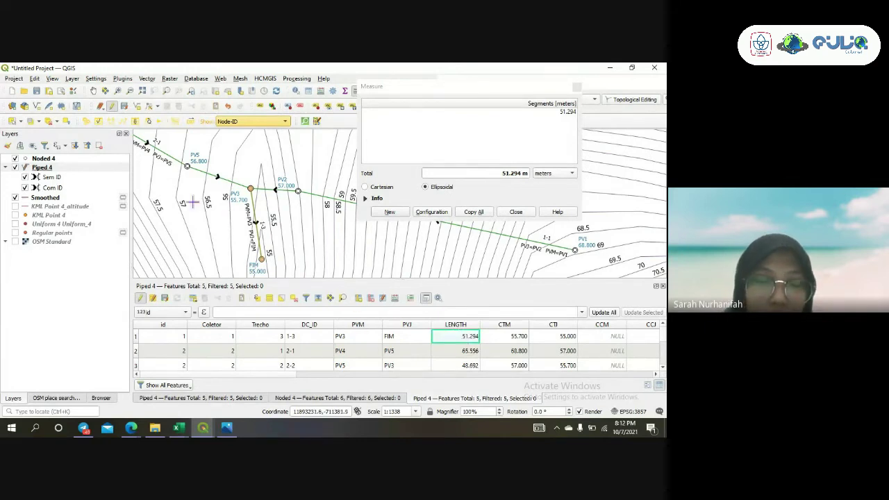
# Measure pipe 2-1 from node PV4 to PV5 and set its LENGTH attribute to 65.045
pyautogui.scroll(-1, 208, 228)
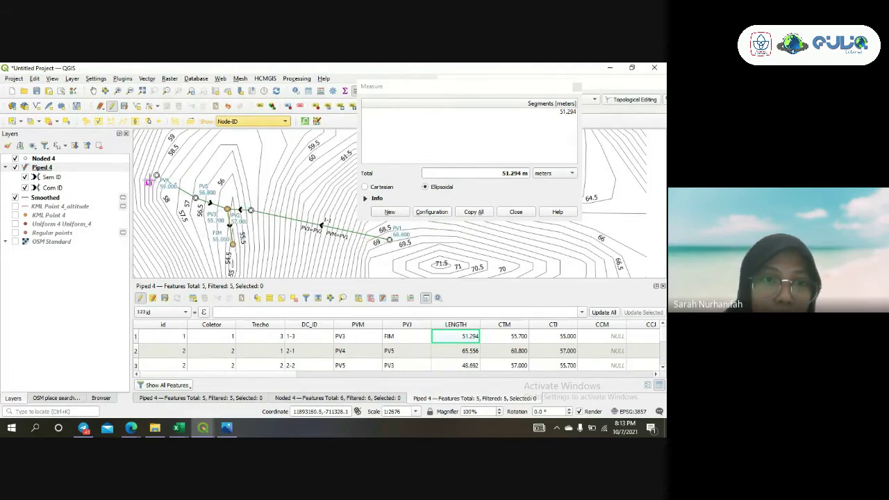
pyautogui.scroll(2, 149, 182)
pyautogui.click(177, 161)
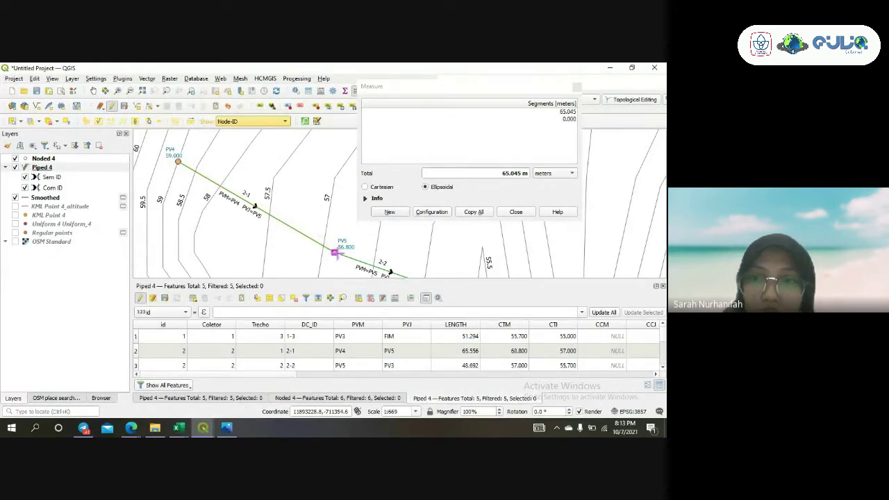
pyautogui.rightClick(335, 252)
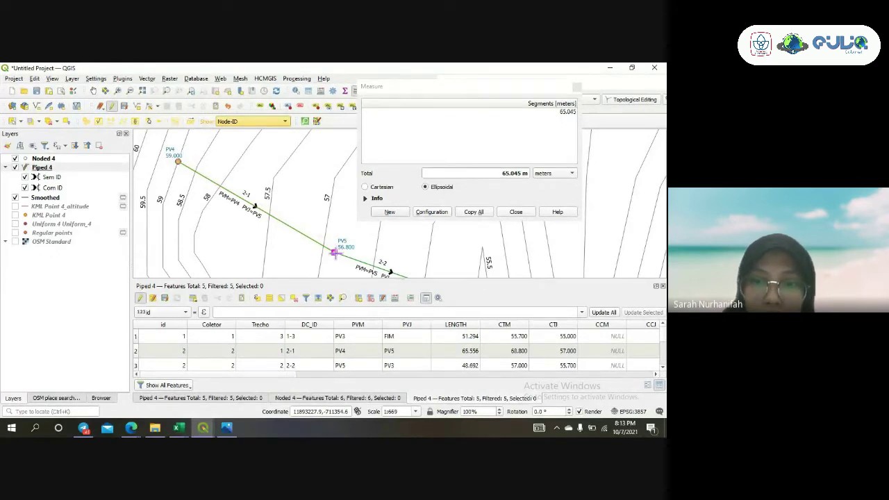
pyautogui.doubleClick(475, 353)
pyautogui.press('BackSpace')
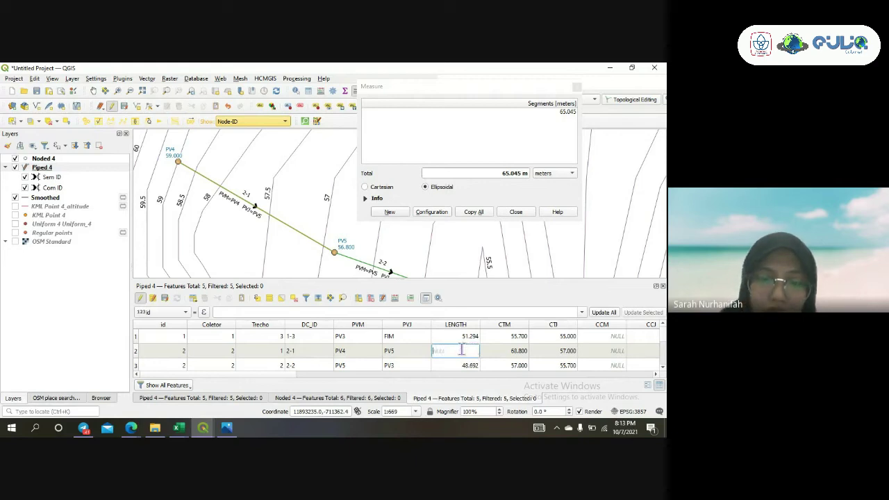
pyautogui.write('65')
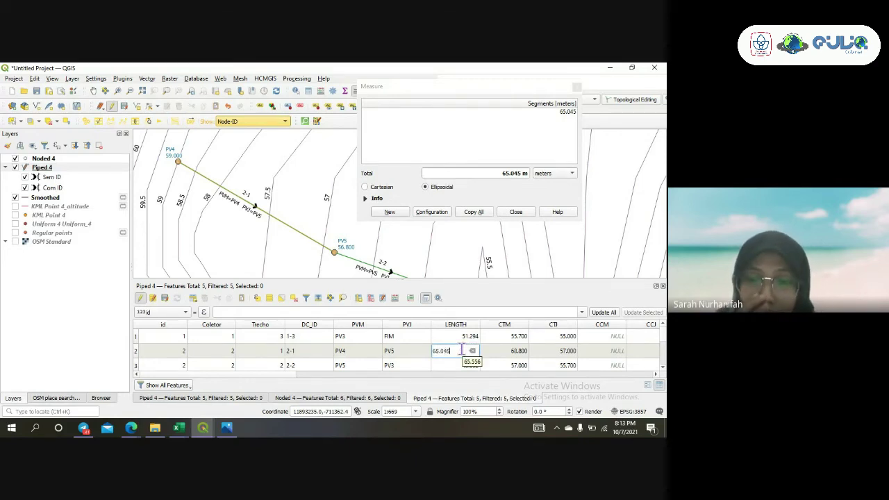
pyautogui.write('.045')
pyautogui.press('Return')
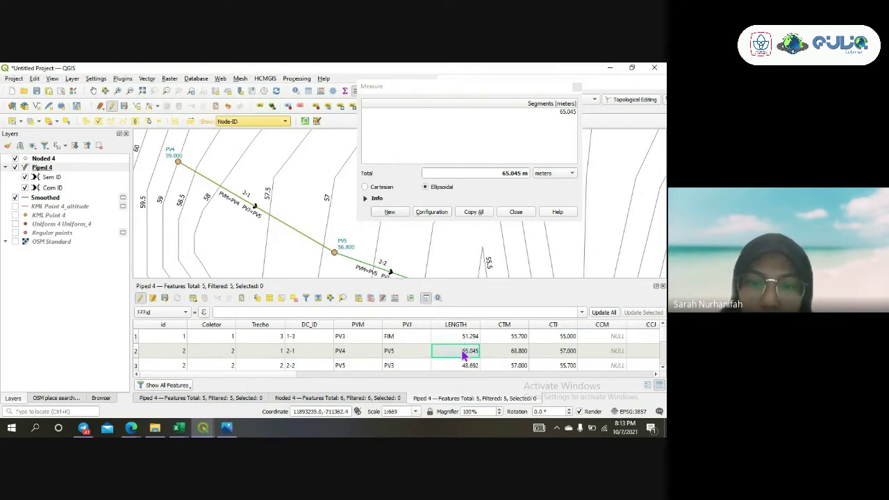
# Measure the length of pipe 2-2 on the map from node PV5 to node PV3
pyautogui.scroll(-1, 383, 262)
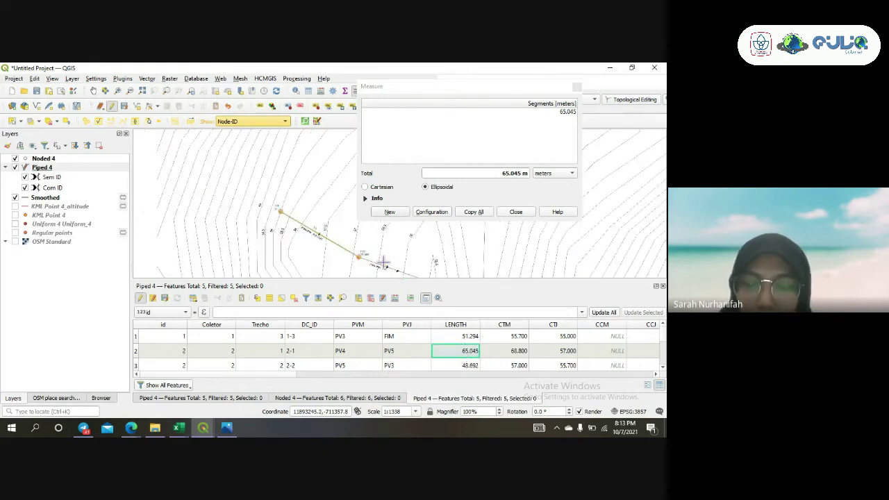
pyautogui.scroll(-2, 383, 262)
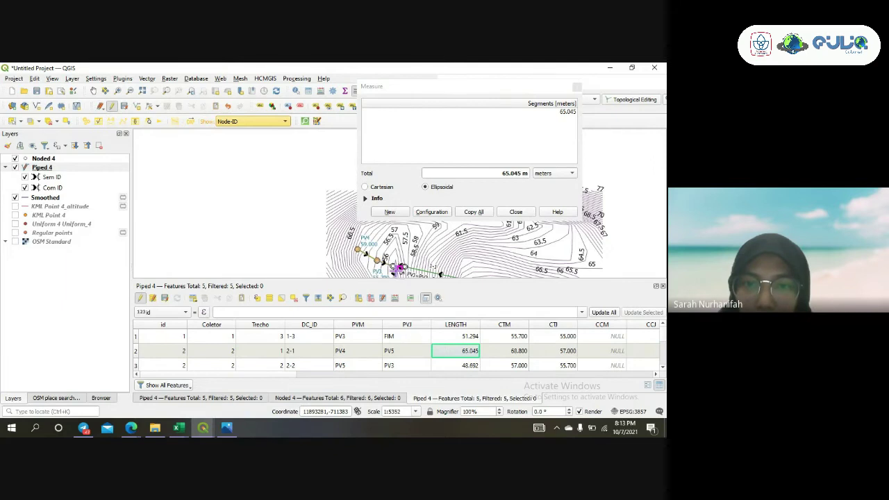
pyautogui.scroll(2, 399, 266)
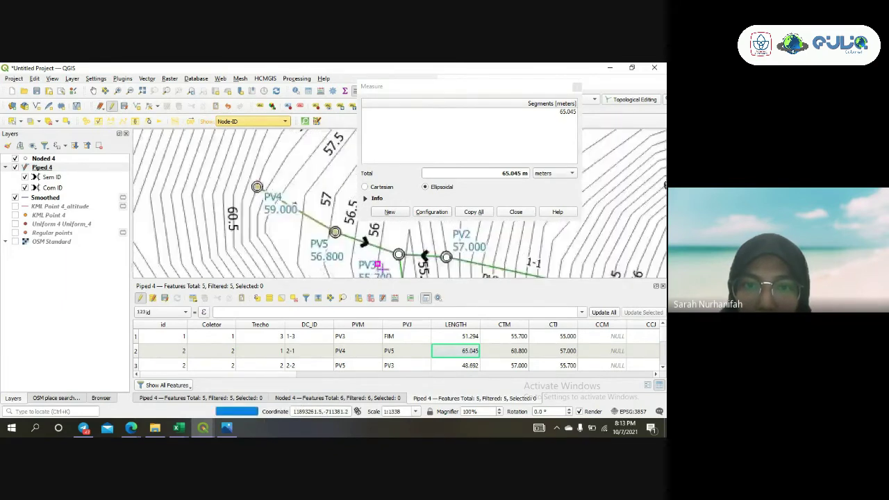
pyautogui.click(335, 231)
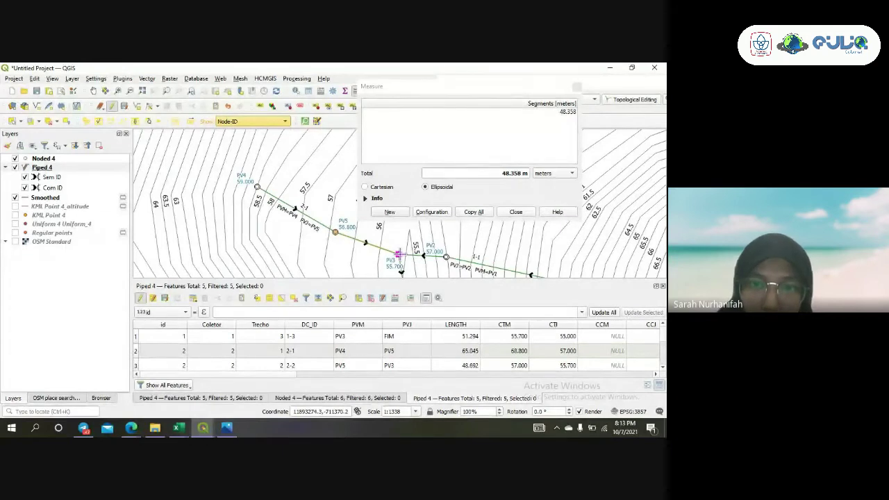
pyautogui.rightClick(400, 256)
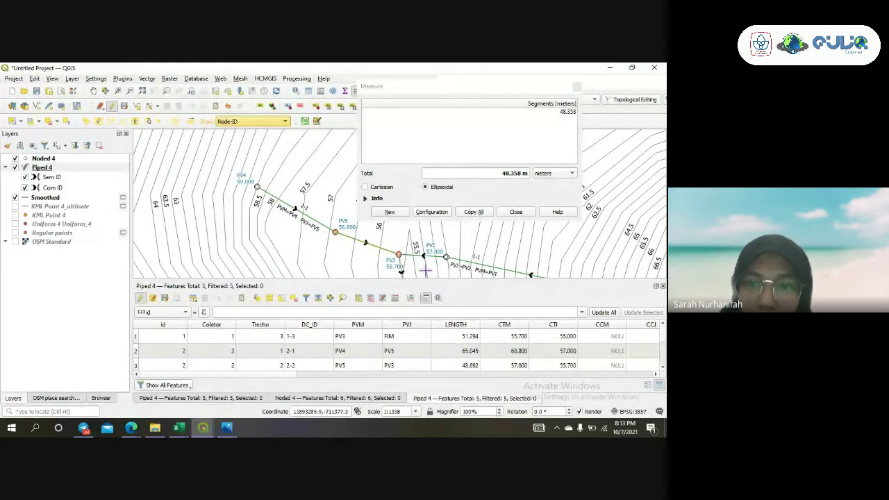
# Set the LENGTH of pipe 2-2 to 48.358 in the Piped 4 attribute table
pyautogui.doubleClick(469, 365)
pyautogui.scroll(-1, 470, 365)
pyautogui.doubleClick(469, 365)
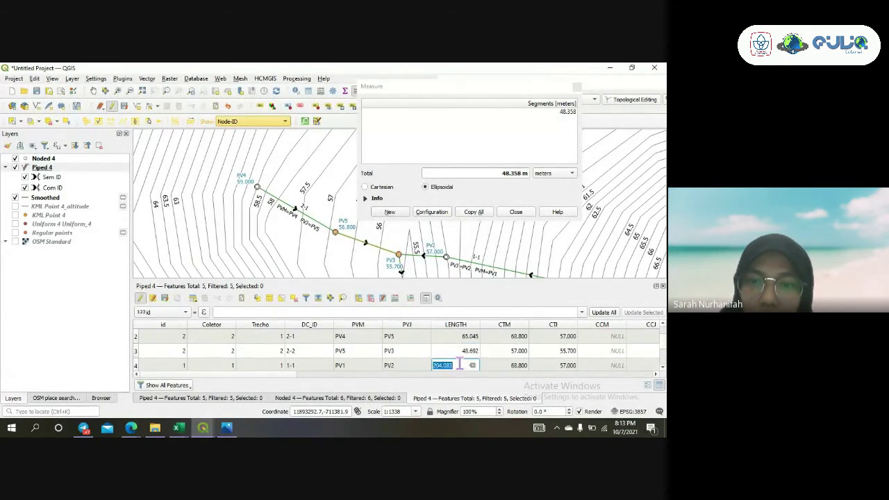
pyautogui.scroll(-1, 470, 365)
pyautogui.doubleClick(459, 337)
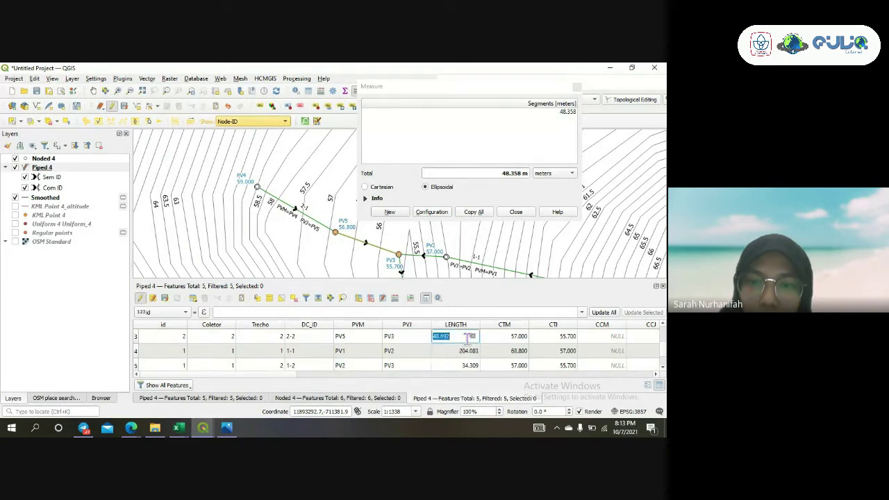
pyautogui.click(460, 338)
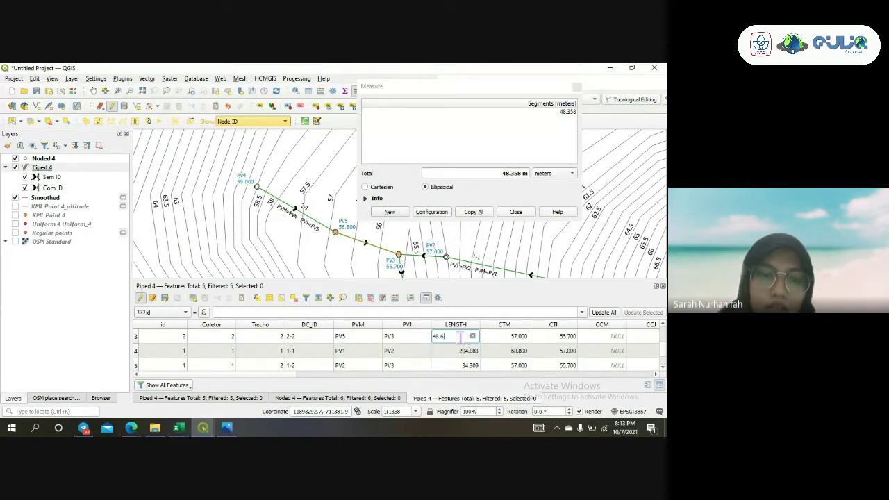
pyautogui.write('48.358')
pyautogui.press('Return')
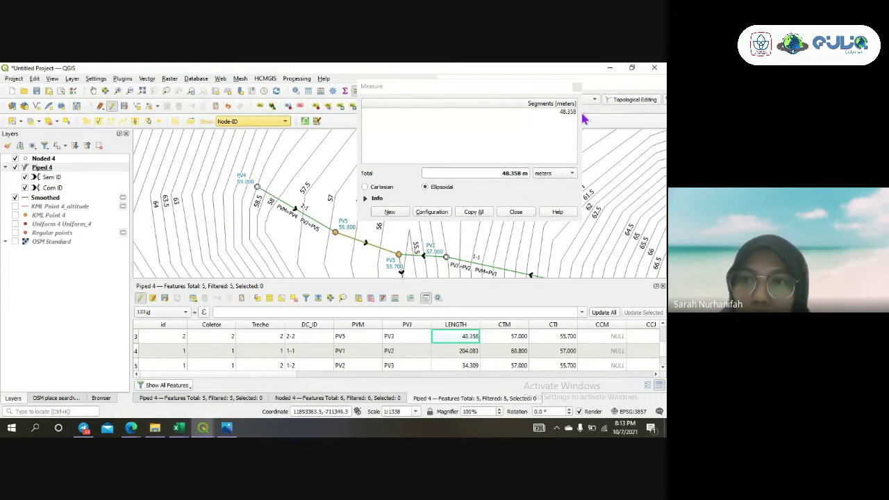
# Finish measuring and save the Piped 4 layer's length edits
pyautogui.click(575, 89)
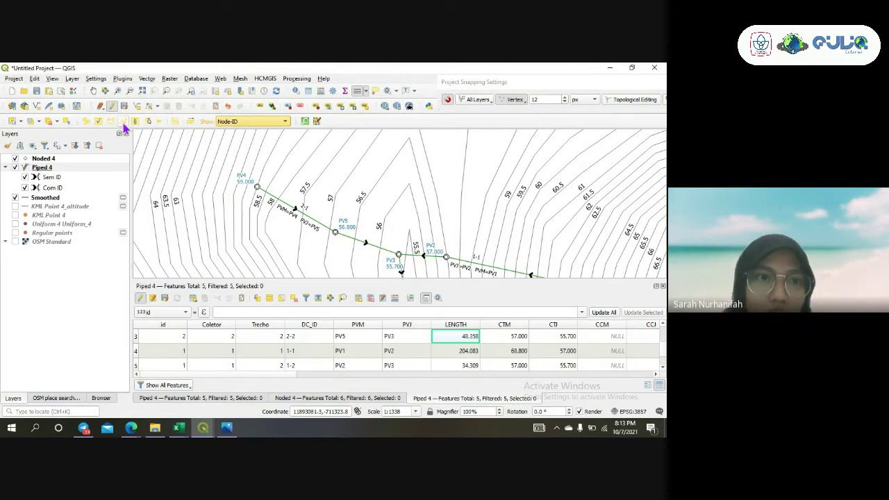
pyautogui.click(165, 297)
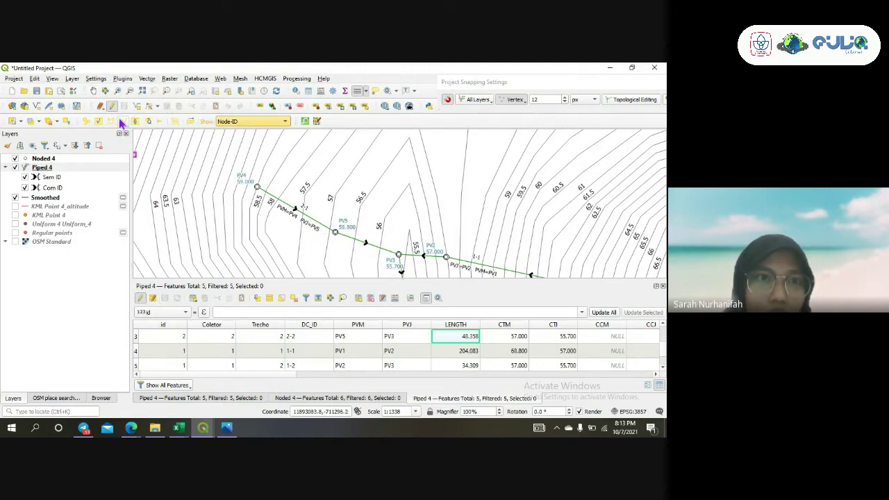
pyautogui.click(93, 90)
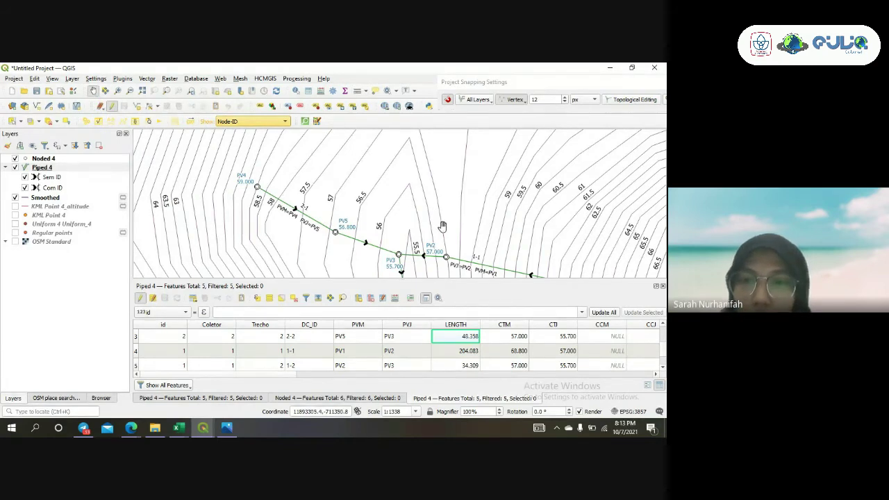
# Match pipe 2-1's elevations to nodes PV4 and PV5 by setting CTM to 59 and CTJ to 56.8
pyautogui.moveTo(442, 225); pyautogui.dragTo(306, 154)
pyautogui.moveTo(549, 238); pyautogui.dragTo(500, 237)
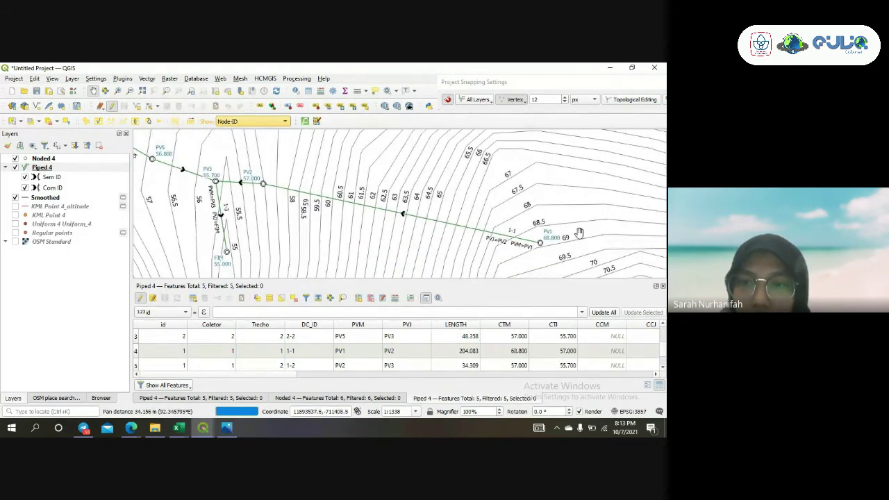
pyautogui.moveTo(562, 235); pyautogui.dragTo(533, 231)
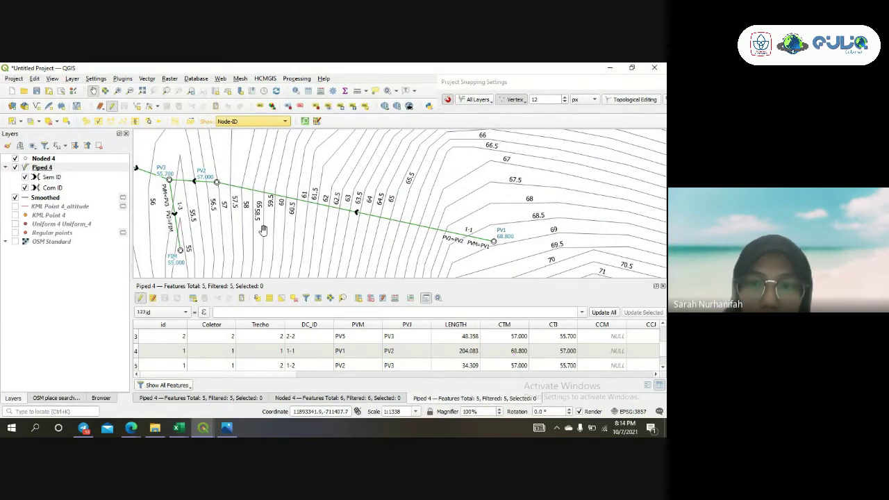
pyautogui.moveTo(266, 232); pyautogui.dragTo(406, 223)
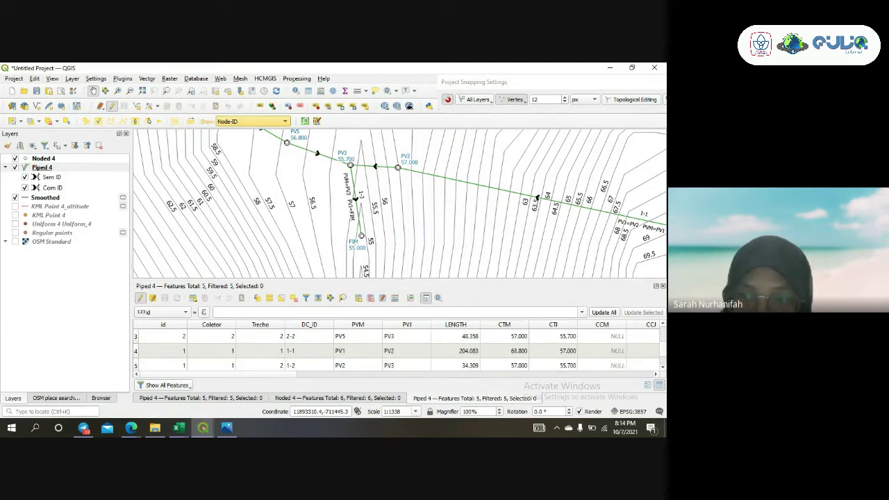
pyautogui.moveTo(663, 357); pyautogui.dragTo(665, 340)
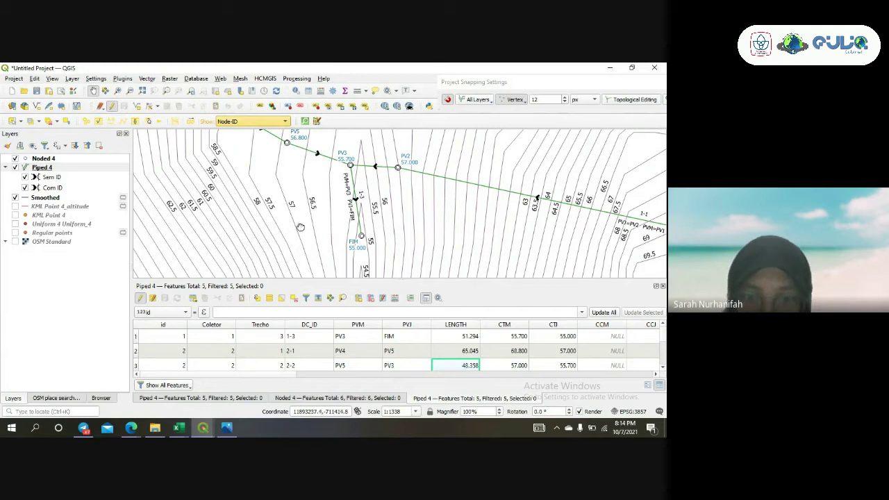
pyautogui.moveTo(299, 226); pyautogui.dragTo(497, 306)
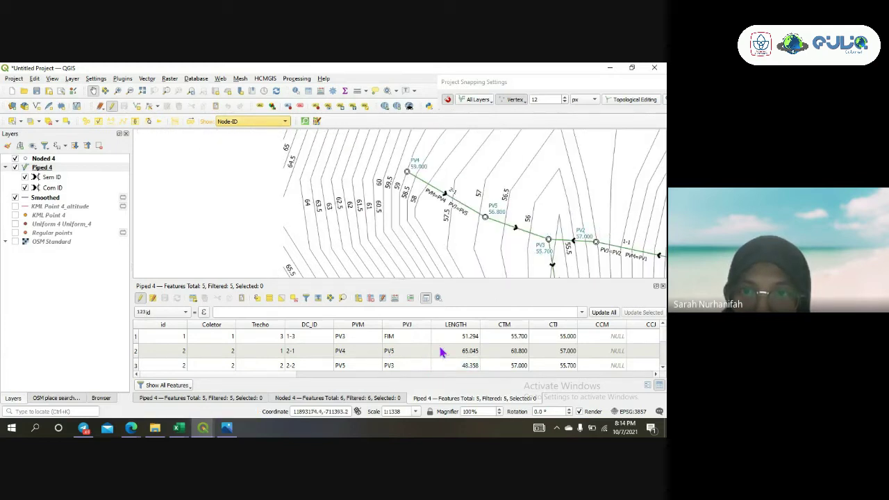
pyautogui.doubleClick(506, 351)
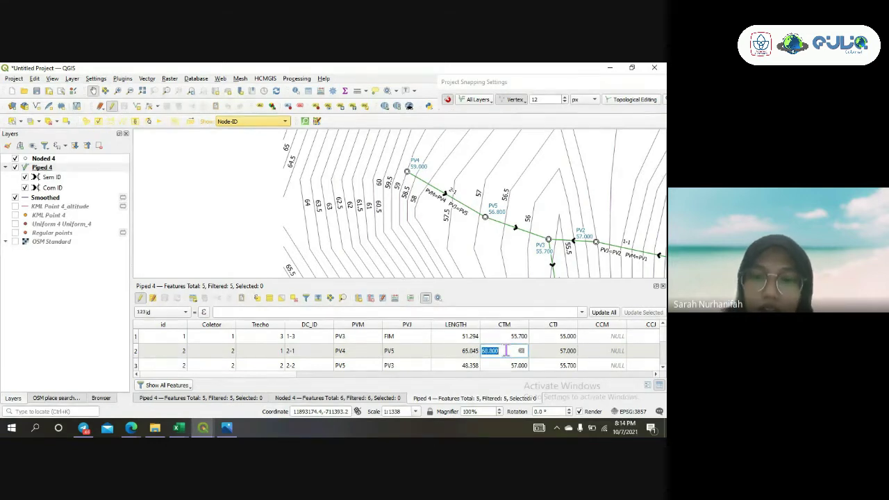
pyautogui.write('59')
pyautogui.press('Return')
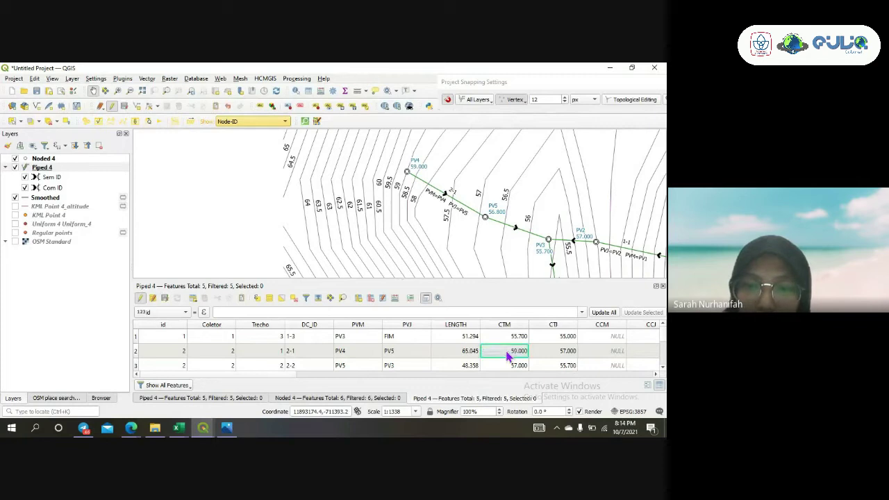
pyautogui.doubleClick(553, 351)
pyautogui.write('56.8')
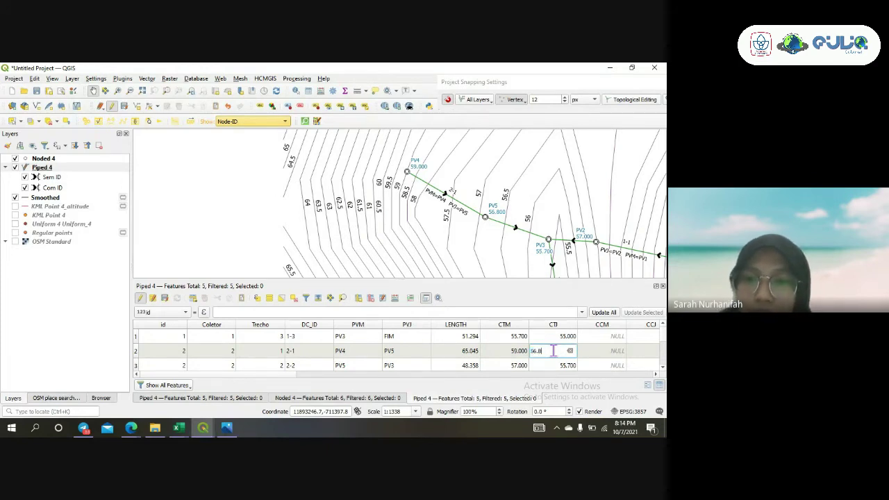
pyautogui.press('Return')
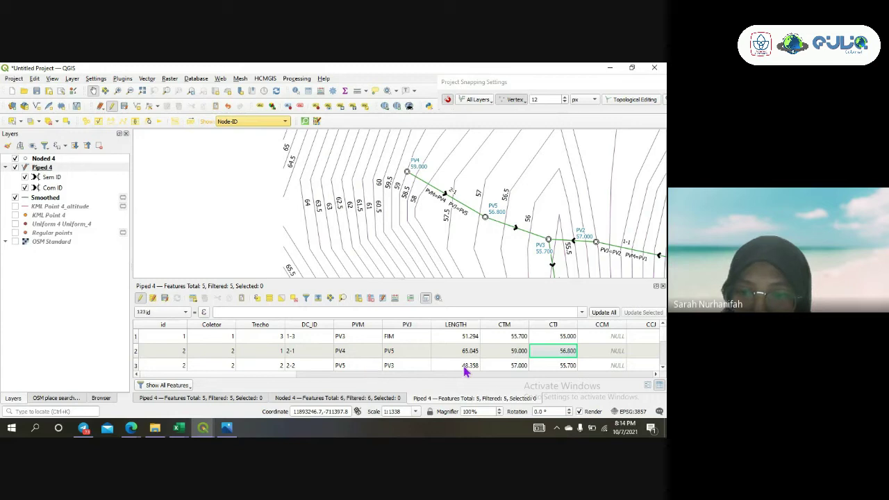
# Set the CTM of pipe 2-2 to 56.8 to match node PV5 and save the layer edits
pyautogui.doubleClick(510, 365)
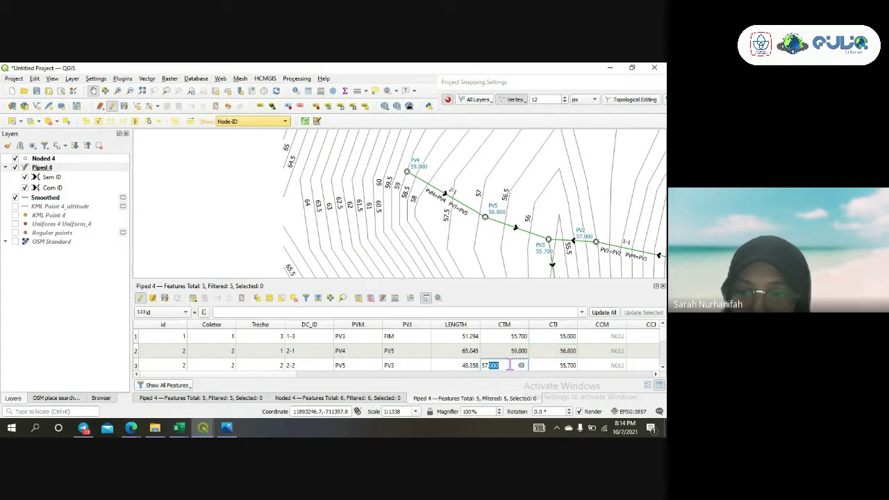
pyautogui.press('BackSpace')
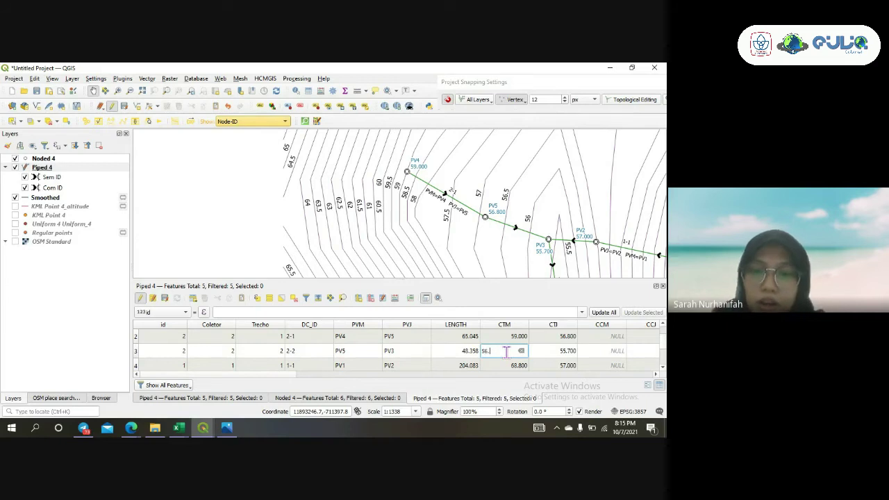
pyautogui.write('56.8')
pyautogui.press('Return')
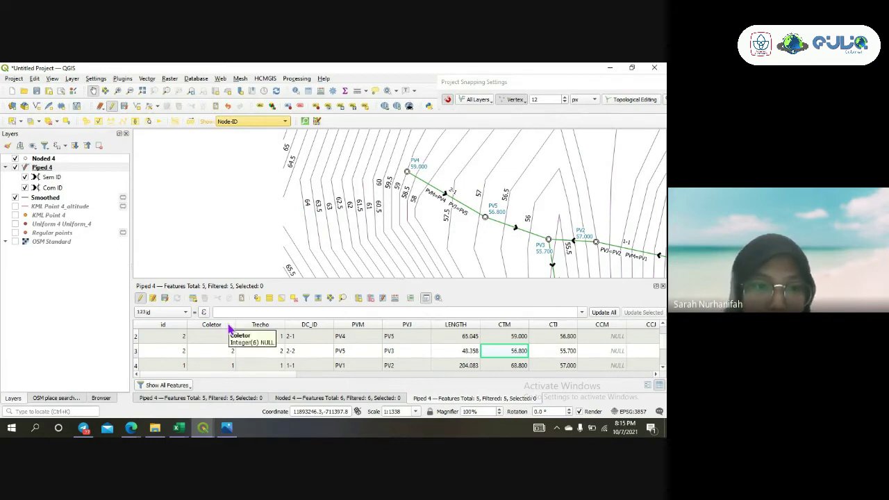
pyautogui.click(166, 298)
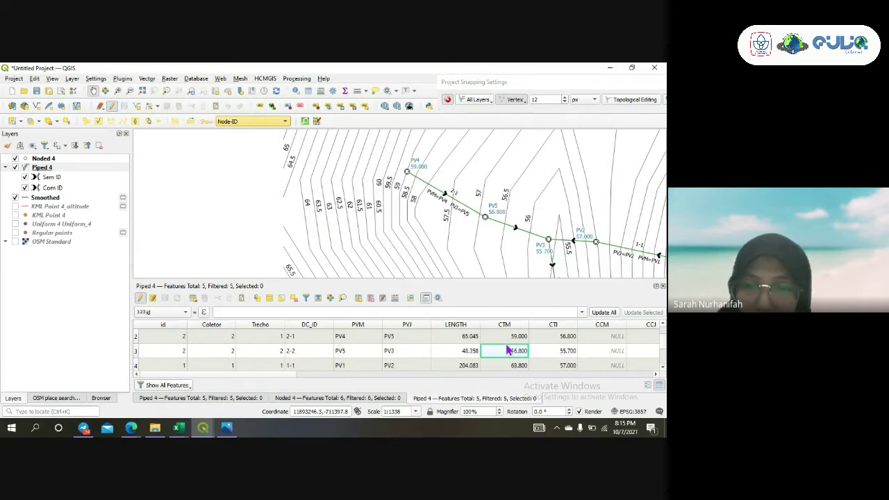
pyautogui.scroll(1, 507, 351)
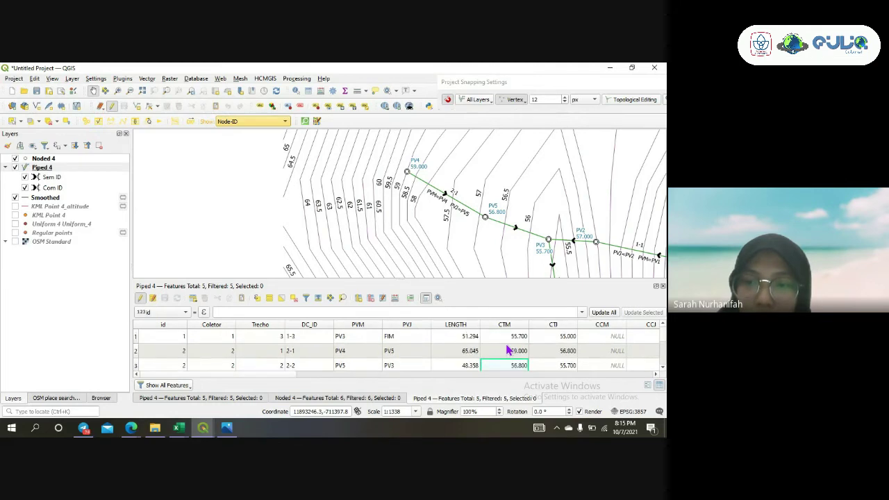
pyautogui.hscroll(3, 559, 355)
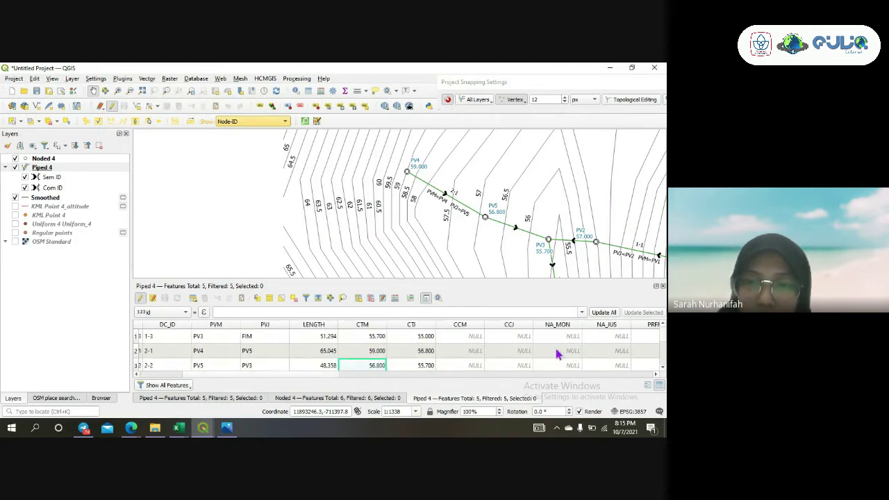
pyautogui.moveTo(557, 226); pyautogui.dragTo(456, 220)
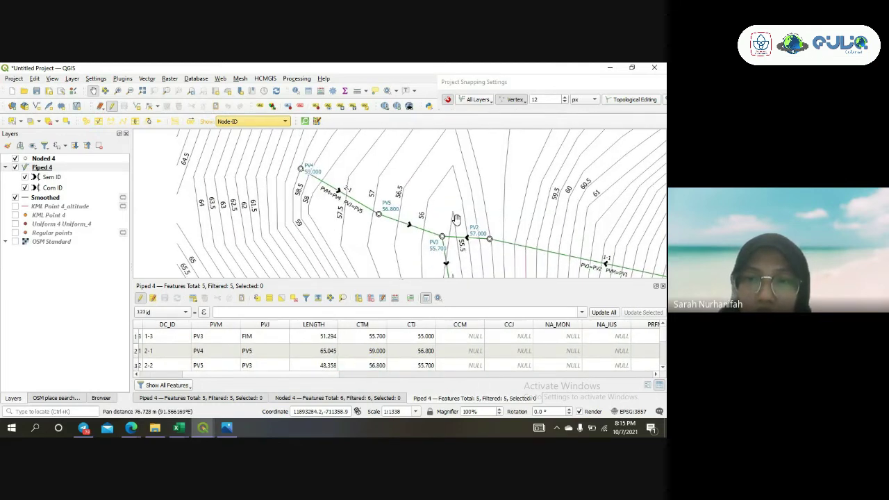
pyautogui.scroll(-1, 456, 220)
pyautogui.moveTo(549, 273); pyautogui.dragTo(443, 271)
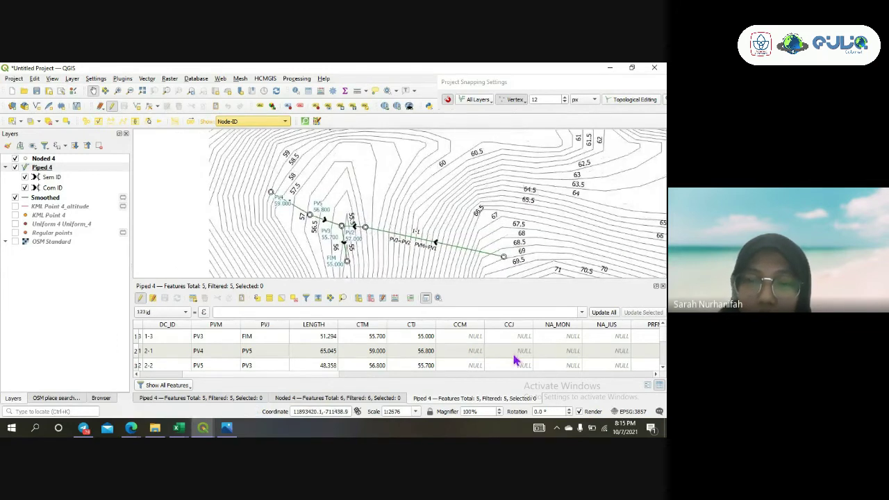
# Set Q_CONC_INI to 0 for all five pipes in the Piped 4 attribute table
pyautogui.hscroll(3, 544, 355)
pyautogui.hscroll(2, 544, 355)
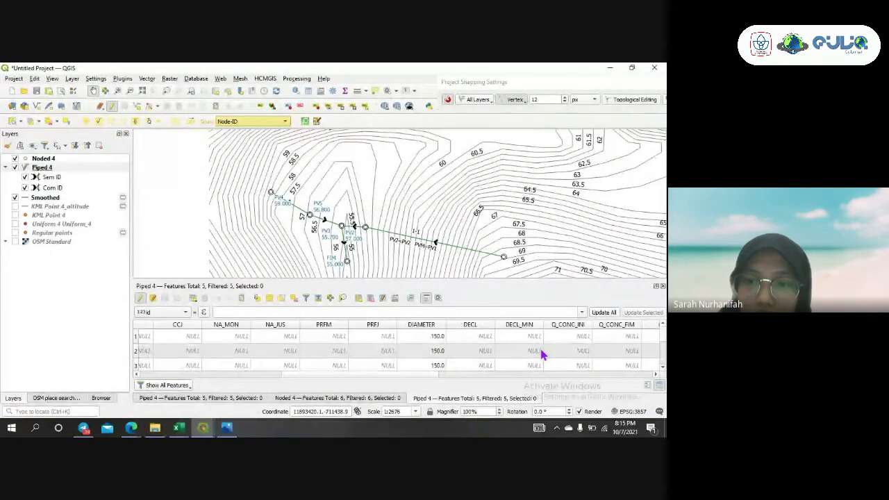
pyautogui.hscroll(2, 541, 354)
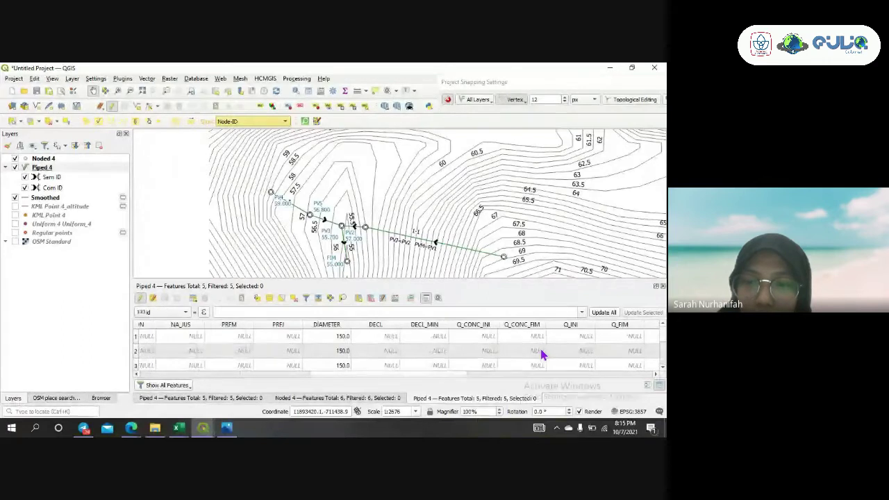
pyautogui.doubleClick(477, 336)
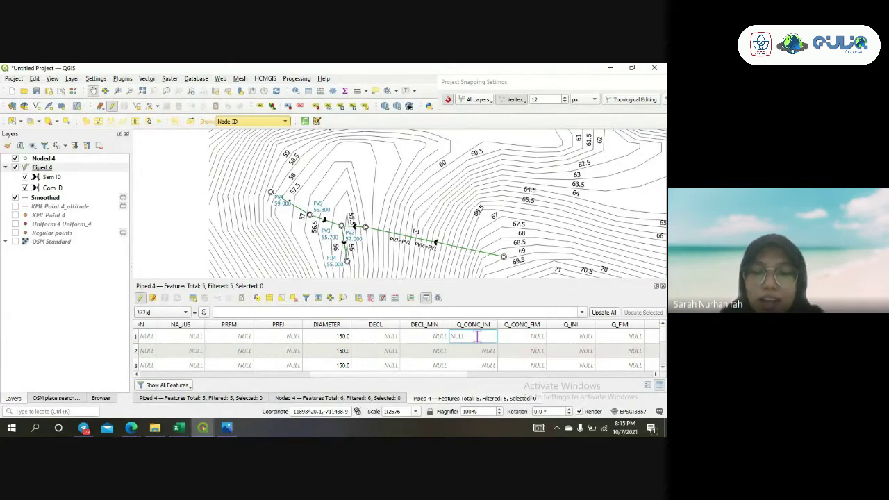
pyautogui.write('0')
pyautogui.press('Down')
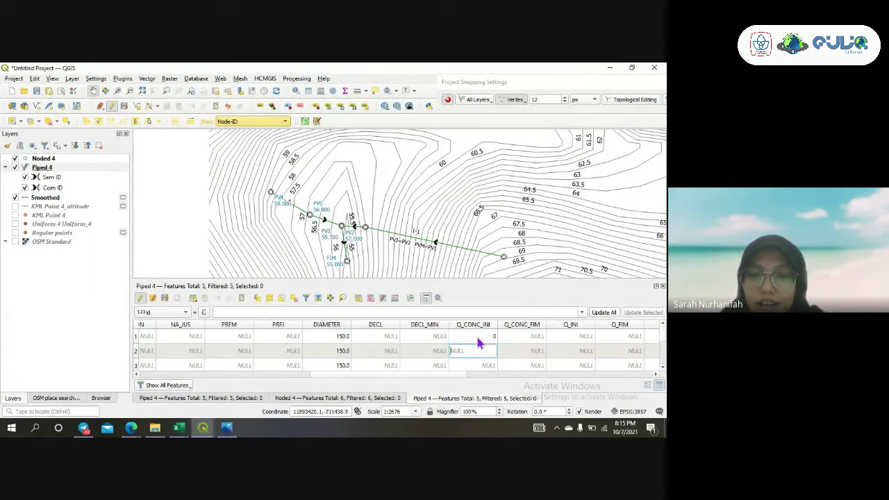
pyautogui.write('0')
pyautogui.press('Down')
pyautogui.write('0')
pyautogui.press('Down')
pyautogui.write('0')
pyautogui.press('Down')
pyautogui.write('0')
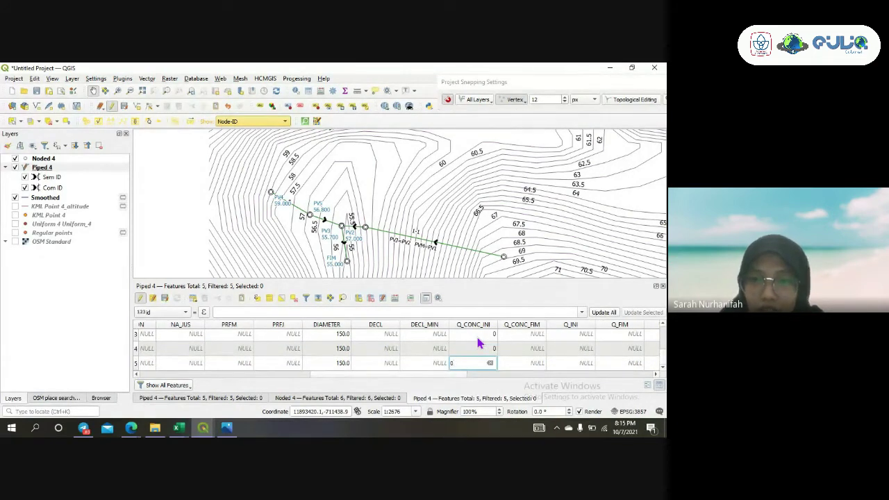
# Enter 0 as Q_CONC_FIM for each of the five pipes and save the Piped 4 layer edits
pyautogui.scroll(1, 479, 342)
pyautogui.click(517, 335)
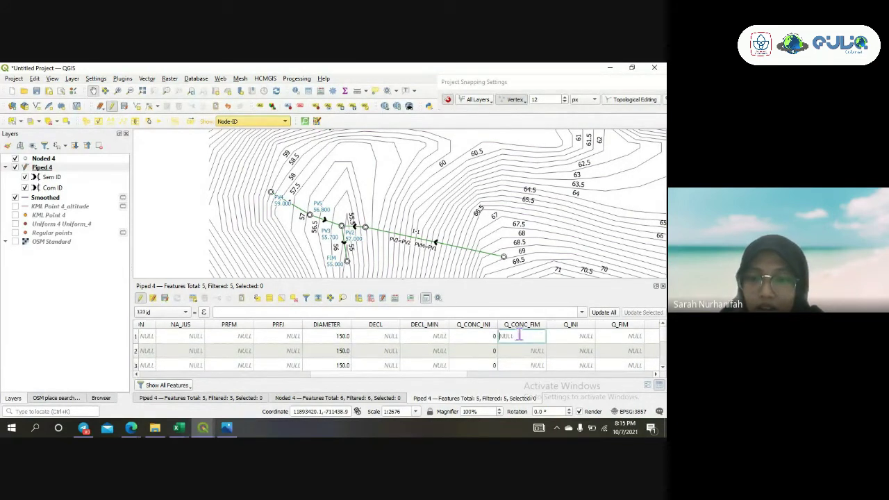
pyautogui.write('0')
pyautogui.press('Down')
pyautogui.write('0')
pyautogui.press('Down')
pyautogui.write('0')
pyautogui.press('Down')
pyautogui.write('0')
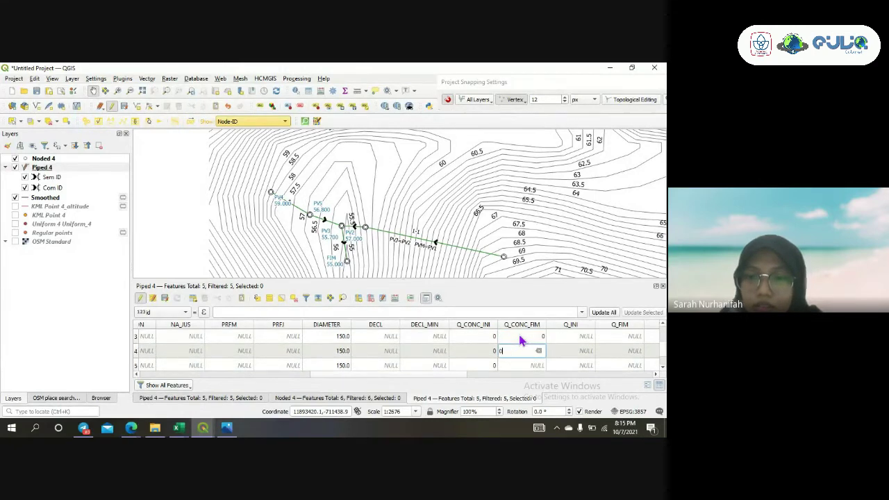
pyautogui.press('Down')
pyautogui.write('0')
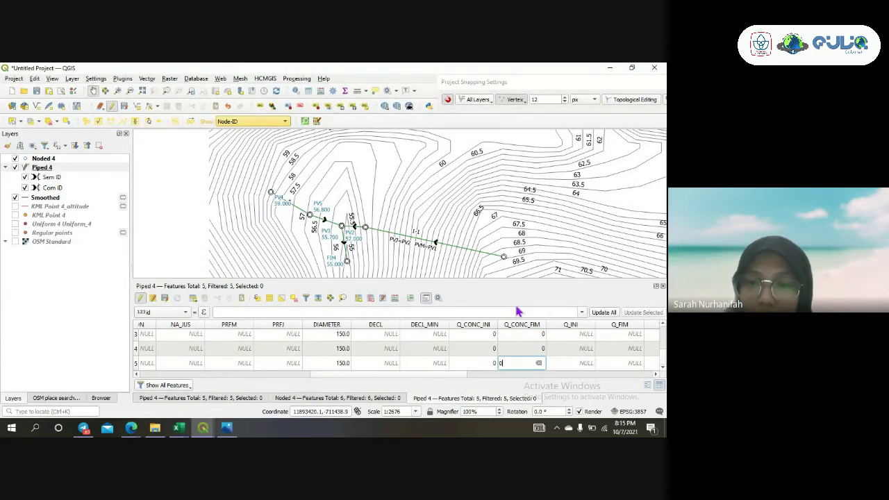
pyautogui.click(165, 297)
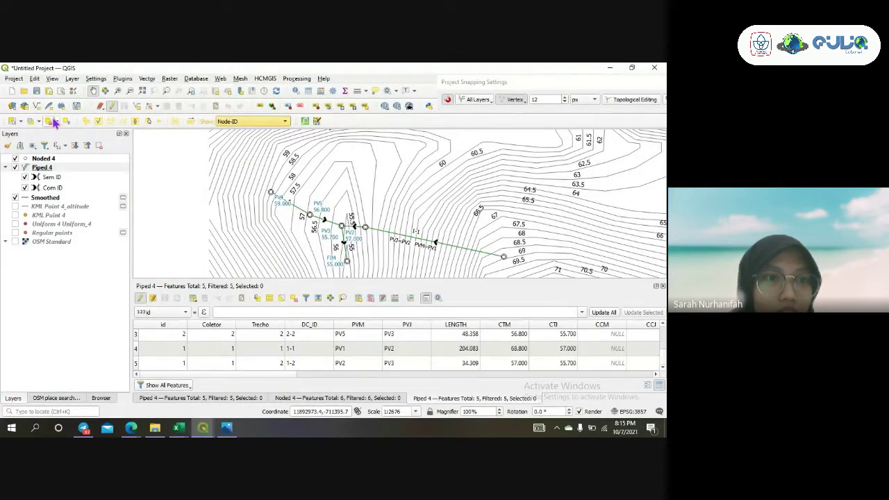
# End the editing session on Piped 4 and try to calculate the network's flows with Calculate Flow
pyautogui.click(112, 106)
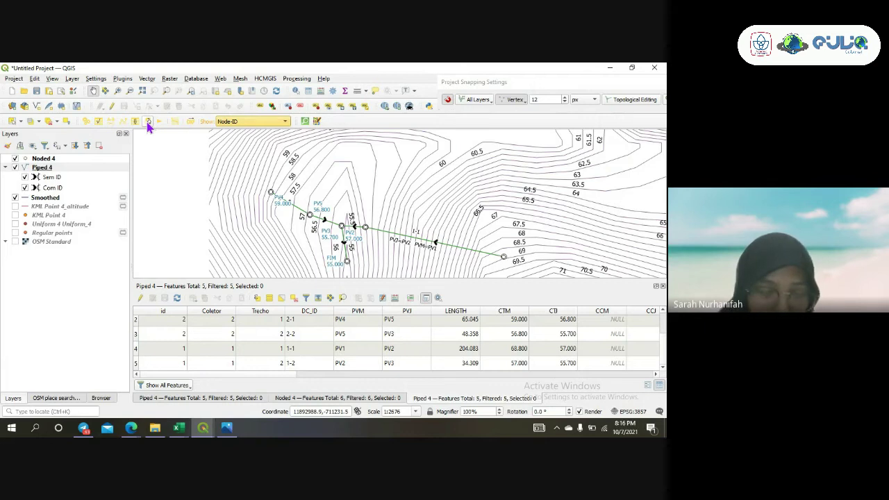
pyautogui.click(148, 123)
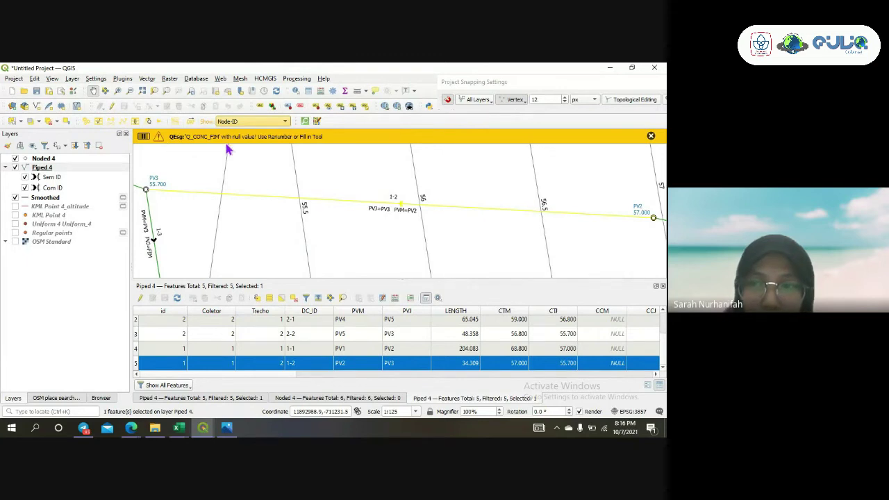
pyautogui.scroll(-1, 317, 246)
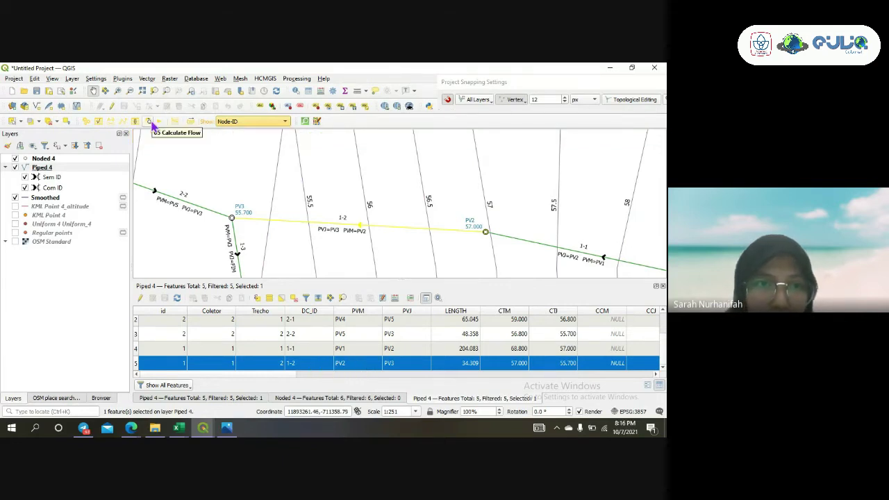
pyautogui.click(148, 125)
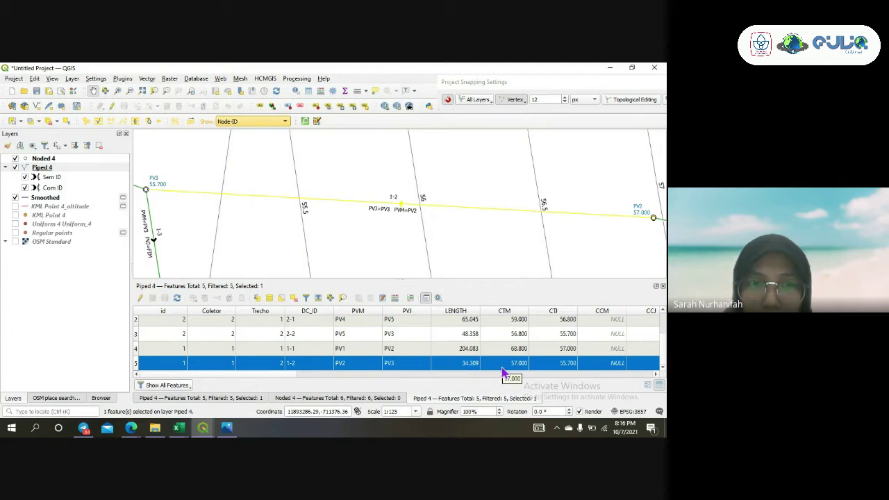
# Reopen Piped 4 for editing, set the Q_CONC_FIM of pipe 1-2 to 0, and save the layer edits
pyautogui.hscroll(1, 550, 373)
pyautogui.hscroll(5, 550, 373)
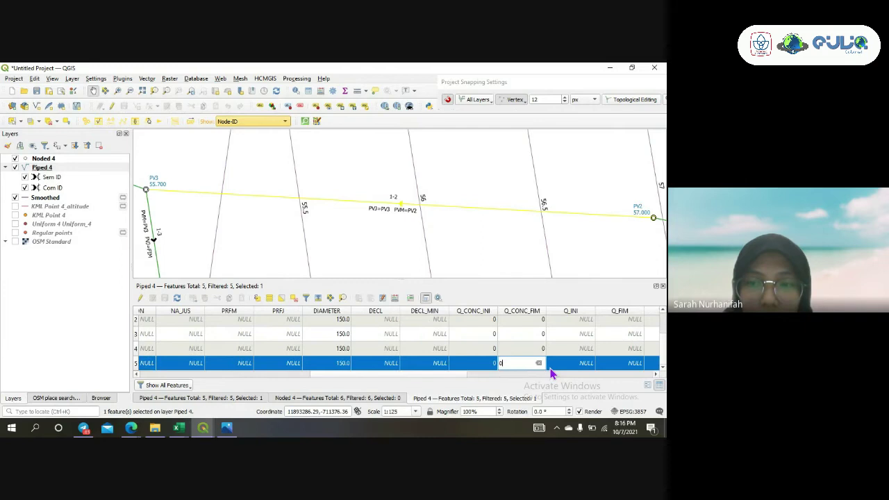
pyautogui.press('BackSpace')
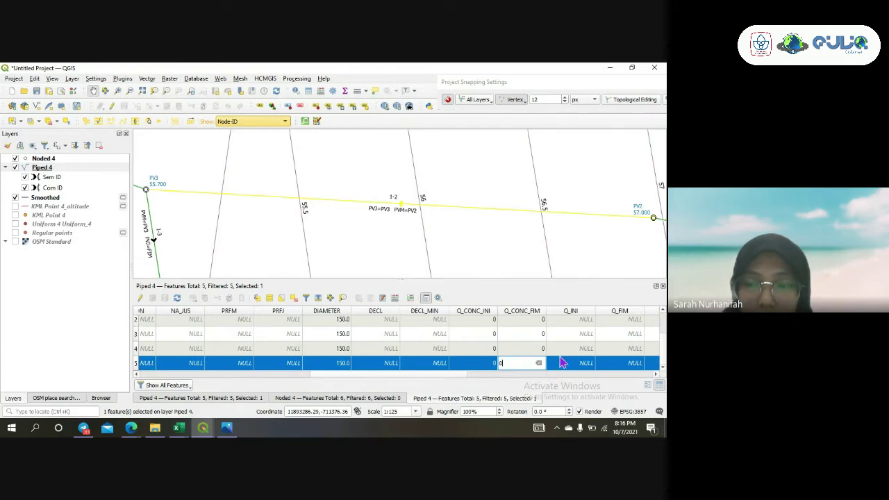
pyautogui.click(564, 364)
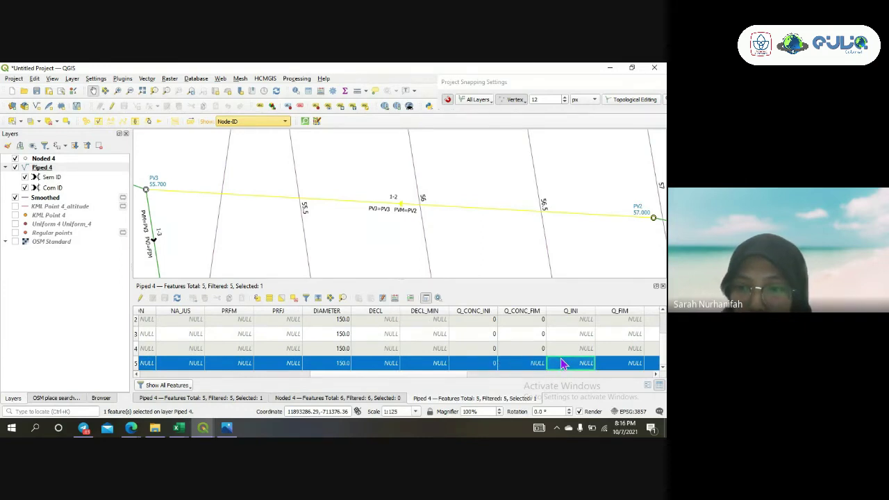
pyautogui.click(534, 366)
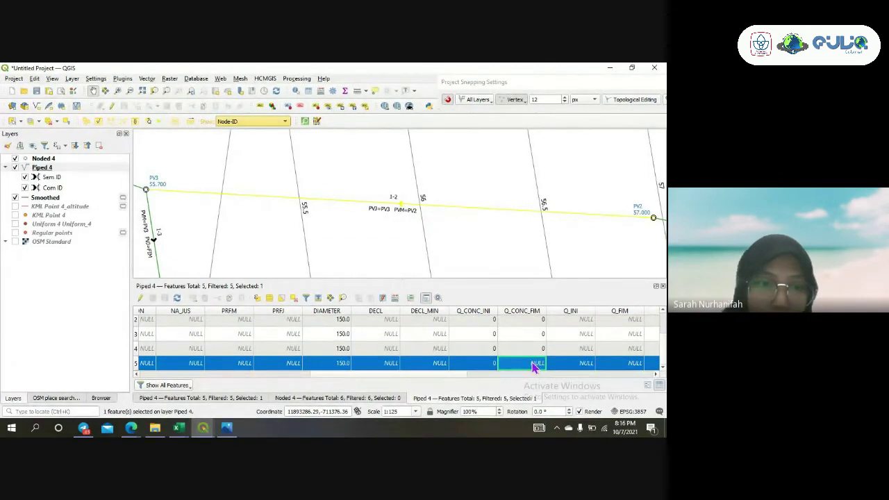
pyautogui.click(141, 298)
pyautogui.click(516, 361)
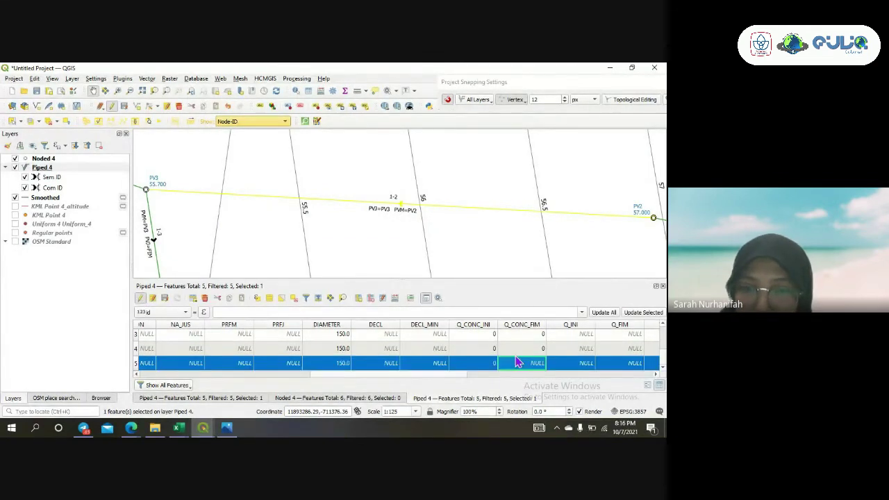
pyautogui.click(518, 361)
pyautogui.write('0')
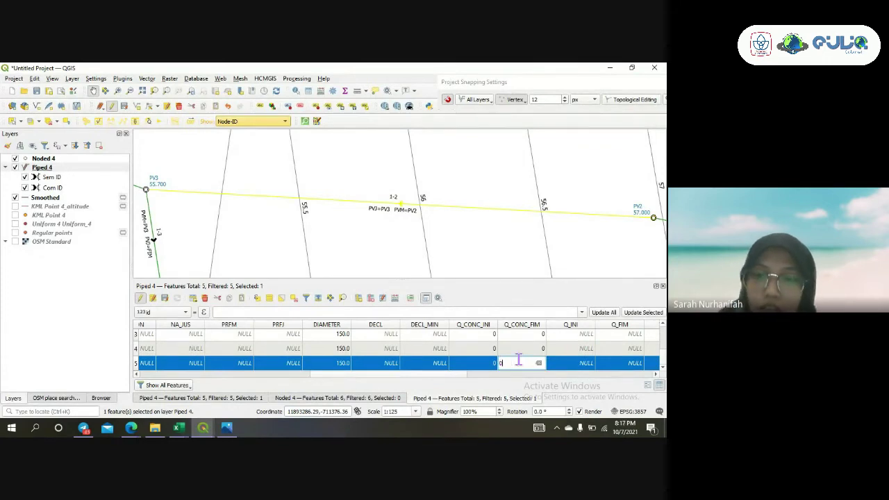
pyautogui.press('Return')
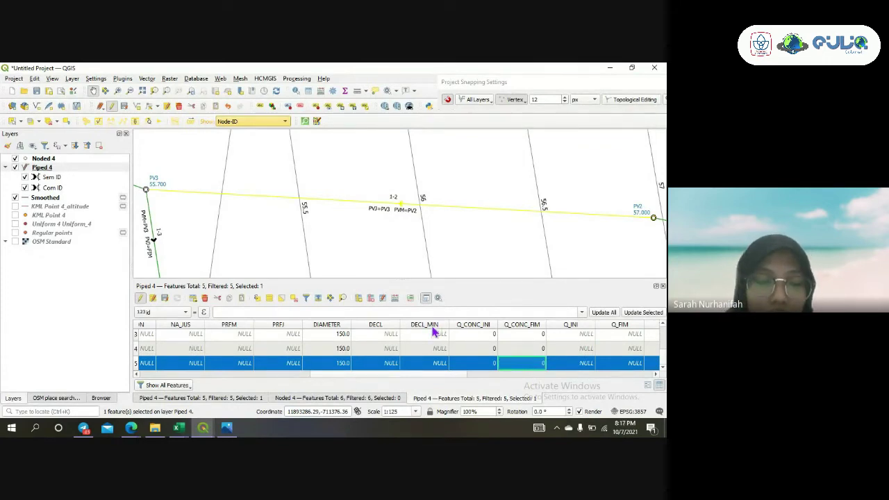
pyautogui.click(166, 299)
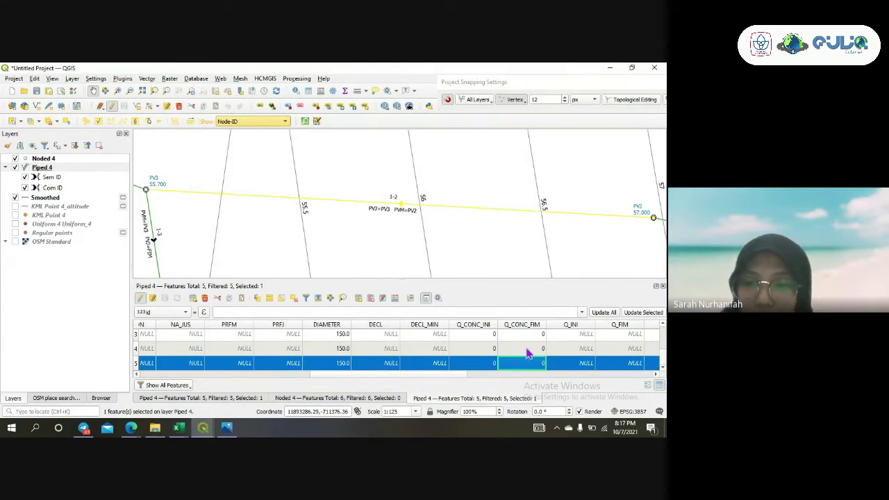
# Calculate the flows of the Piped 4 pipe network
pyautogui.scroll(1, 524, 353)
pyautogui.scroll(-1, 526, 353)
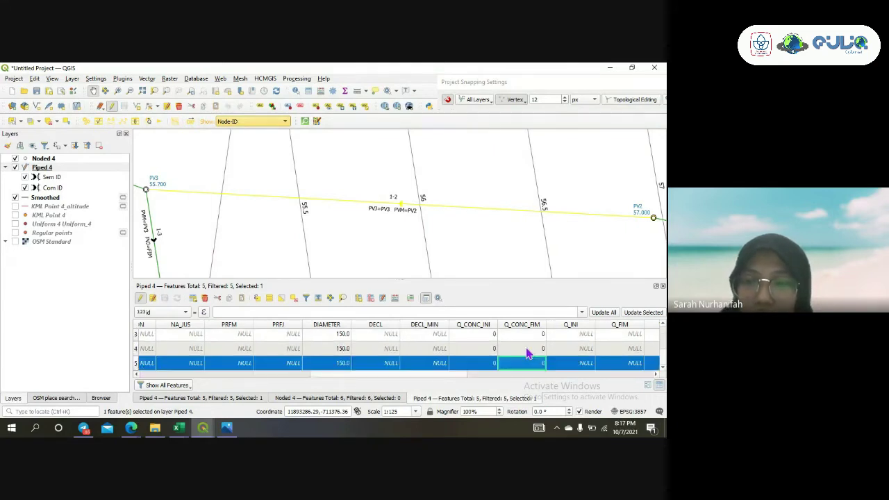
pyautogui.click(148, 124)
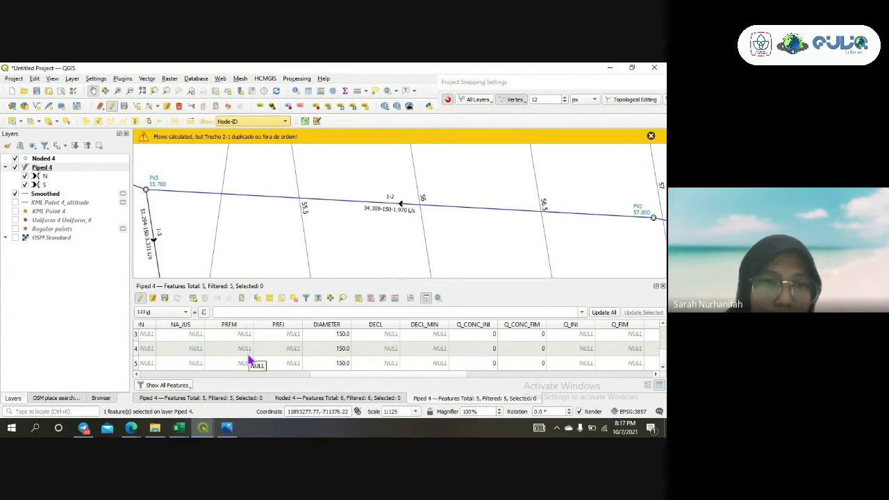
# Examine the order and attributes of pipe 2-1 and its neighbours in the Piped 4 table and on the map
pyautogui.hscroll(-5, 250, 359)
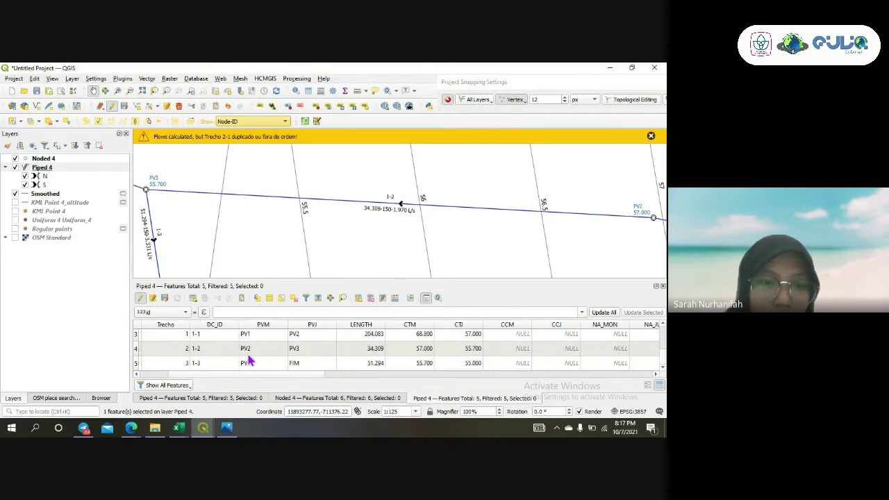
pyautogui.scroll(1, 250, 360)
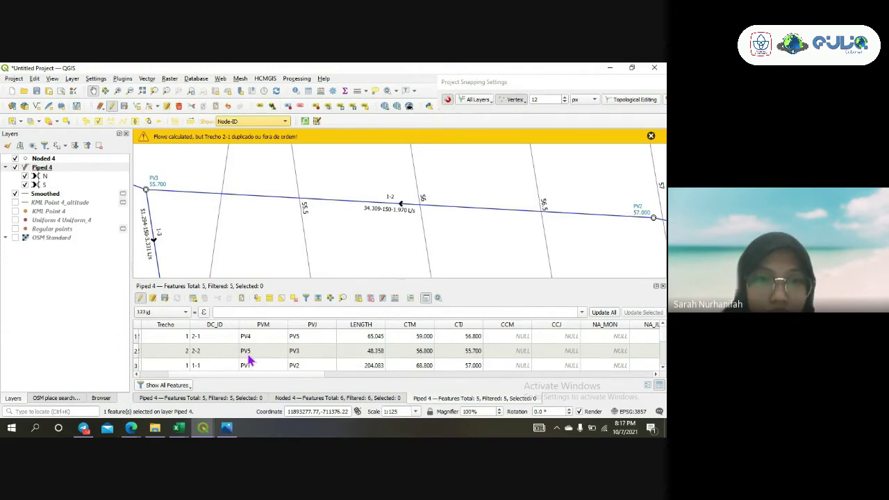
pyautogui.scroll(-2, 301, 235)
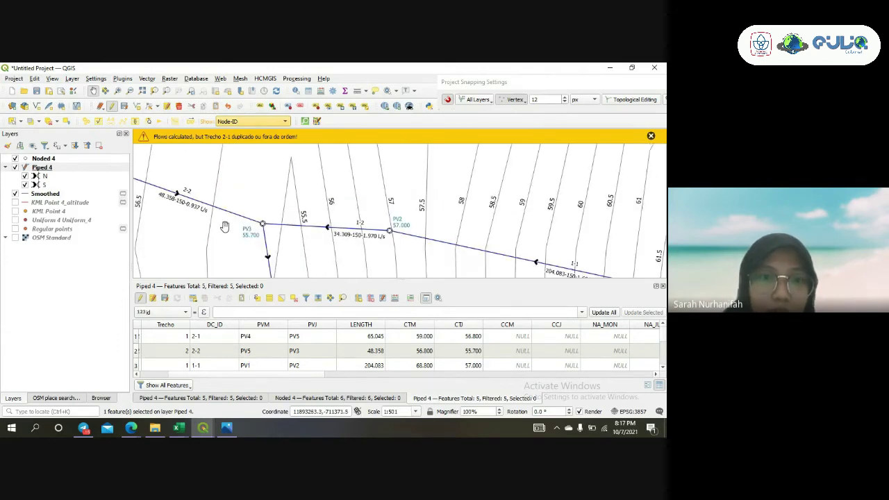
pyautogui.scroll(-2, 224, 227)
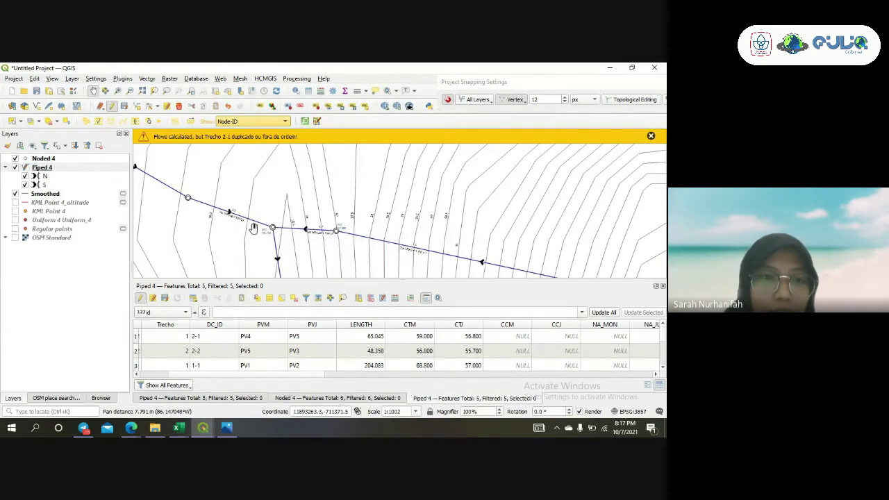
pyautogui.moveTo(254, 229); pyautogui.dragTo(317, 261)
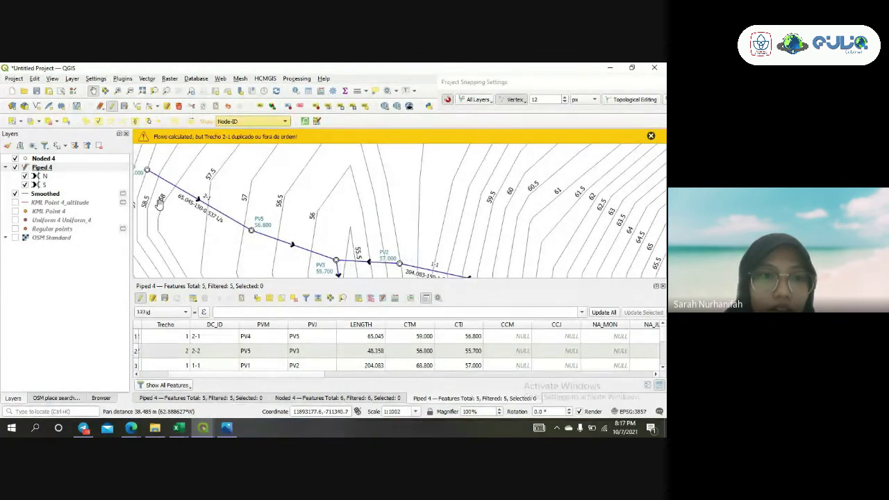
pyautogui.scroll(-2, 159, 202)
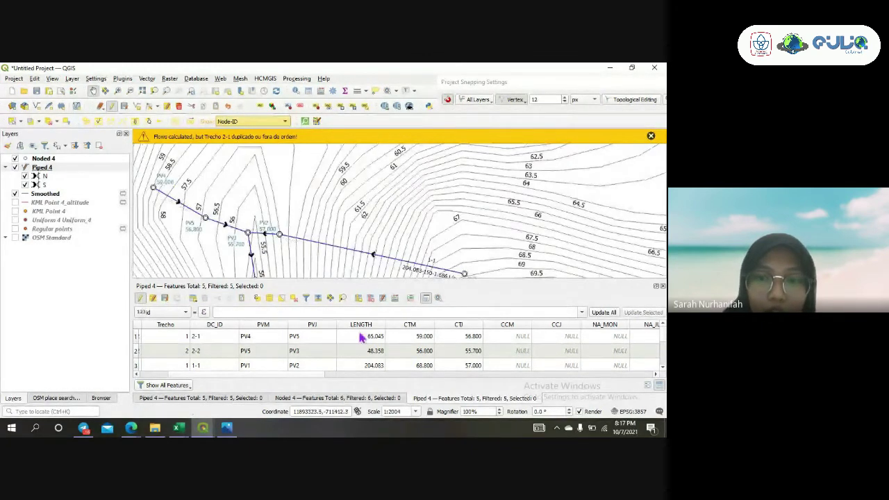
pyautogui.hscroll(5, 553, 354)
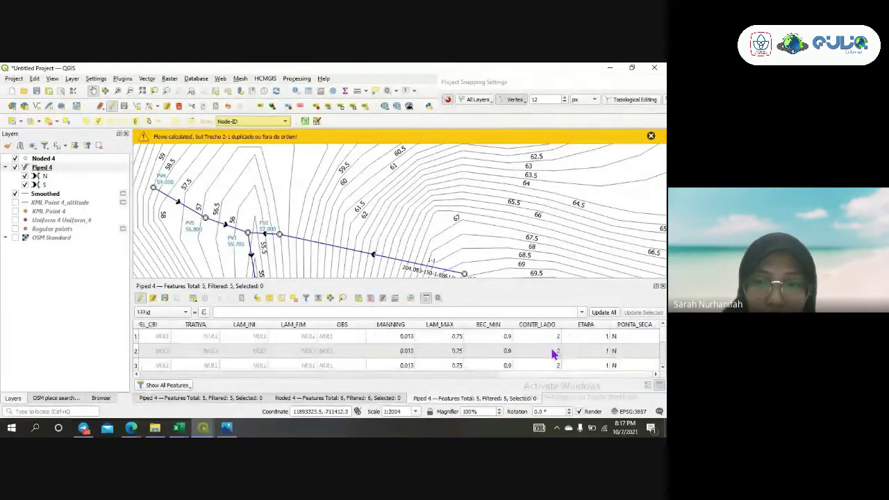
pyautogui.hscroll(-5, 481, 339)
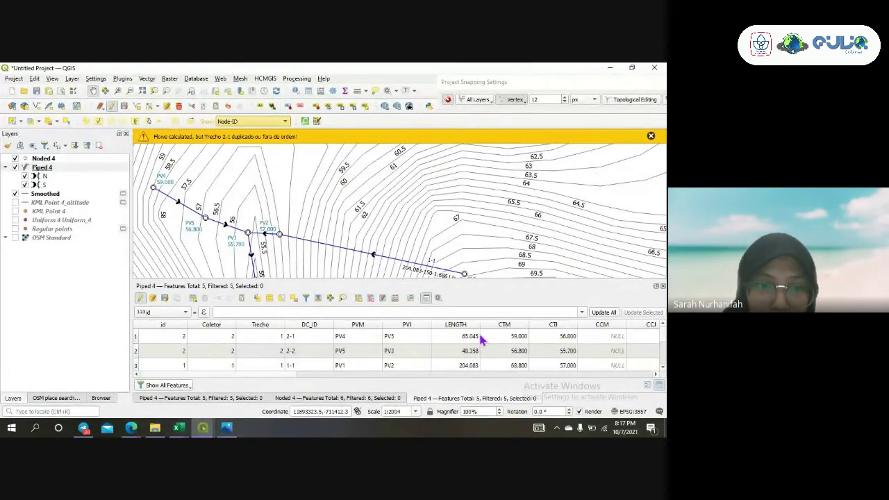
# Set the PONTA_SECA attribute of pipe 2-1 to S
pyautogui.hscroll(5, 455, 338)
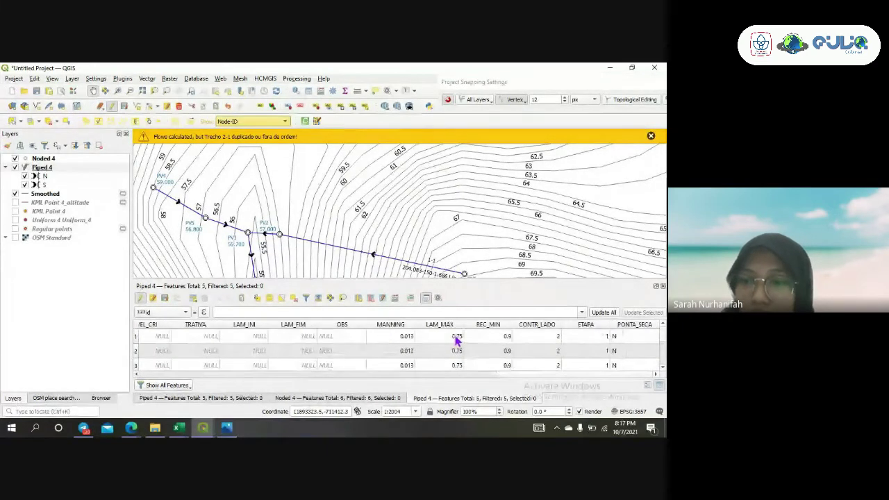
pyautogui.doubleClick(627, 336)
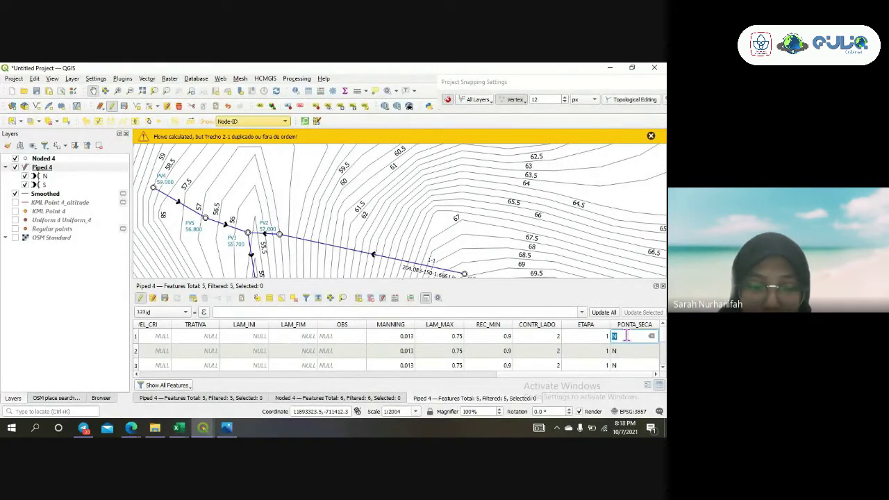
pyautogui.press('Return')
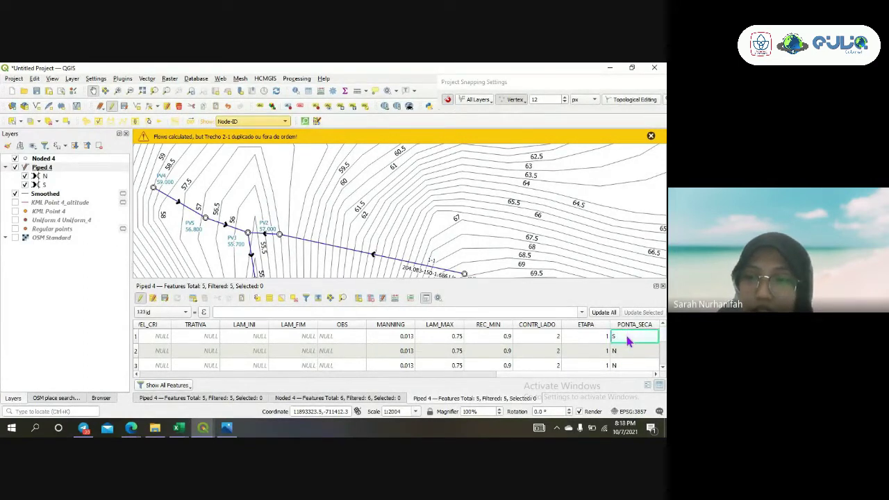
pyautogui.hscroll(-10, 448, 355)
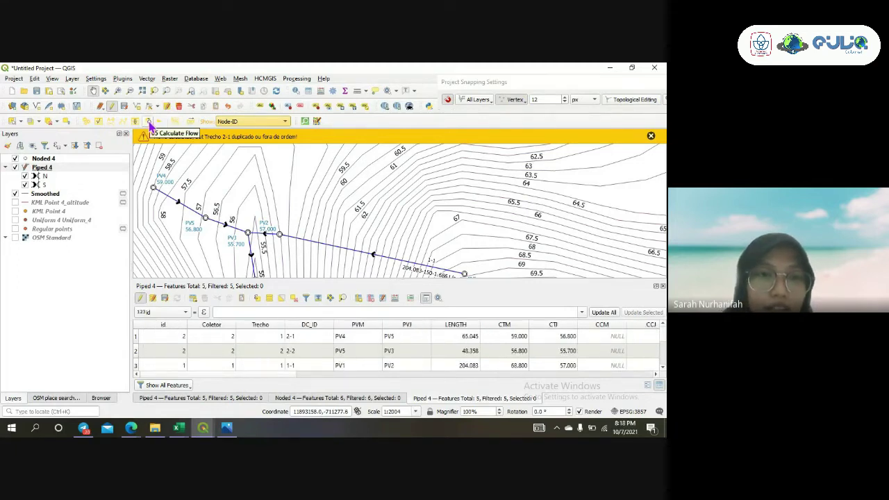
# Calculate the flows of the Piped 4 network again and run the sewer design on it
pyautogui.click(148, 122)
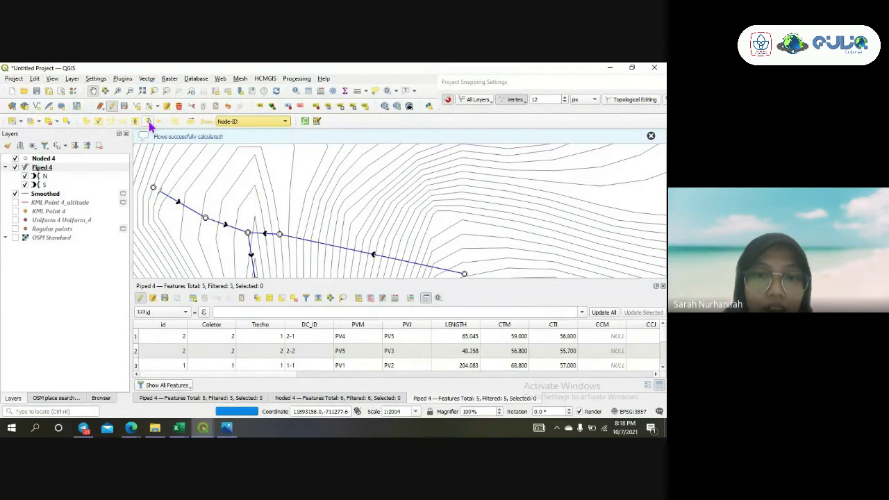
pyautogui.moveTo(300, 227); pyautogui.dragTo(291, 203)
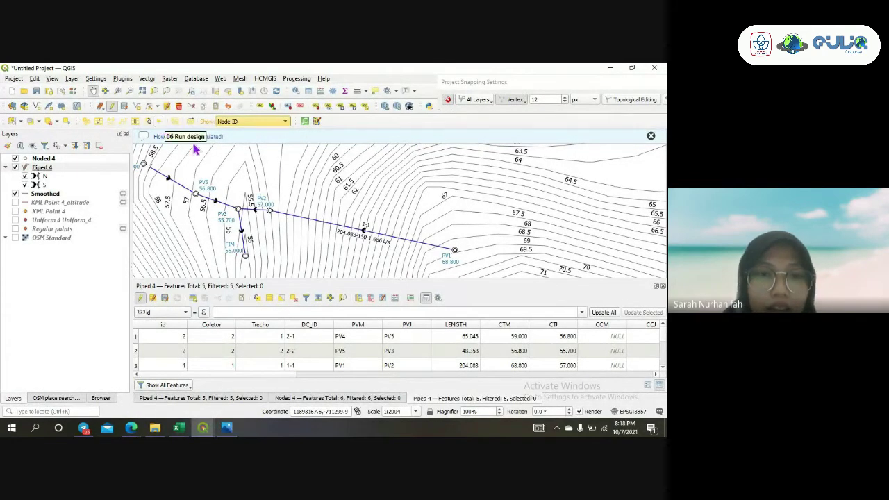
pyautogui.moveTo(220, 161); pyautogui.dragTo(244, 168)
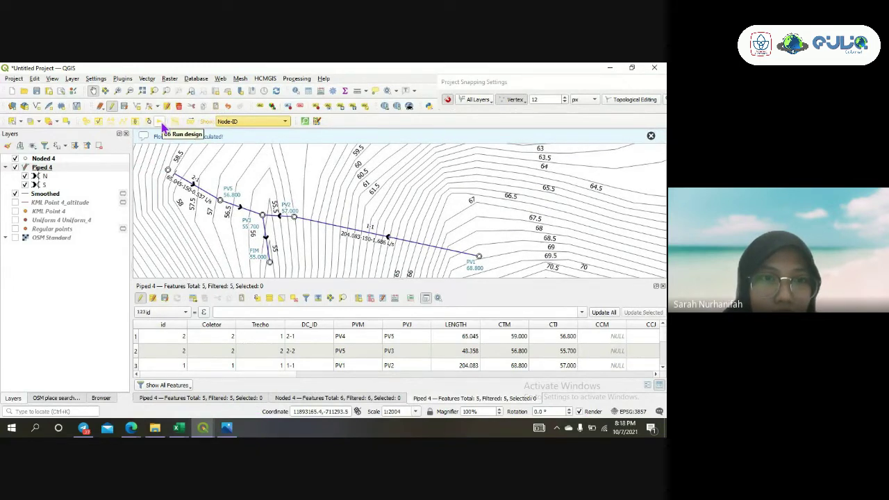
pyautogui.click(160, 123)
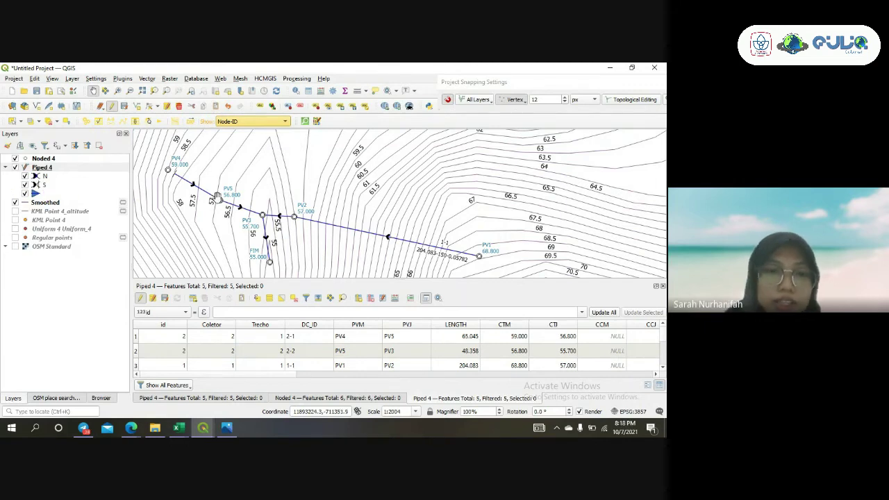
pyautogui.moveTo(207, 237); pyautogui.dragTo(236, 221)
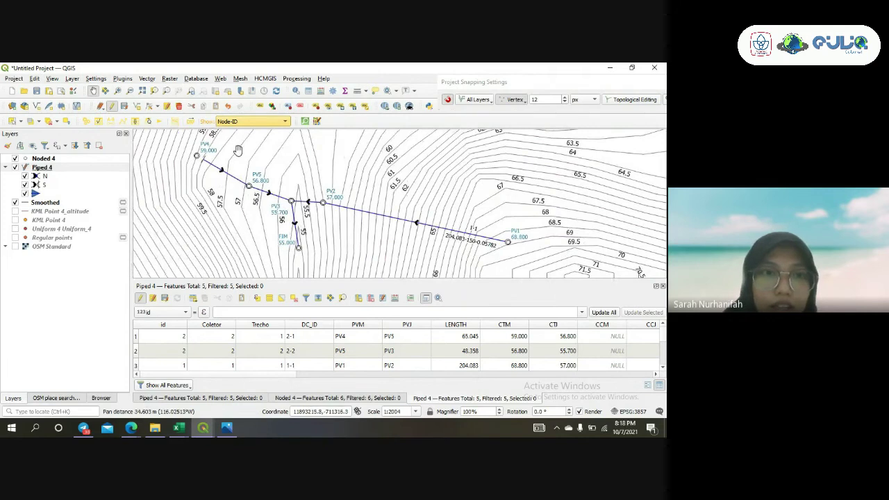
# Plot the elevation profile of manifold 1 with the map option Pan to pipe
pyautogui.click(176, 123)
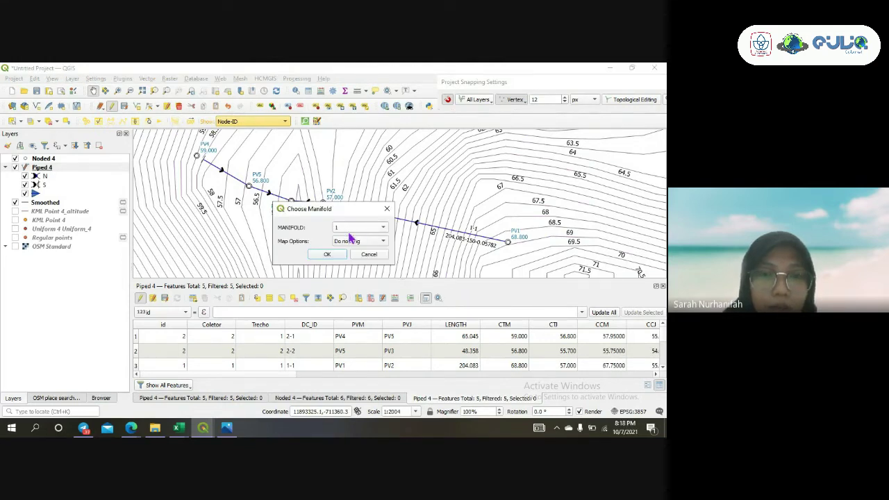
pyautogui.click(346, 241)
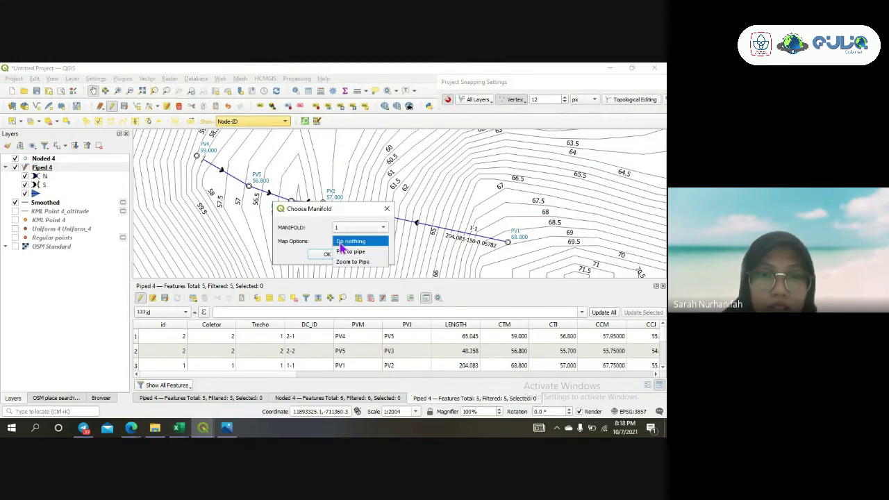
pyautogui.click(347, 252)
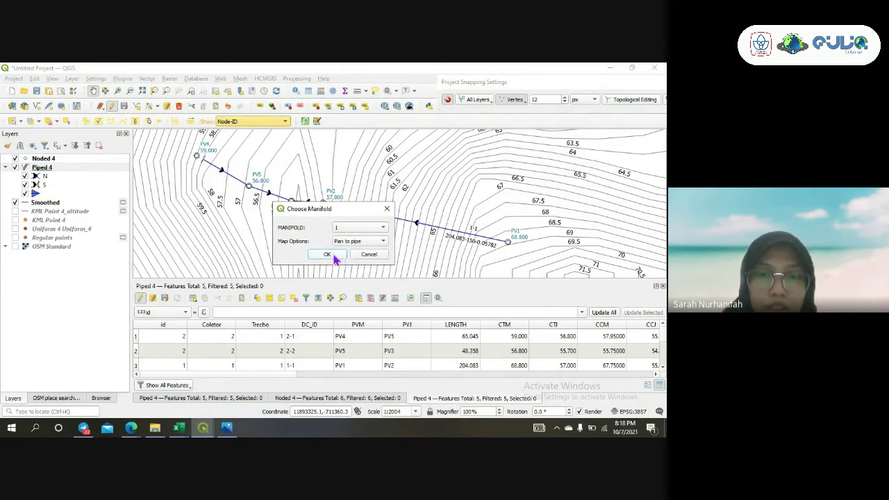
pyautogui.click(327, 254)
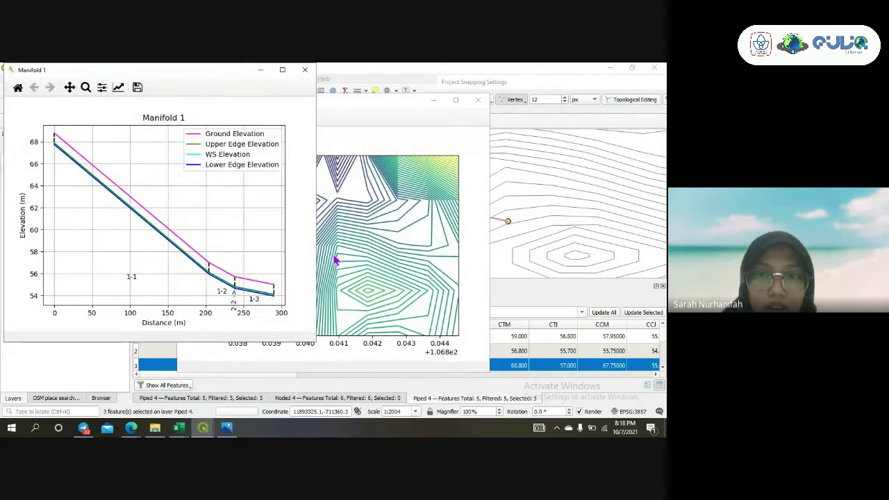
# Dismiss the contour plot, examine the Manifold 1 elevation profile alongside the selected pipes on the map, and close the profile
pyautogui.click(477, 100)
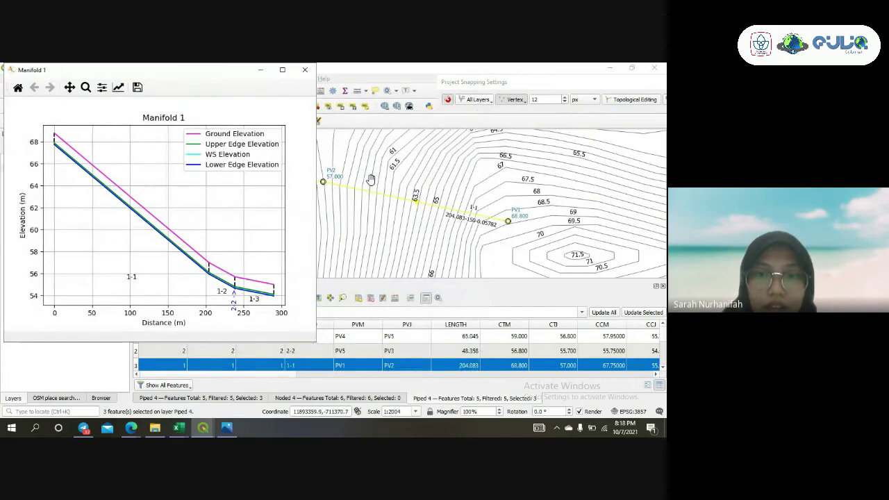
pyautogui.click(371, 180)
pyautogui.moveTo(371, 180); pyautogui.dragTo(403, 189)
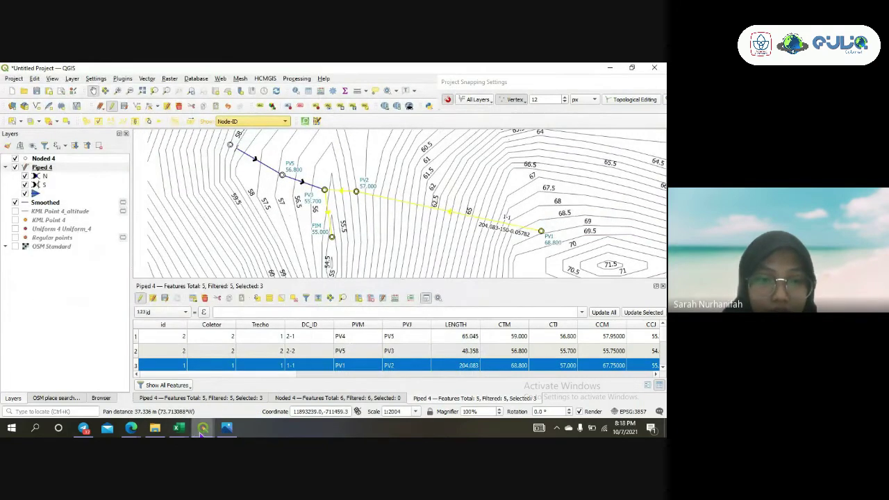
pyautogui.moveTo(202, 429)
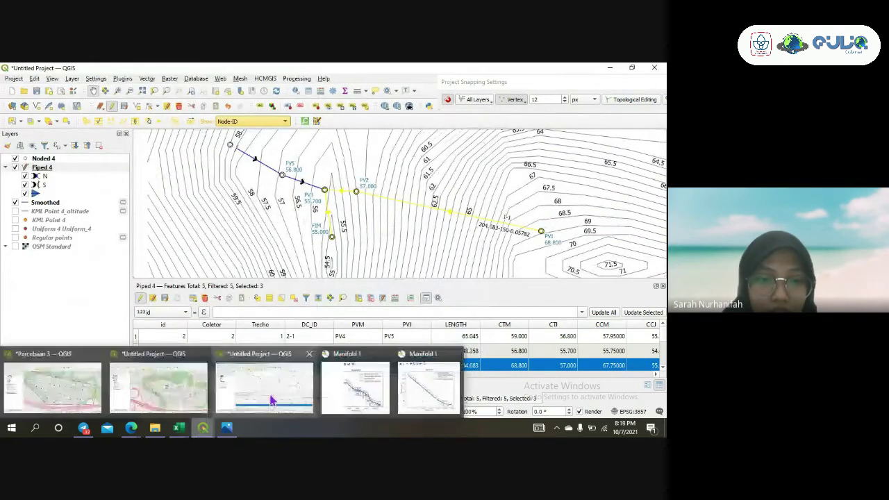
pyautogui.click(352, 394)
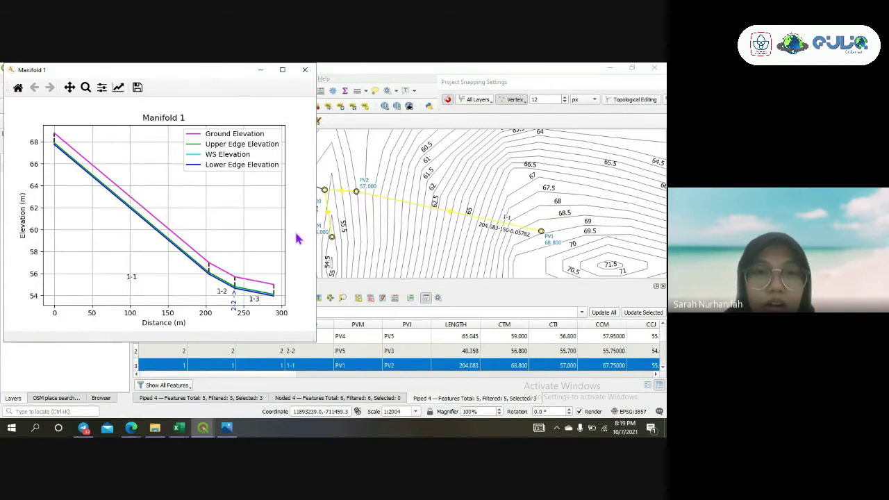
pyautogui.click(305, 71)
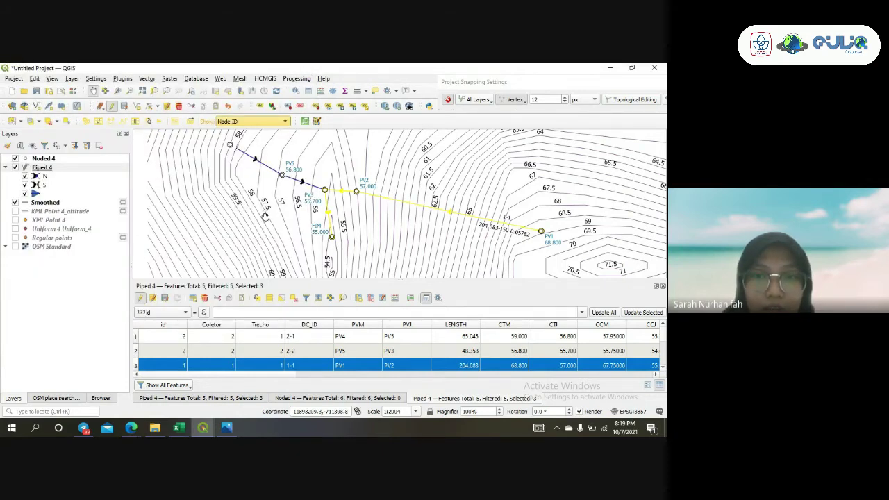
pyautogui.moveTo(264, 217); pyautogui.dragTo(268, 235)
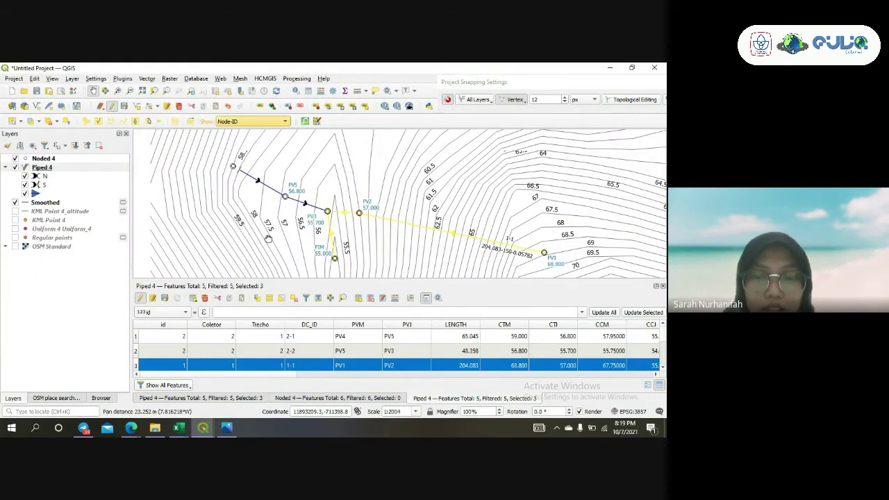
pyautogui.click(61, 95)
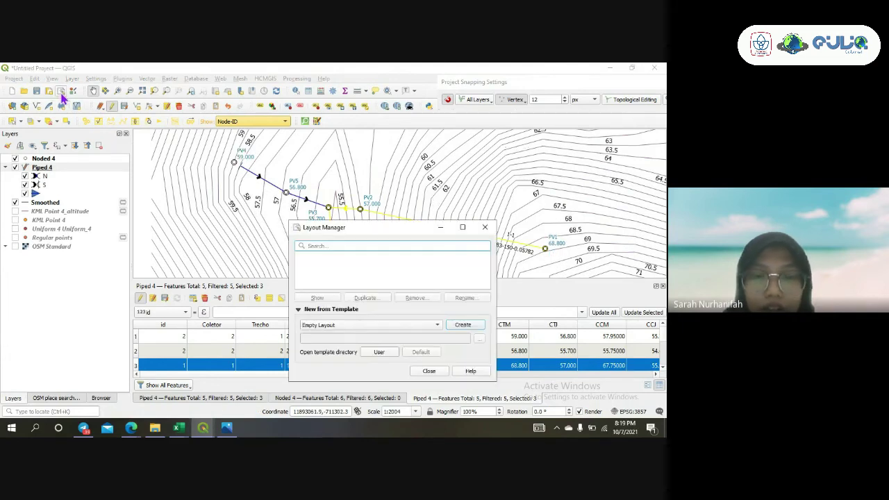
pyautogui.click(484, 227)
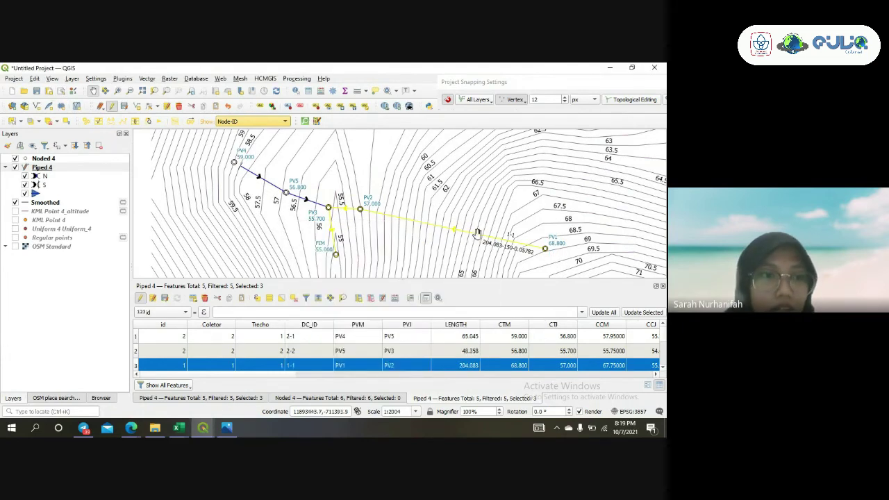
# Show the OSM Standard basemap and clear away the pipe selection and the docked attribute tables
pyautogui.click(16, 246)
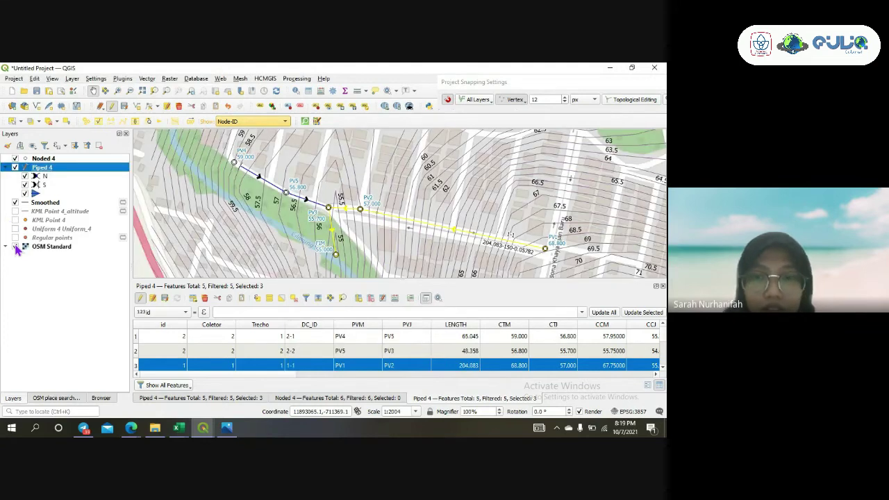
pyautogui.click(662, 286)
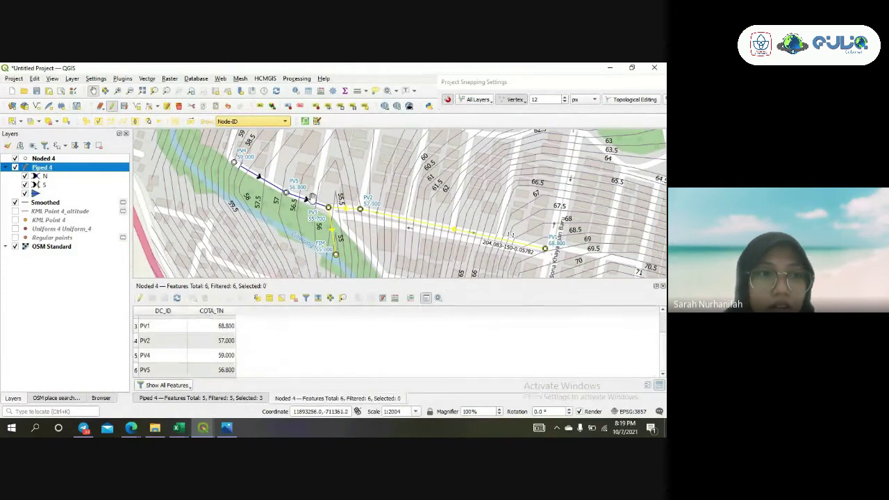
pyautogui.click(48, 121)
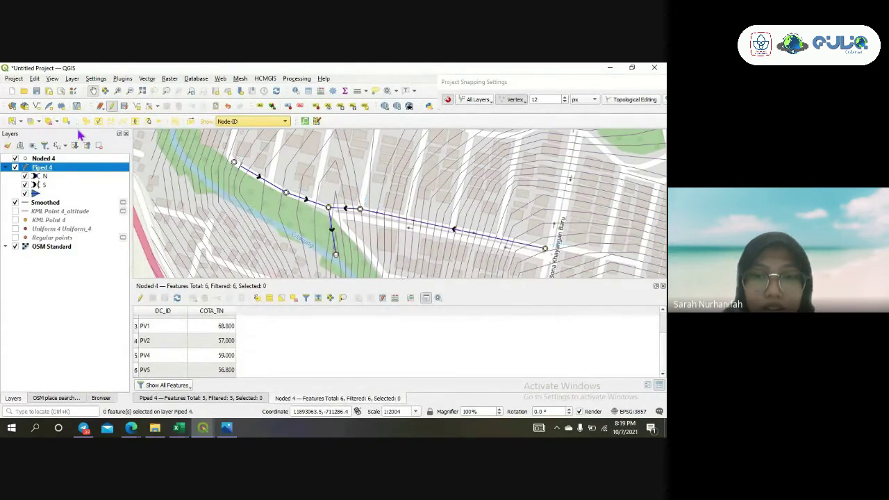
pyautogui.click(662, 286)
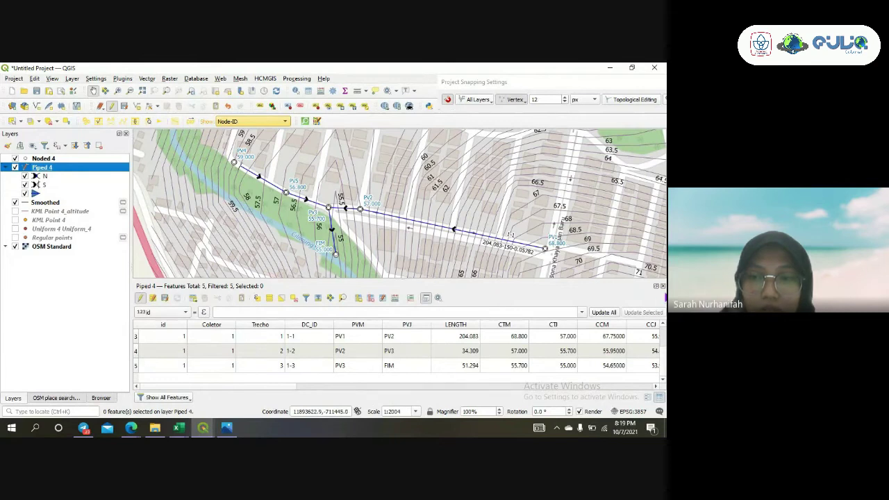
pyautogui.click(663, 286)
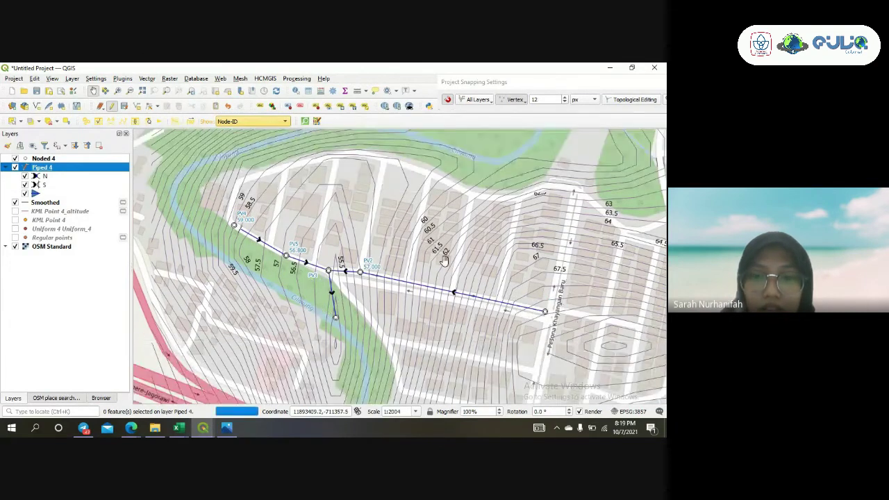
pyautogui.moveTo(458, 251); pyautogui.dragTo(416, 241)
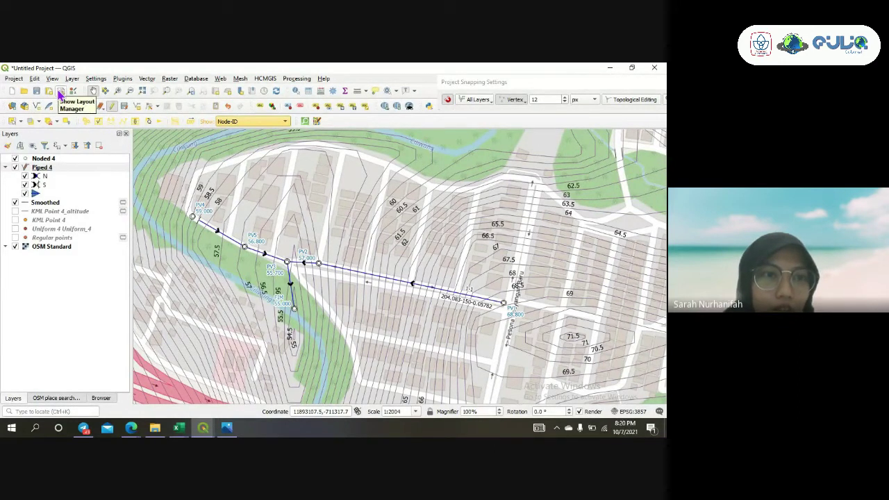
# Create an empty print layout titled Latihann 4
pyautogui.click(61, 92)
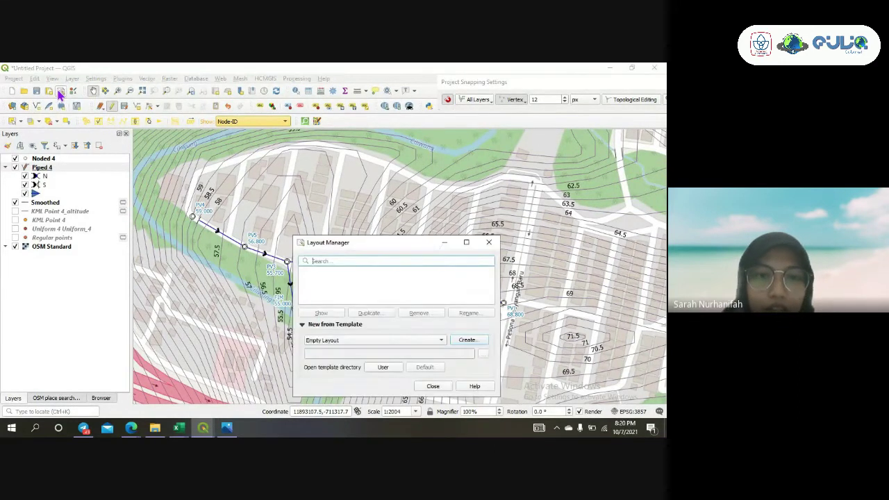
pyautogui.click(465, 340)
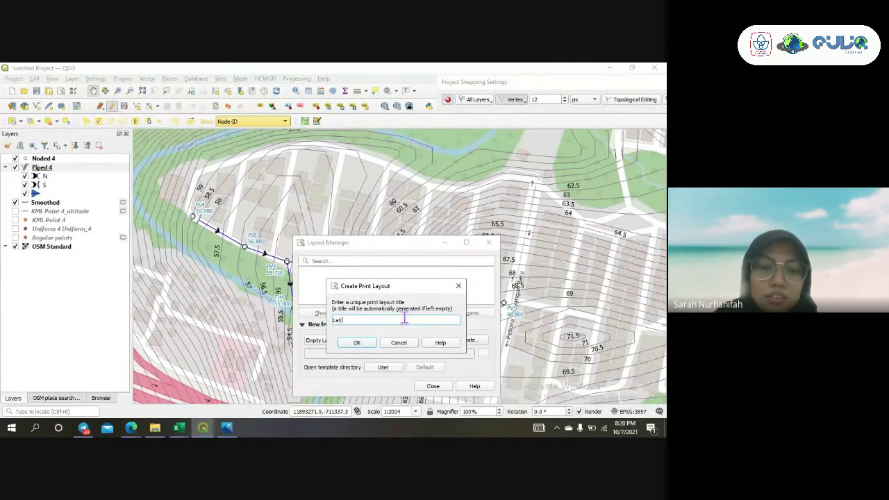
pyautogui.click(357, 342)
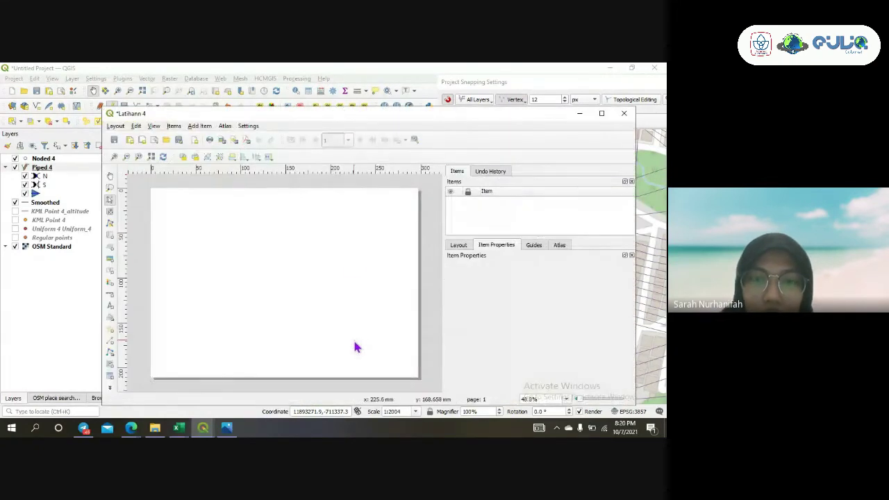
# Add the map across the page's full width, about 138 mm high from its upper edge, and draw a rectangle filling the page's lower-left corner below it
pyautogui.click(110, 238)
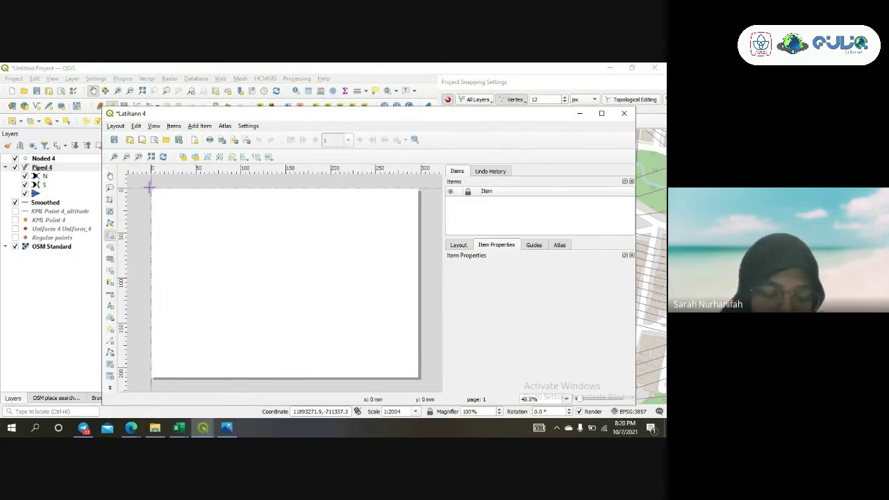
pyautogui.moveTo(149, 186); pyautogui.dragTo(419, 313)
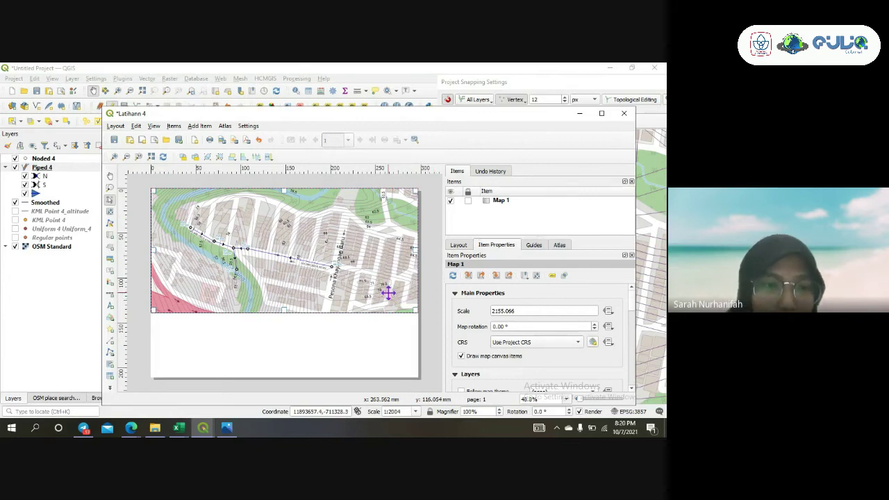
pyautogui.click(110, 323)
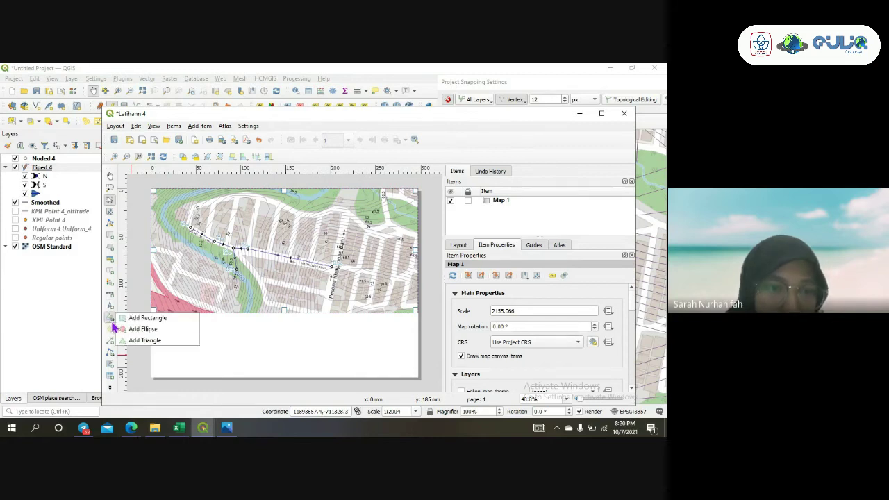
pyautogui.click(135, 316)
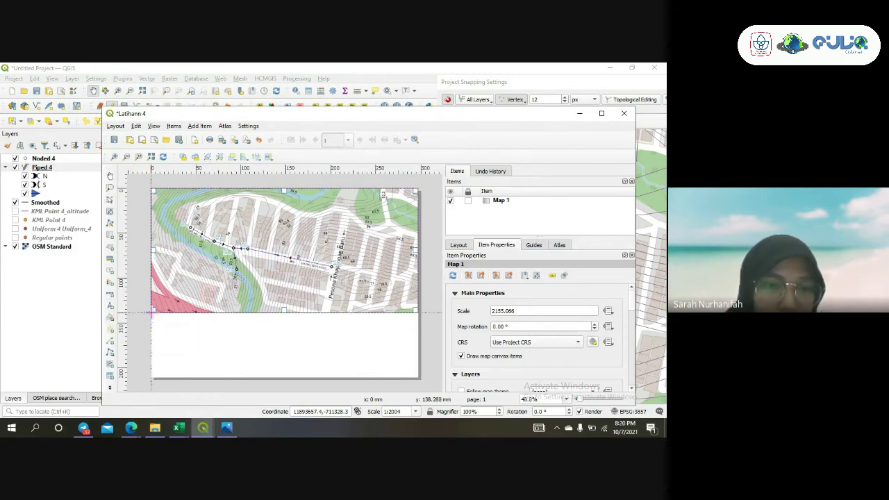
pyautogui.moveTo(151, 312); pyautogui.dragTo(206, 375)
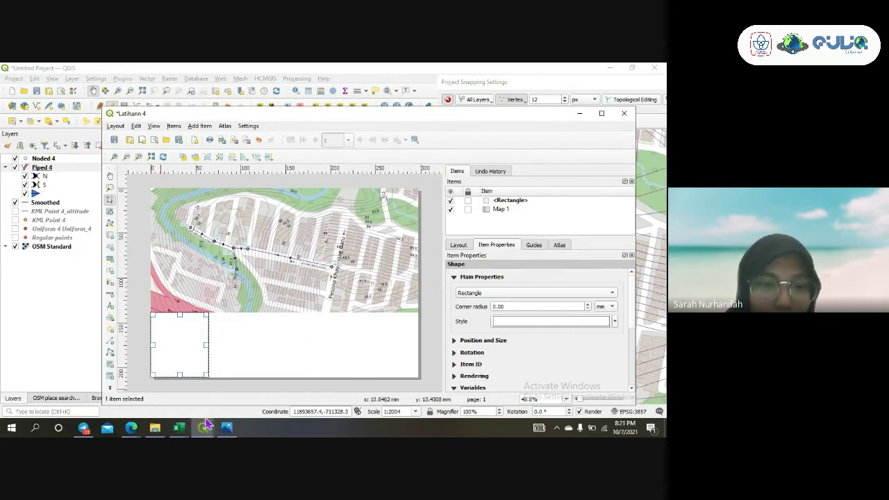
# Examine the finished map image Final Project - A Whole Map.png as a layout reference, close it, and return to the print layout
pyautogui.moveTo(225, 429)
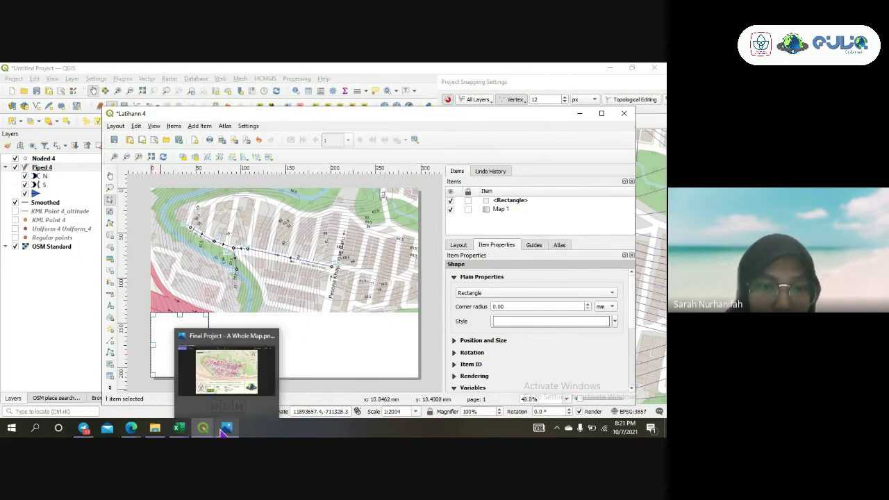
pyautogui.click(223, 379)
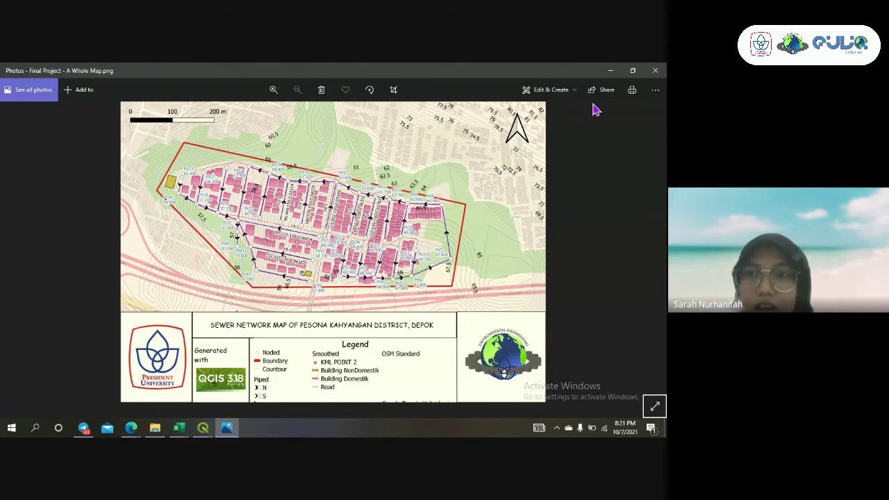
pyautogui.click(655, 72)
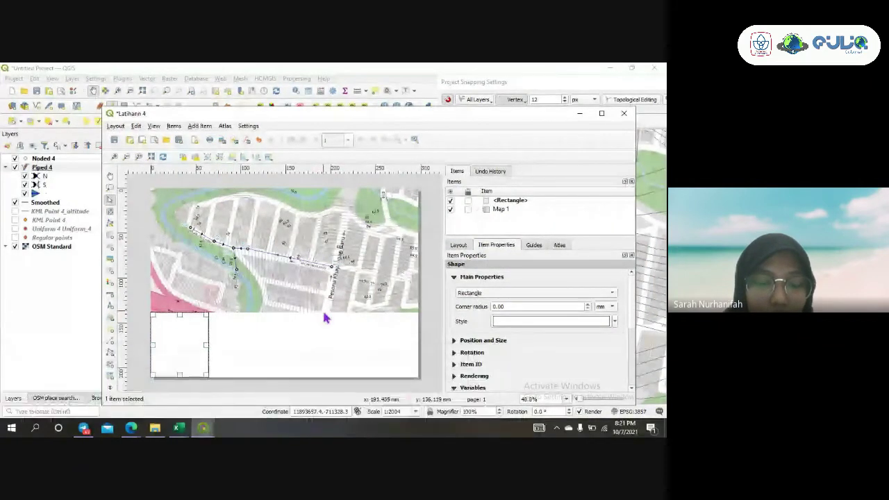
pyautogui.click(203, 429)
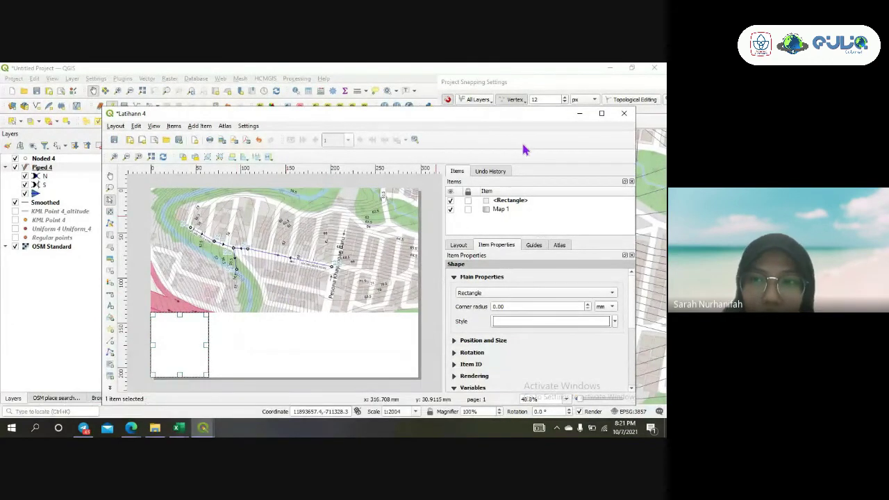
# Put the print layout window aside, close the layout manager, and save the edits of the Piped 4 layer
pyautogui.click(581, 120)
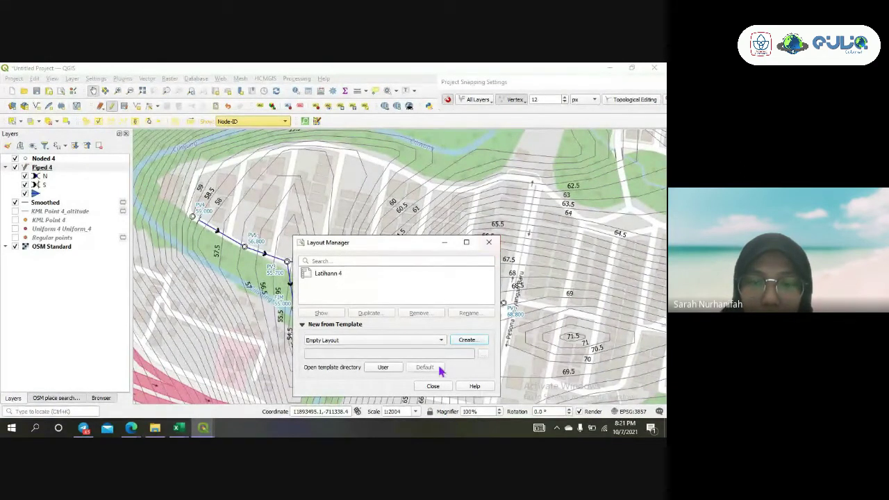
pyautogui.click(434, 387)
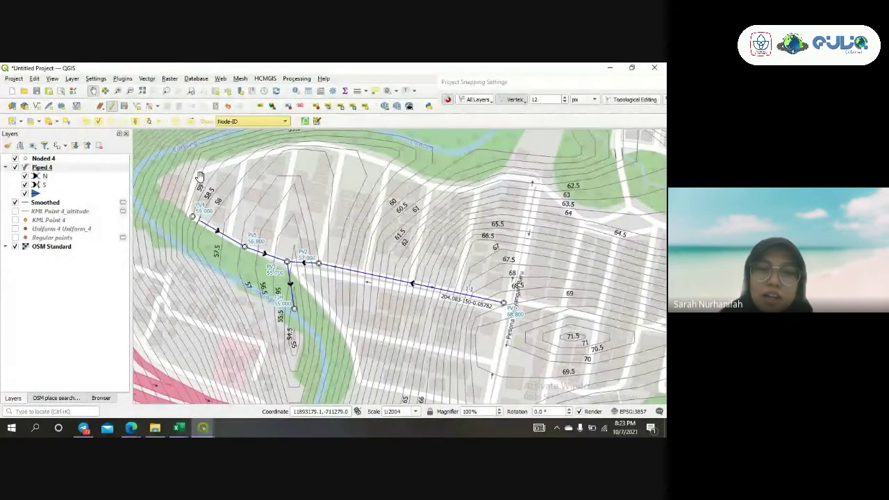
pyautogui.moveTo(262, 222); pyautogui.dragTo(254, 255)
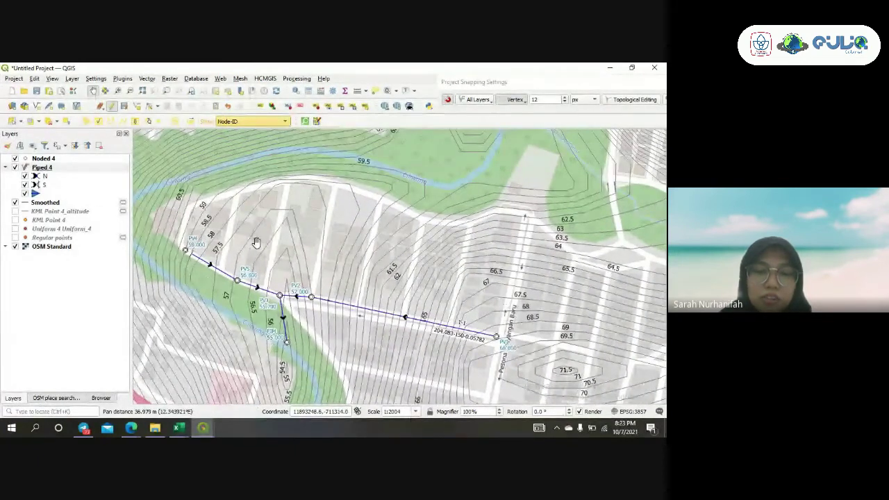
pyautogui.moveTo(267, 256); pyautogui.dragTo(262, 227)
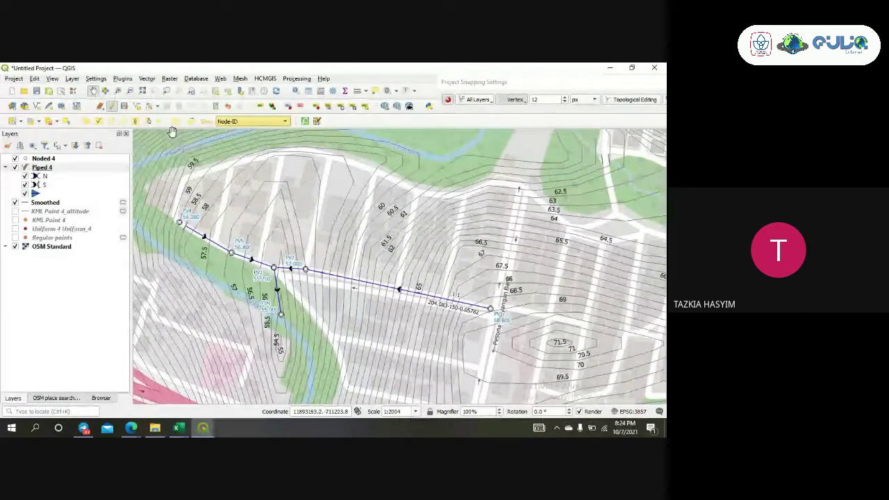
pyautogui.click(127, 108)
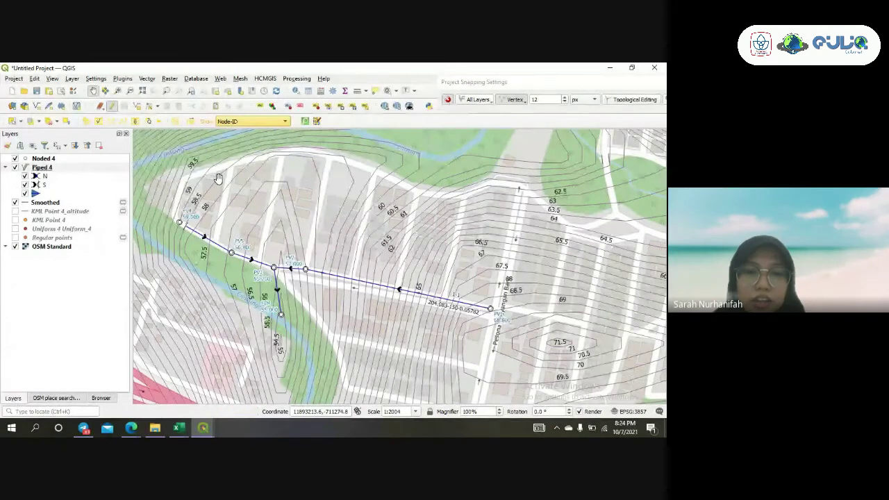
pyautogui.moveTo(253, 210); pyautogui.dragTo(276, 216)
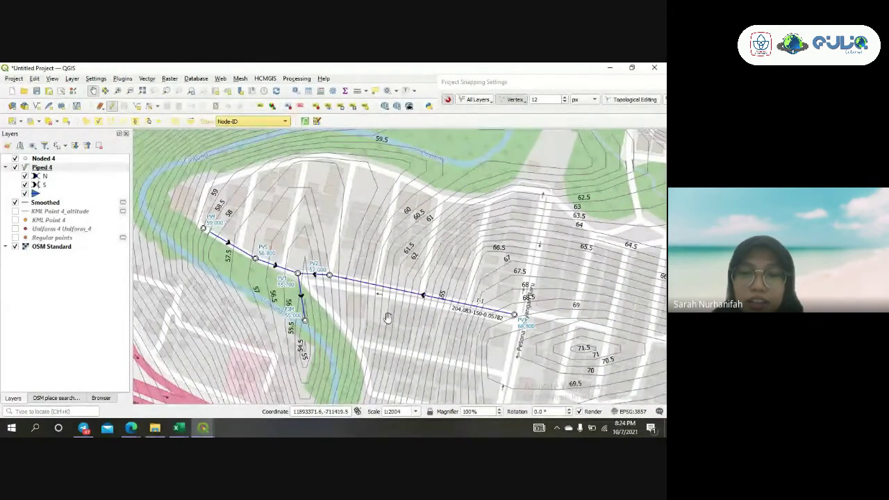
pyautogui.moveTo(391, 329); pyautogui.dragTo(375, 289)
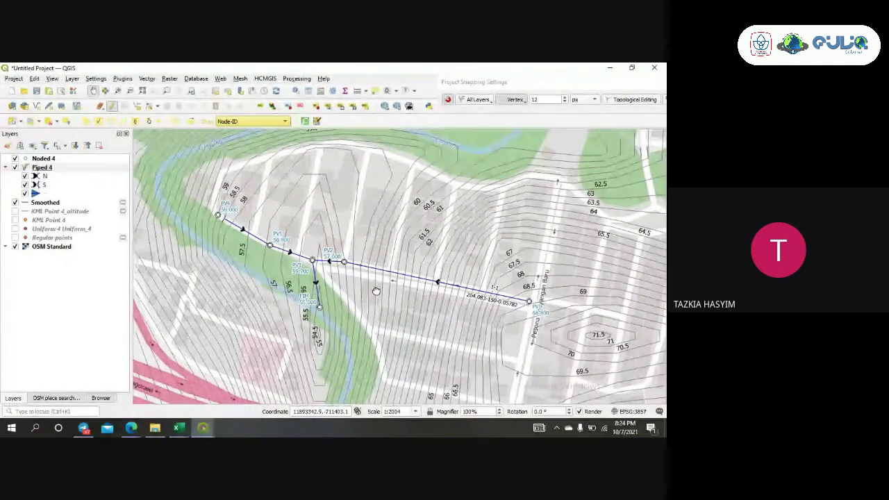
pyautogui.moveTo(375, 289); pyautogui.dragTo(383, 290)
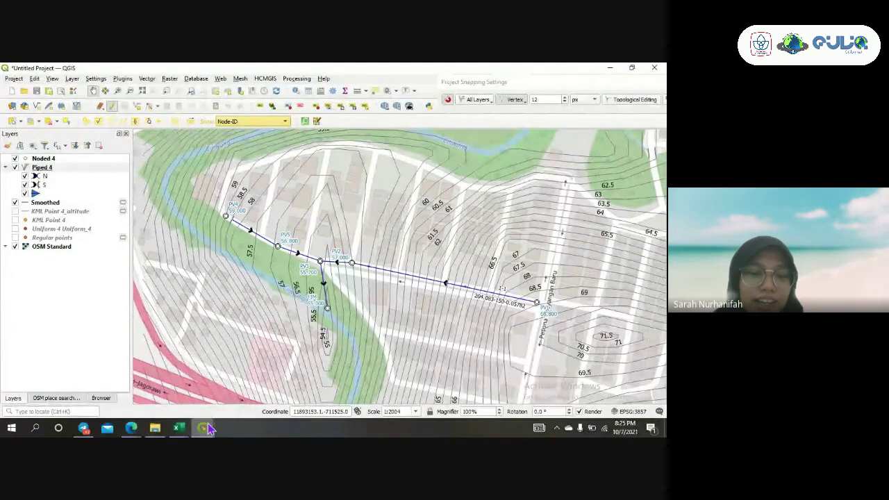
# Switch to the Percobaan 3 project and look over its sewer network inside the red boundary
pyautogui.moveTo(203, 425)
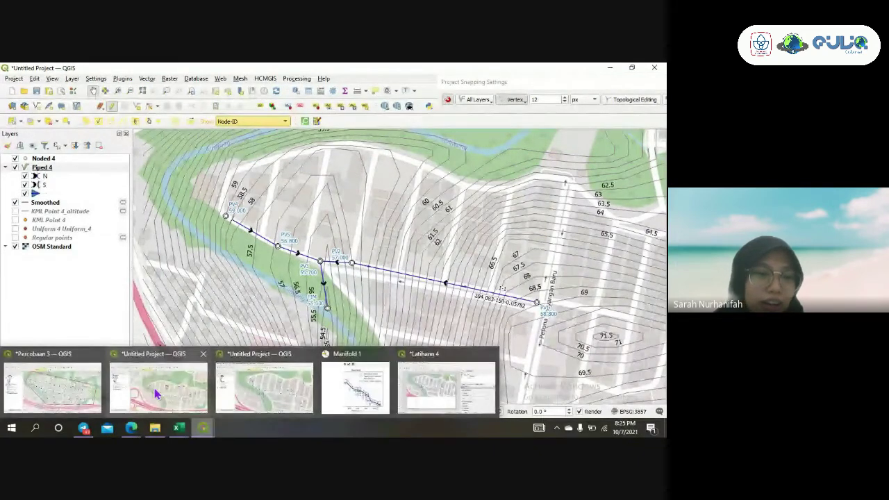
pyautogui.click(73, 391)
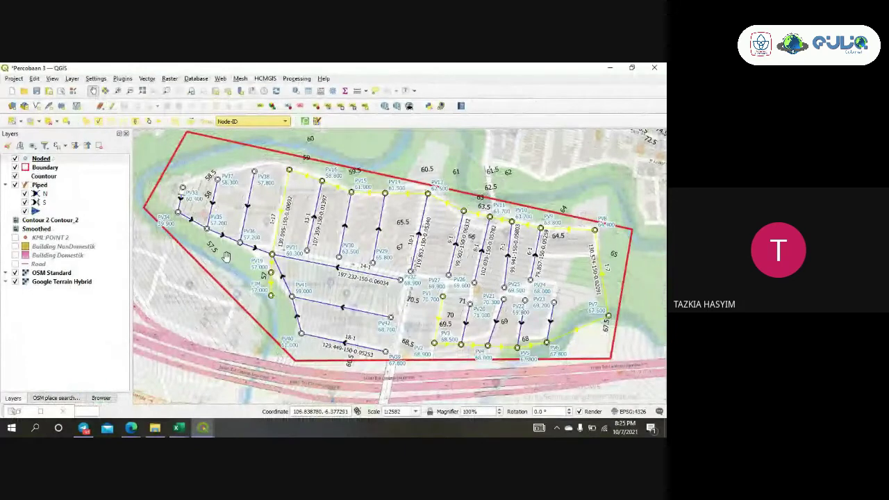
pyautogui.moveTo(225, 257); pyautogui.dragTo(236, 275)
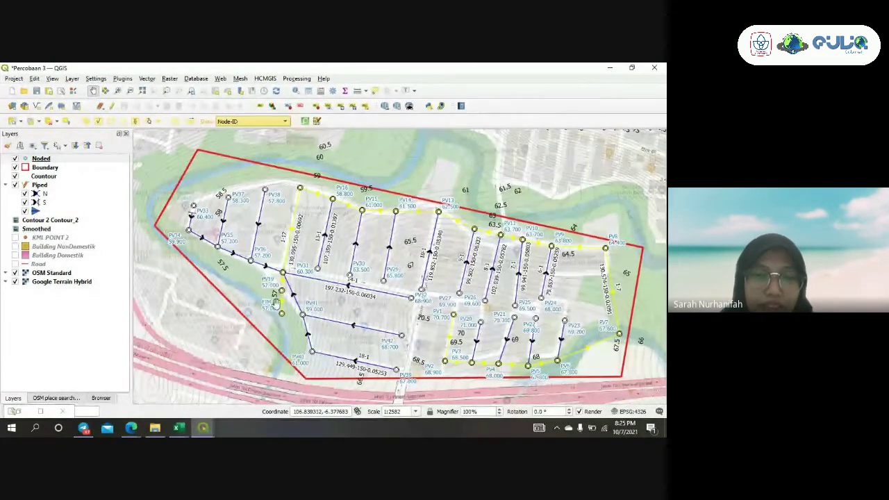
pyautogui.moveTo(316, 302)
pyautogui.mouseDown()
pyautogui.moveTo(311, 307)
pyautogui.moveTo(315, 299)
pyautogui.mouseUp()
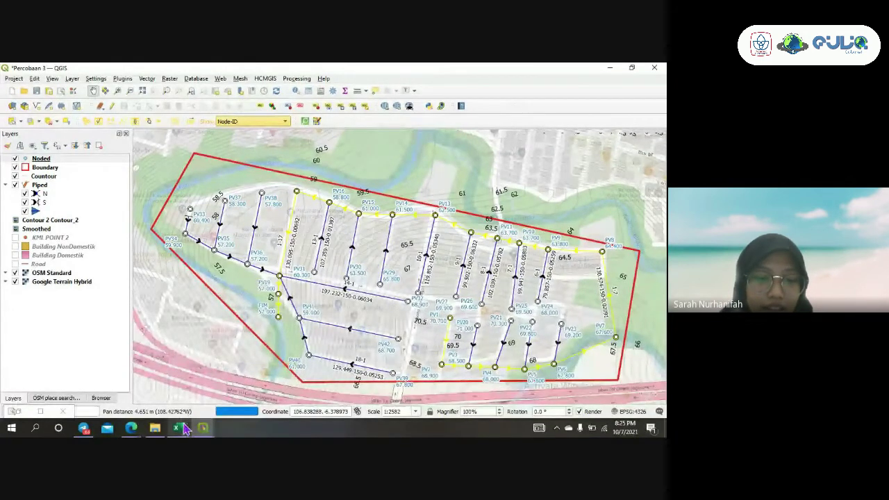
# Switch to the KML Point 4 workbook in Excel and enter a comma in cell D2
pyautogui.moveTo(184, 426)
pyautogui.click(199, 386)
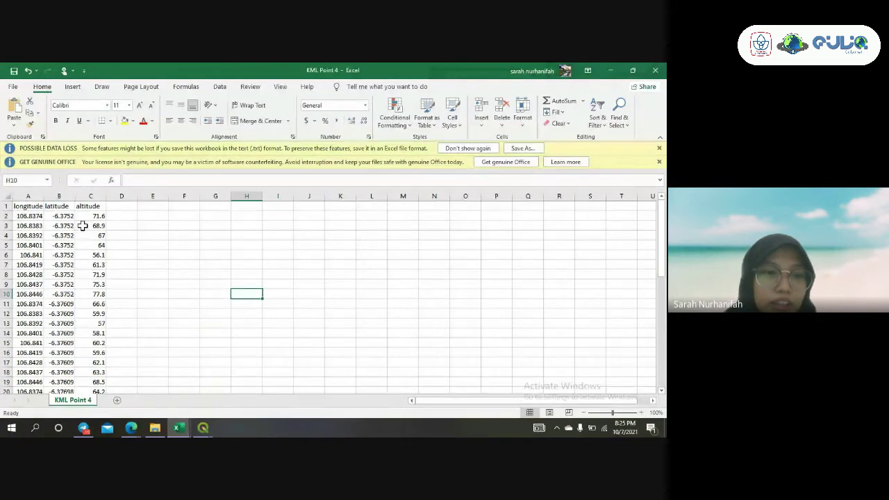
pyautogui.click(119, 216)
pyautogui.write(',')
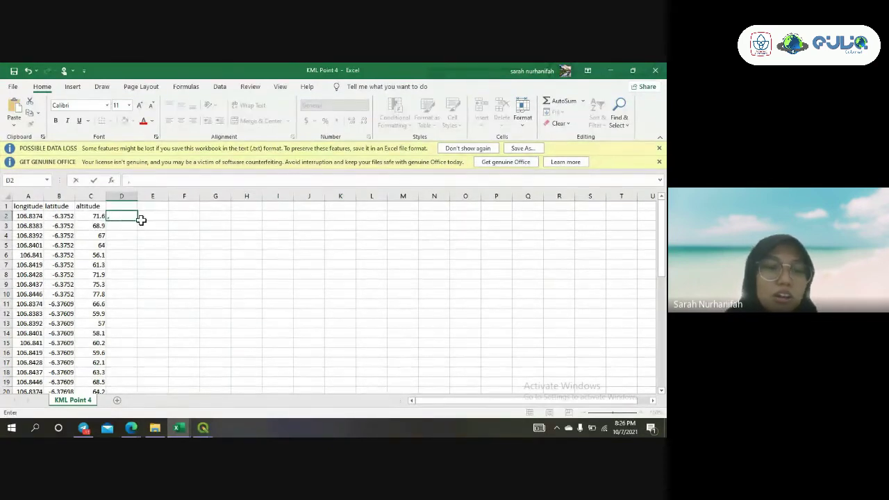
pyautogui.click(150, 234)
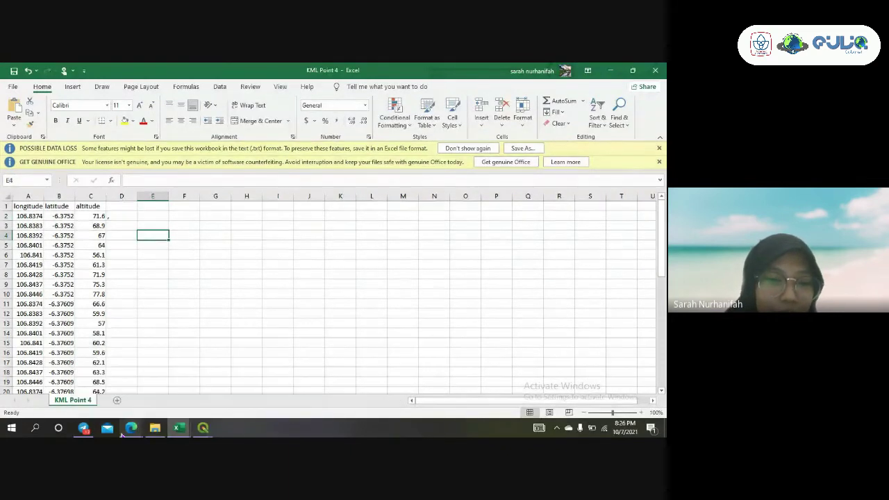
# Return to the Percobaan 3 project in QGIS and examine the pipe routes, flow directions and labels of the network within the boundary
pyautogui.moveTo(133, 431)
pyautogui.moveTo(202, 432)
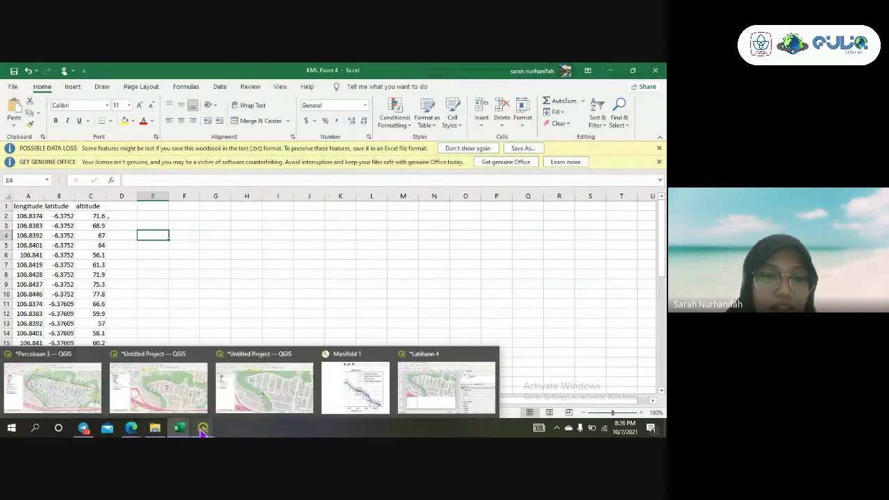
pyautogui.click(52, 385)
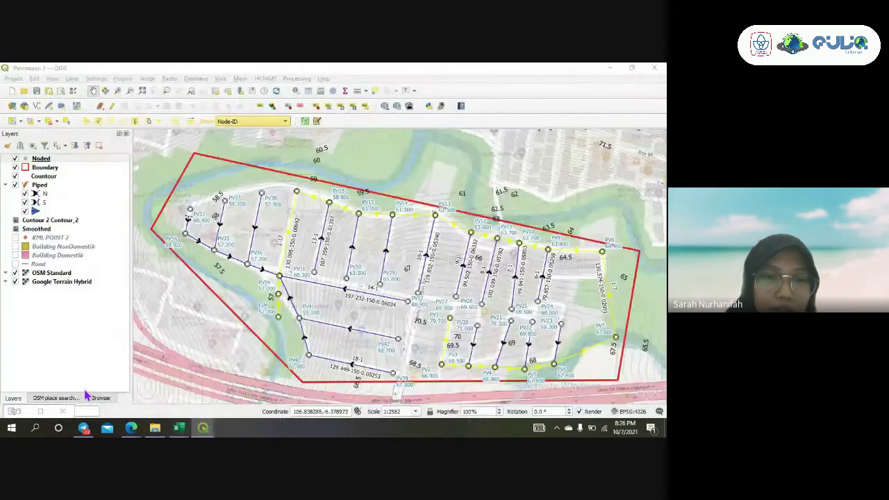
pyautogui.scroll(1, 313, 300)
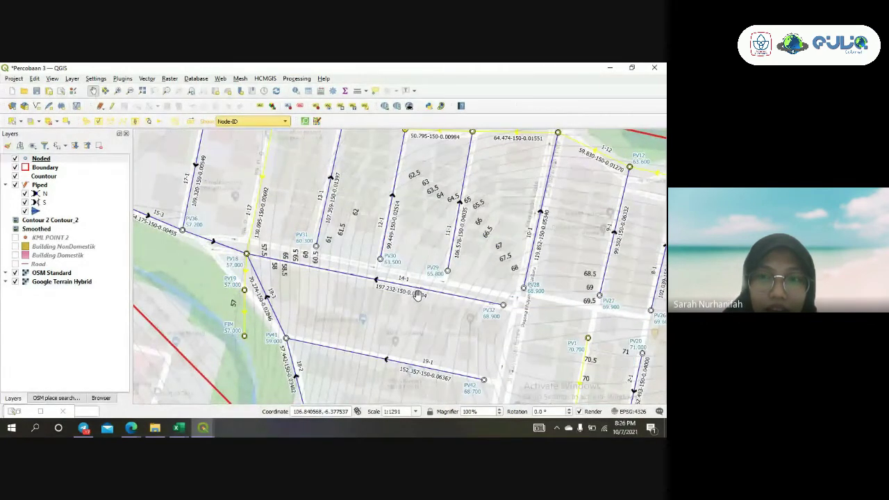
pyautogui.scroll(-2, 417, 295)
pyautogui.scroll(2, 417, 295)
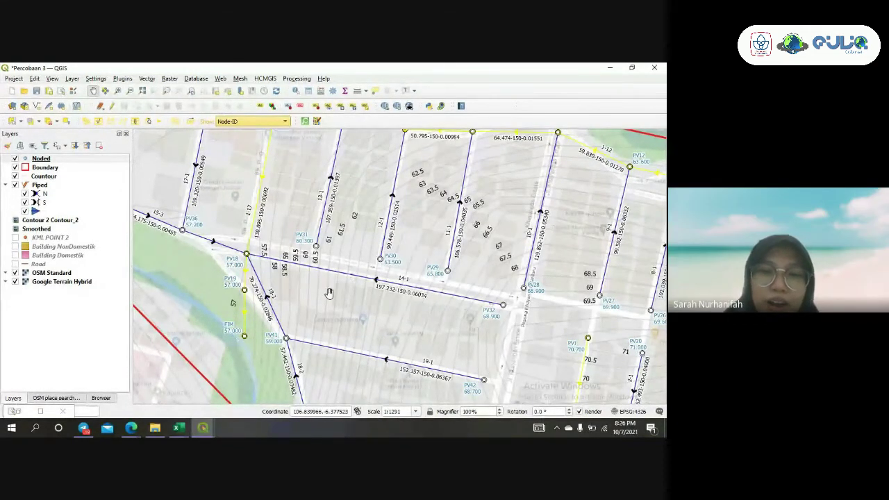
pyautogui.scroll(-2, 330, 292)
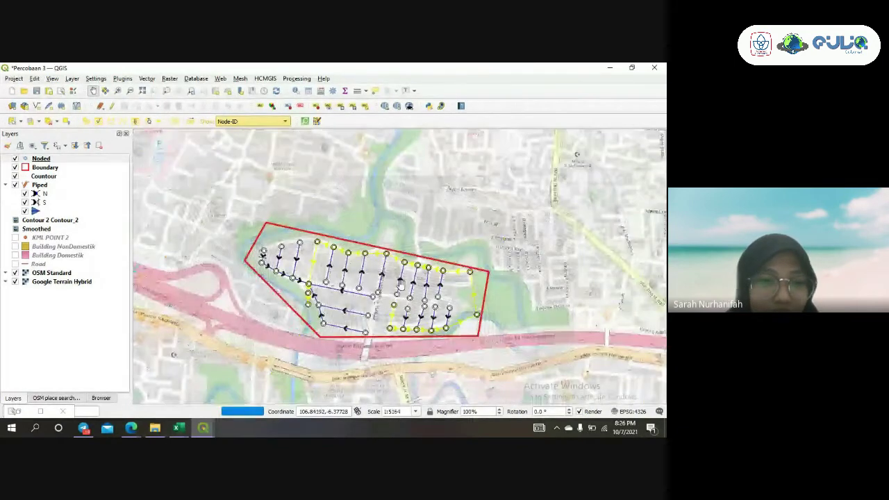
pyautogui.moveTo(386, 295); pyautogui.dragTo(401, 286)
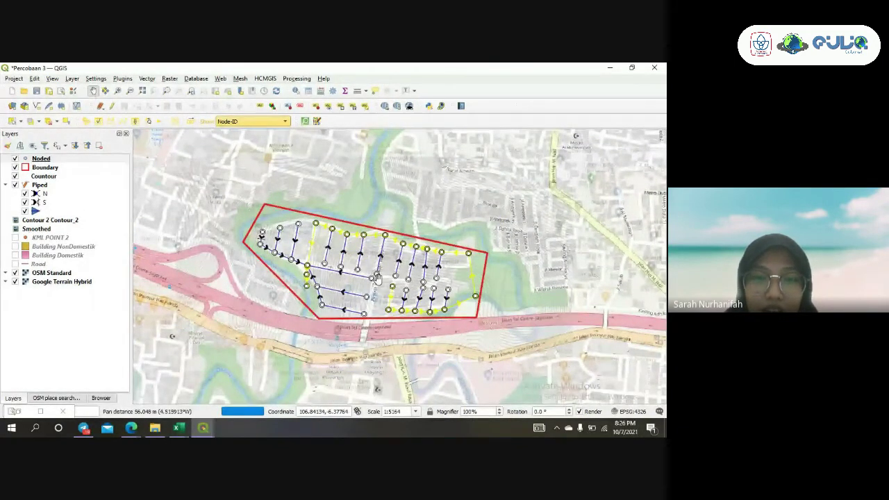
pyautogui.scroll(1, 377, 278)
pyautogui.moveTo(338, 256); pyautogui.dragTo(362, 275)
pyautogui.moveTo(314, 255); pyautogui.dragTo(323, 261)
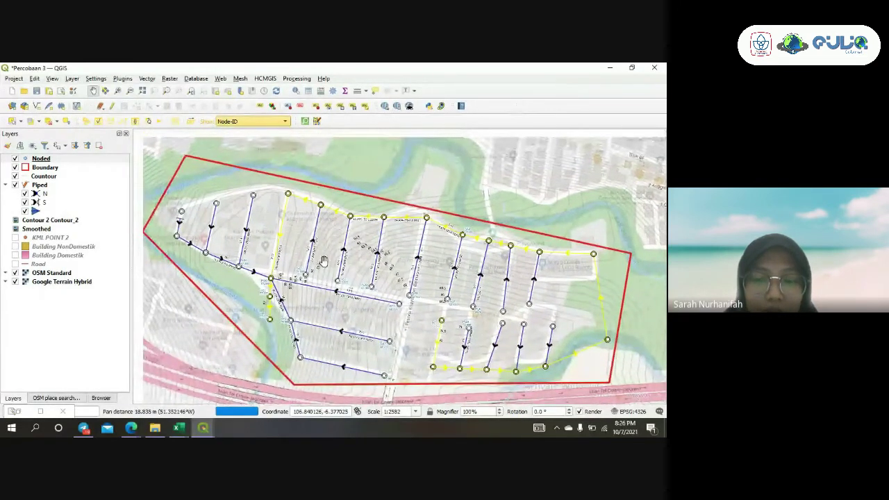
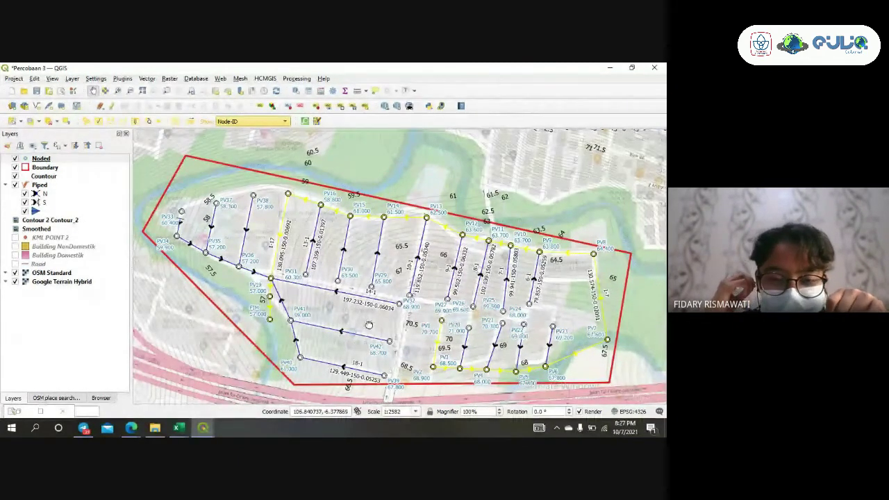
pyautogui.moveTo(368, 325); pyautogui.dragTo(376, 322)
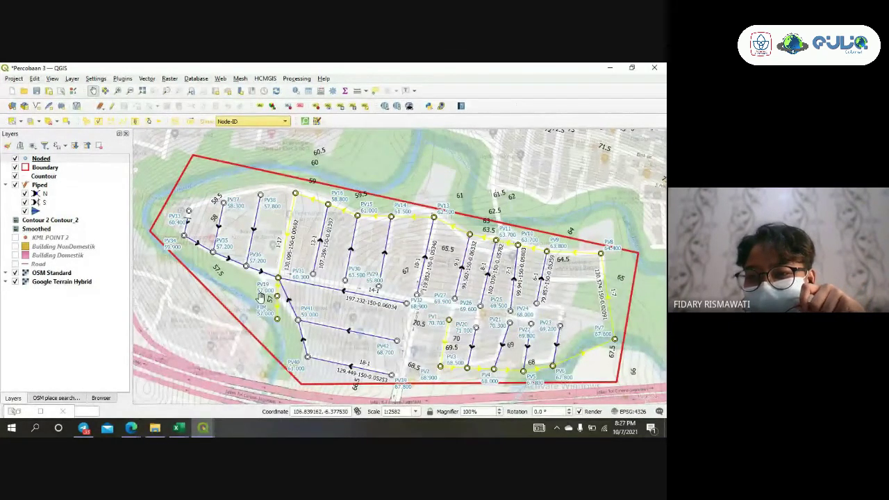
pyautogui.moveTo(261, 297); pyautogui.dragTo(255, 300)
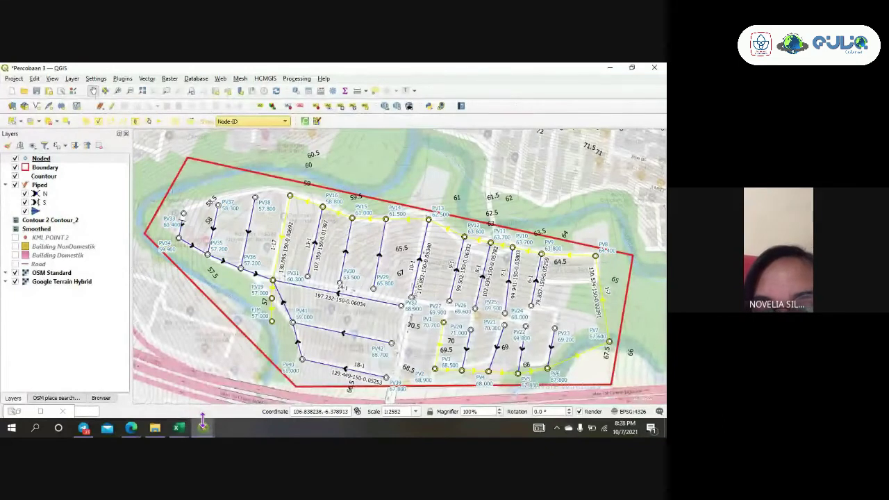
# Look at the Piped 4 network in the other QGIS project for comparison and return to Percobaan 3
pyautogui.moveTo(203, 421)
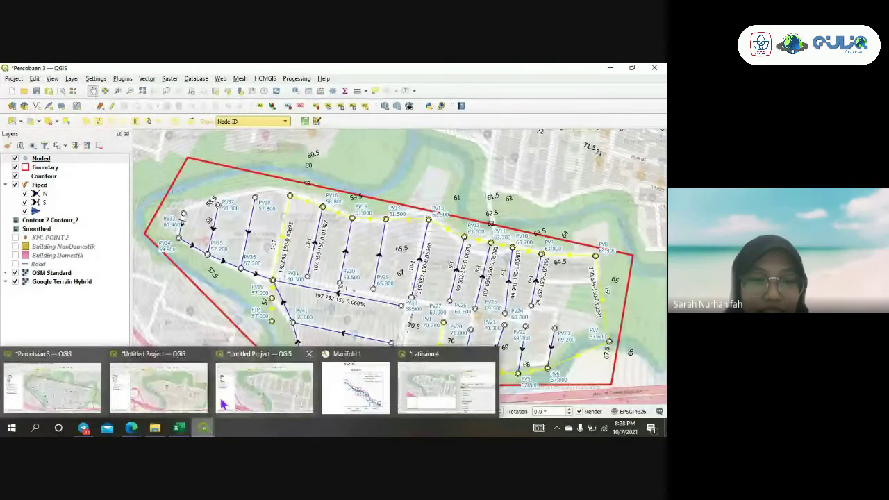
pyautogui.click(261, 390)
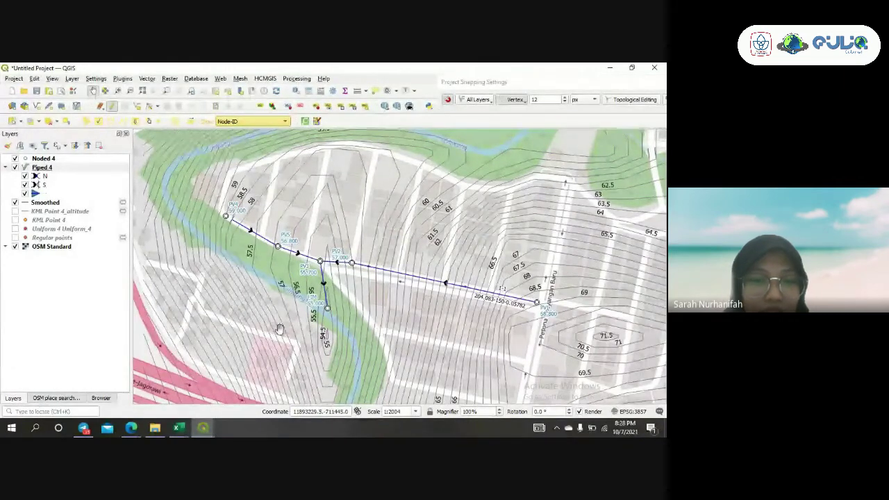
pyautogui.moveTo(203, 427)
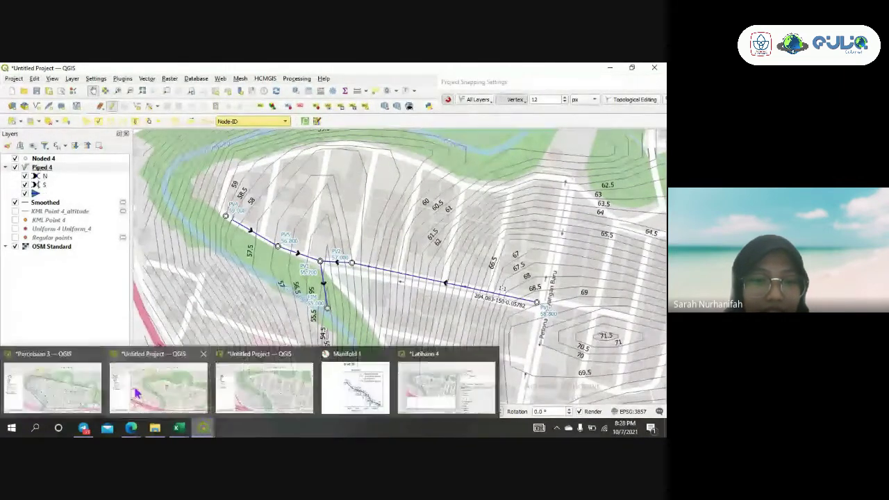
pyautogui.click(78, 390)
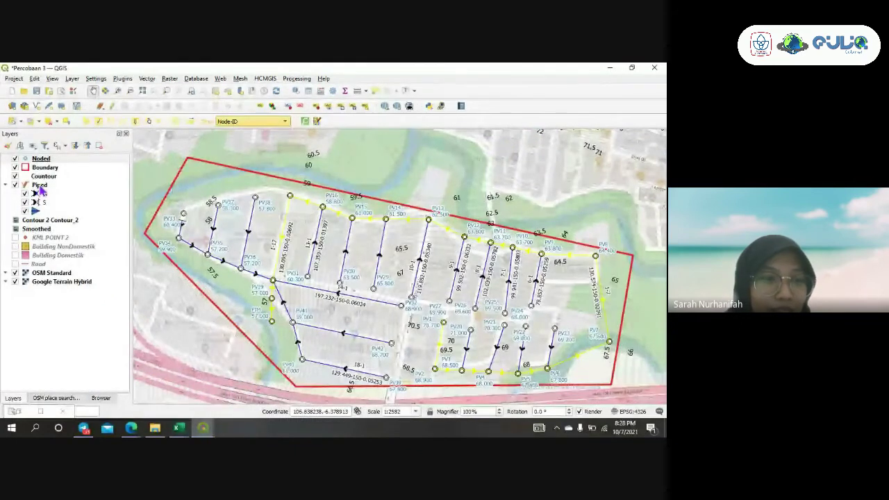
# Open the attribute table of the Piped layer and dock it below the map
pyautogui.click(40, 185)
pyautogui.rightClick(40, 186)
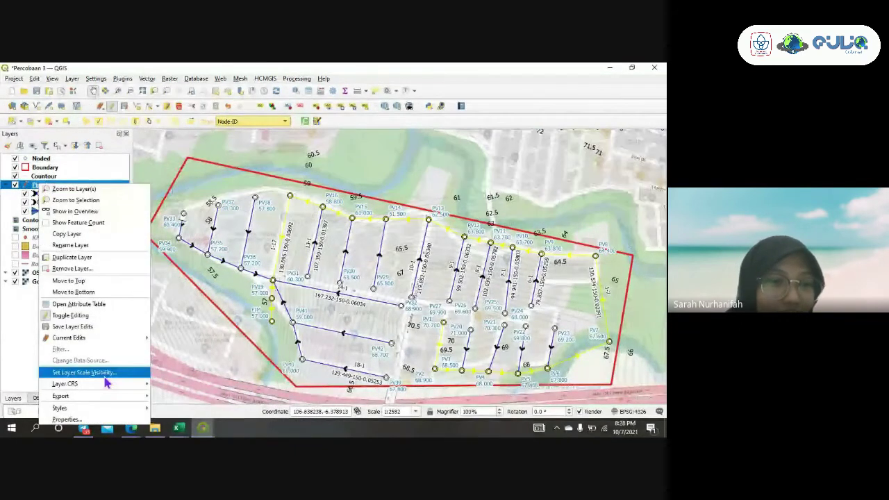
pyautogui.click(108, 304)
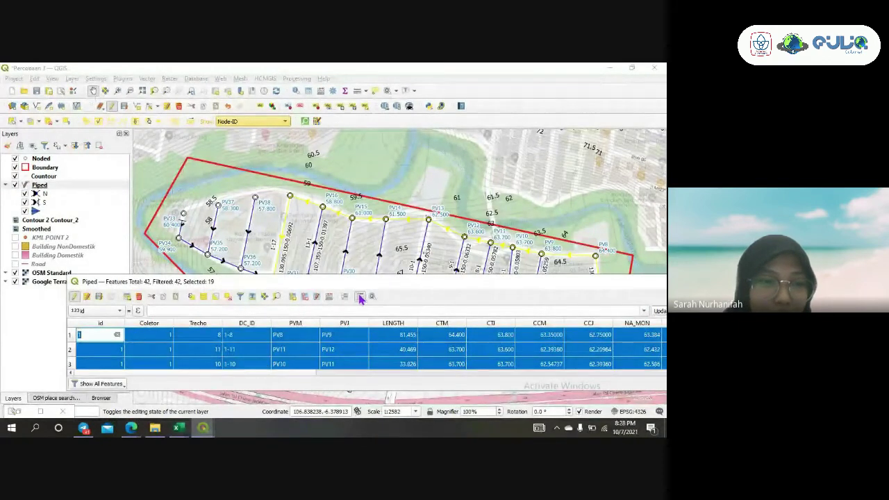
pyautogui.click(360, 298)
# Examine the last records of the Piped attribute table and the corresponding southern pipes on the map
pyautogui.scroll(-10, 257, 363)
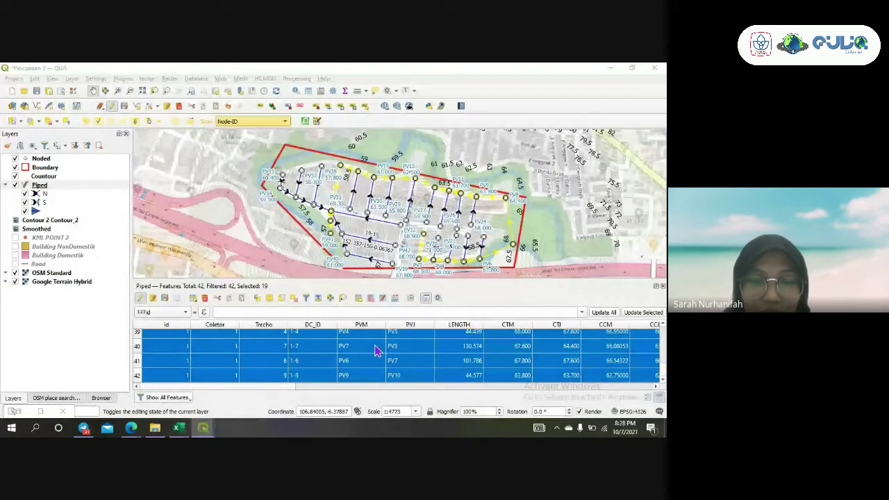
pyautogui.scroll(1, 375, 351)
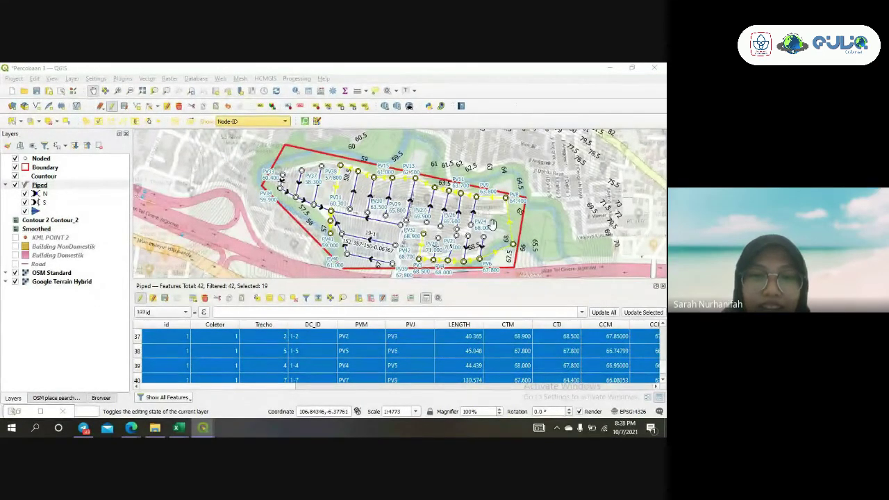
pyautogui.scroll(1, 382, 205)
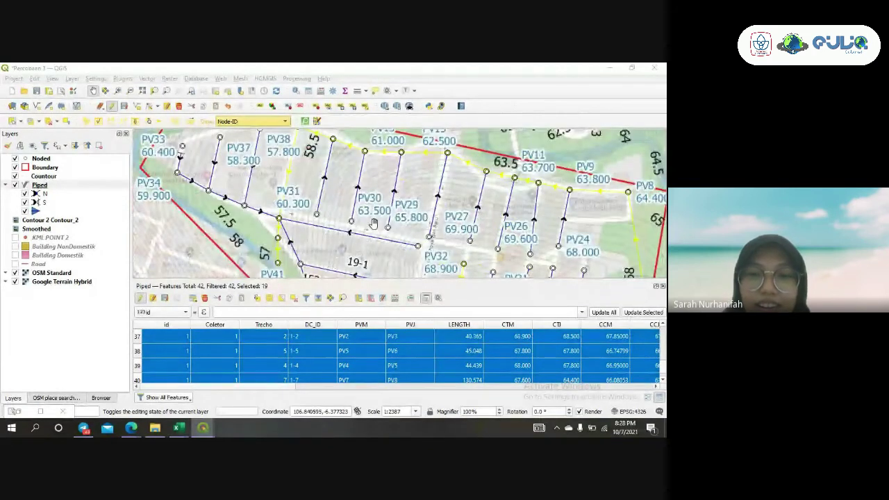
pyautogui.moveTo(373, 223); pyautogui.dragTo(374, 172)
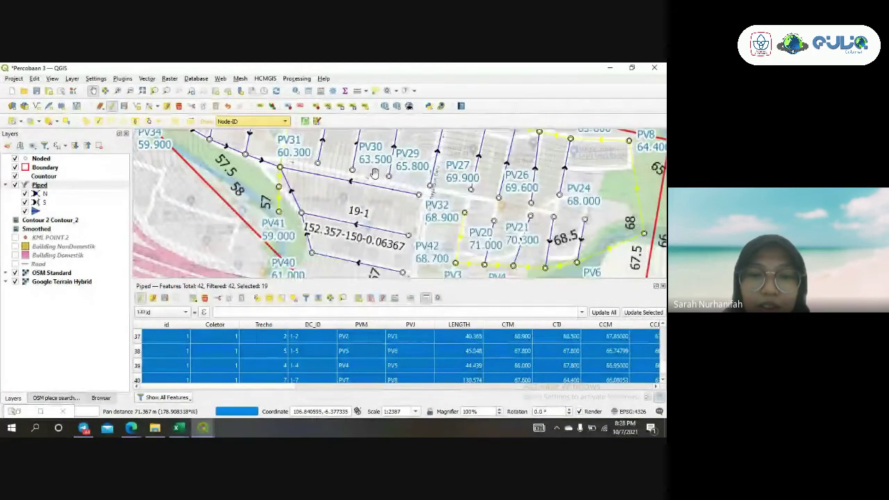
# Examine the whole Percobaan 3 network and compare the PVM and PVJ node pairs across the Piped attribute records
pyautogui.scroll(-1, 379, 208)
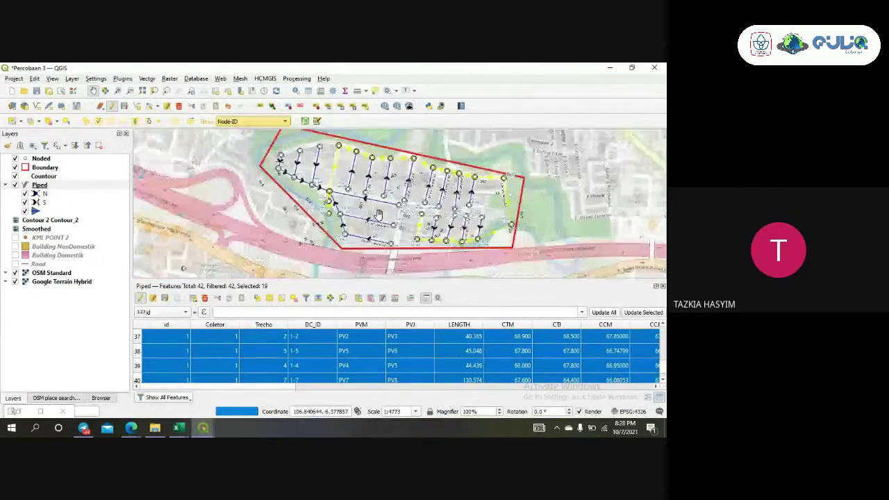
pyautogui.moveTo(377, 189); pyautogui.dragTo(379, 205)
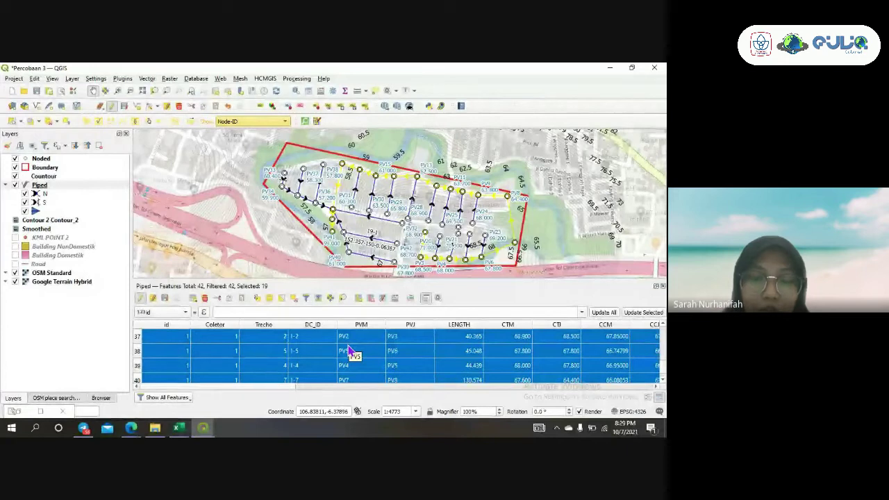
pyautogui.doubleClick(401, 355)
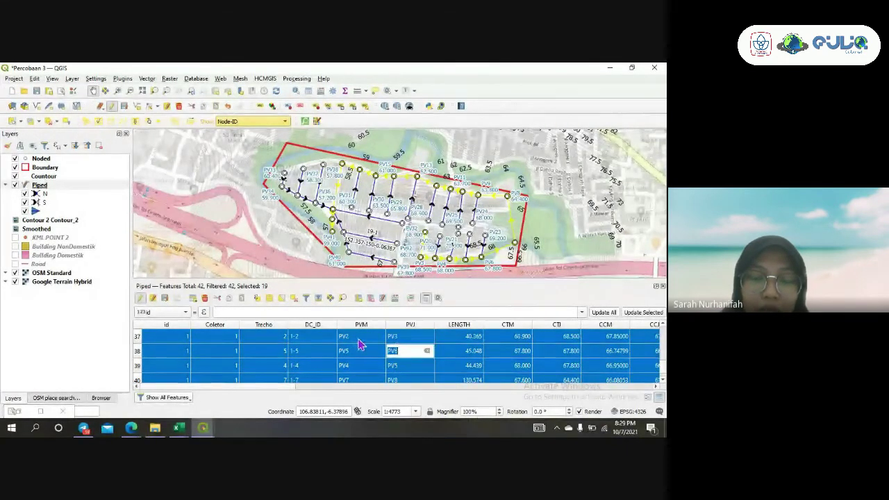
pyautogui.scroll(-1, 366, 361)
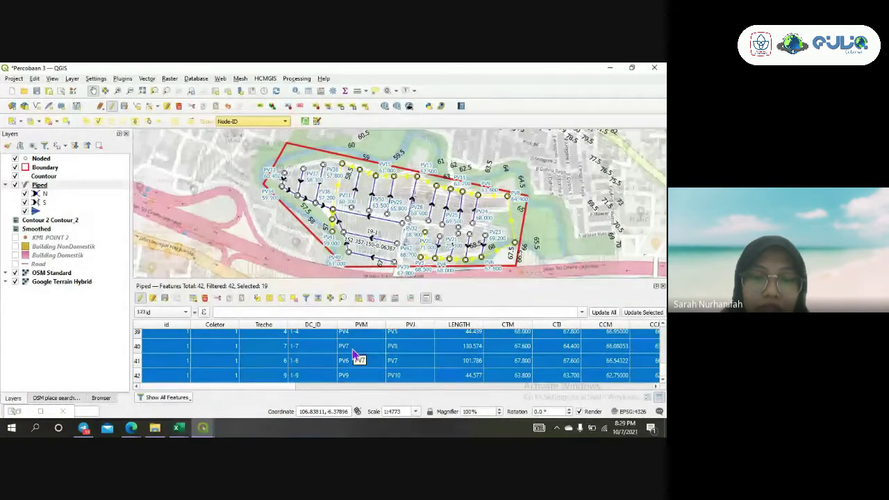
pyautogui.scroll(3, 352, 357)
pyautogui.scroll(3, 352, 354)
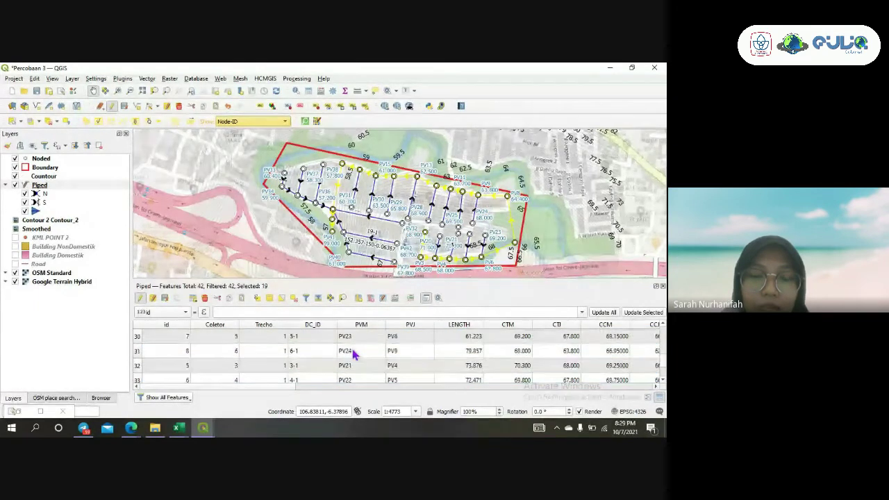
pyautogui.scroll(8, 353, 354)
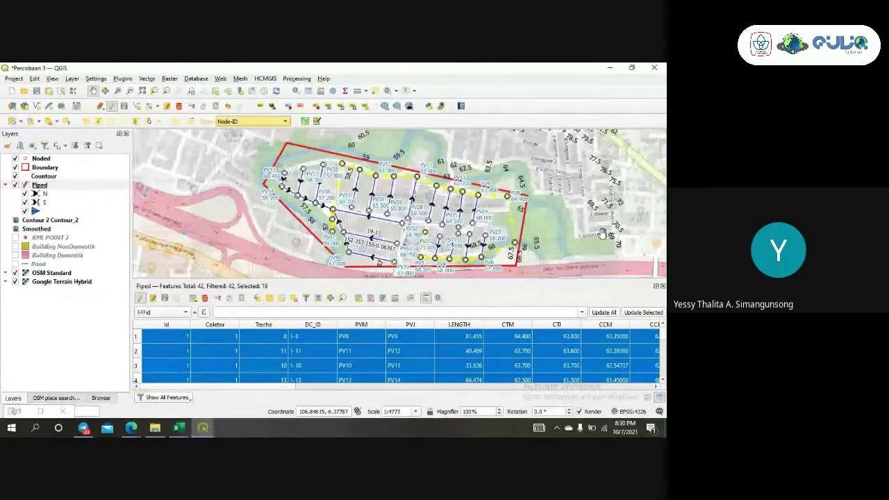
# Examine the selected main pipe route on the map, including its eastern stretch around PV8, against the boundary and contours
pyautogui.moveTo(602, 232); pyautogui.dragTo(548, 250)
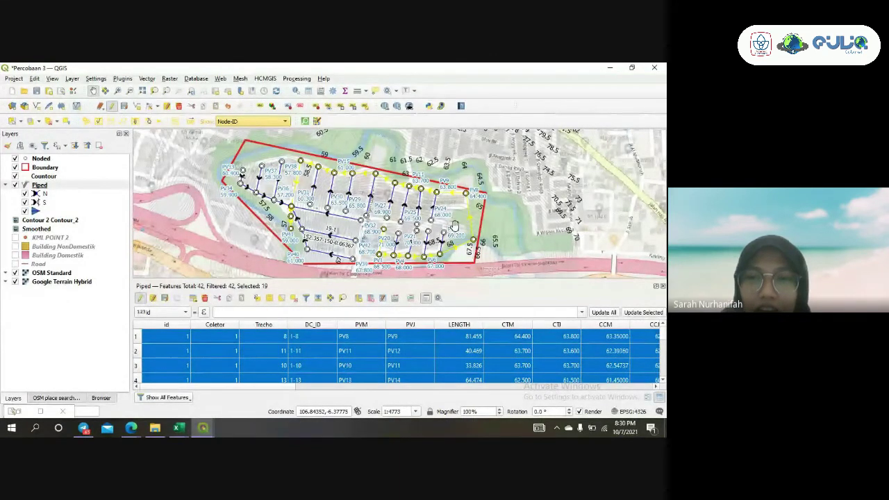
pyautogui.scroll(1, 497, 207)
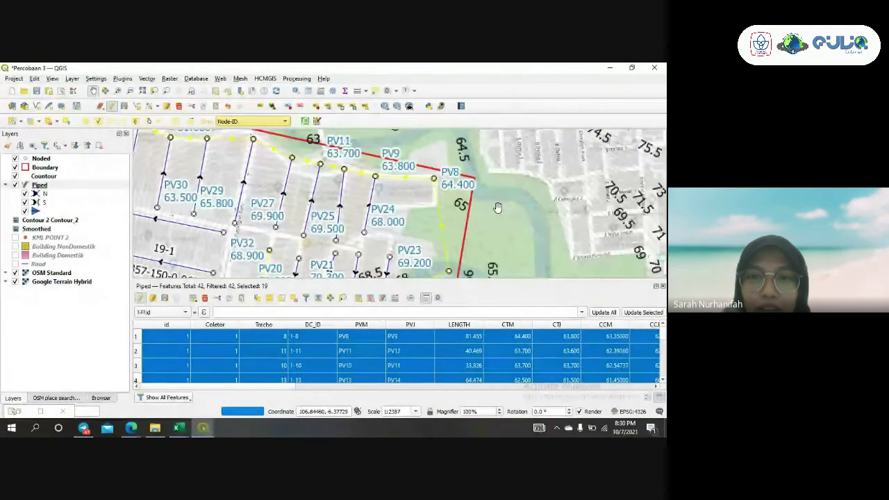
pyautogui.scroll(-2, 497, 207)
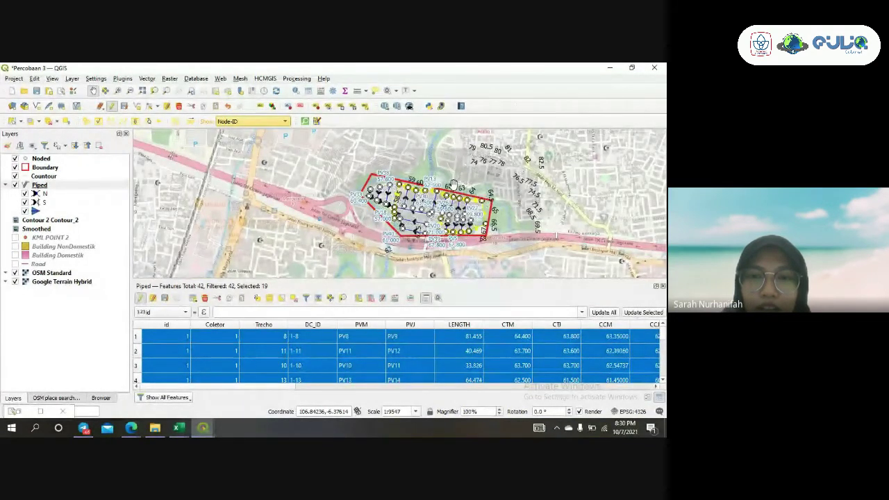
pyautogui.scroll(1, 453, 184)
pyautogui.moveTo(441, 220); pyautogui.dragTo(440, 203)
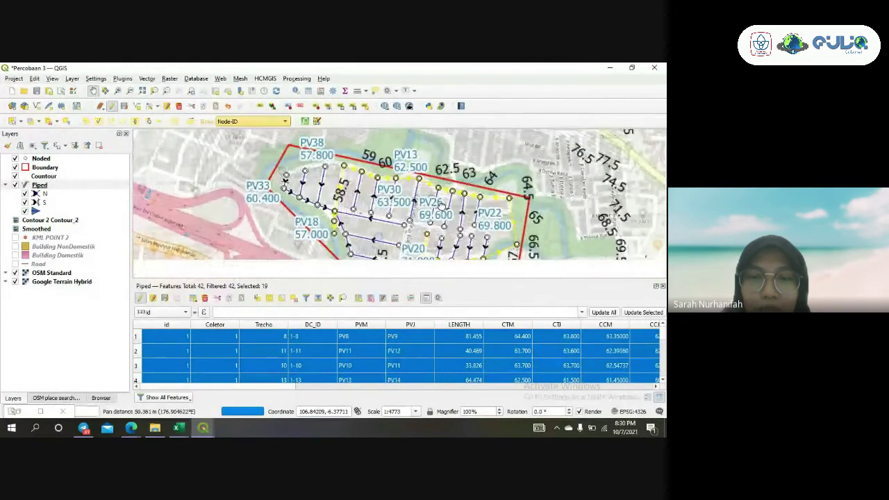
pyautogui.moveTo(396, 239); pyautogui.dragTo(397, 228)
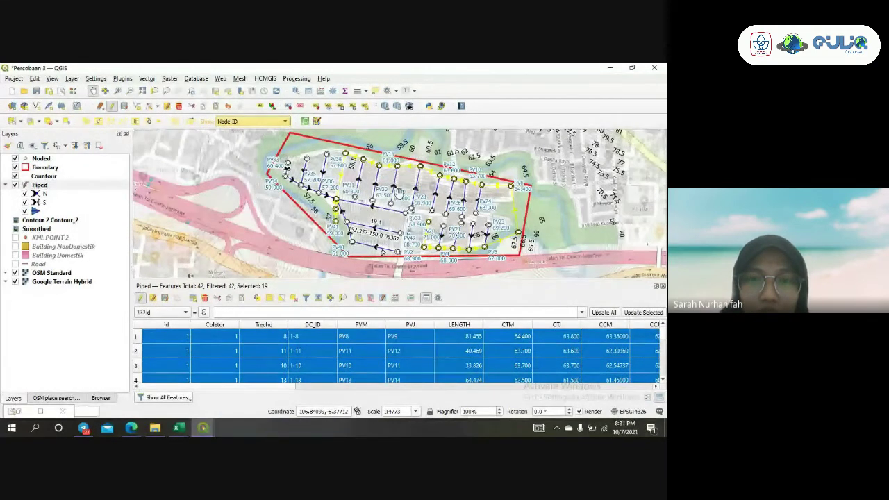
pyautogui.moveTo(399, 195)
pyautogui.mouseDown()
pyautogui.moveTo(367, 200)
pyautogui.moveTo(390, 205)
pyautogui.mouseUp()
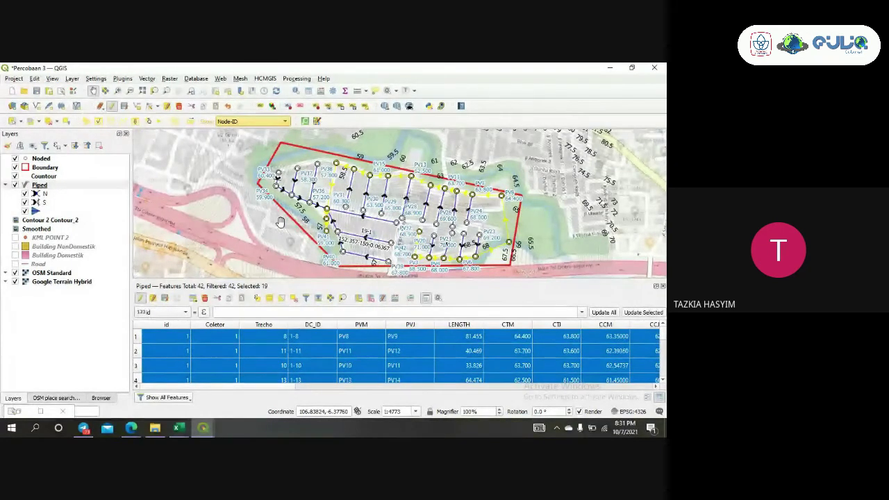
# Hide the Google Terrain Hybrid basemap and keep the OSM Standard basemap displayed
pyautogui.click(16, 273)
pyautogui.click(15, 273)
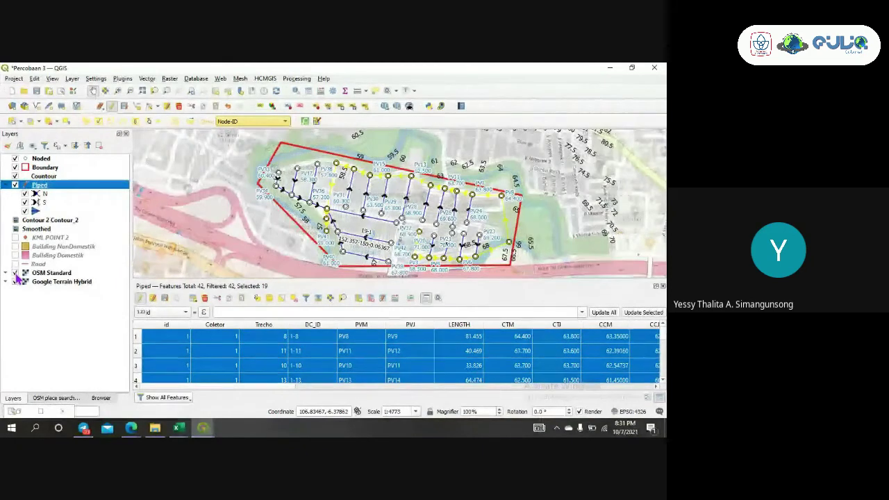
pyautogui.click(16, 281)
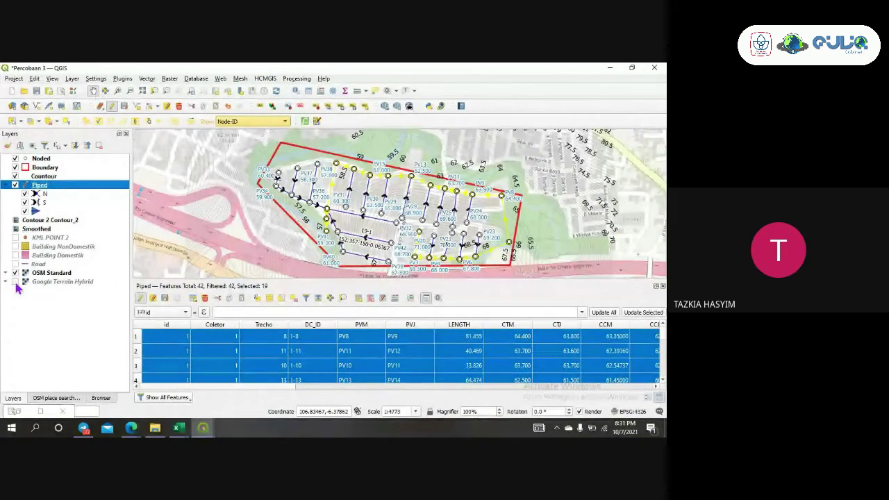
pyautogui.click(16, 283)
pyautogui.click(16, 283)
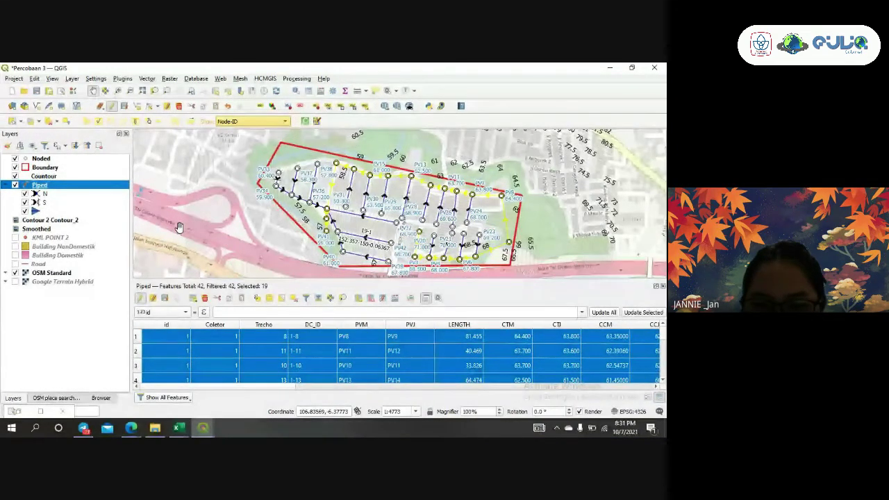
# Check the first Piped records and examine the southern pipes 1-1 to 5-1 with their labels and contours up close
pyautogui.scroll(-2, 321, 381)
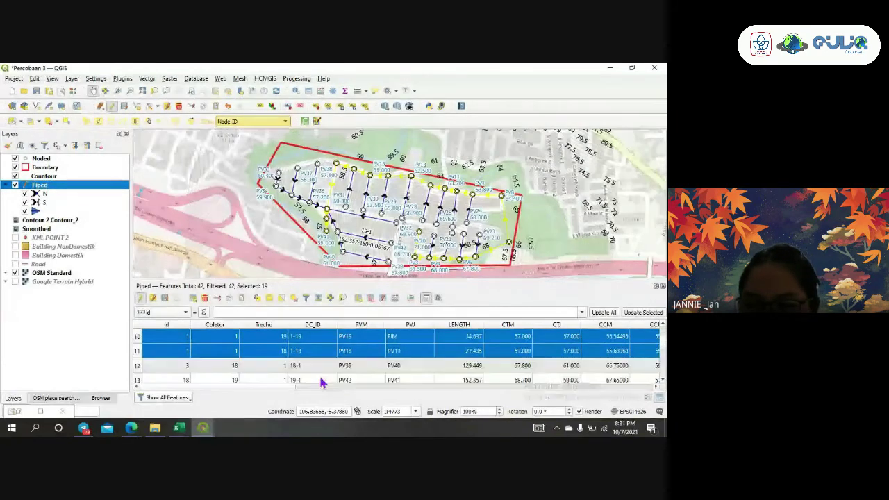
pyautogui.scroll(2, 321, 381)
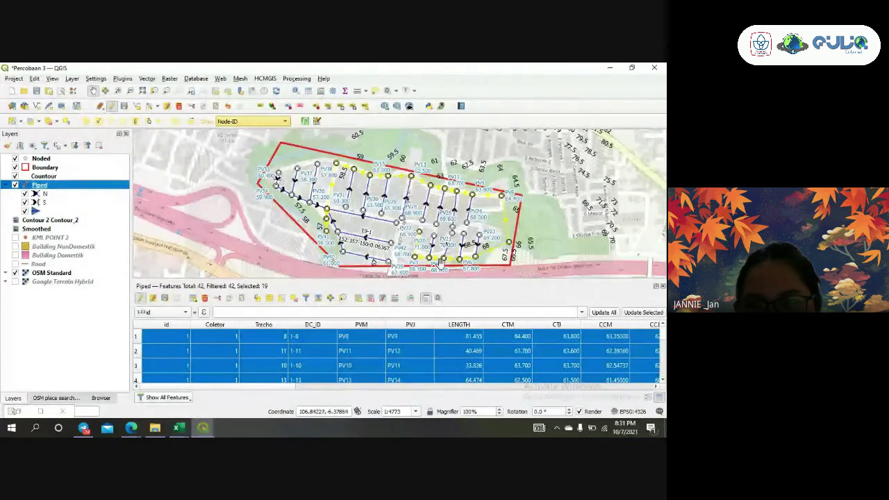
pyautogui.scroll(1, 441, 256)
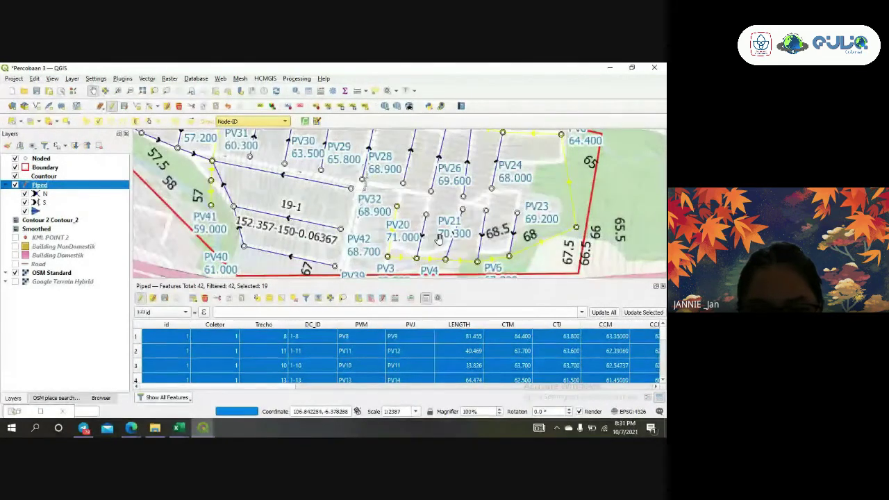
pyautogui.scroll(1, 439, 238)
pyautogui.moveTo(387, 236); pyautogui.dragTo(399, 223)
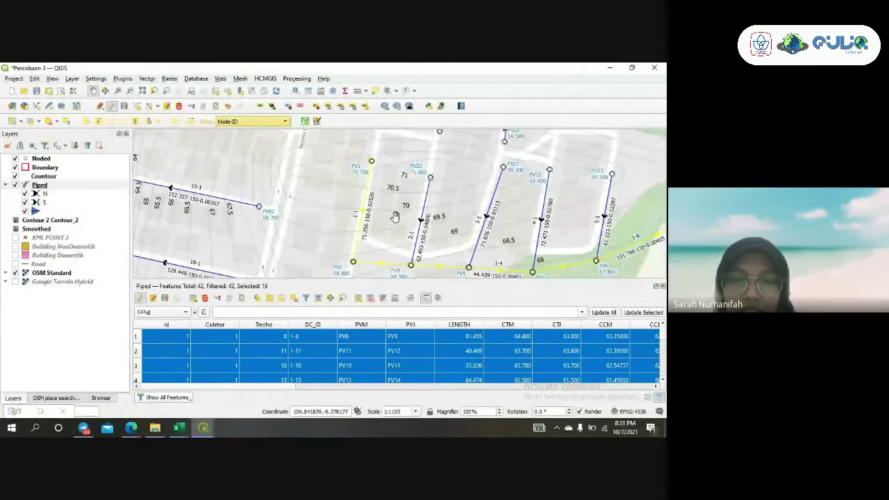
pyautogui.moveTo(389, 206); pyautogui.dragTo(395, 205)
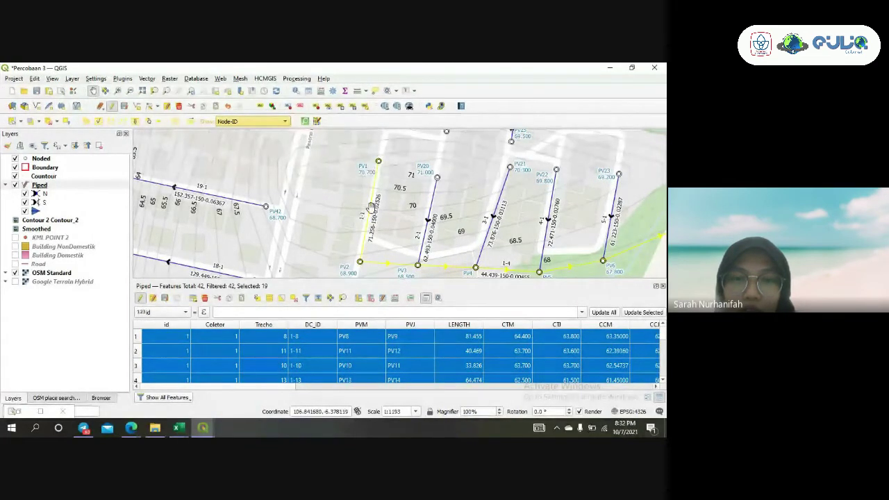
pyautogui.moveTo(386, 233); pyautogui.dragTo(404, 209)
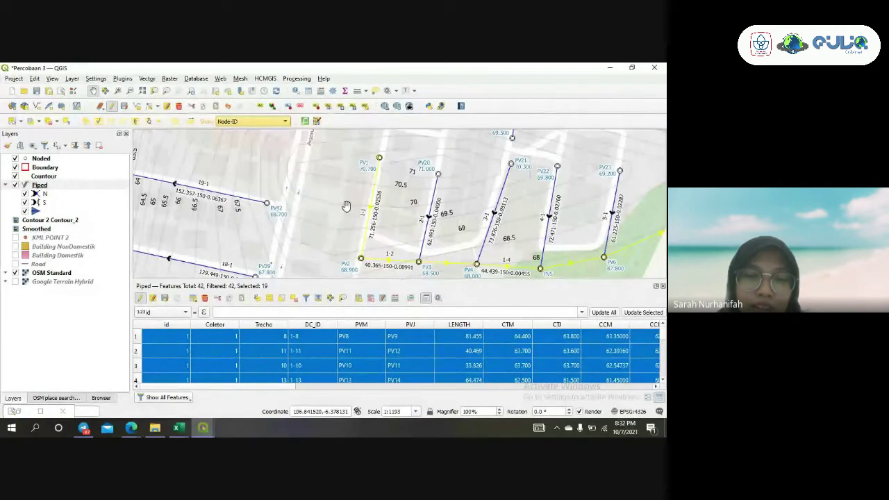
# Examine the ground and pipe elevation fields CTM, CTJ, CCM and CCJ in the first records of the Piped table
pyautogui.doubleClick(495, 351)
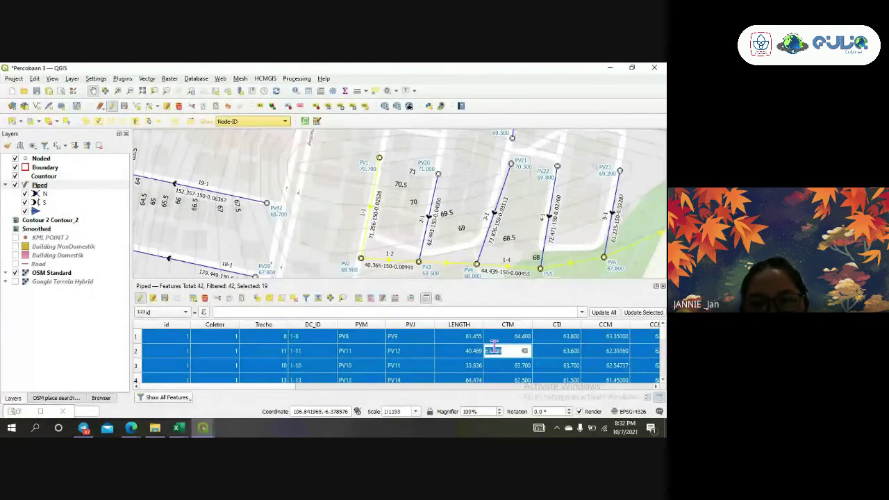
pyautogui.doubleClick(552, 366)
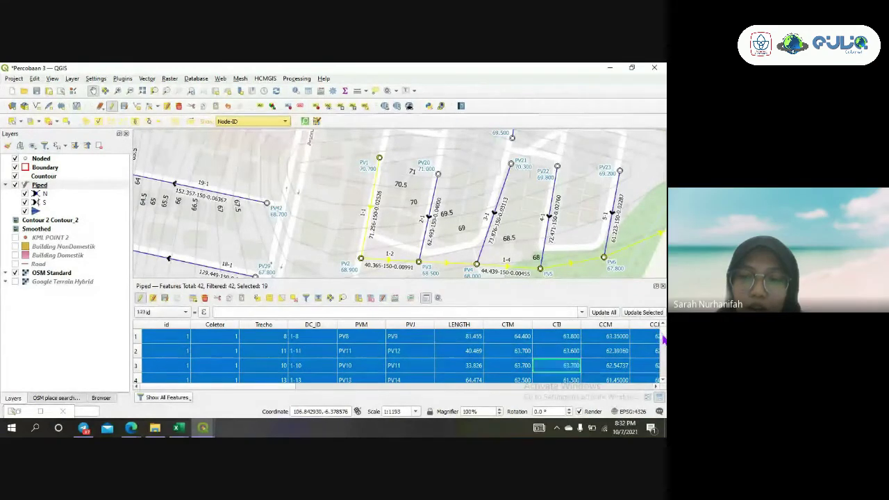
pyautogui.moveTo(661, 333); pyautogui.dragTo(662, 340)
pyautogui.scroll(1, 659, 343)
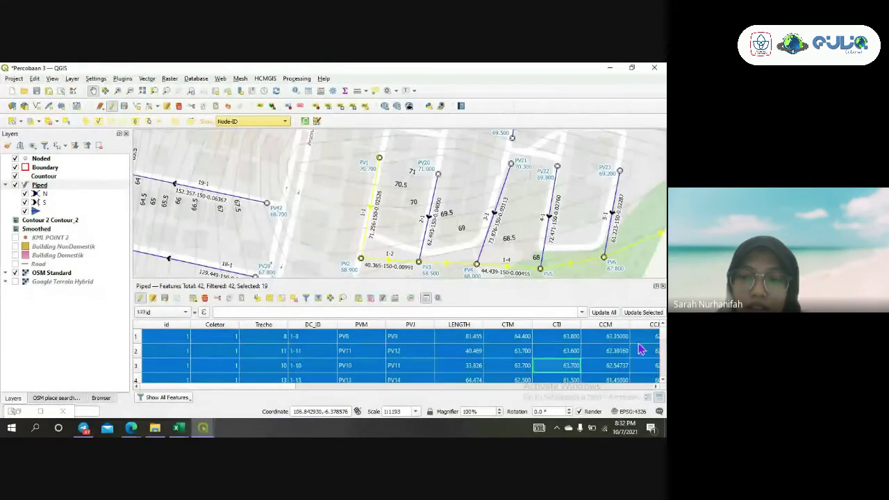
pyautogui.hscroll(3, 640, 350)
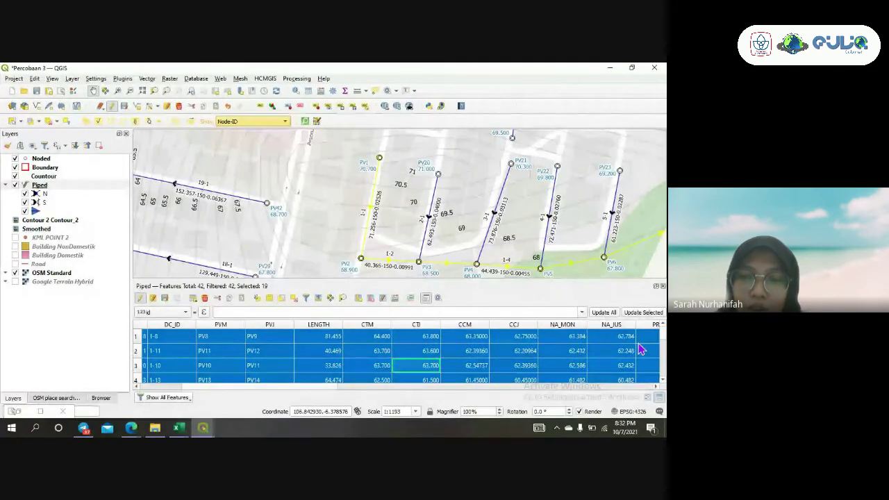
pyautogui.hscroll(3, 640, 350)
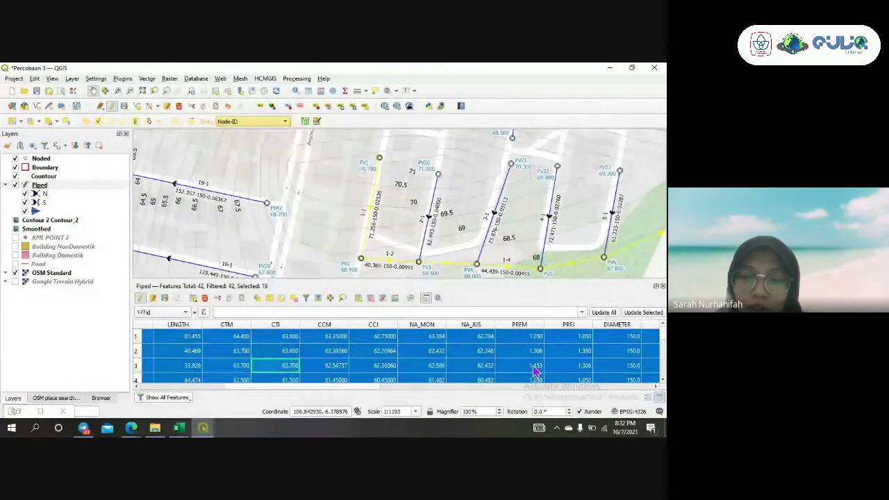
pyautogui.hscroll(-6, 534, 372)
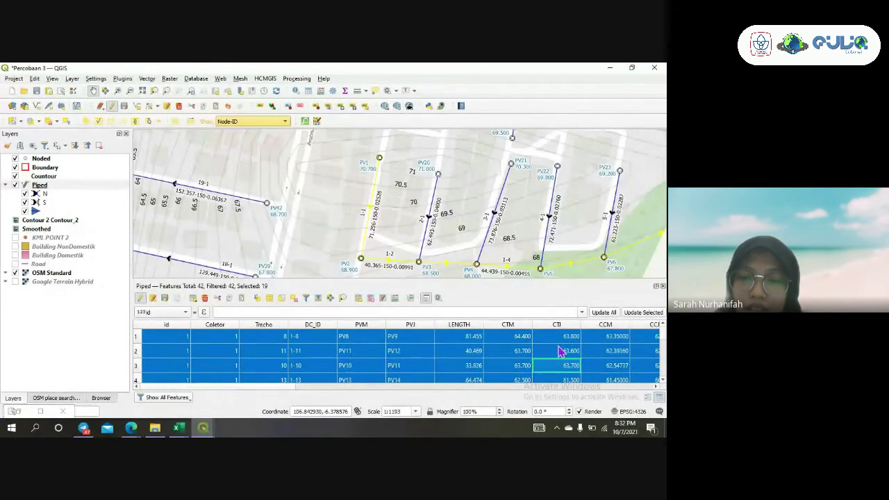
pyautogui.hscroll(1, 559, 352)
pyautogui.hscroll(2, 559, 352)
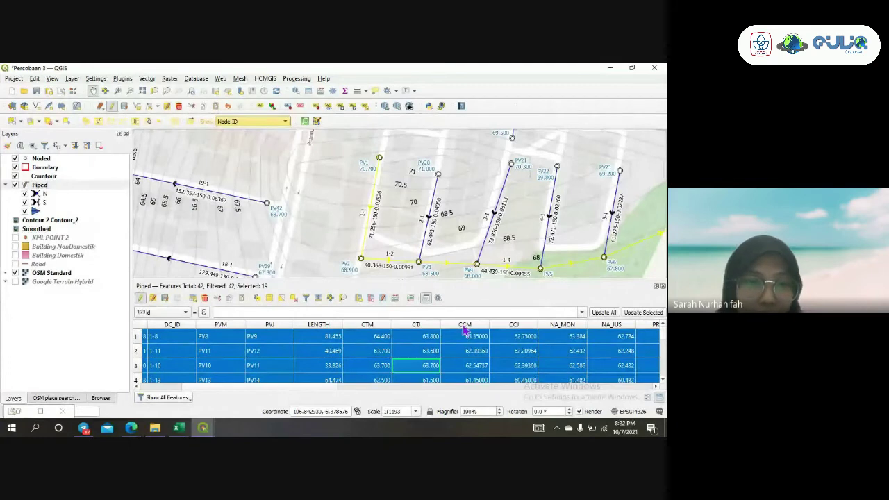
pyautogui.hscroll(-3, 189, 368)
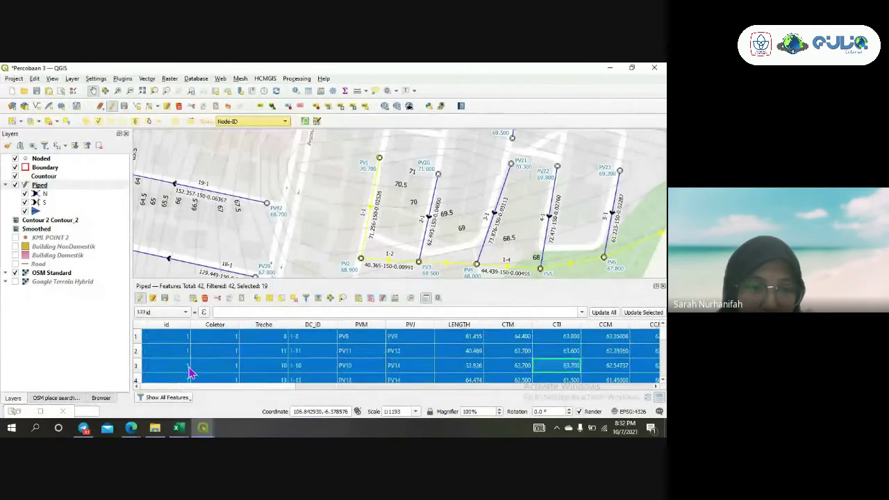
# Review the depth, diameter and slope fields PRFM, PRFJ, DIAMETER, DECL and DECL_MIN across the Piped records
pyautogui.hscroll(3, 350, 347)
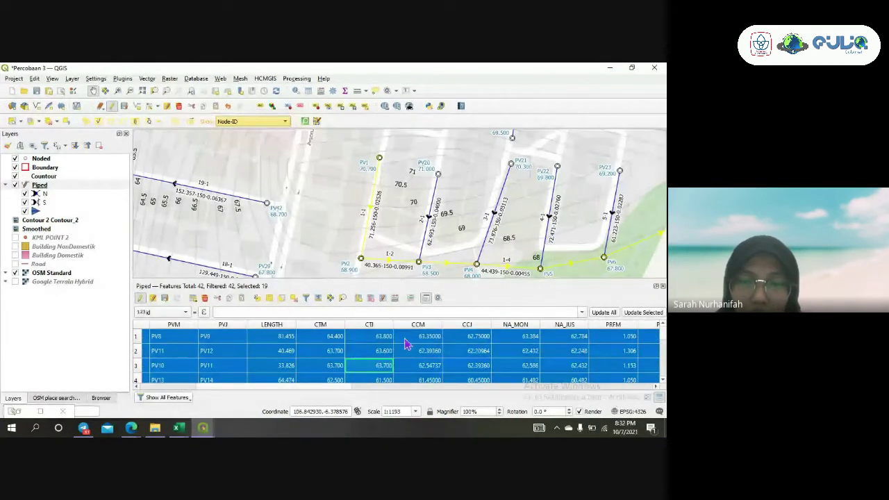
pyautogui.hscroll(3, 406, 343)
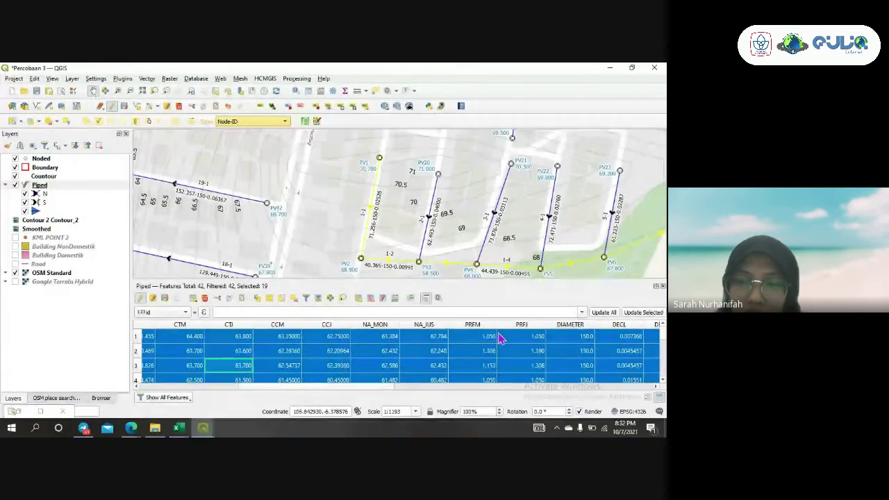
pyautogui.hscroll(2, 497, 338)
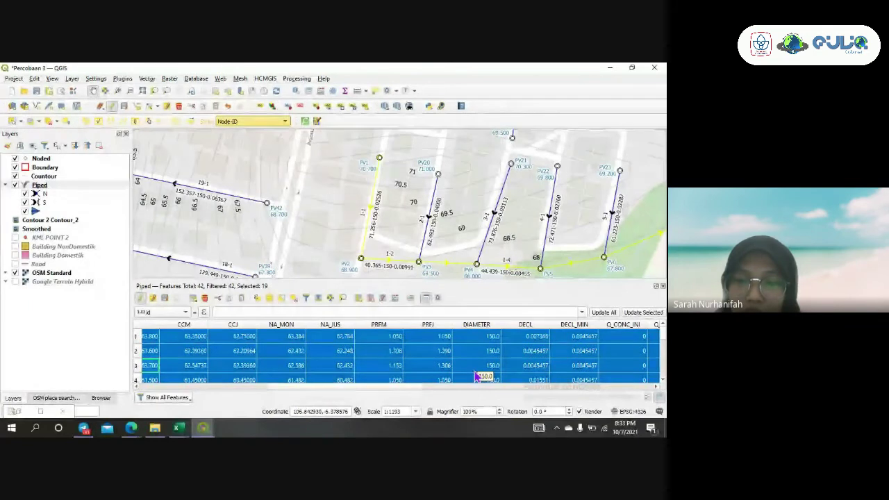
pyautogui.scroll(-2, 474, 361)
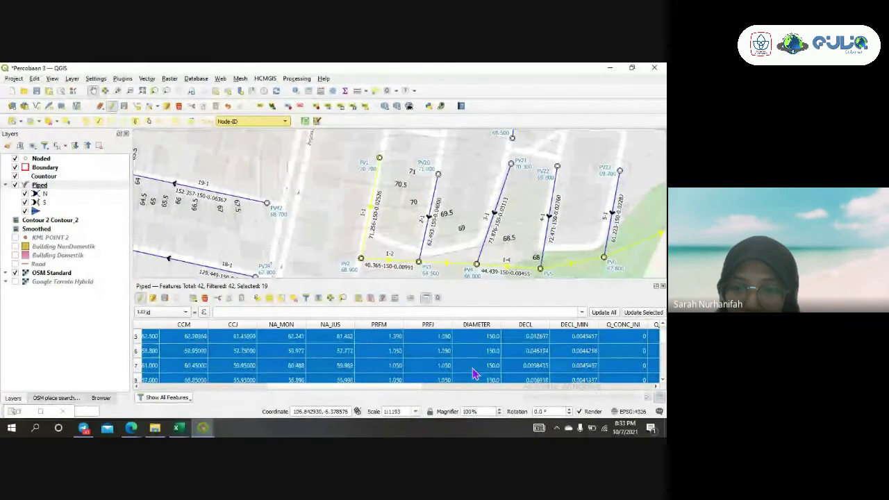
pyautogui.scroll(2, 473, 374)
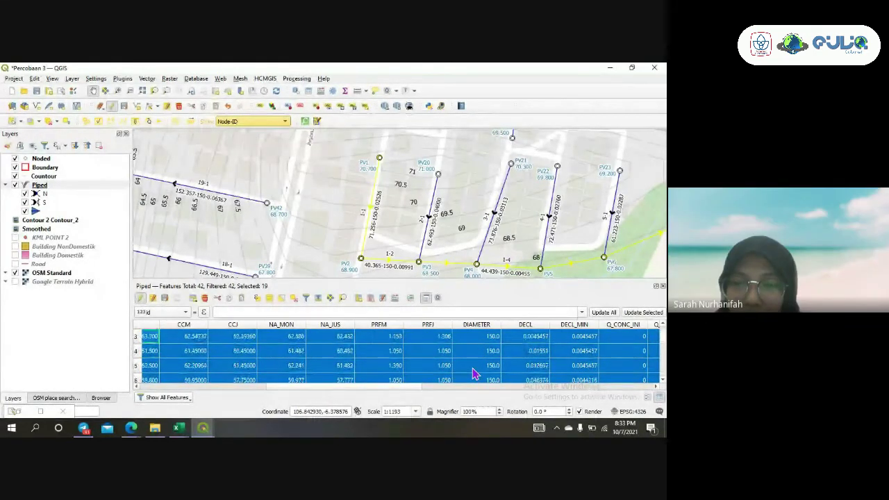
pyautogui.scroll(-5, 472, 374)
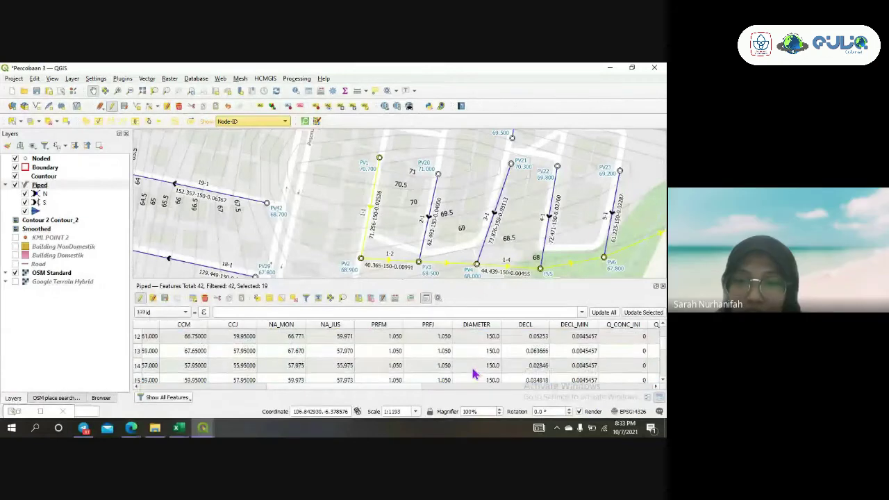
# Review the depth, diameter and slope values back up to the first Piped record and inspect its DIAMETER cell without changing it
pyautogui.scroll(6, 472, 374)
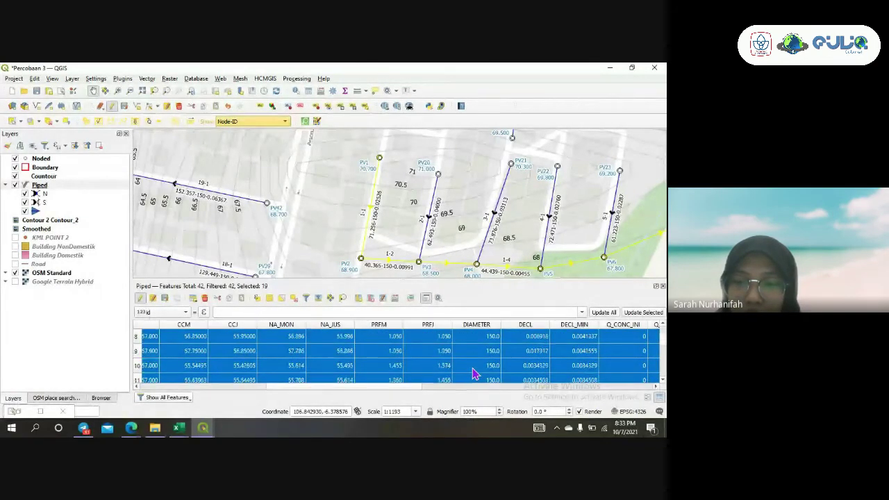
pyautogui.scroll(-3, 472, 373)
pyautogui.scroll(3, 472, 373)
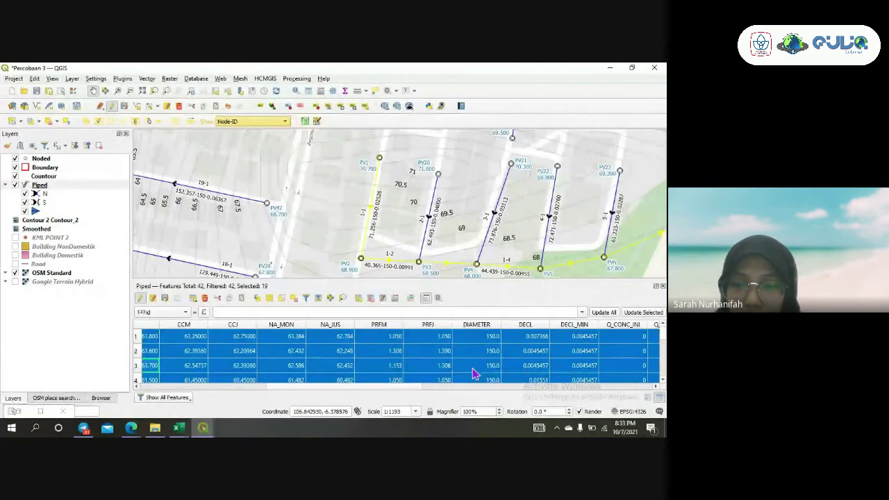
pyautogui.scroll(-3, 472, 374)
pyautogui.scroll(3, 472, 373)
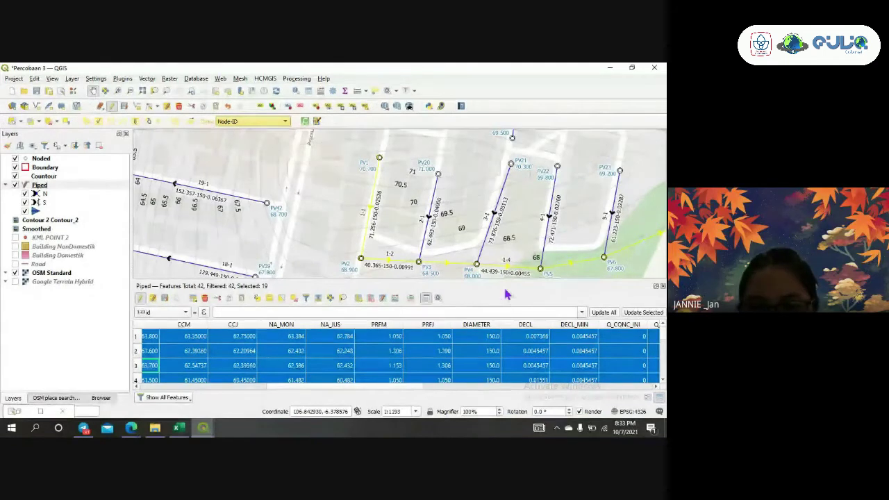
pyautogui.doubleClick(488, 337)
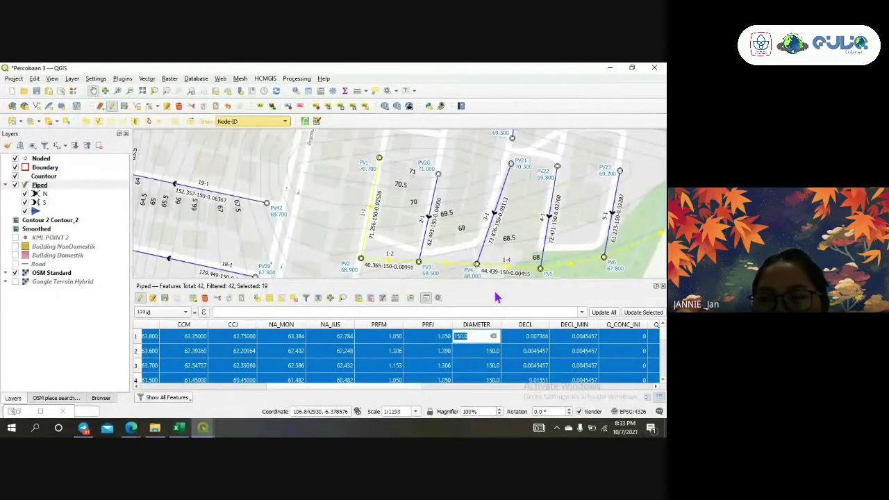
pyautogui.click(473, 336)
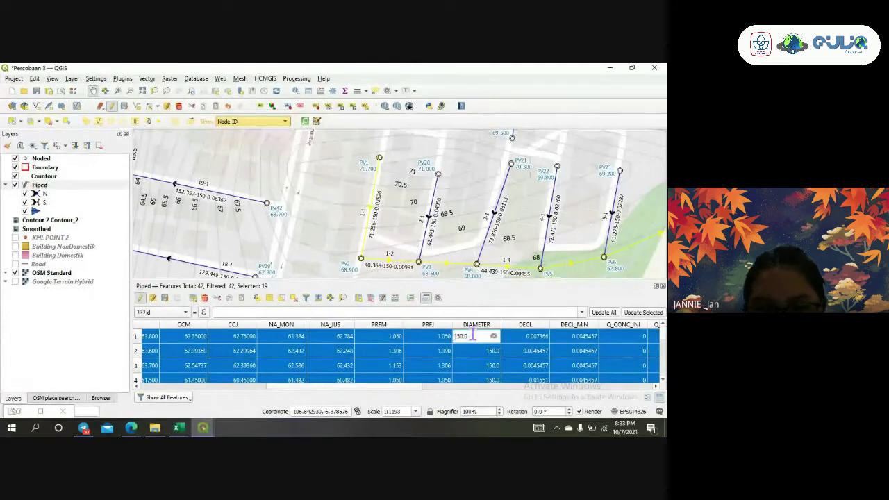
pyautogui.press('Return')
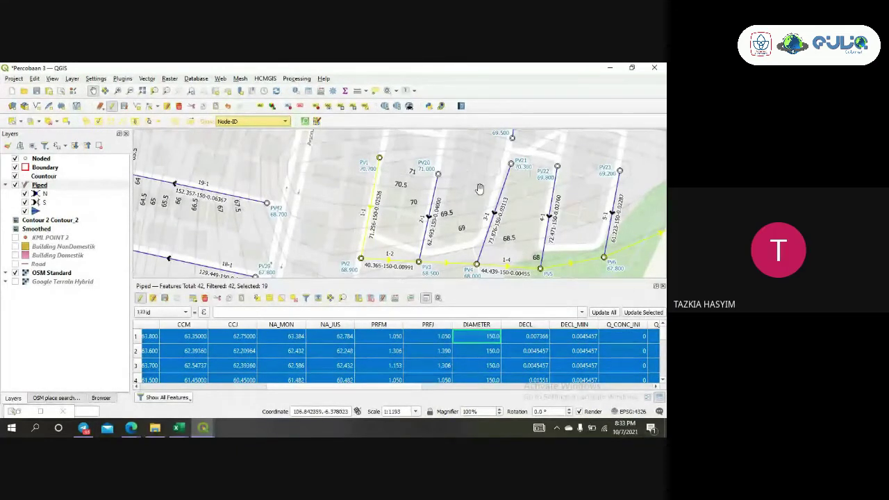
# Examine the western pipes 14-1 and 19-1 and the overall network layout within the boundary
pyautogui.moveTo(479, 189); pyautogui.dragTo(548, 219)
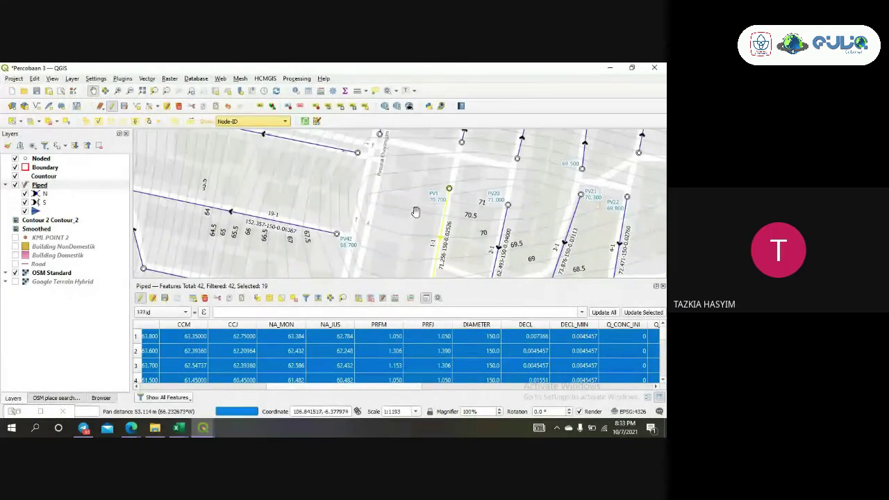
pyautogui.moveTo(416, 212); pyautogui.dragTo(488, 236)
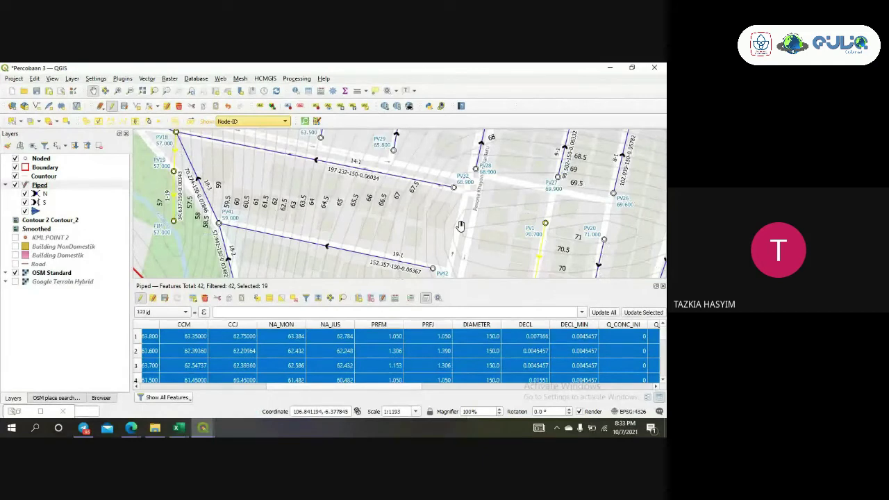
pyautogui.scroll(-2, 460, 226)
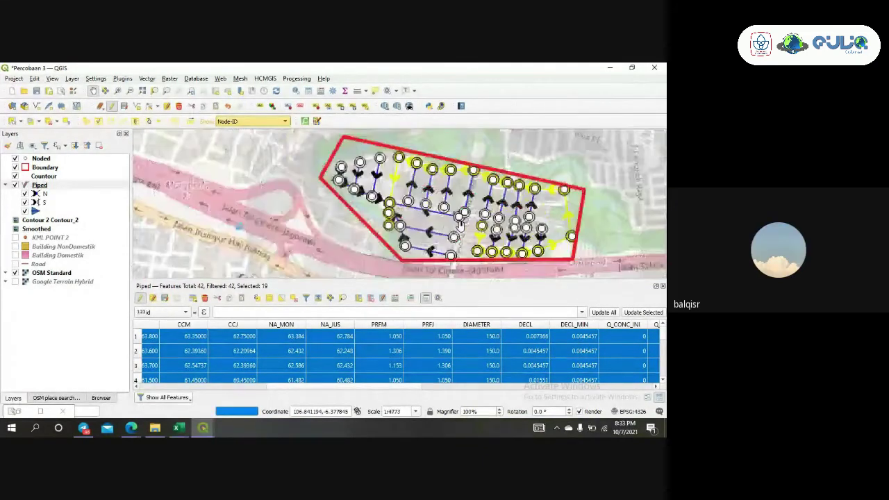
pyautogui.scroll(1, 453, 201)
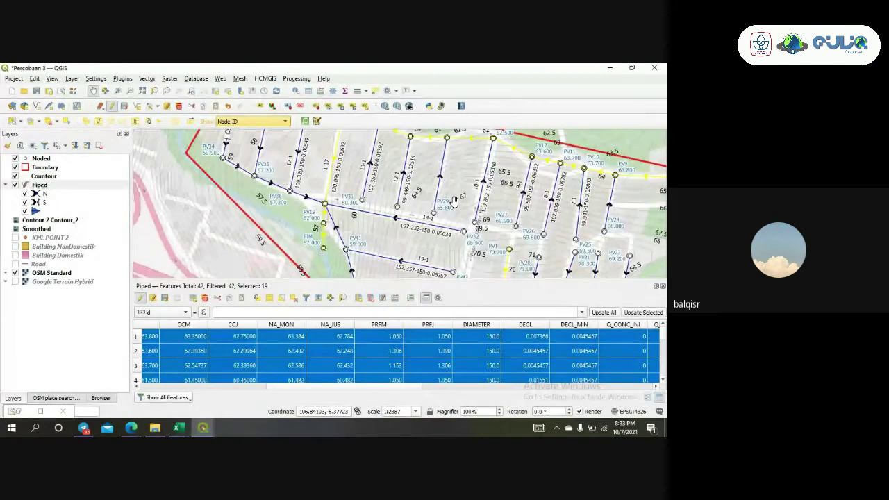
pyautogui.scroll(-1, 453, 201)
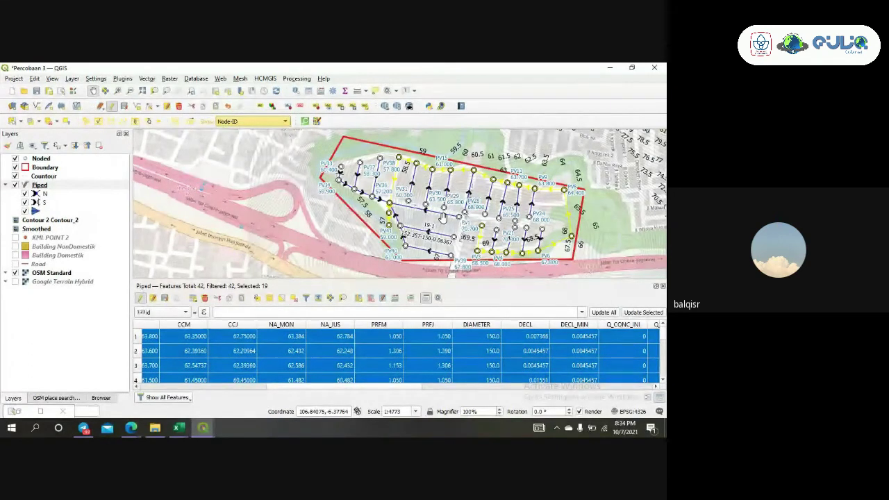
# Hide the Noded, Boundary, Piped and OSM Standard layers, keeping only the Countour layer displayed
pyautogui.click(13, 187)
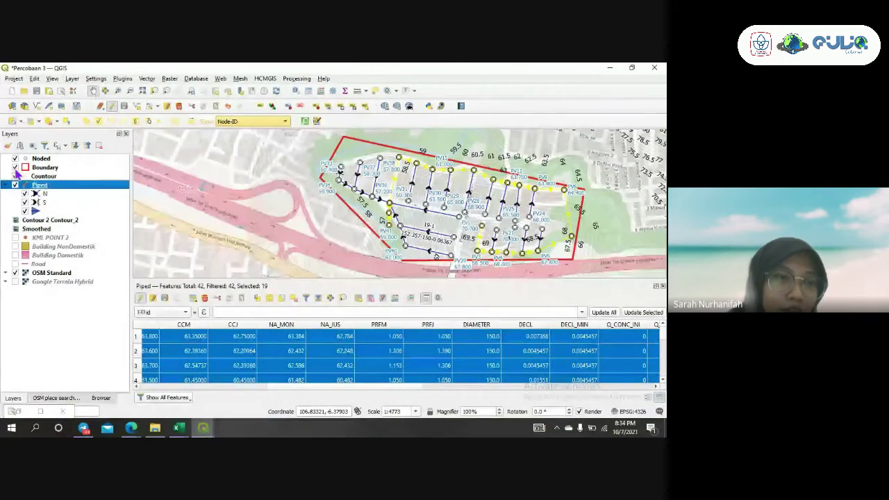
pyautogui.click(14, 167)
pyautogui.click(14, 158)
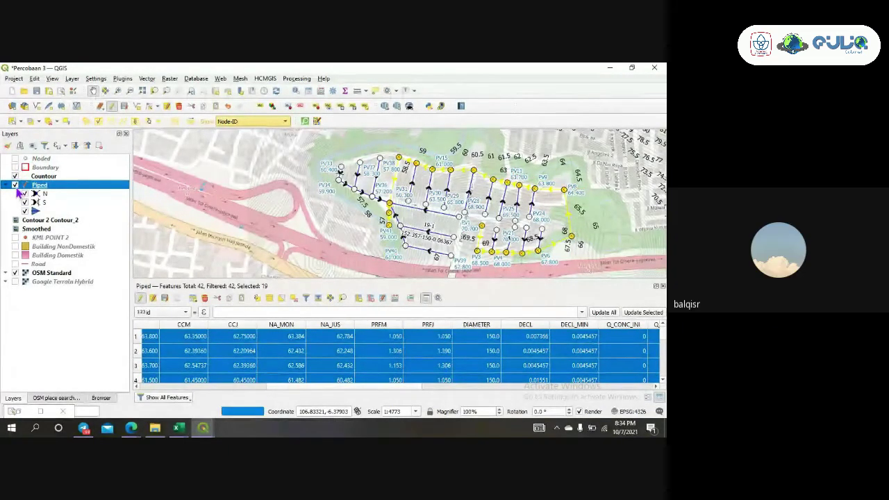
pyautogui.click(15, 185)
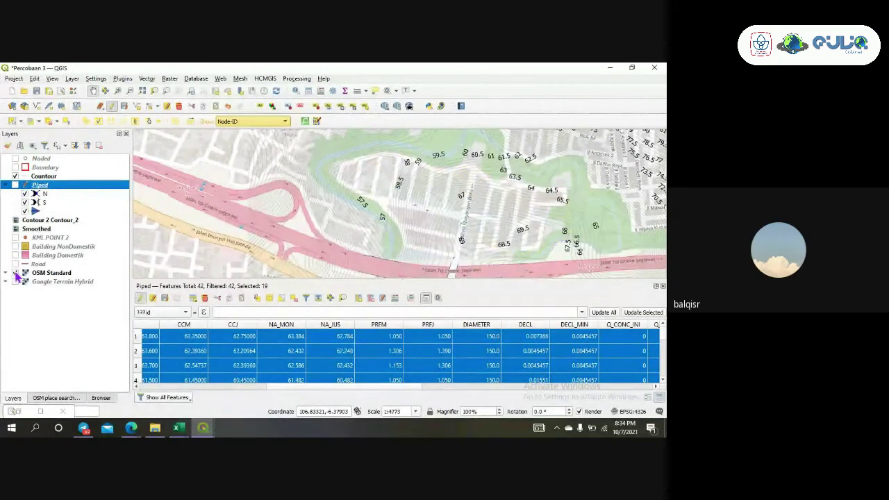
pyautogui.click(15, 274)
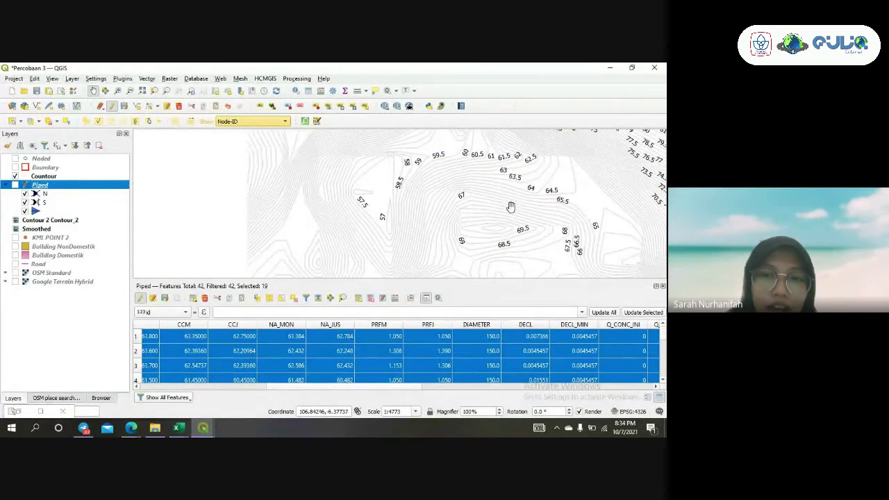
# Examine the contour lines around the closed 71 contour and across the surrounding terrain
pyautogui.moveTo(511, 207); pyautogui.dragTo(448, 209)
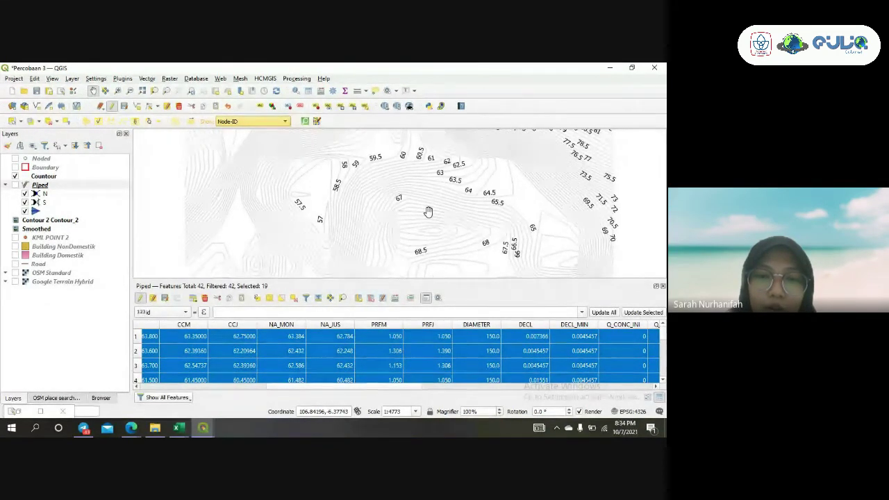
pyautogui.moveTo(413, 213); pyautogui.dragTo(421, 212)
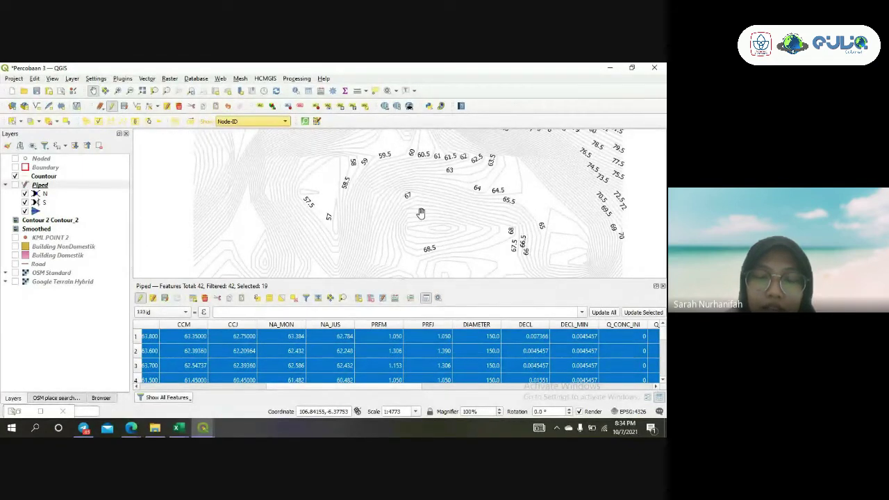
pyautogui.scroll(1, 439, 210)
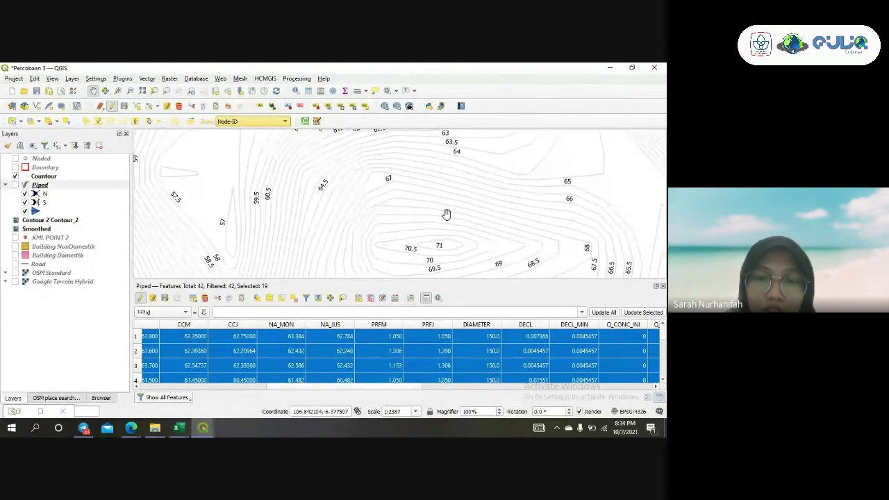
pyautogui.moveTo(450, 230); pyautogui.dragTo(450, 209)
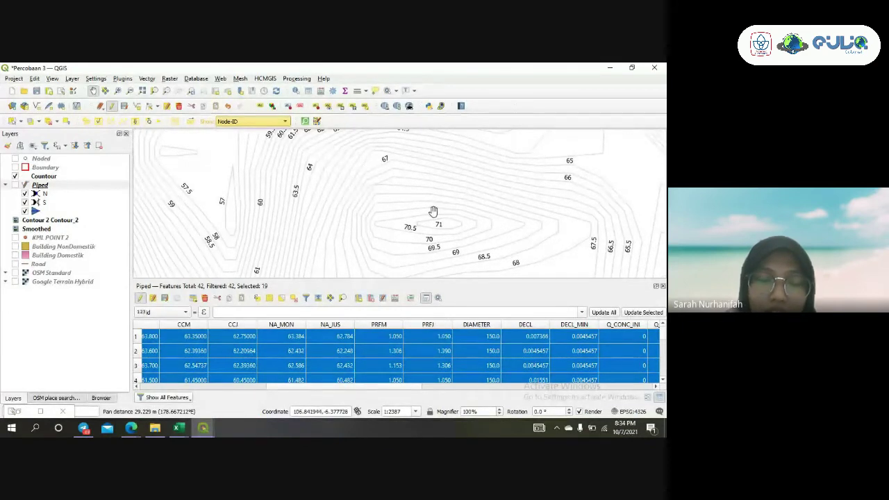
pyautogui.scroll(1, 431, 211)
pyautogui.scroll(-2, 432, 211)
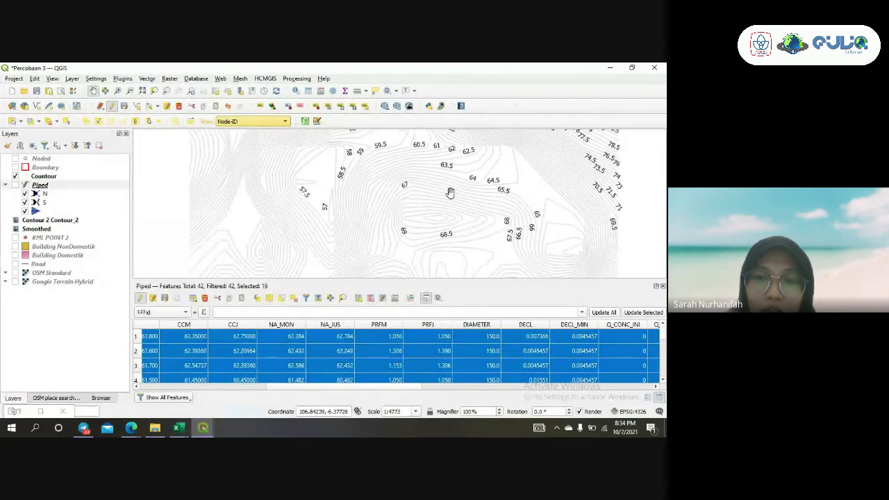
pyautogui.scroll(1, 450, 192)
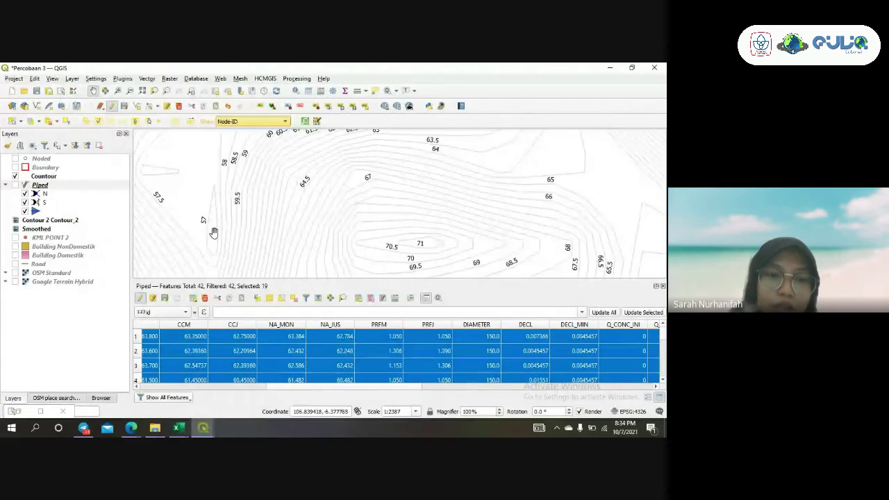
# Compare the low terrain at the western 57 contour with the high ground at the 71 contour
pyautogui.moveTo(213, 233); pyautogui.dragTo(231, 208)
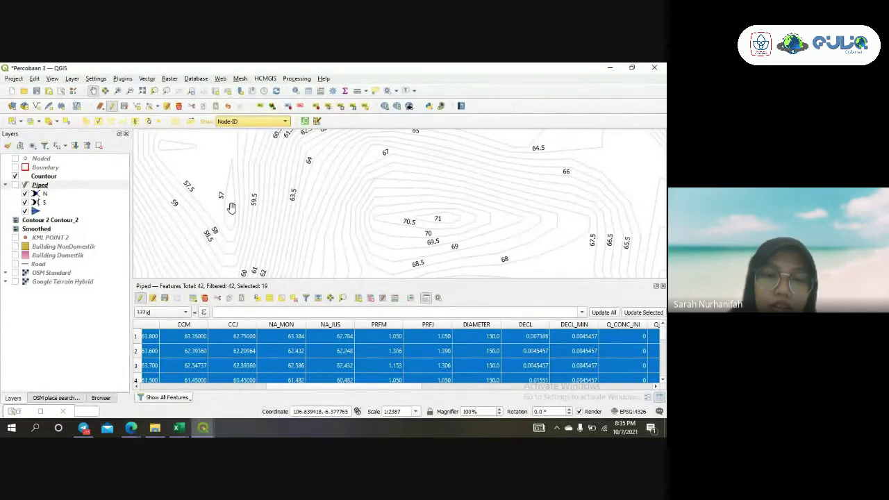
pyautogui.moveTo(305, 223); pyautogui.dragTo(275, 220)
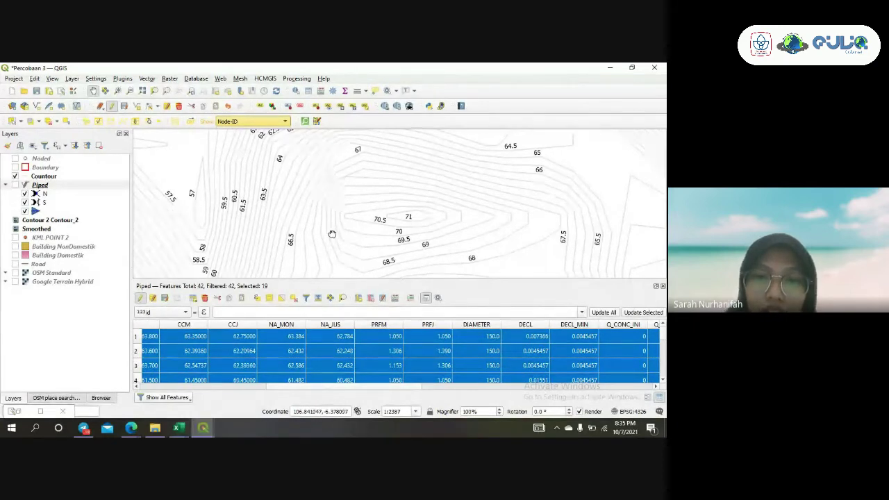
pyautogui.moveTo(331, 233); pyautogui.dragTo(378, 232)
pyautogui.scroll(1, 405, 219)
pyautogui.scroll(-1, 406, 219)
pyautogui.scroll(-1, 379, 231)
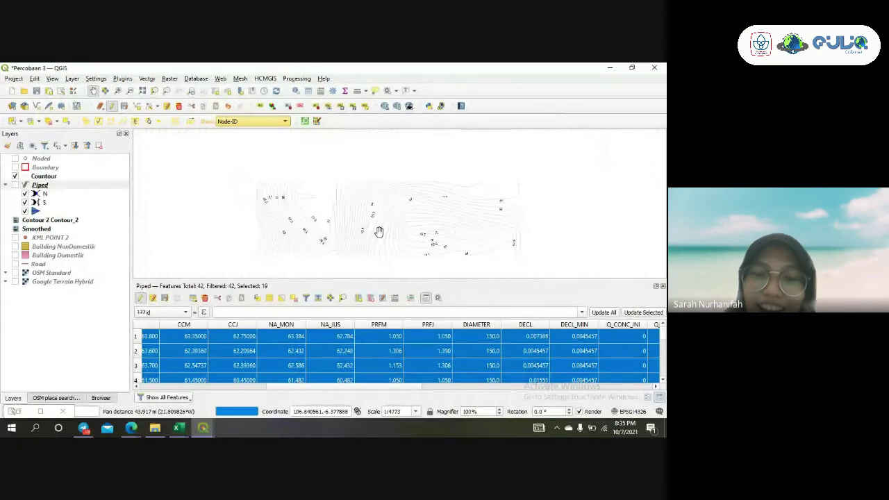
pyautogui.scroll(1, 425, 222)
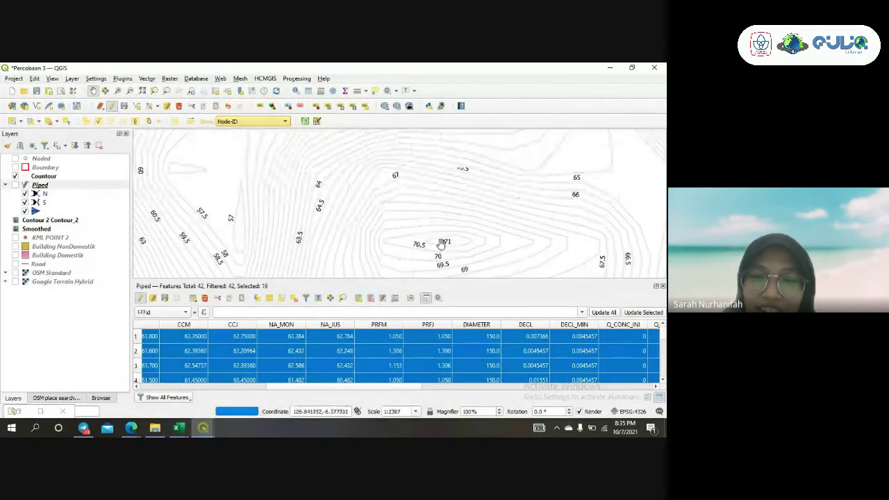
pyautogui.moveTo(440, 243); pyautogui.dragTo(459, 242)
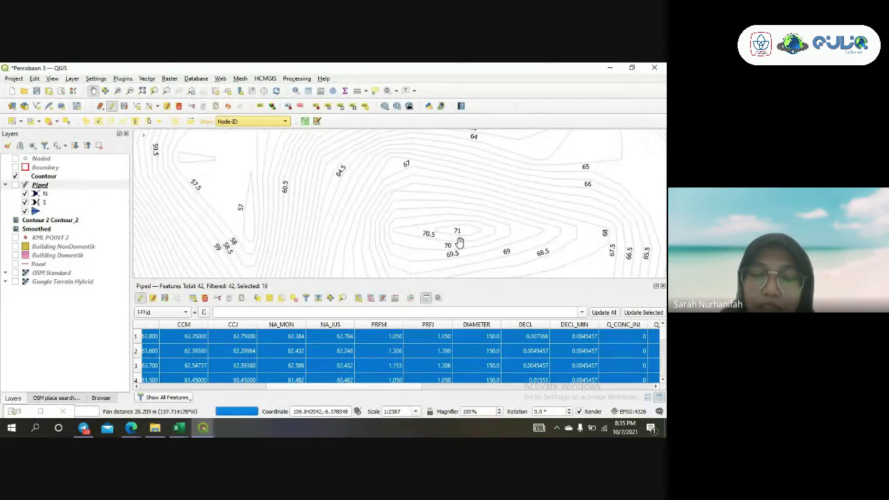
pyautogui.scroll(-1, 459, 242)
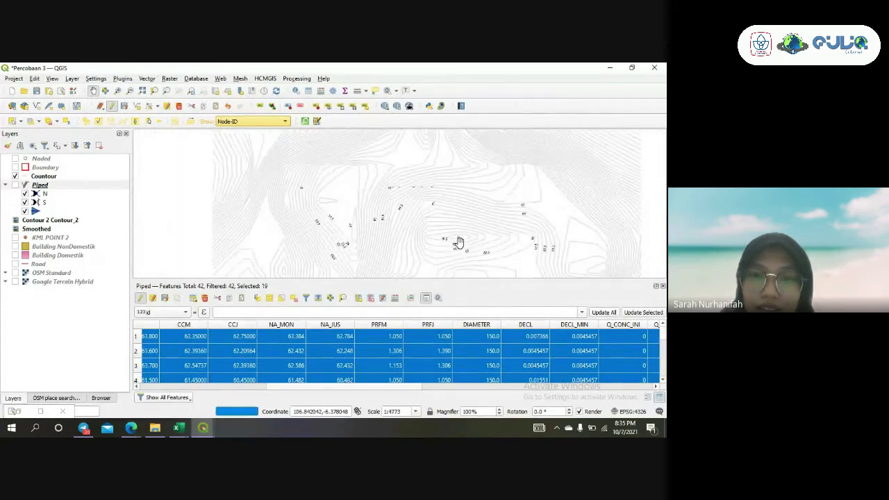
pyautogui.scroll(1, 459, 242)
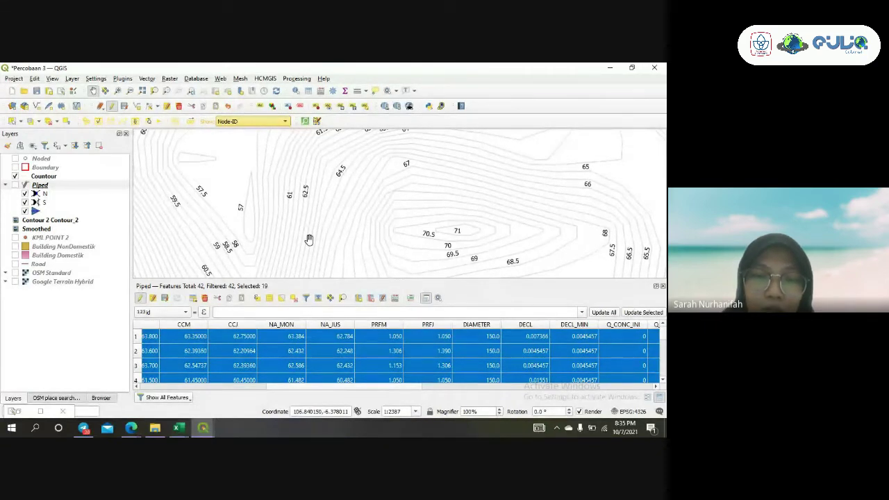
pyautogui.moveTo(290, 229); pyautogui.dragTo(308, 232)
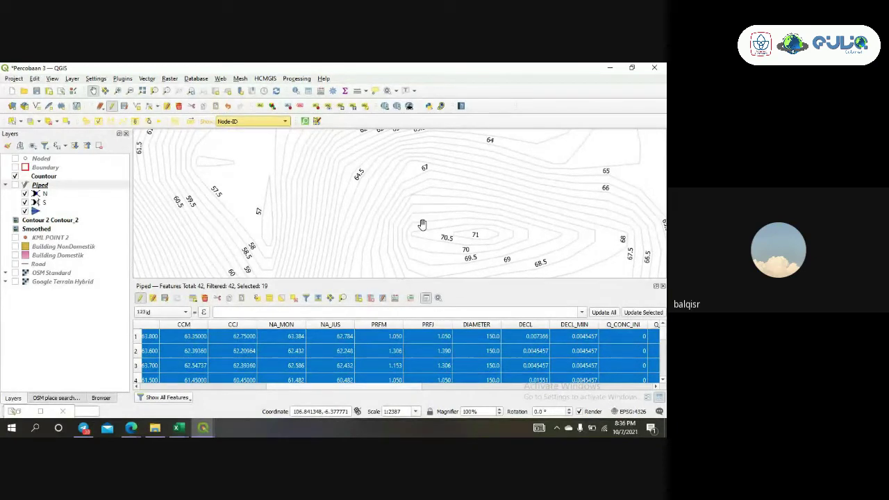
# Trace the terrain from the northern 59 to 65 contours down to the low area around the western 57 contours
pyautogui.moveTo(393, 200); pyautogui.dragTo(404, 225)
pyautogui.moveTo(447, 200); pyautogui.dragTo(501, 217)
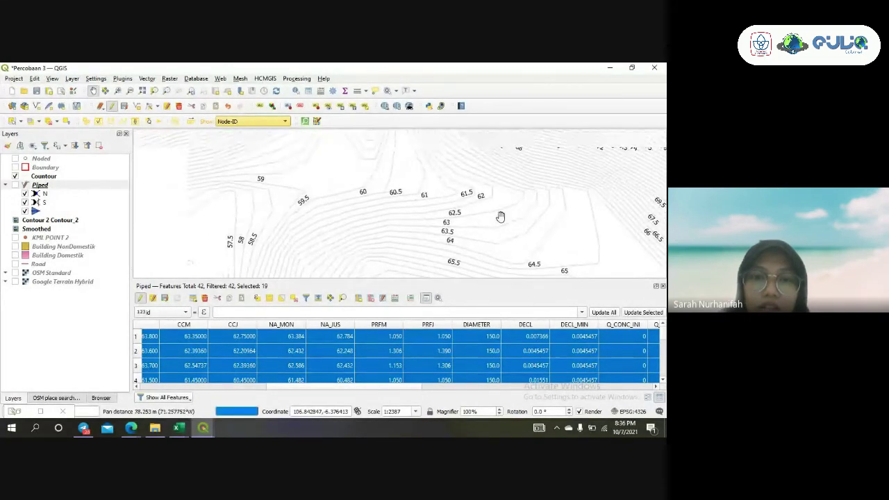
pyautogui.moveTo(320, 234); pyautogui.dragTo(380, 187)
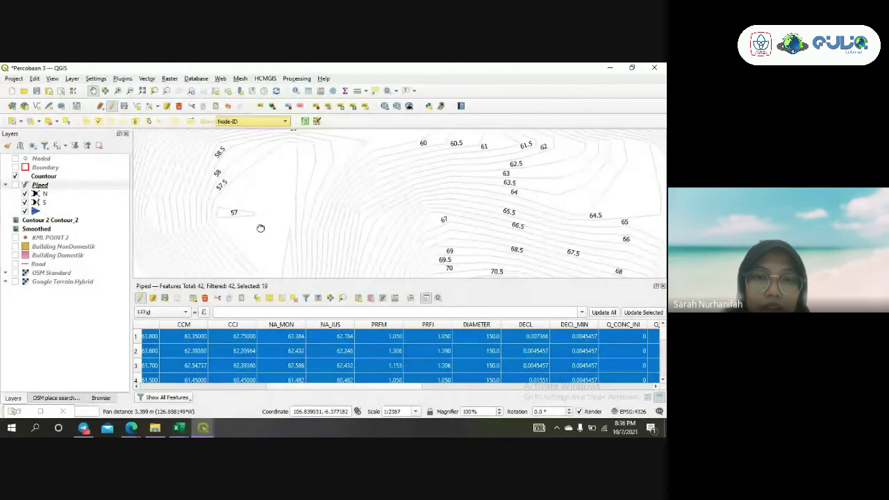
pyautogui.moveTo(257, 229); pyautogui.dragTo(294, 188)
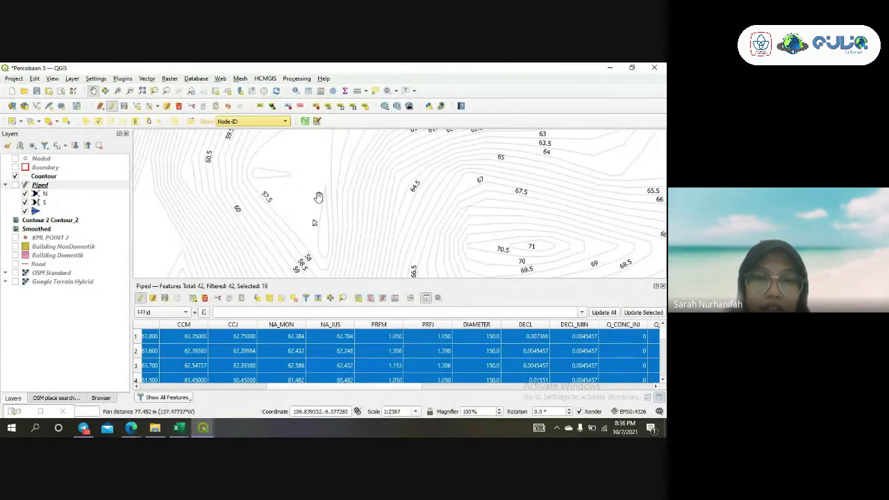
pyautogui.moveTo(347, 208); pyautogui.dragTo(276, 229)
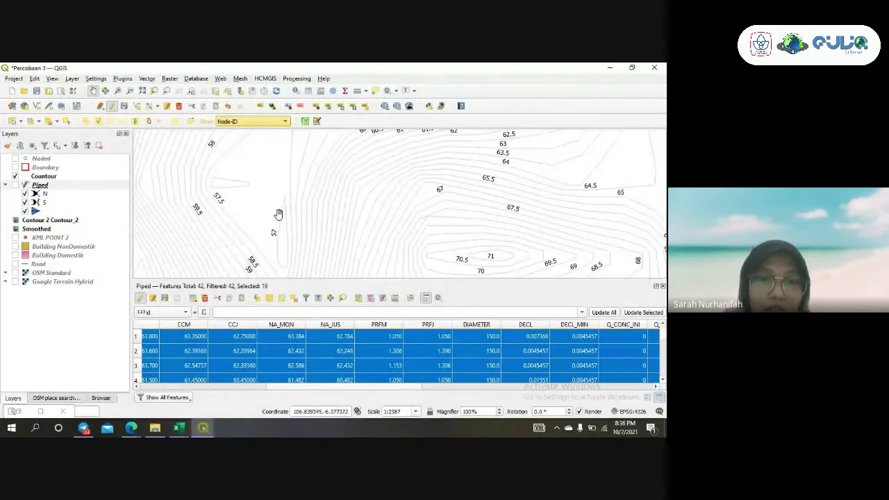
pyautogui.moveTo(299, 179); pyautogui.dragTo(297, 211)
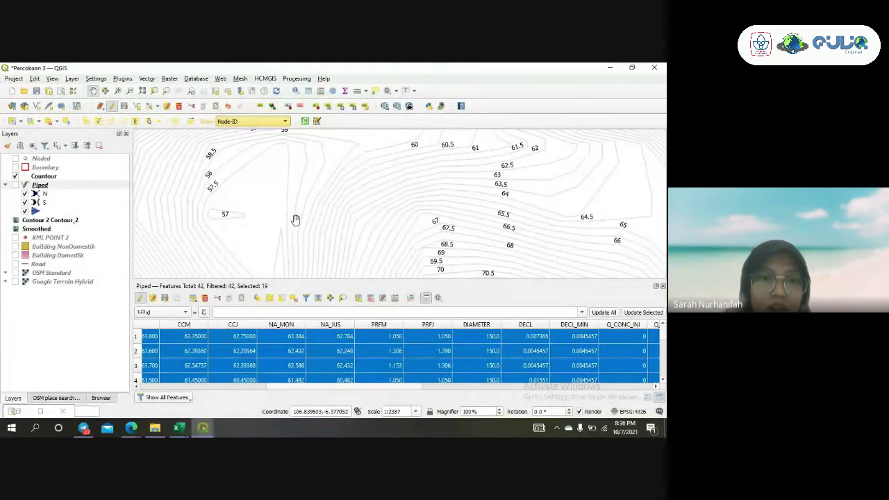
pyautogui.moveTo(347, 244); pyautogui.dragTo(350, 222)
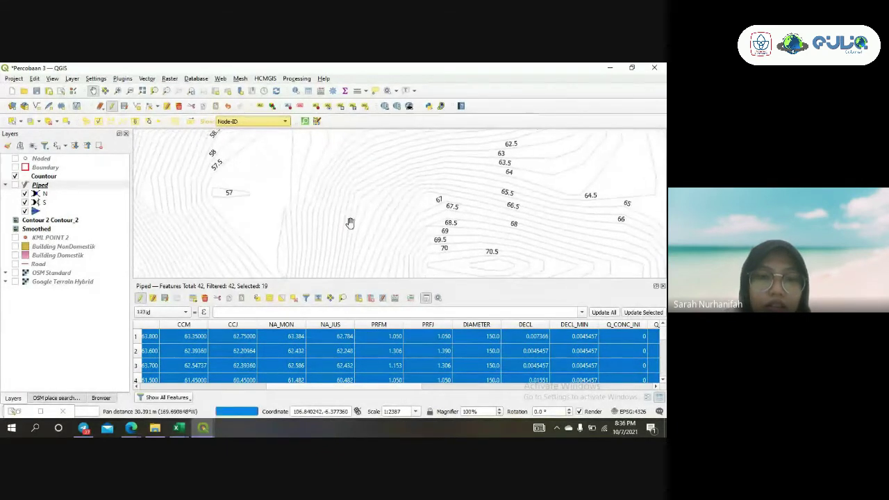
# Examine how the terrain falls from the closed 71 contour toward the western 57 contours and across the wider contour area
pyautogui.moveTo(454, 185); pyautogui.dragTo(421, 192)
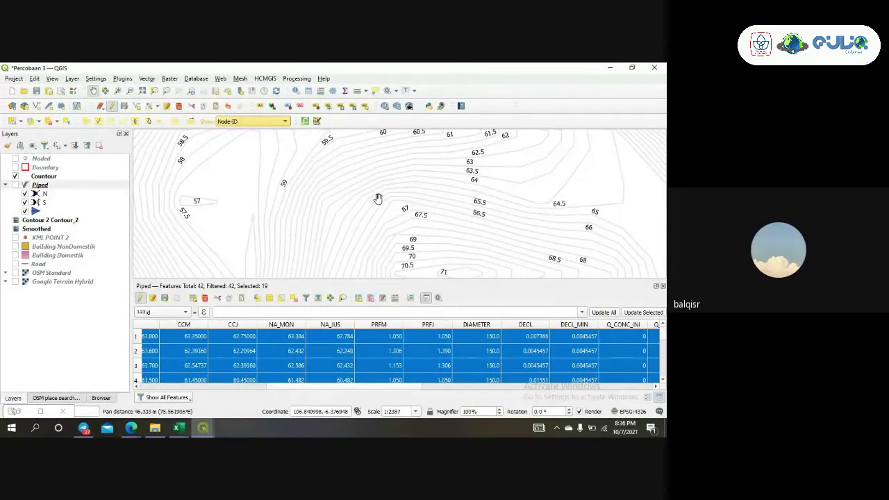
pyautogui.moveTo(308, 199); pyautogui.dragTo(334, 193)
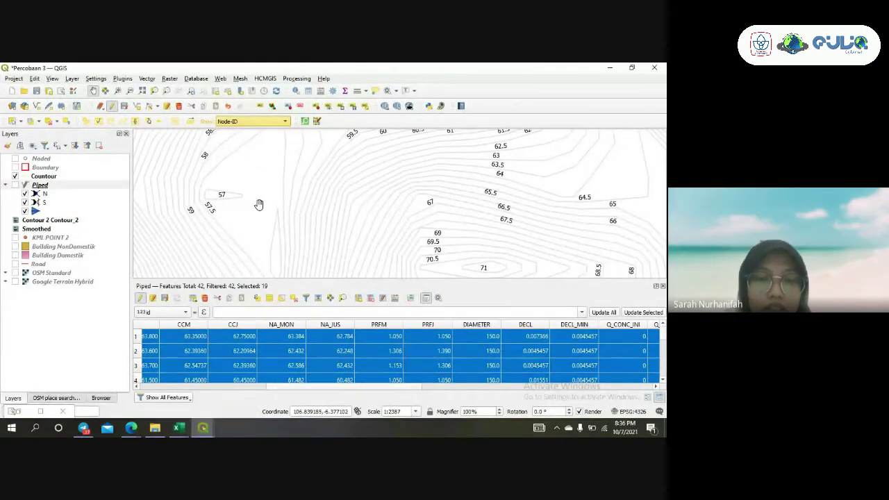
pyautogui.moveTo(401, 213); pyautogui.dragTo(371, 188)
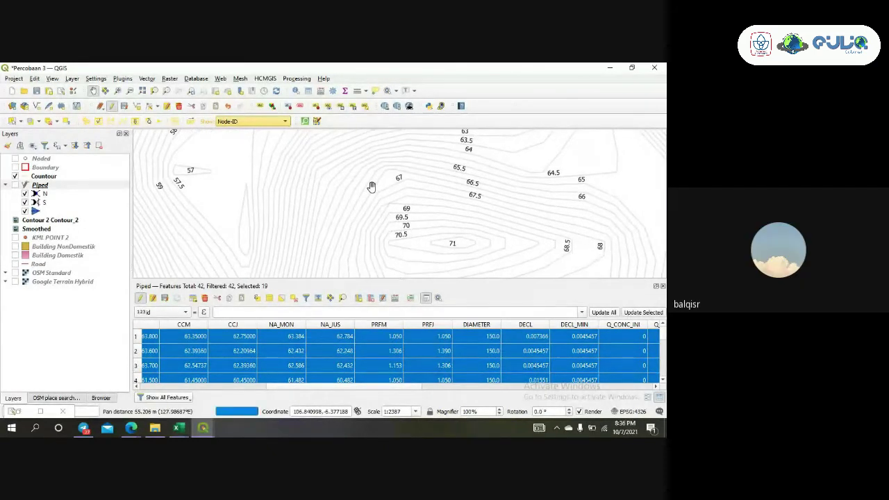
pyautogui.moveTo(458, 245); pyautogui.dragTo(441, 241)
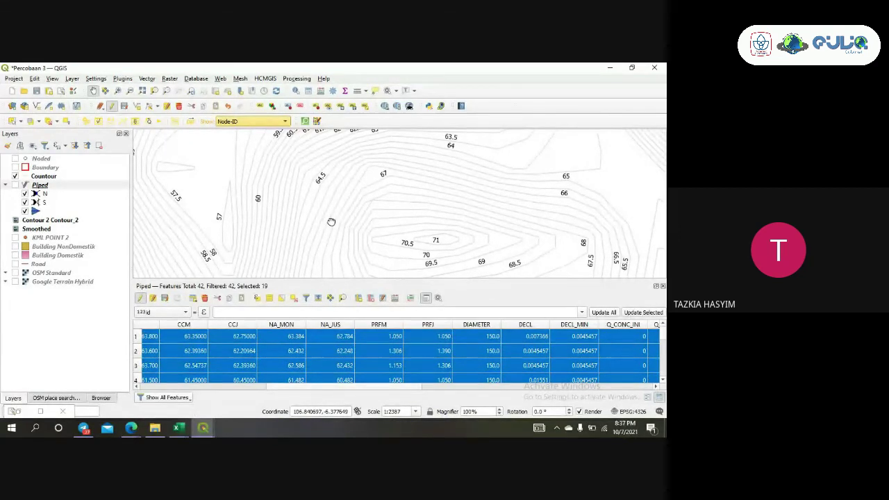
pyautogui.moveTo(331, 221); pyautogui.dragTo(352, 218)
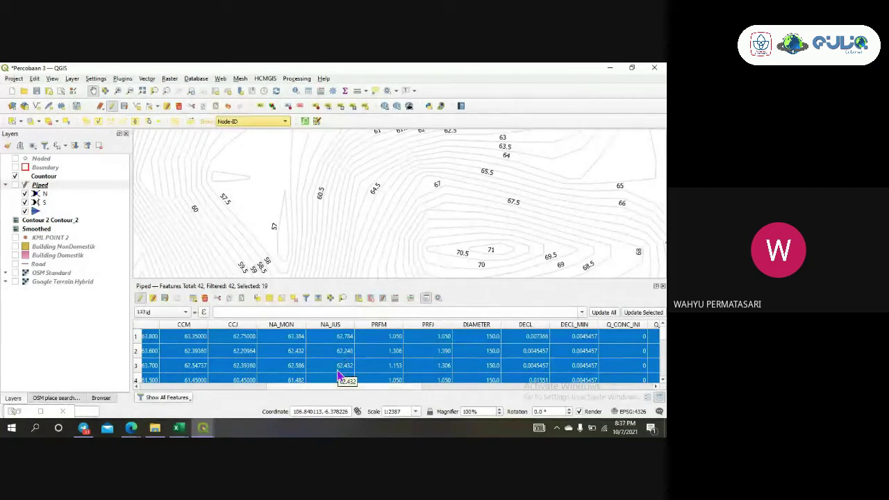
pyautogui.moveTo(178, 427)
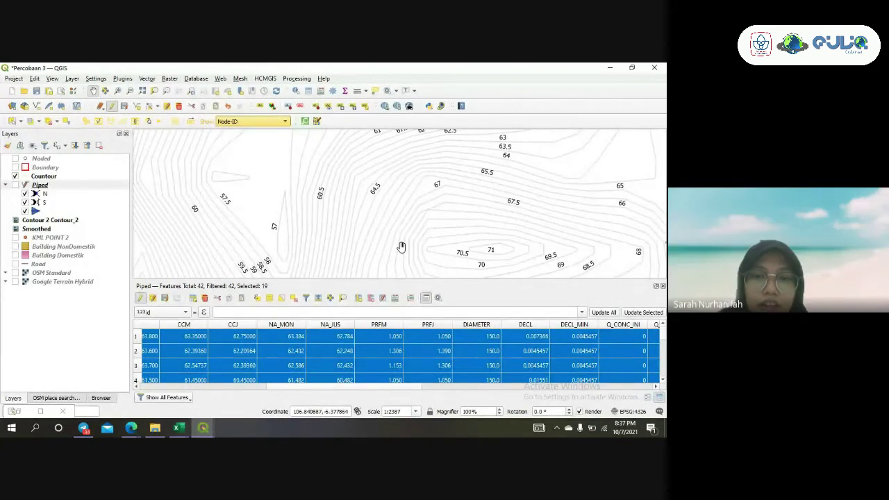
pyautogui.scroll(-1, 400, 247)
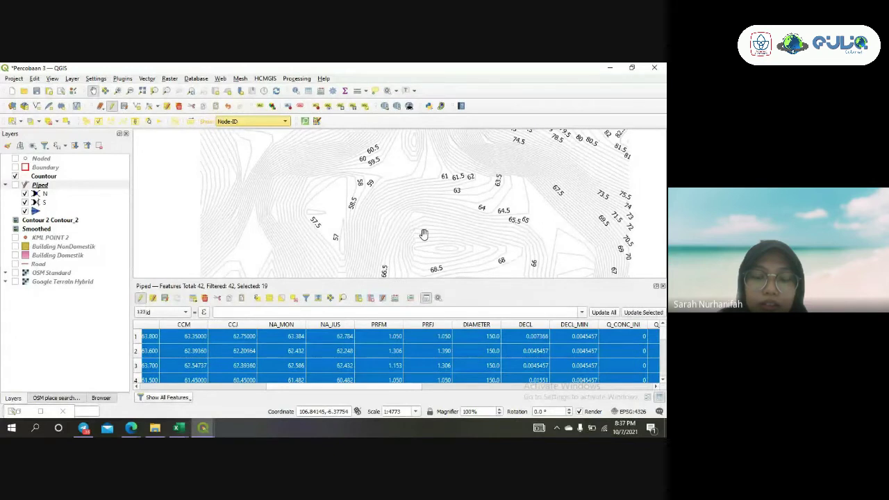
pyautogui.scroll(1, 455, 230)
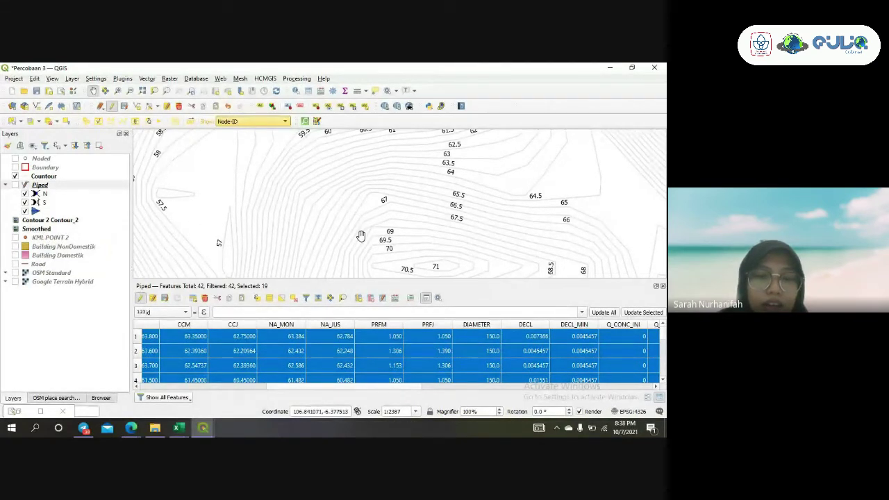
pyautogui.scroll(-1, 361, 236)
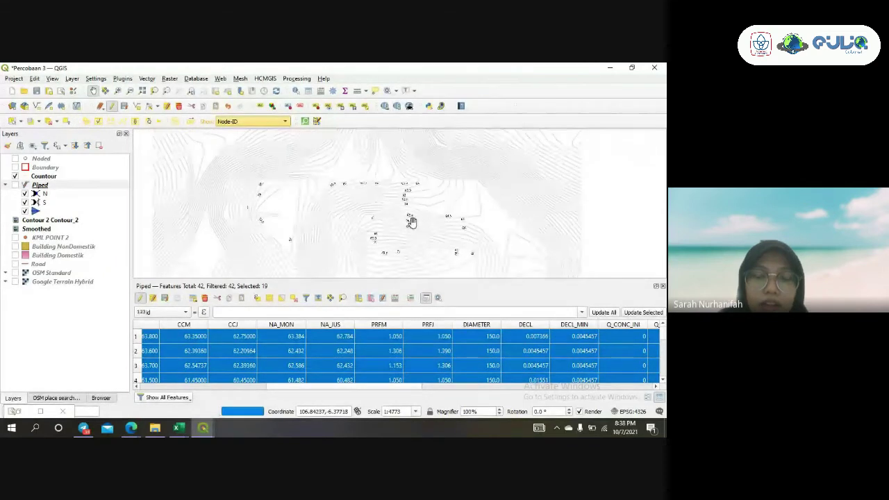
pyautogui.scroll(1, 413, 232)
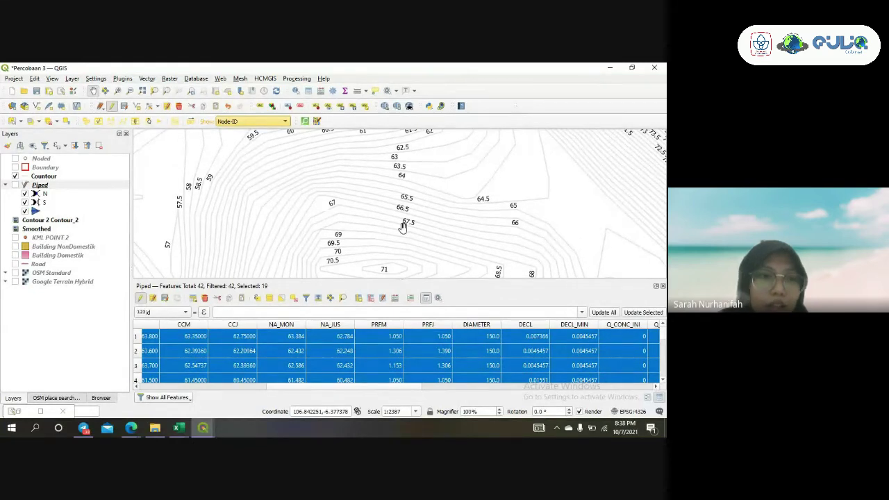
# Display the Piped layer over the contours and trace the pipes from the closed 71 contour down to the western 57 contour
pyautogui.click(25, 184)
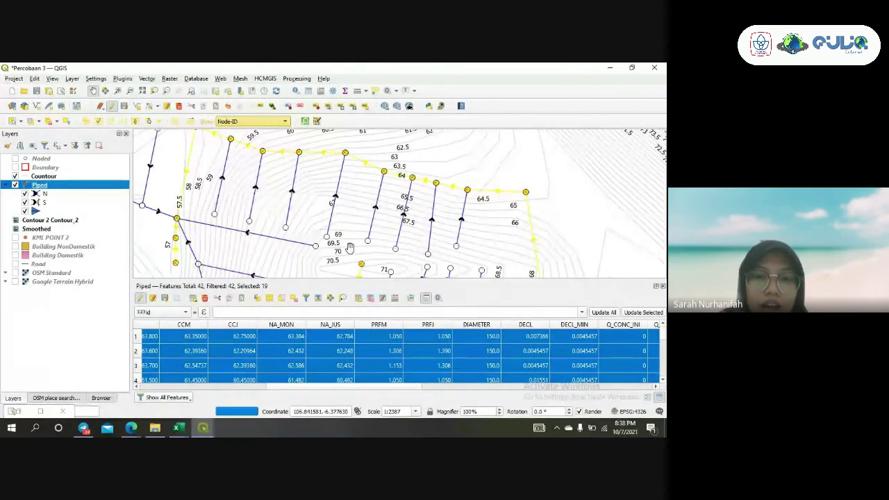
pyautogui.moveTo(350, 249); pyautogui.dragTo(364, 221)
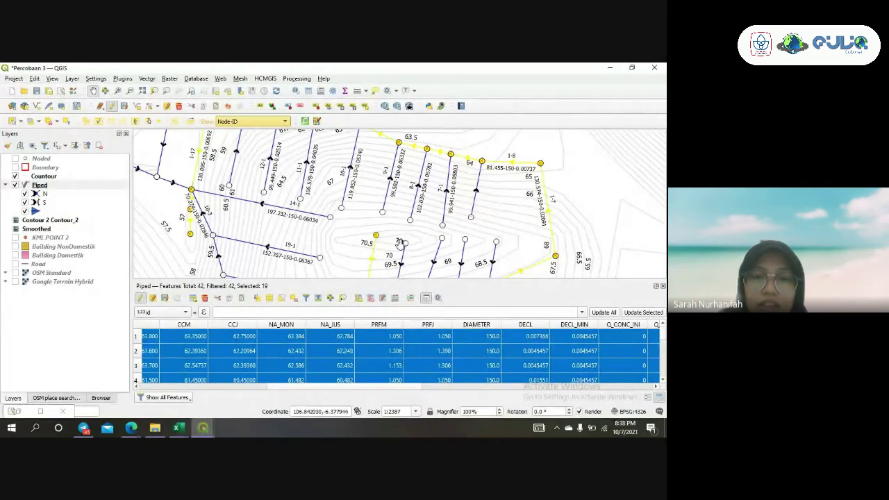
pyautogui.moveTo(415, 252); pyautogui.dragTo(426, 229)
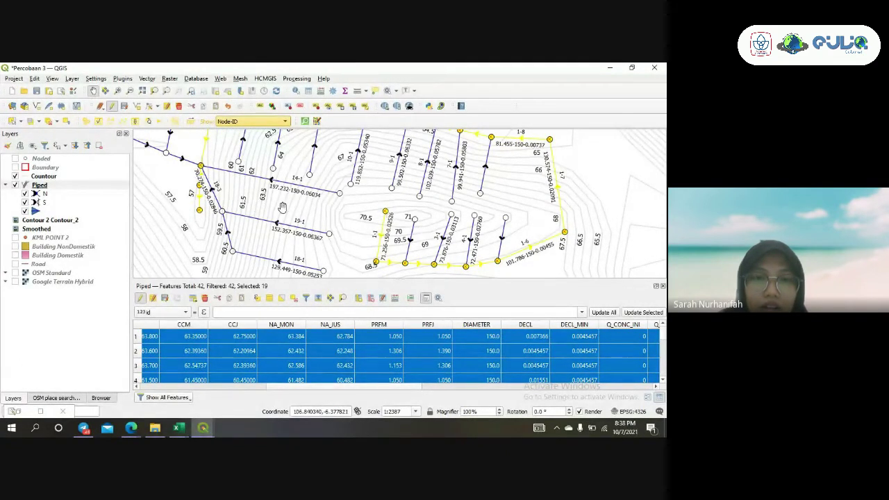
pyautogui.moveTo(360, 199); pyautogui.dragTo(348, 201)
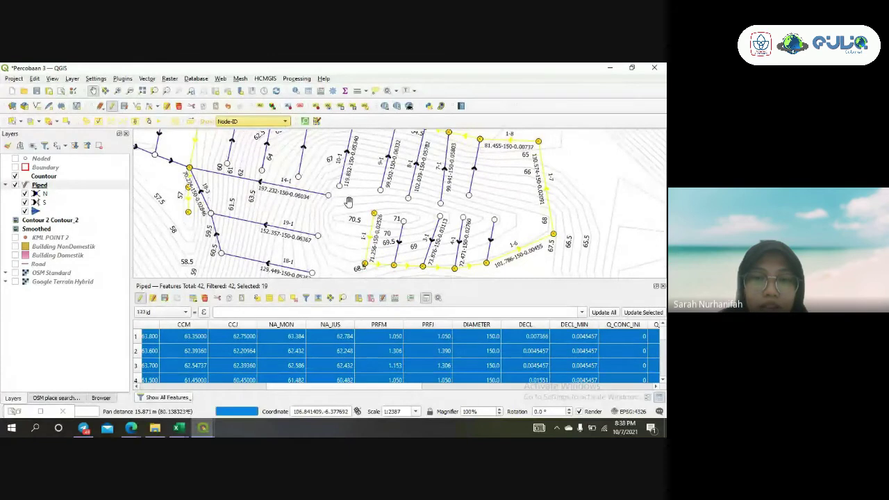
pyautogui.scroll(1, 352, 218)
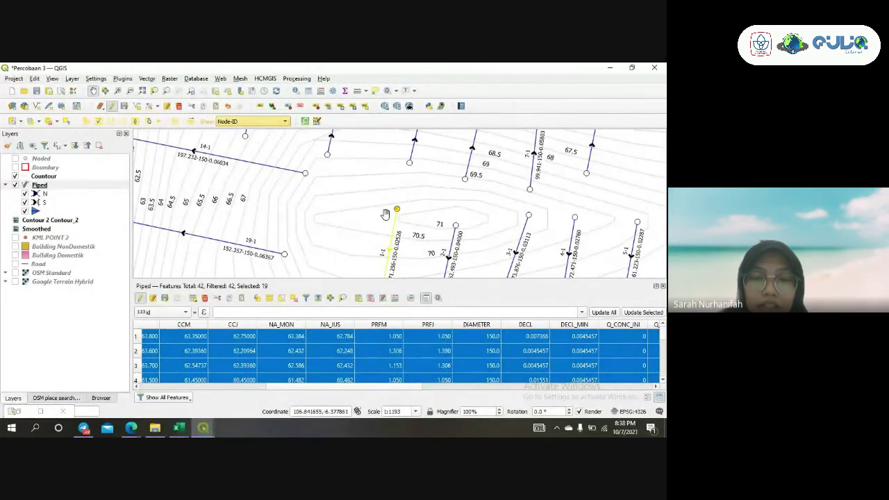
pyautogui.scroll(-1, 385, 214)
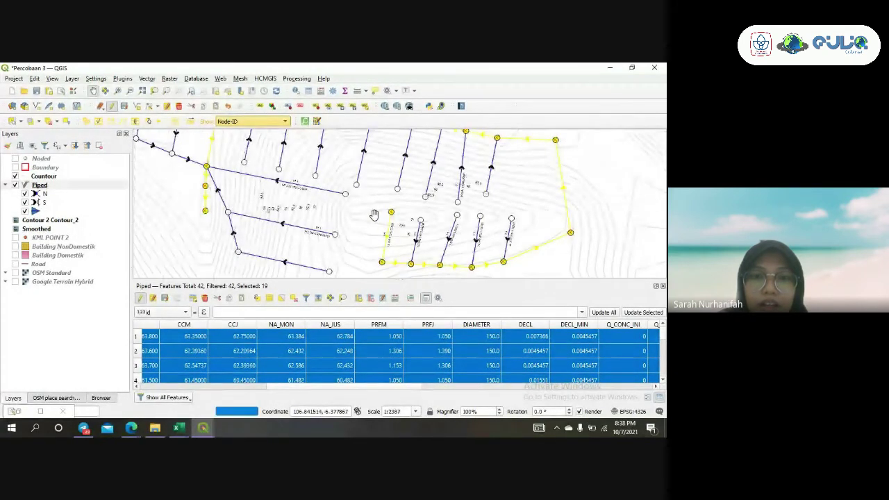
pyautogui.moveTo(374, 215); pyautogui.dragTo(441, 259)
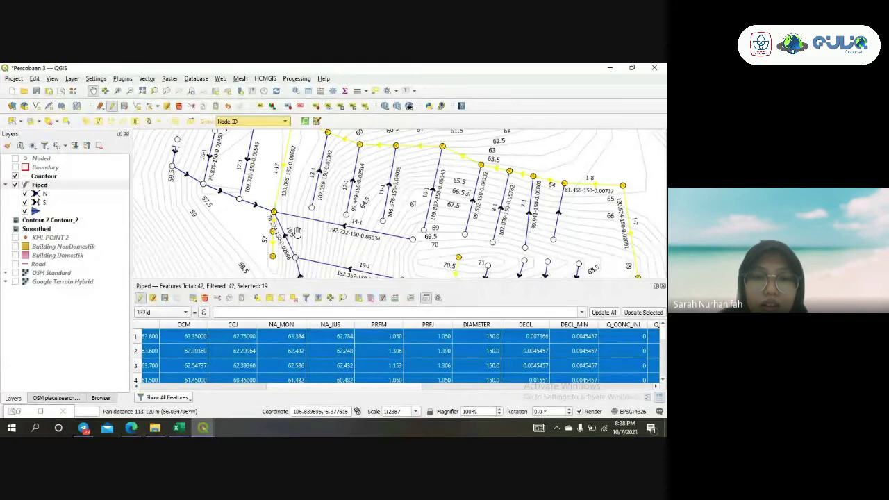
pyautogui.moveTo(296, 232); pyautogui.dragTo(326, 226)
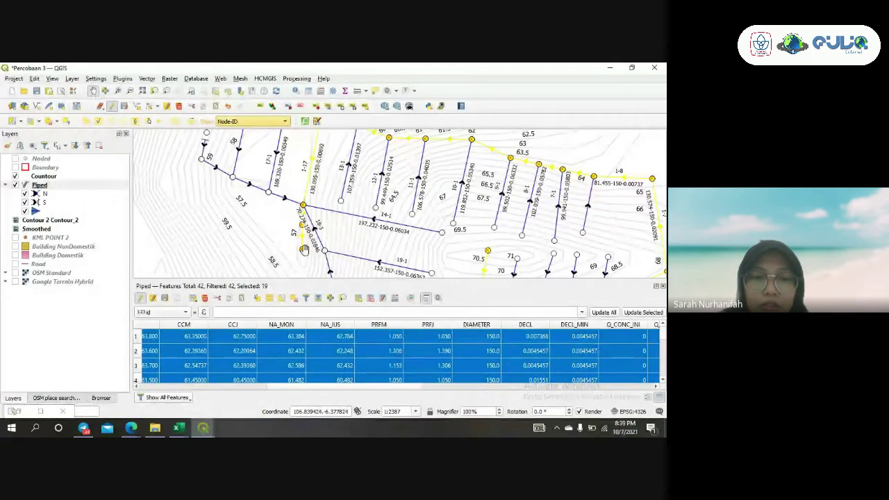
# Compare the flow directions of the whole pipe network with the surrounding contours, including branches 14-1 and 19-1
pyautogui.scroll(-1, 293, 248)
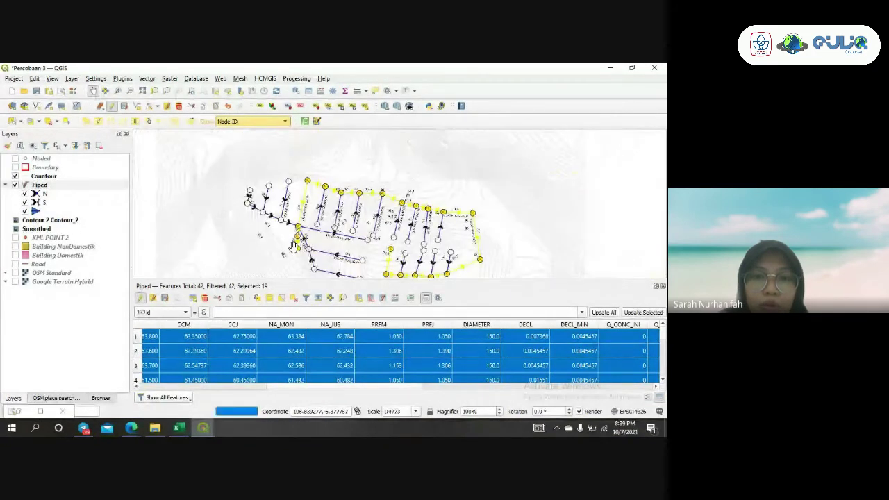
pyautogui.moveTo(359, 217); pyautogui.dragTo(361, 207)
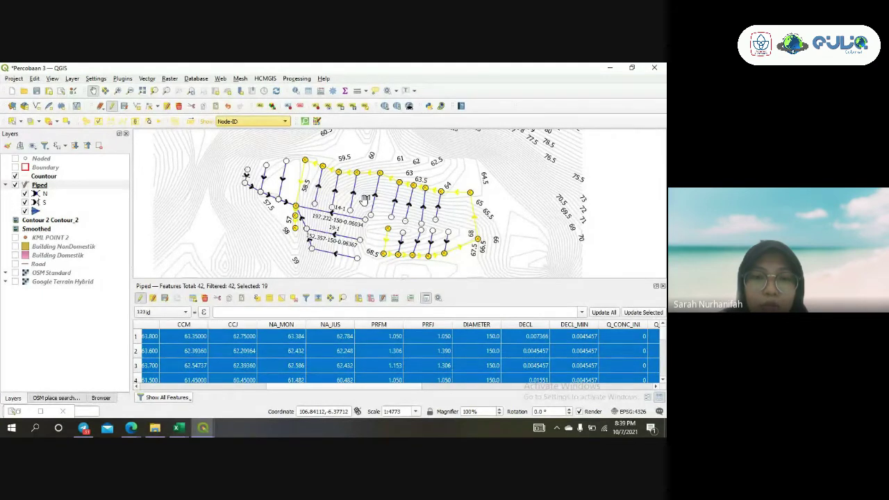
pyautogui.scroll(1, 364, 200)
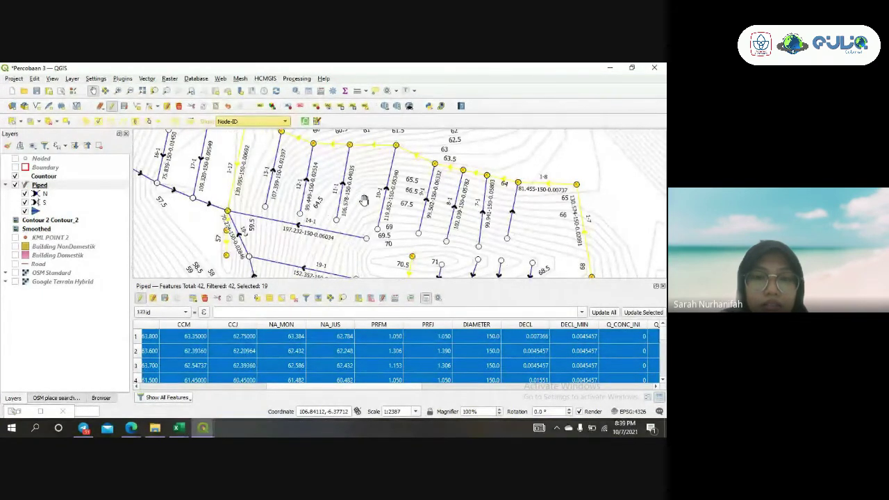
pyautogui.scroll(-1, 364, 200)
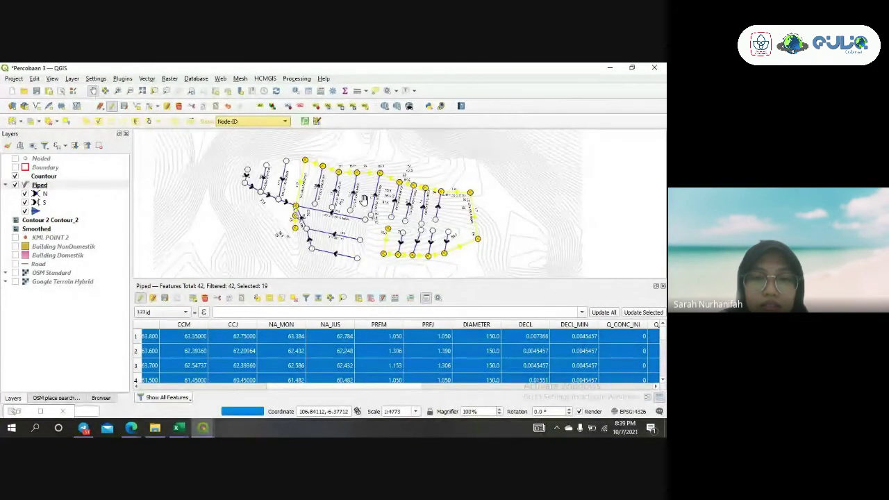
pyautogui.moveTo(363, 200); pyautogui.dragTo(383, 203)
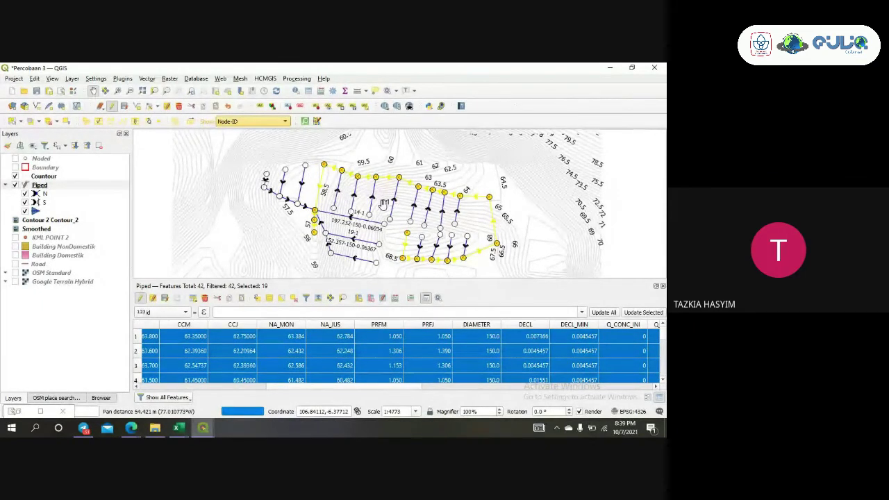
pyautogui.scroll(1, 383, 203)
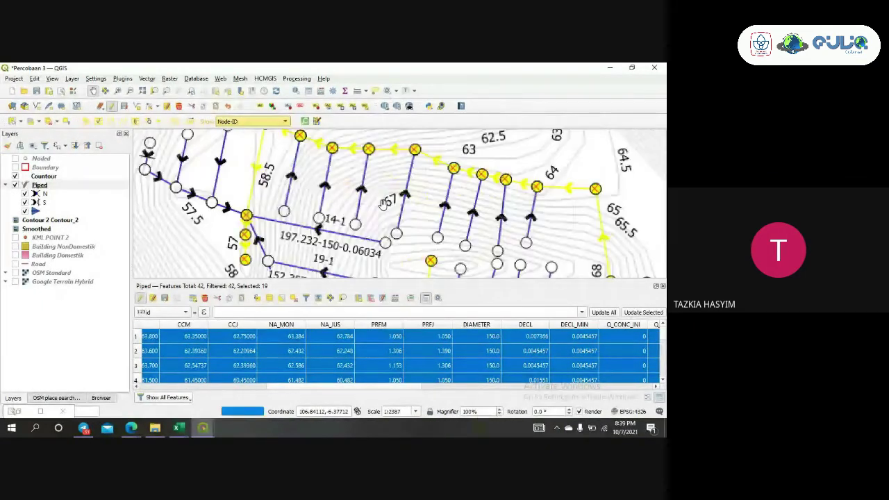
pyautogui.scroll(-1, 384, 203)
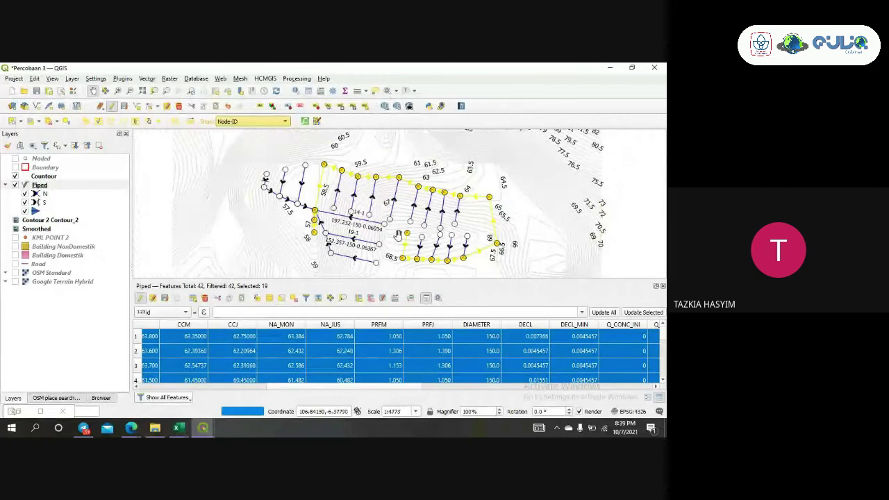
pyautogui.scroll(1, 397, 235)
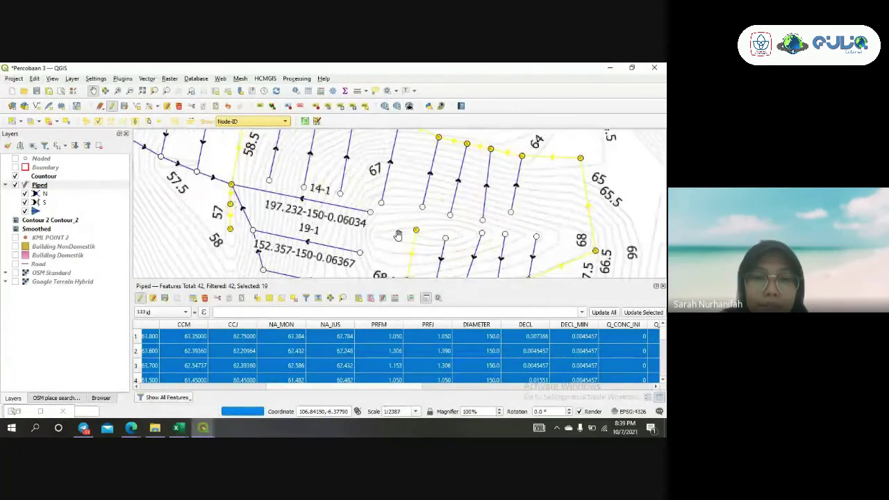
pyautogui.scroll(-1, 397, 235)
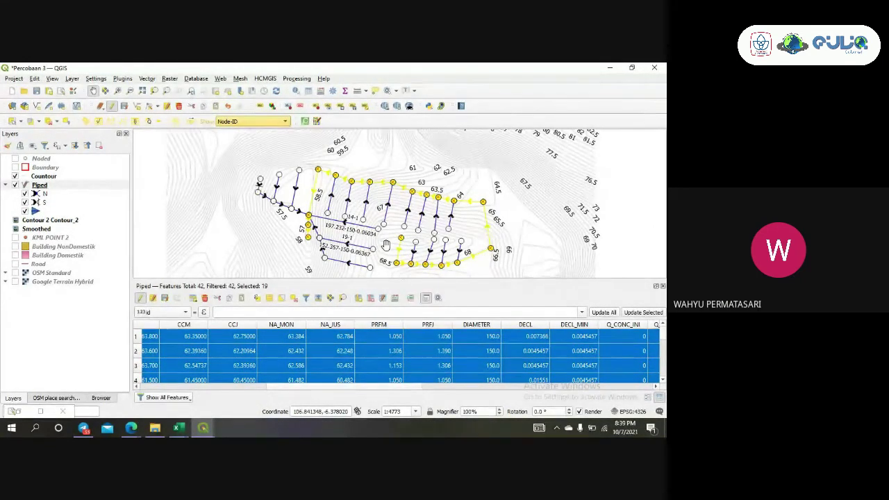
# Review the slope, flow and velocity columns of the Piped attribute table, and return to its id and length columns
pyautogui.moveTo(385, 247); pyautogui.dragTo(394, 236)
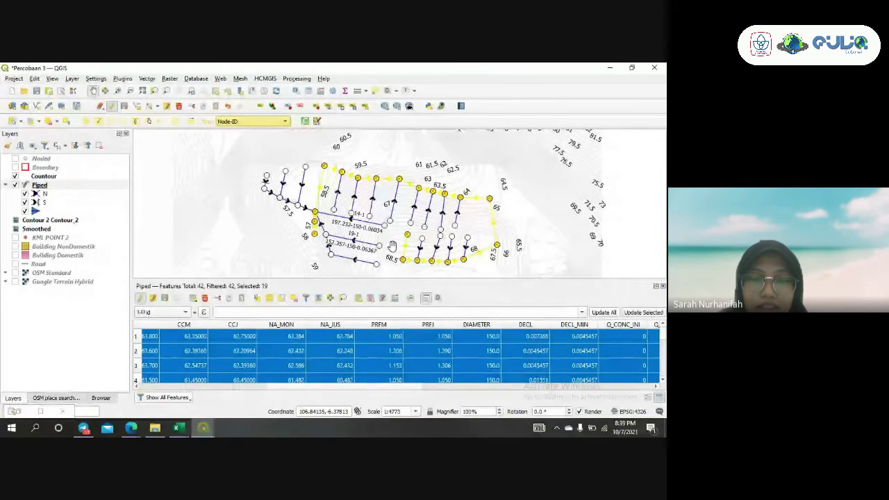
pyautogui.moveTo(392, 245); pyautogui.dragTo(398, 242)
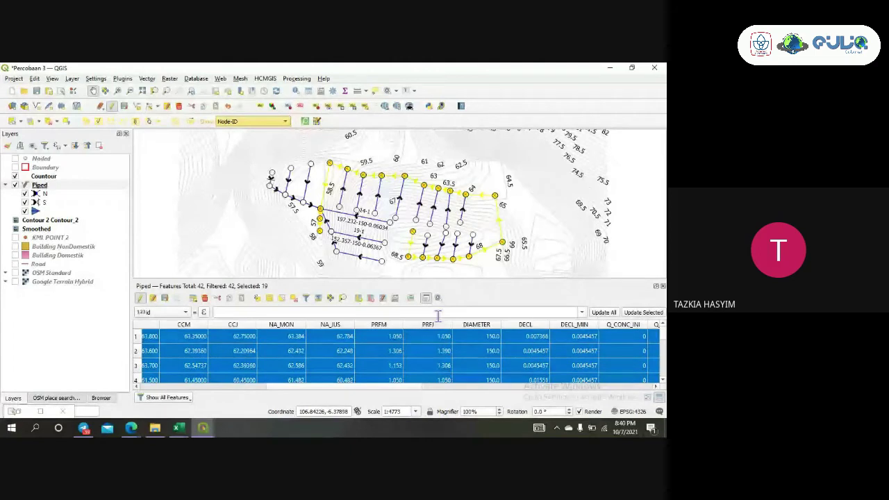
pyautogui.hscroll(3, 472, 367)
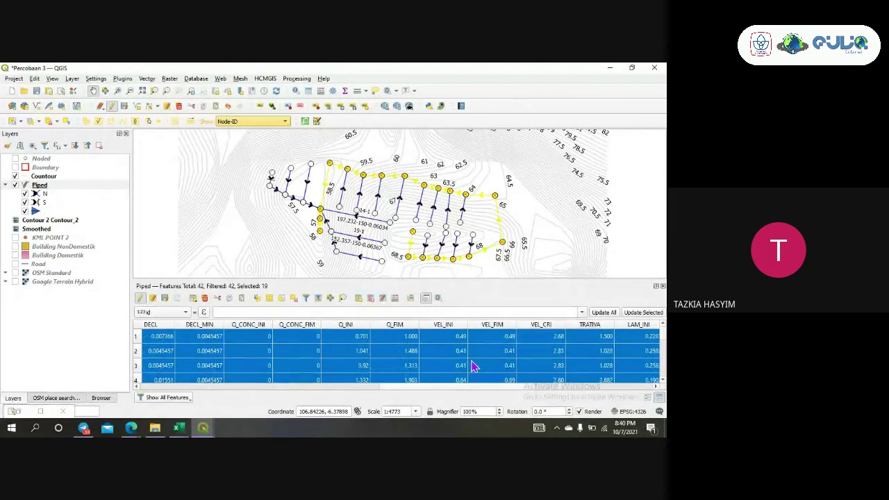
pyautogui.hscroll(-10, 472, 367)
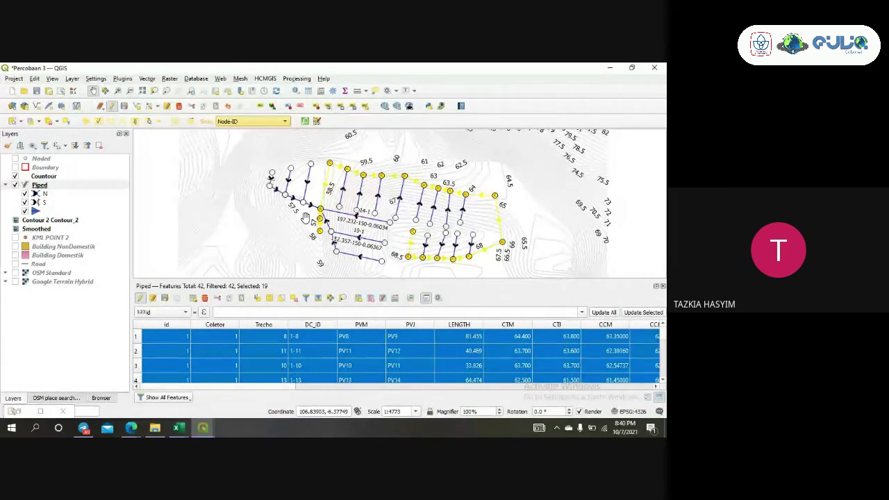
# Inspect the network's downstream end near the 57 contour and its northern branches around the 67 contour
pyautogui.scroll(2, 275, 227)
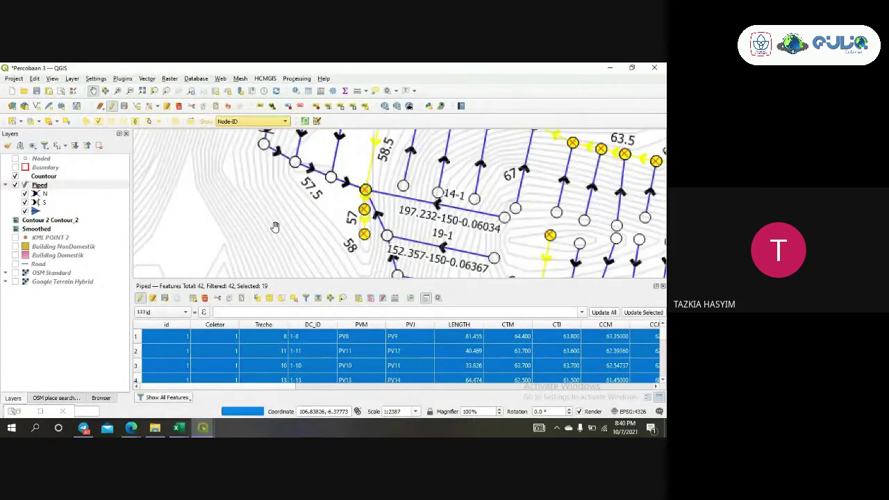
pyautogui.scroll(-4, 275, 227)
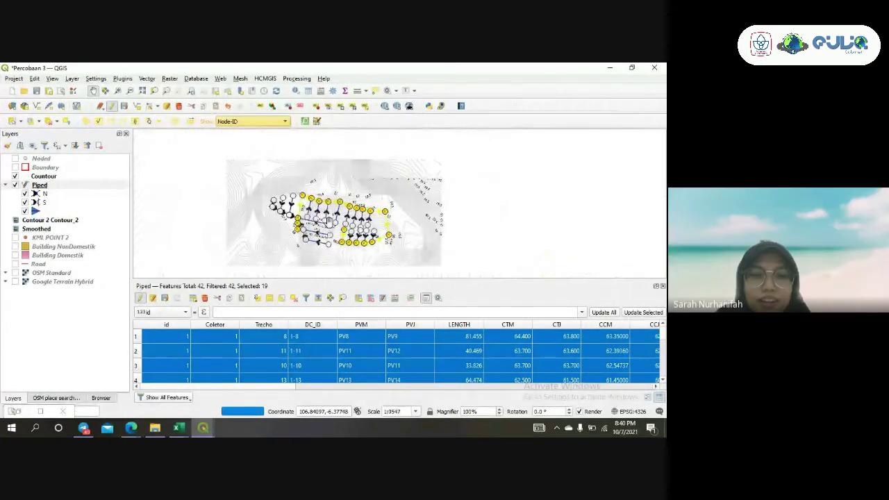
pyautogui.scroll(1, 325, 221)
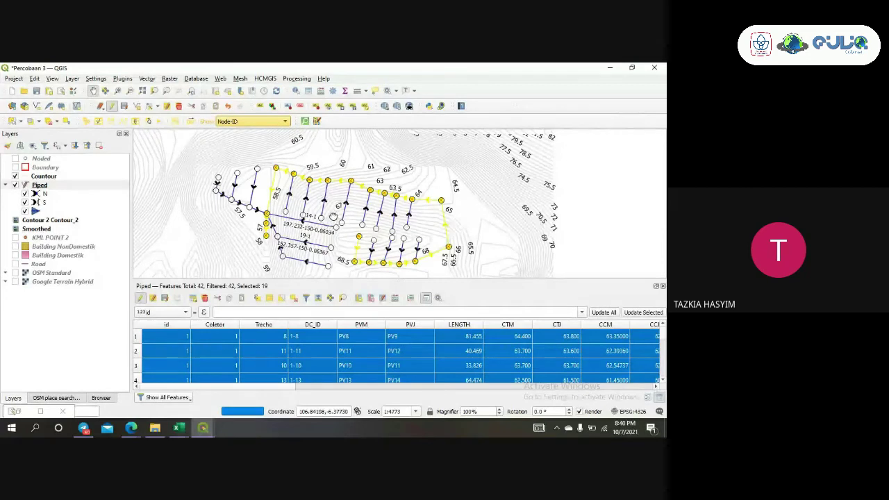
pyautogui.scroll(1, 334, 217)
pyautogui.moveTo(334, 216); pyautogui.dragTo(351, 202)
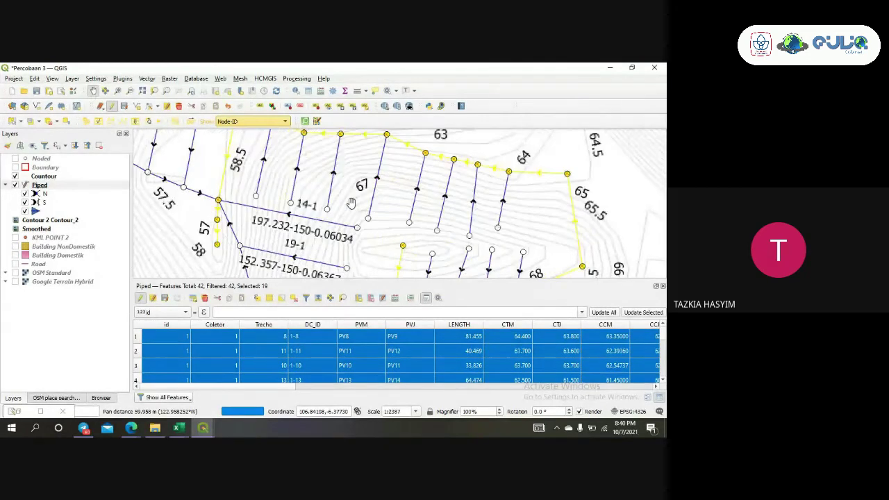
# Switch to the Untitled Project containing the Piped 4 network and hide its Smoothed contours and OSM Standard basemap
pyautogui.scroll(-1, 351, 202)
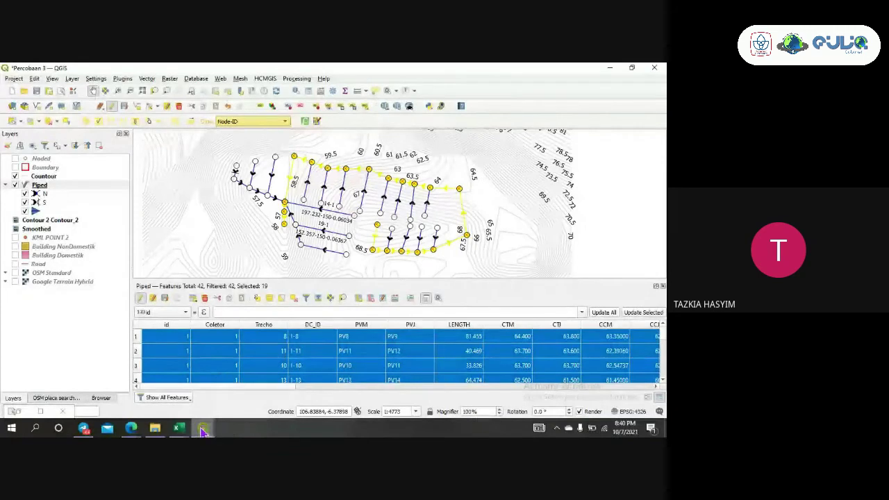
pyautogui.moveTo(204, 426)
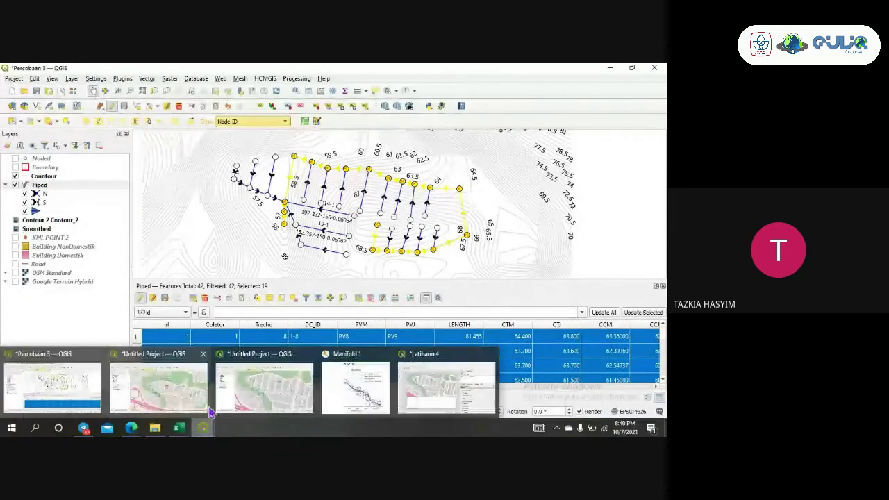
pyautogui.click(244, 383)
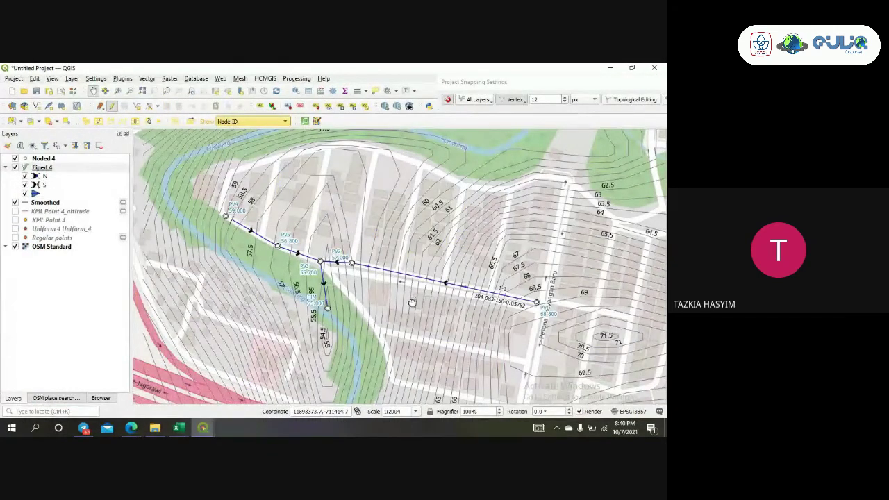
pyautogui.moveTo(411, 303); pyautogui.dragTo(378, 296)
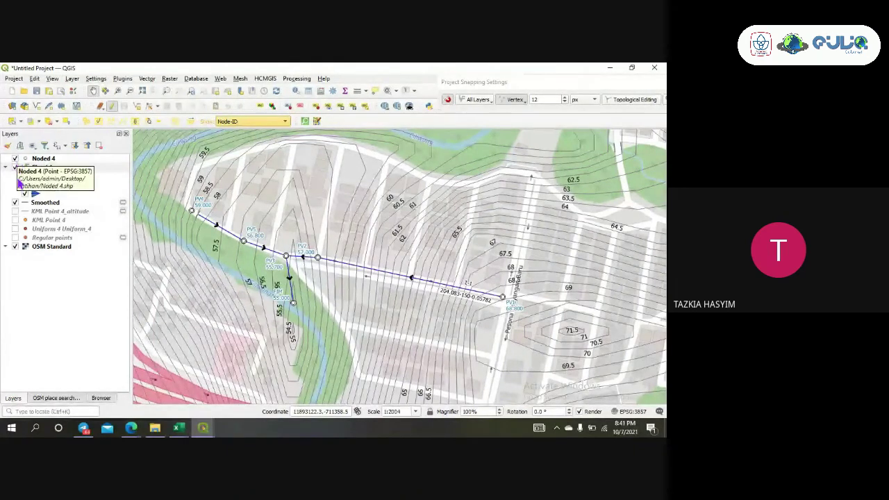
pyautogui.click(16, 202)
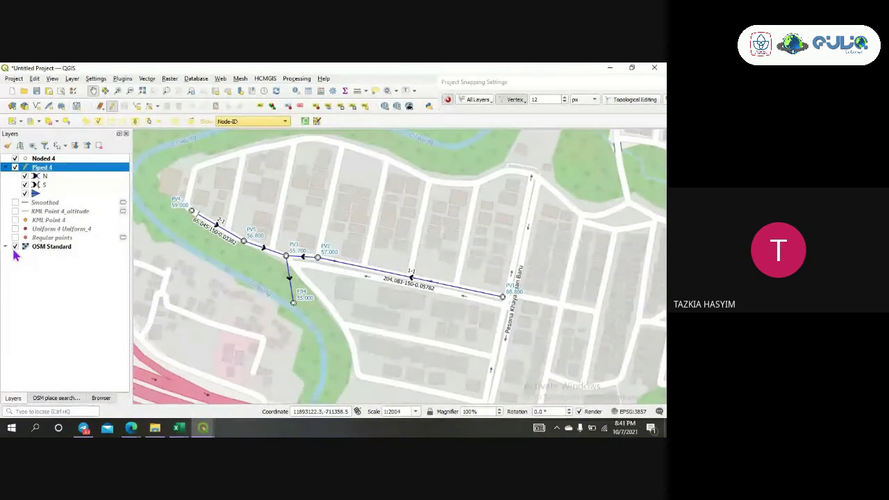
pyautogui.click(16, 247)
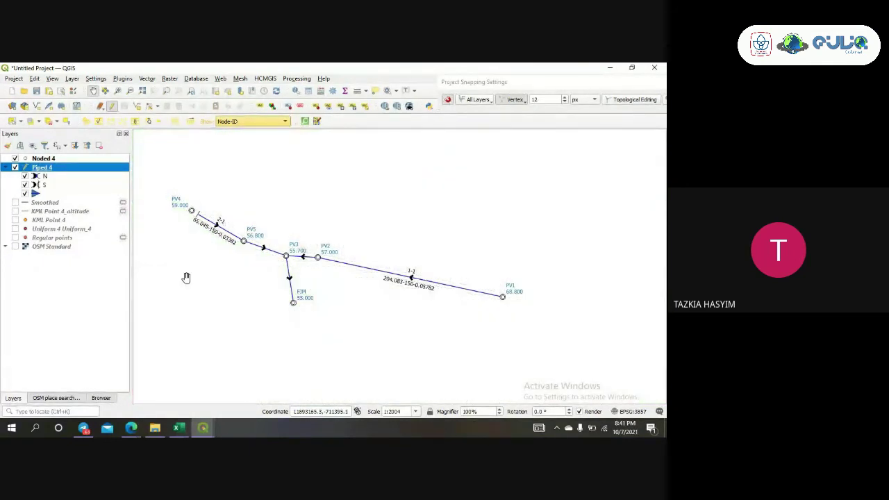
pyautogui.moveTo(187, 278); pyautogui.dragTo(241, 292)
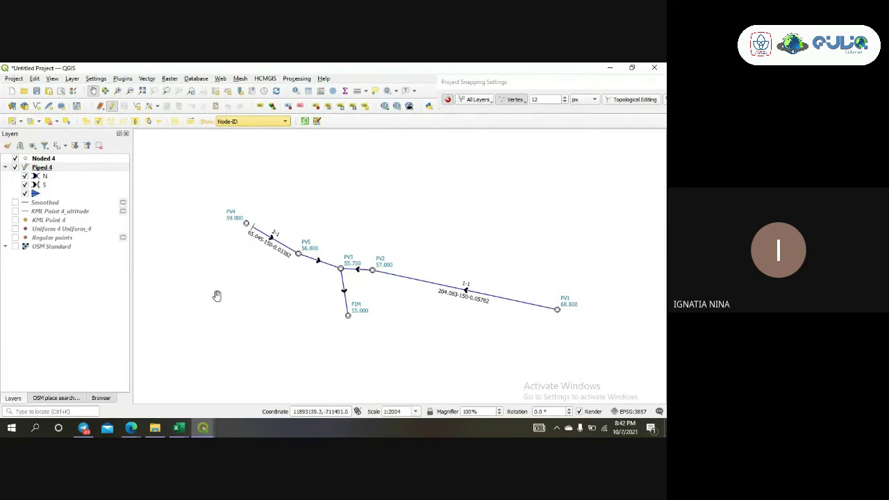
# Check the Piped 4 network against the OSM Standard basemap, hide the basemap again and display the Smoothed contours
pyautogui.click(16, 246)
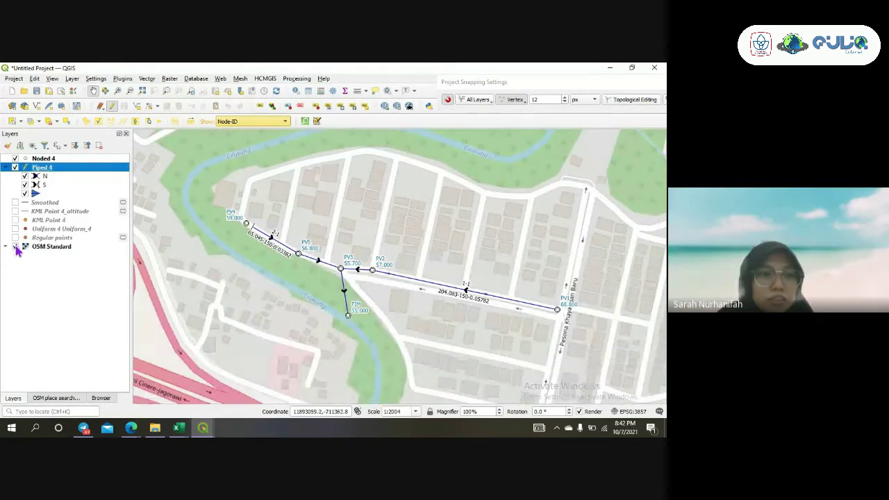
pyautogui.click(16, 246)
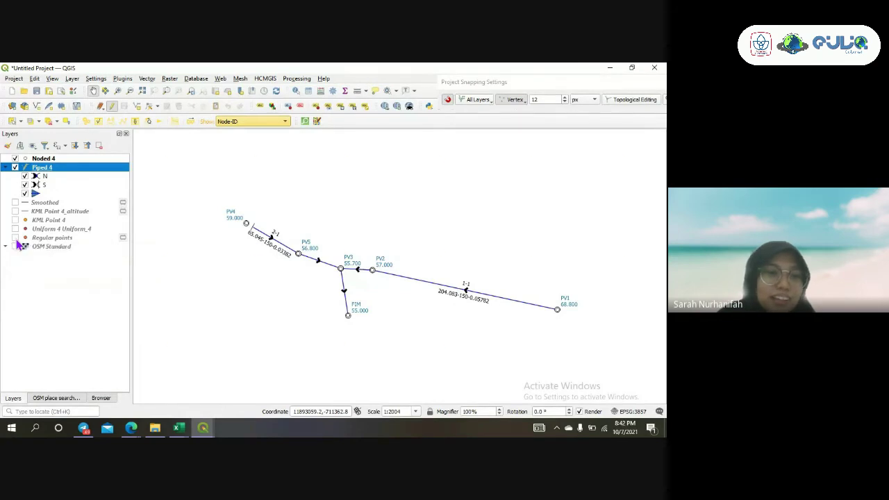
pyautogui.click(16, 238)
pyautogui.click(15, 238)
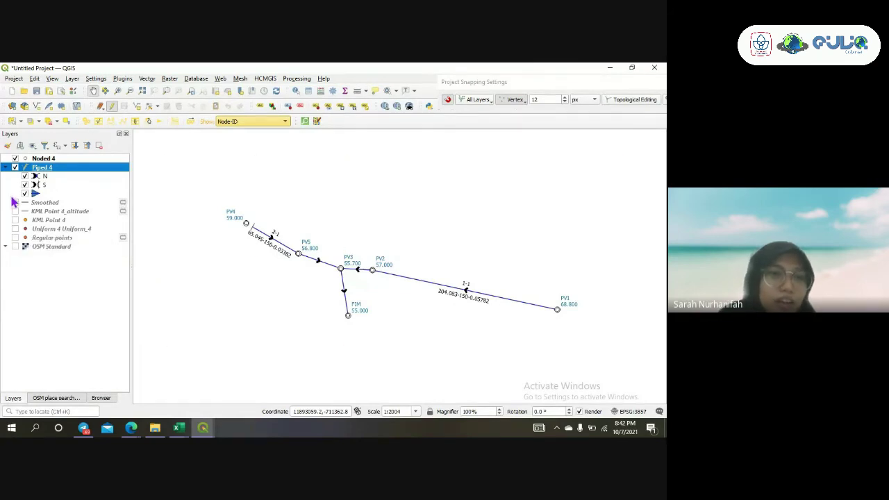
pyautogui.click(16, 202)
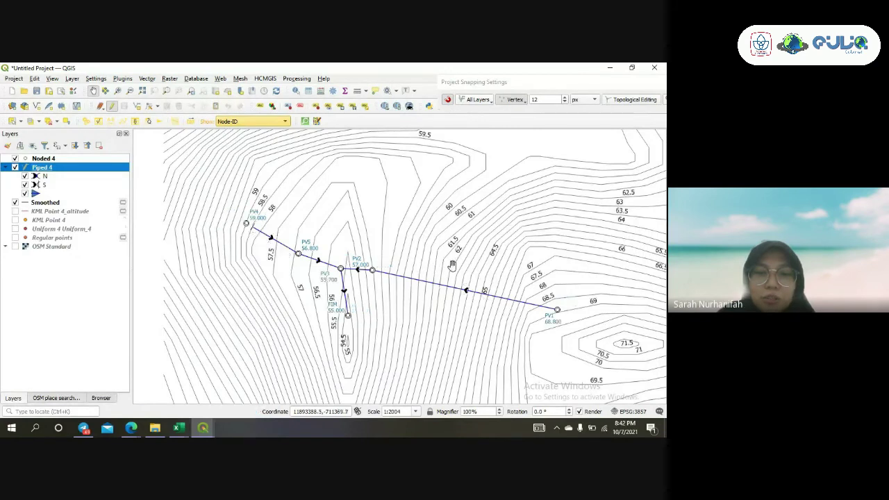
# Compare the Piped 4 pipes with the Smoothed contours, from PV1 down to the FIM outlet
pyautogui.moveTo(514, 261); pyautogui.dragTo(450, 239)
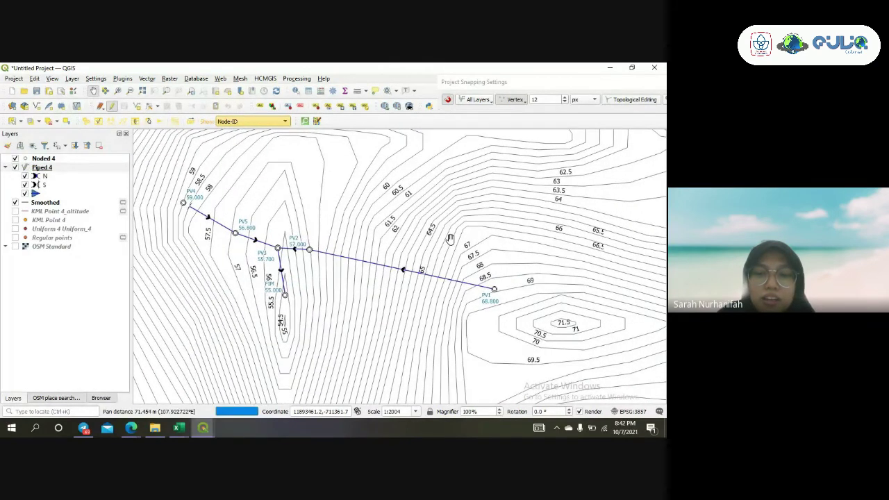
pyautogui.moveTo(508, 264); pyautogui.dragTo(522, 268)
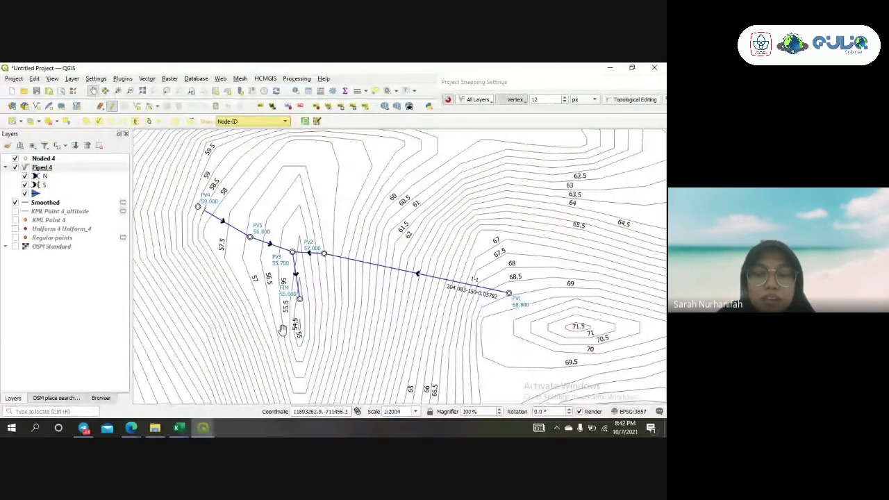
pyautogui.moveTo(384, 319); pyautogui.dragTo(415, 340)
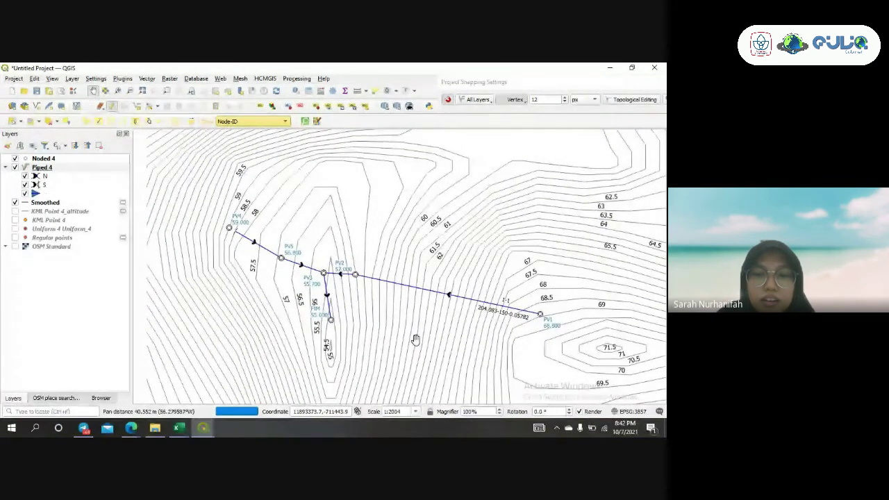
pyautogui.scroll(-1, 415, 340)
pyautogui.scroll(1, 416, 340)
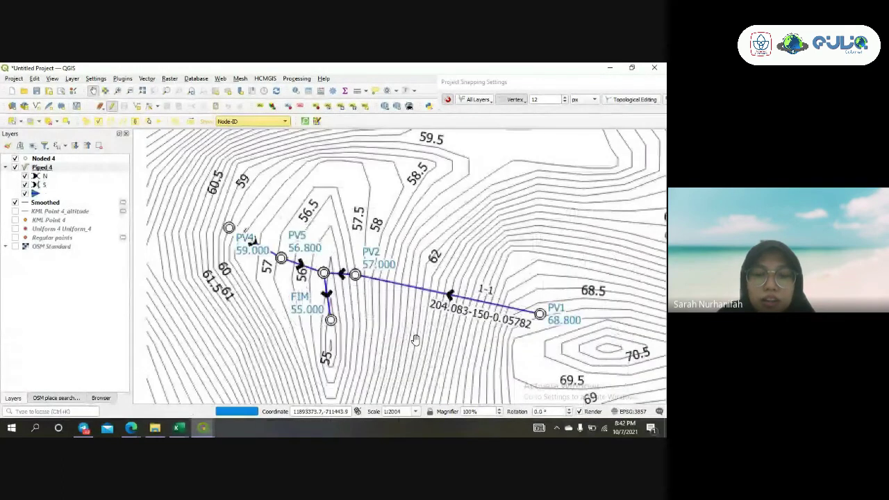
pyautogui.moveTo(415, 339); pyautogui.dragTo(424, 320)
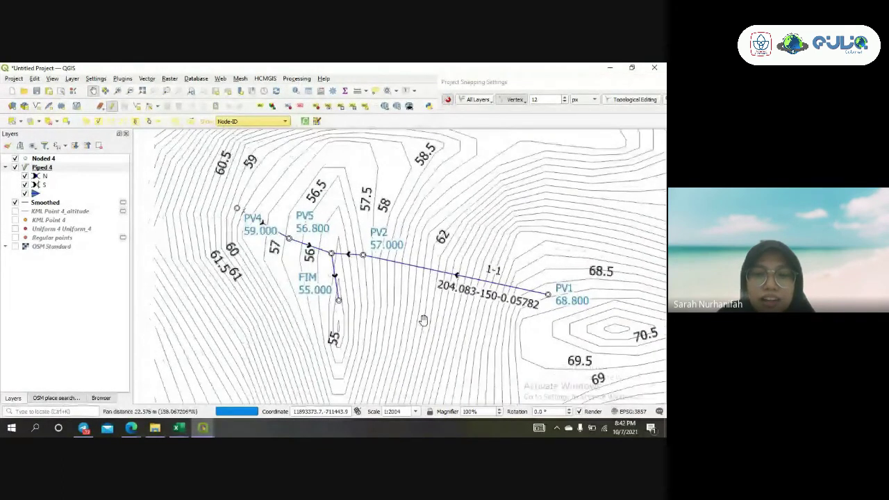
pyautogui.scroll(-1, 423, 320)
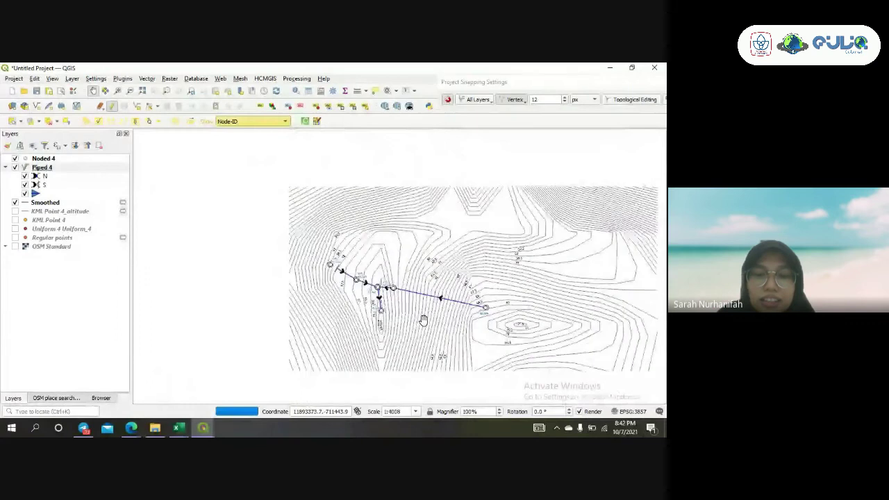
pyautogui.scroll(1, 423, 320)
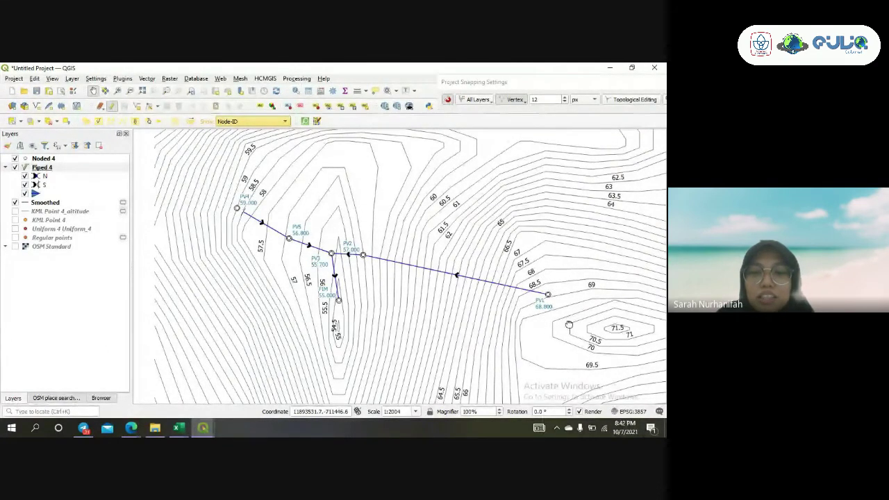
pyautogui.moveTo(568, 324); pyautogui.dragTo(528, 328)
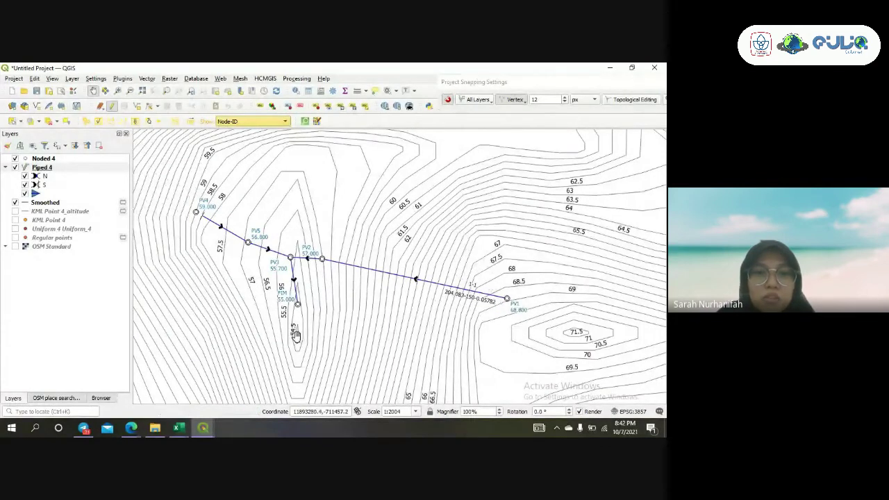
# Examine the contour elevations northwest of PV4 and compare them with the whole Piped 4 network
pyautogui.moveTo(193, 157); pyautogui.dragTo(227, 213)
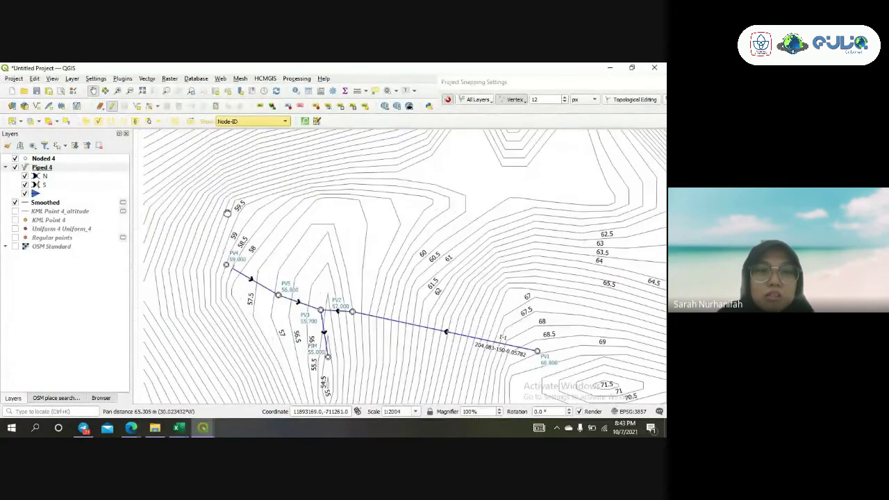
pyautogui.scroll(2, 239, 185)
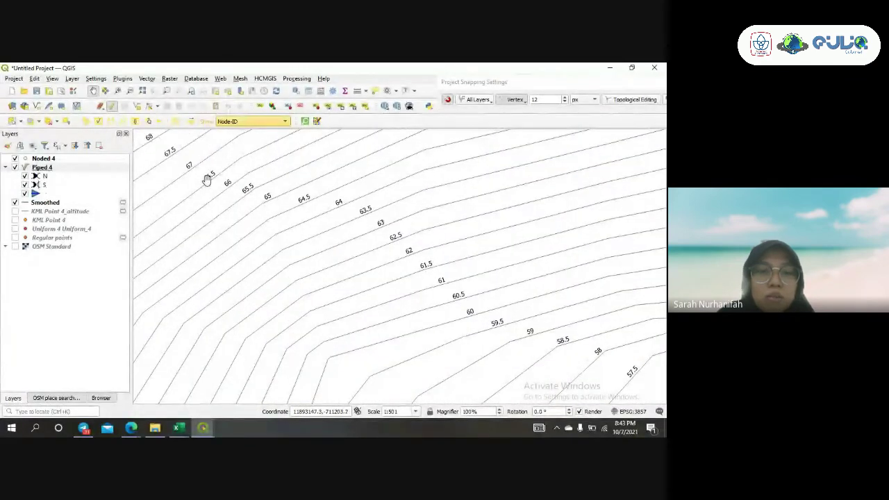
pyautogui.scroll(-1, 271, 239)
pyautogui.scroll(-2, 273, 240)
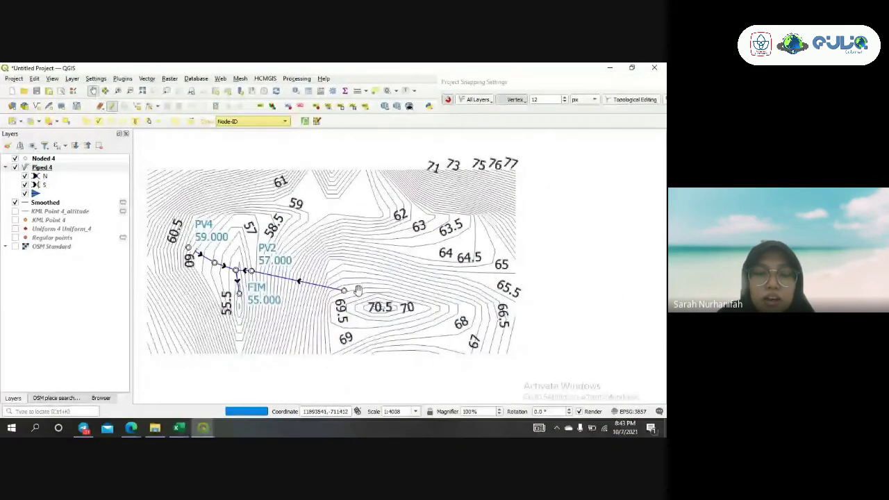
# Examine pipe 1-1 and the contours around PV1 and the closed 71.5 contour, relating them to the network's low western end
pyautogui.scroll(1, 354, 295)
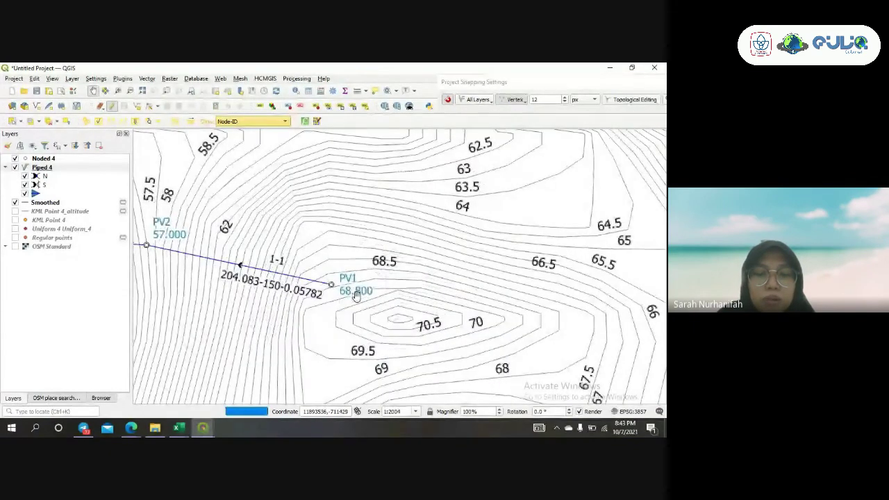
pyautogui.scroll(-1, 314, 322)
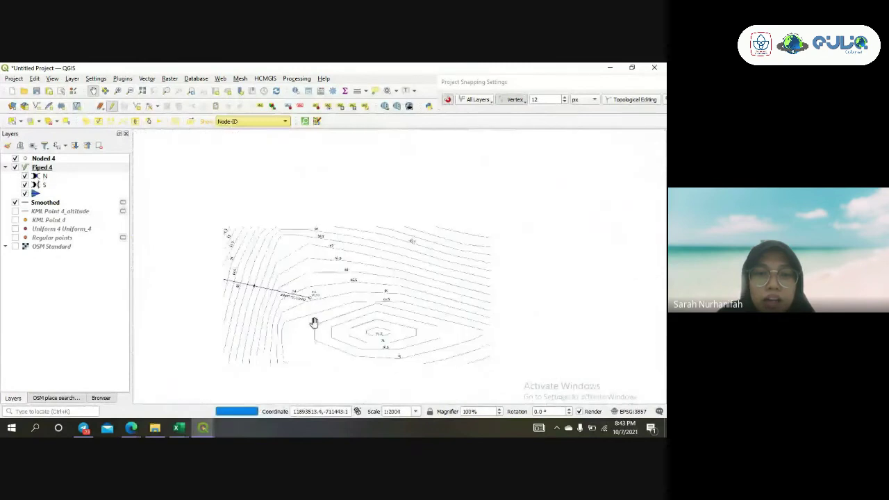
pyautogui.scroll(1, 313, 323)
pyautogui.moveTo(285, 322); pyautogui.dragTo(321, 323)
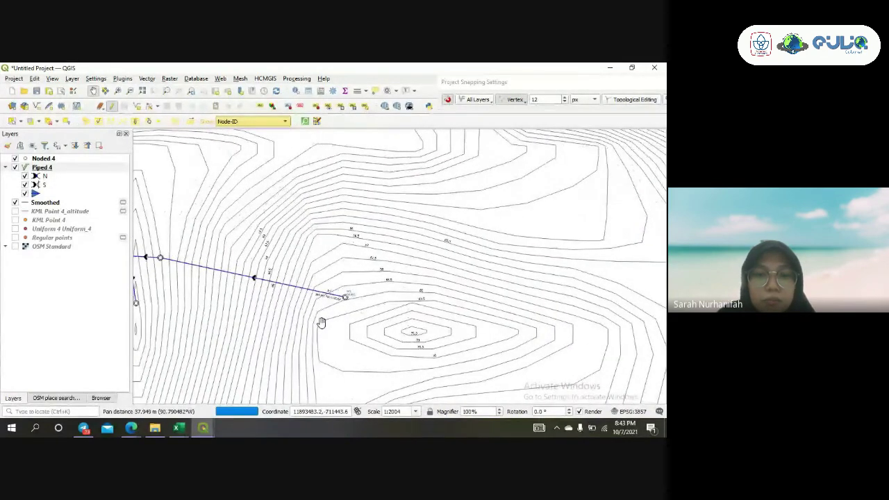
pyautogui.scroll(-1, 321, 322)
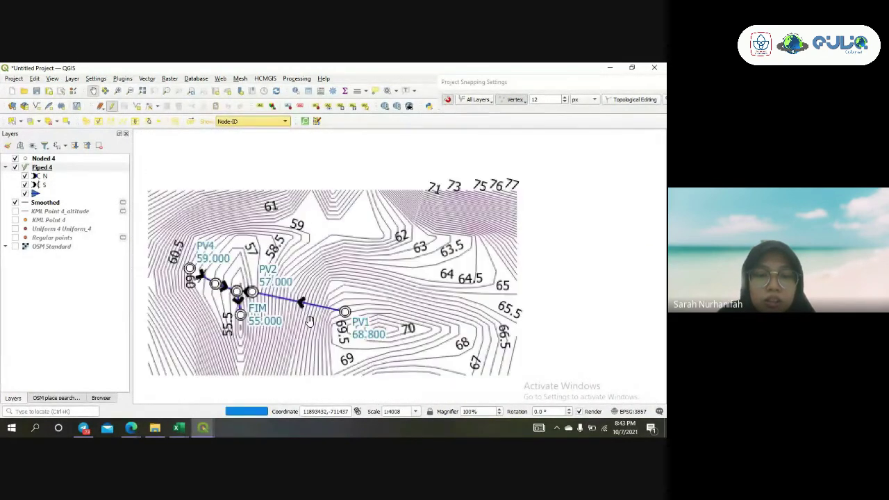
pyautogui.moveTo(286, 331); pyautogui.dragTo(321, 328)
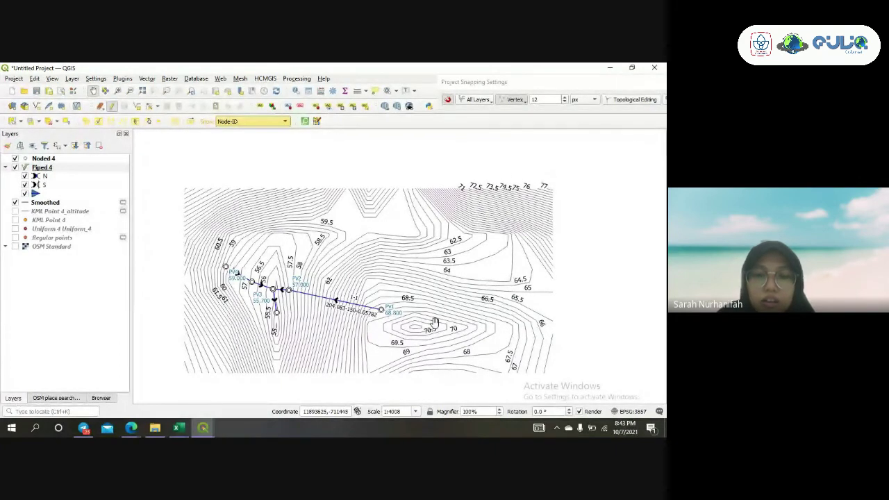
pyautogui.scroll(1, 431, 323)
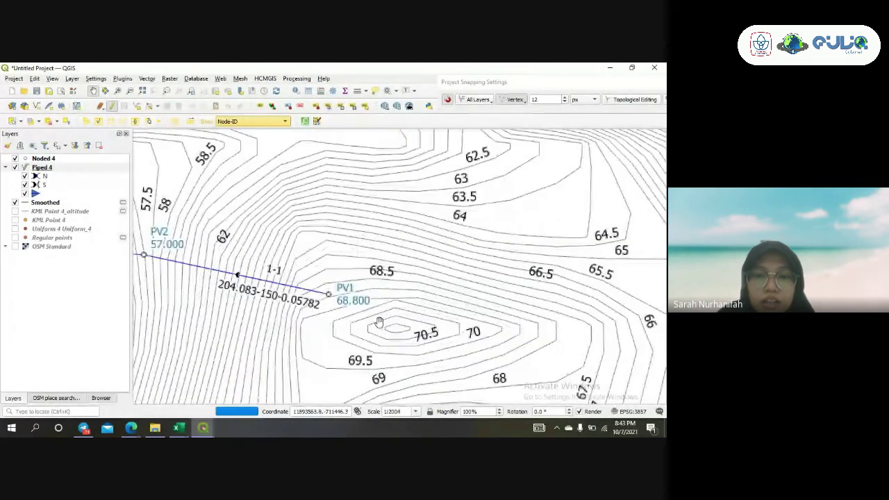
pyautogui.scroll(-1, 378, 322)
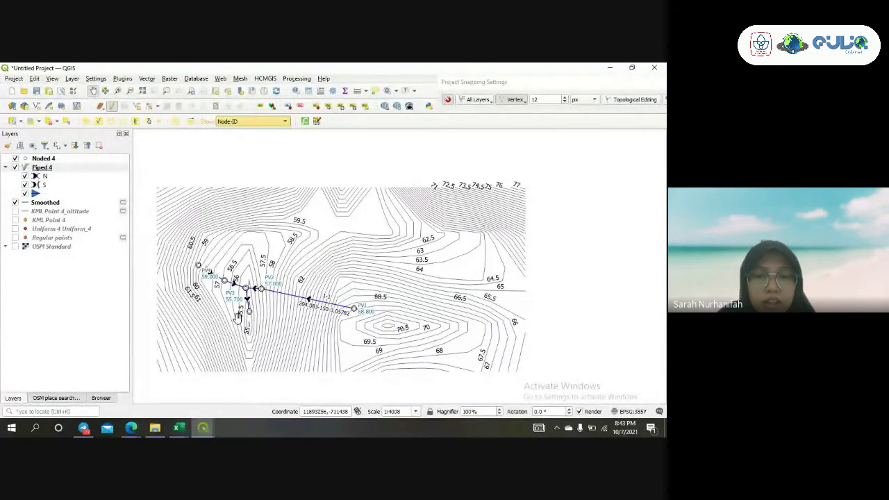
pyautogui.scroll(1, 239, 317)
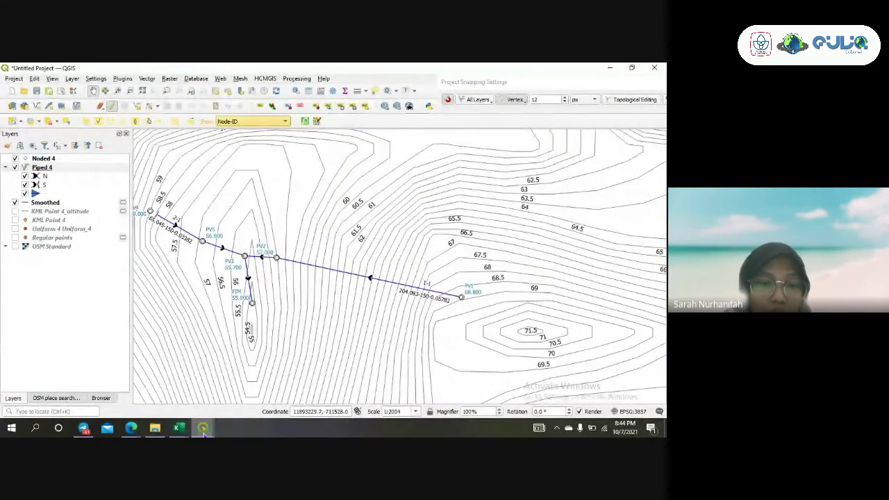
# Switch to the Percobaan 3 project and inspect its pipes around the closed 71 contour, including branches 14-1 and 19-1
pyautogui.moveTo(203, 431)
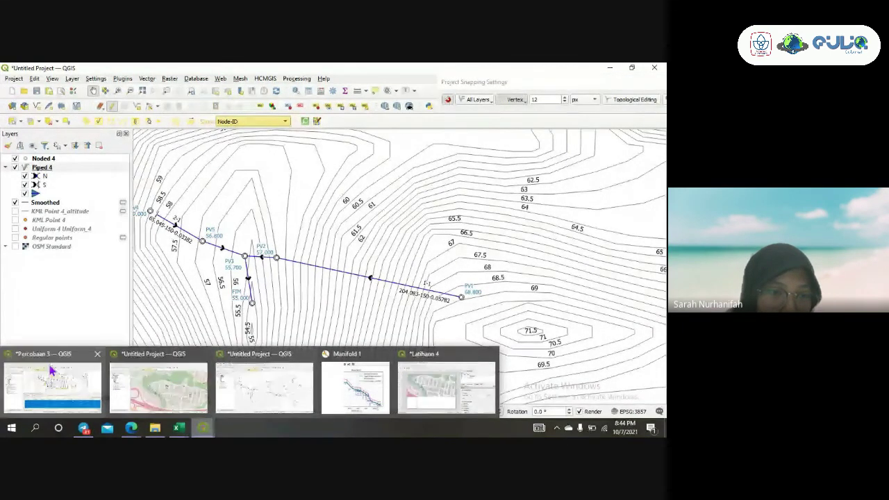
pyautogui.click(53, 370)
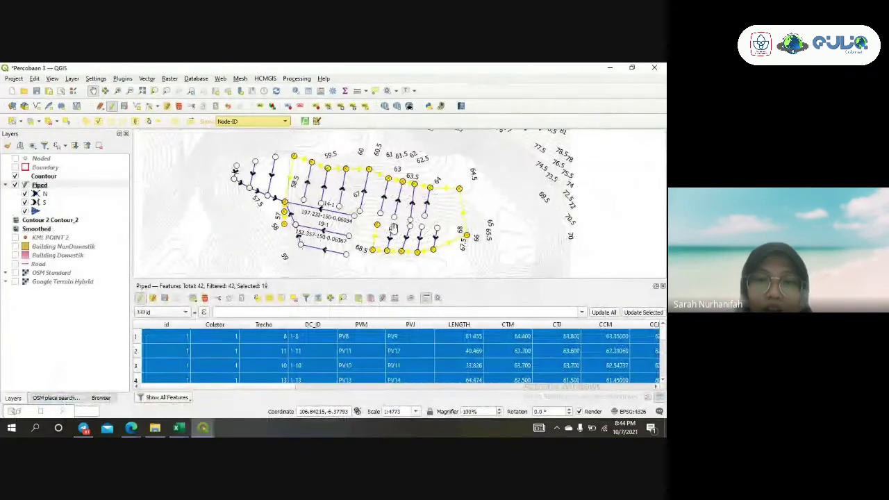
pyautogui.scroll(1, 392, 228)
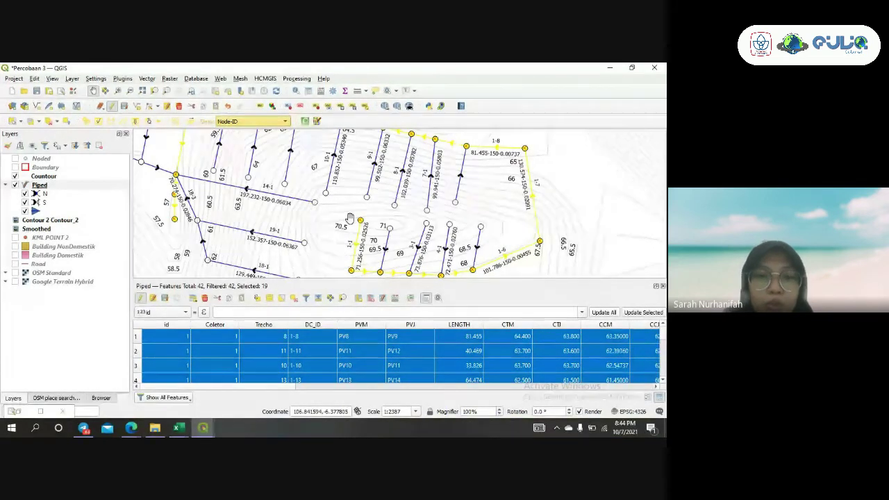
pyautogui.moveTo(323, 213); pyautogui.dragTo(350, 220)
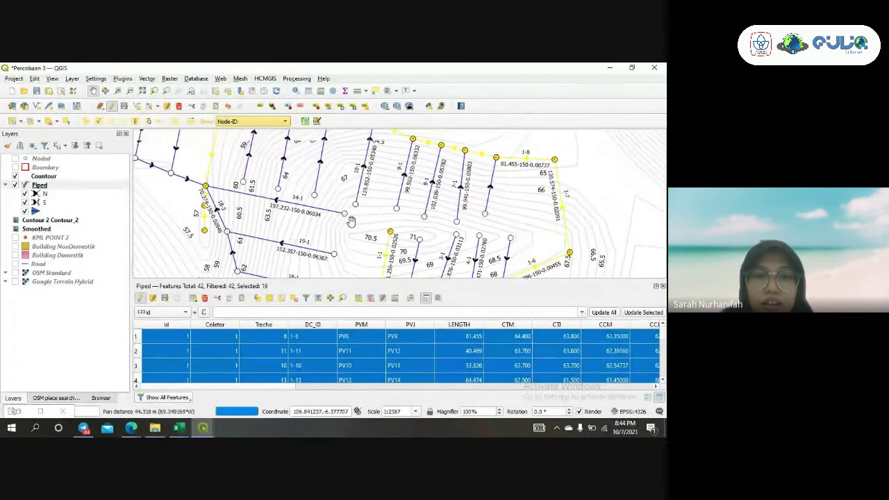
pyautogui.scroll(-1, 351, 221)
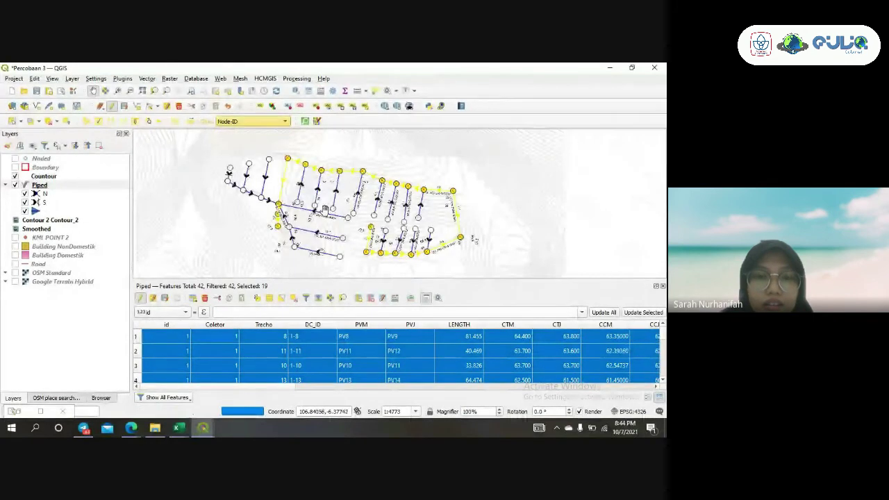
# Compare branches 14-1 and 19-1 and the pipes around the closed 71 contour with the flow directions of the whole Percobaan 3 network
pyautogui.scroll(1, 324, 208)
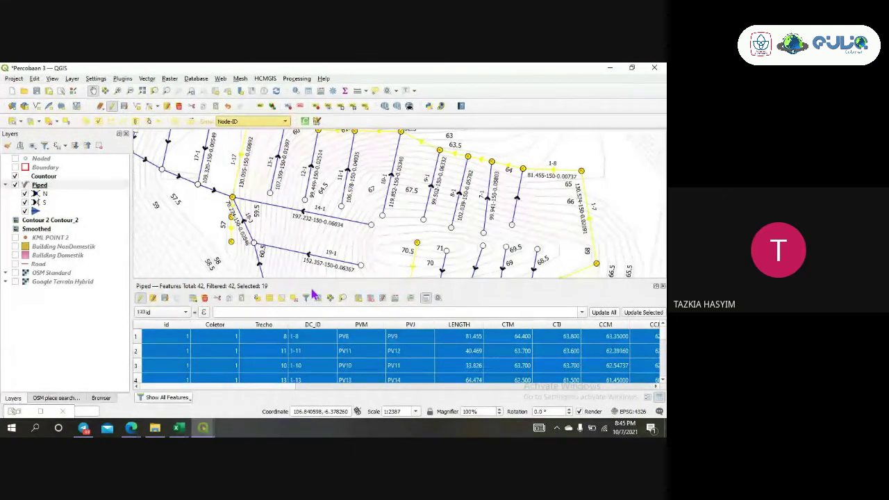
pyautogui.scroll(-1, 387, 243)
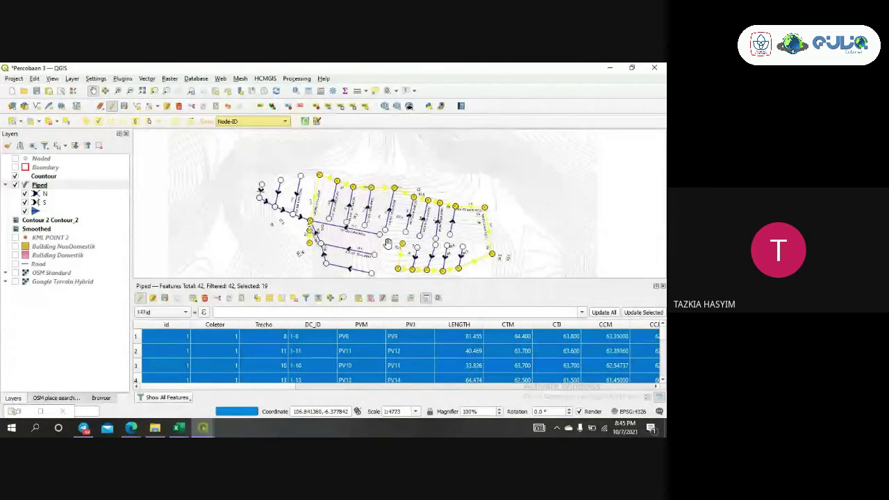
pyautogui.moveTo(386, 252); pyautogui.dragTo(396, 233)
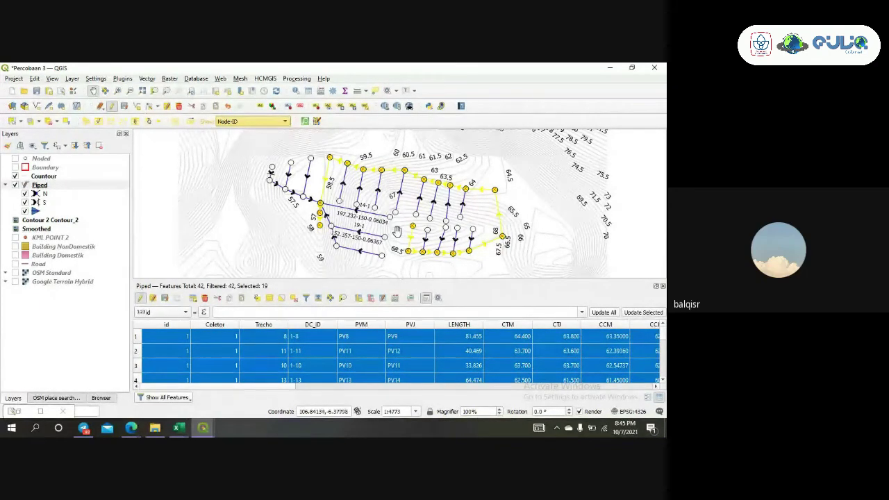
pyautogui.moveTo(404, 217); pyautogui.dragTo(407, 218)
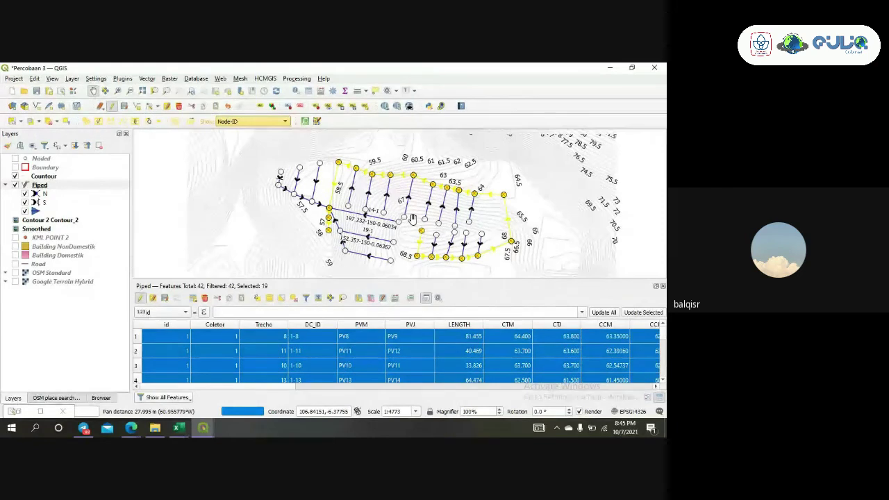
pyautogui.scroll(1, 407, 219)
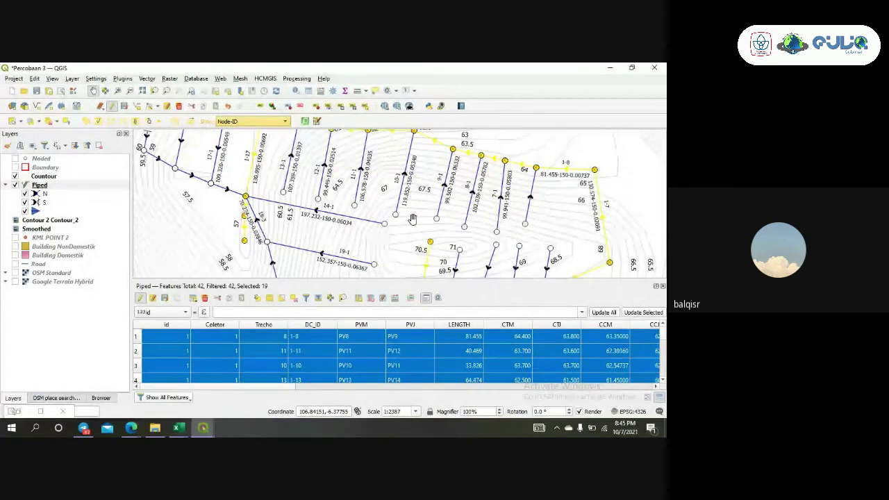
pyautogui.scroll(-1, 412, 219)
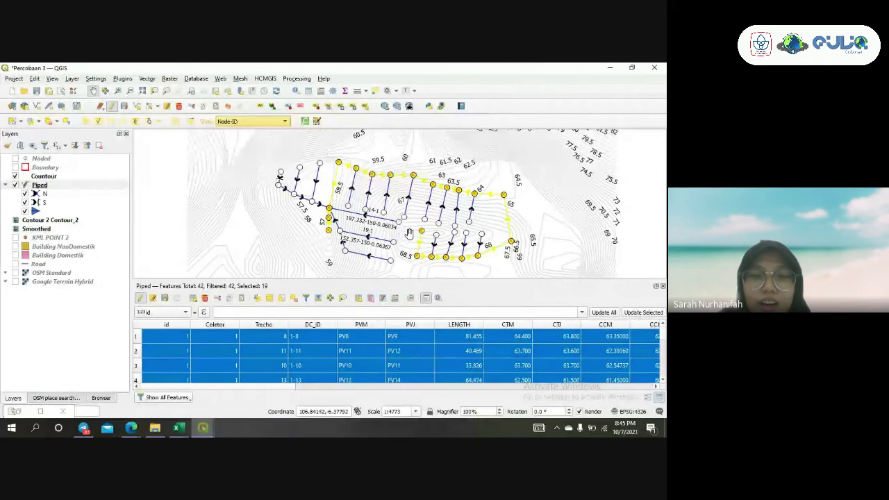
pyautogui.scroll(1, 409, 234)
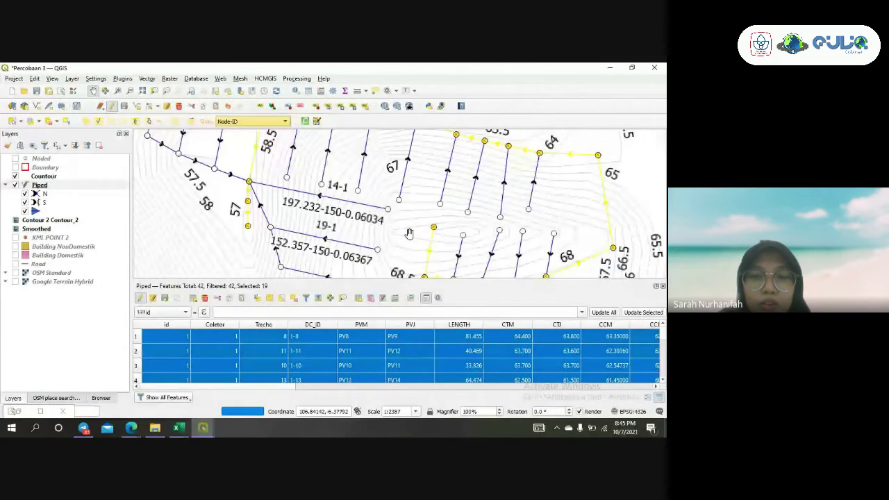
pyautogui.scroll(-1, 410, 234)
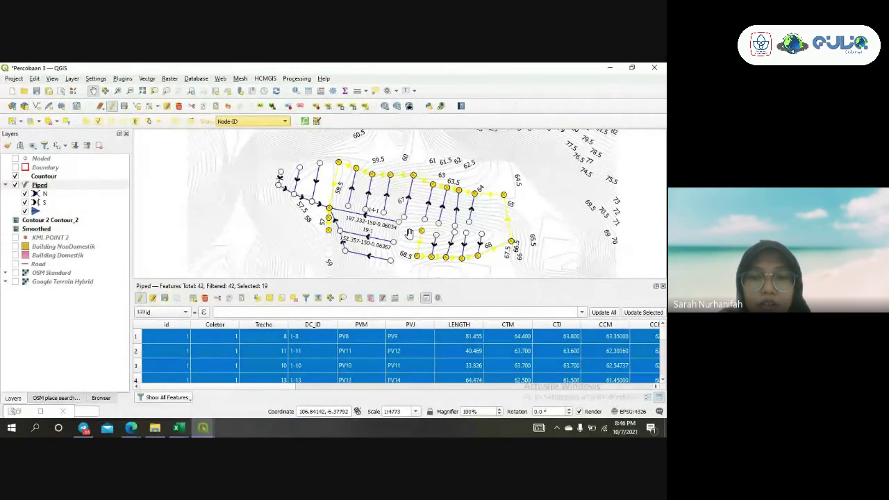
pyautogui.moveTo(409, 235); pyautogui.dragTo(411, 223)
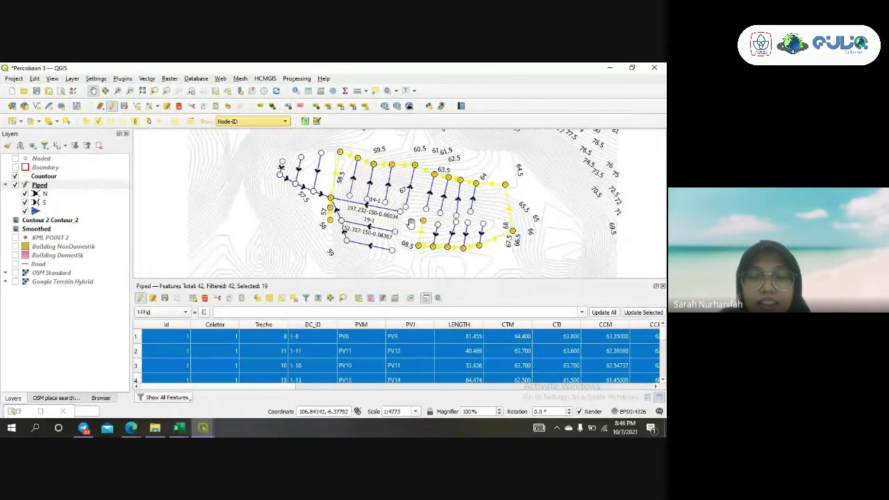
pyautogui.scroll(2, 411, 222)
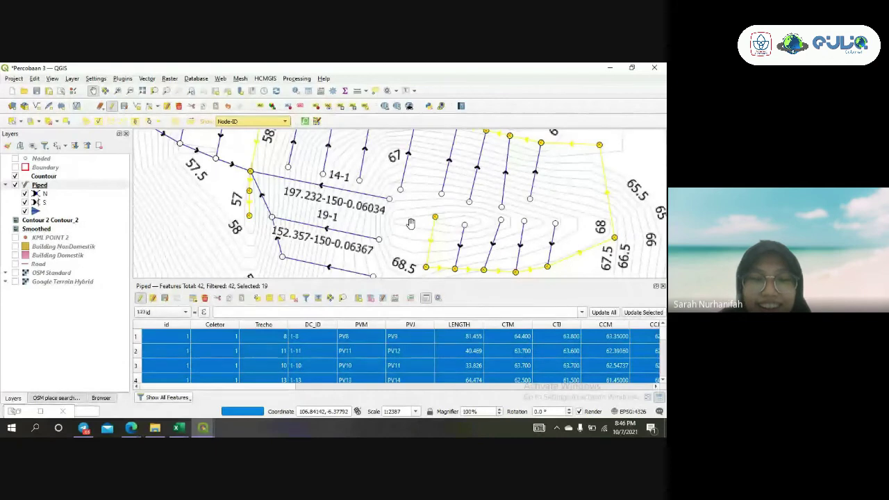
pyautogui.scroll(-2, 411, 223)
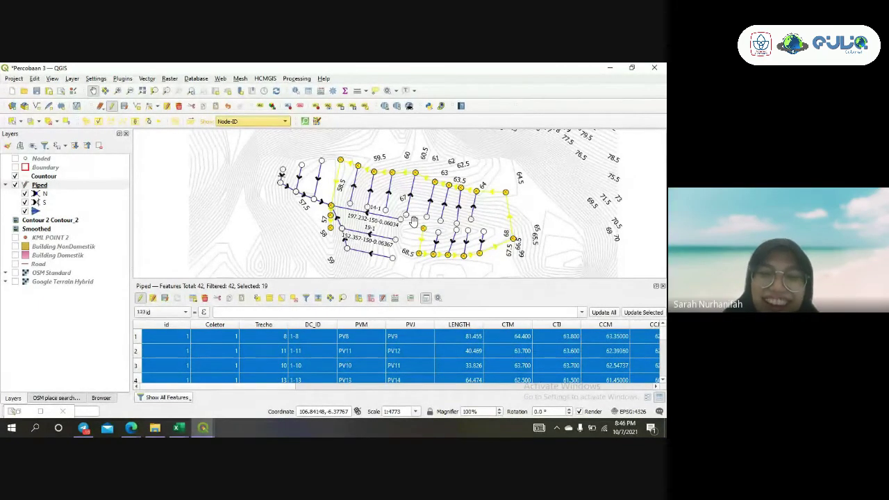
pyautogui.scroll(1, 414, 220)
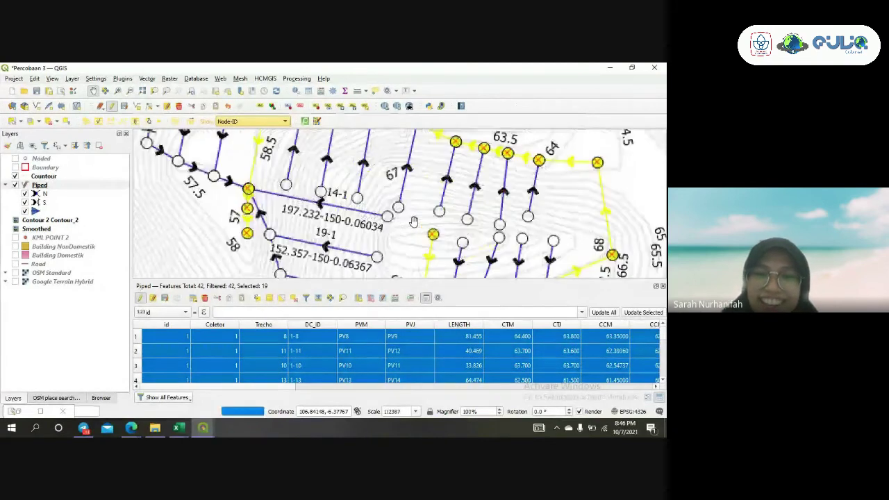
pyautogui.scroll(-1, 414, 221)
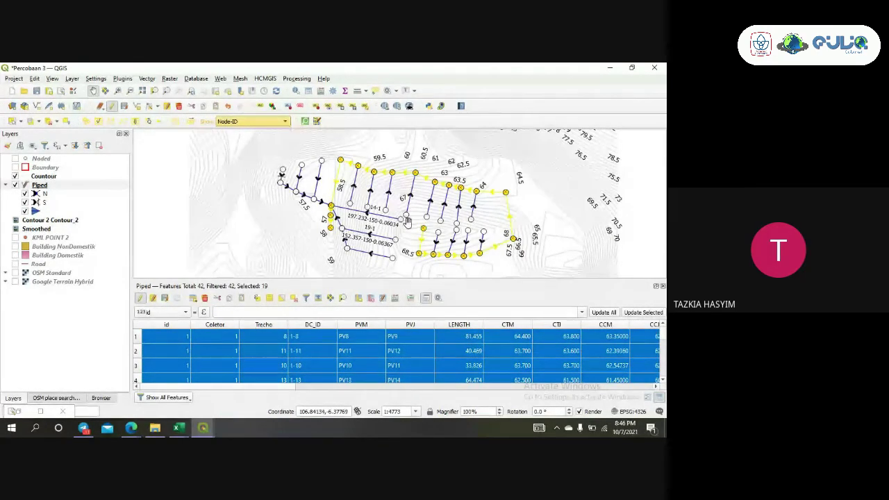
pyautogui.moveTo(414, 221); pyautogui.dragTo(382, 231)
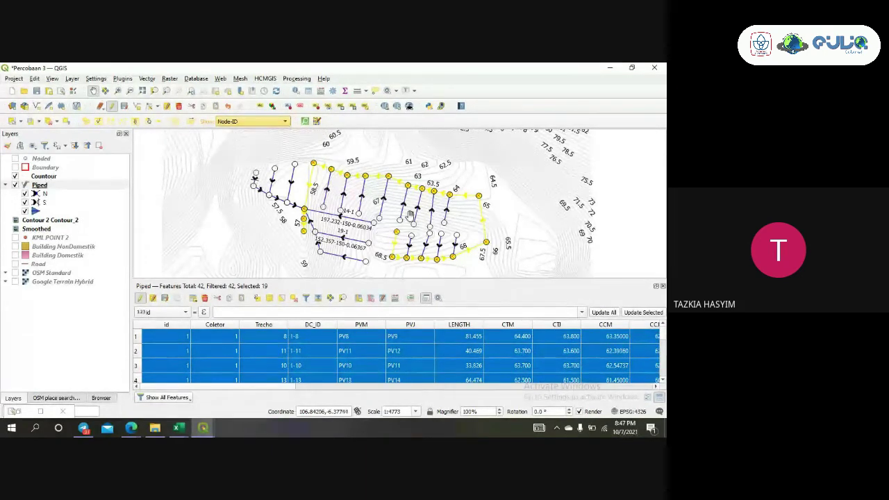
pyautogui.moveTo(385, 218); pyautogui.dragTo(380, 217)
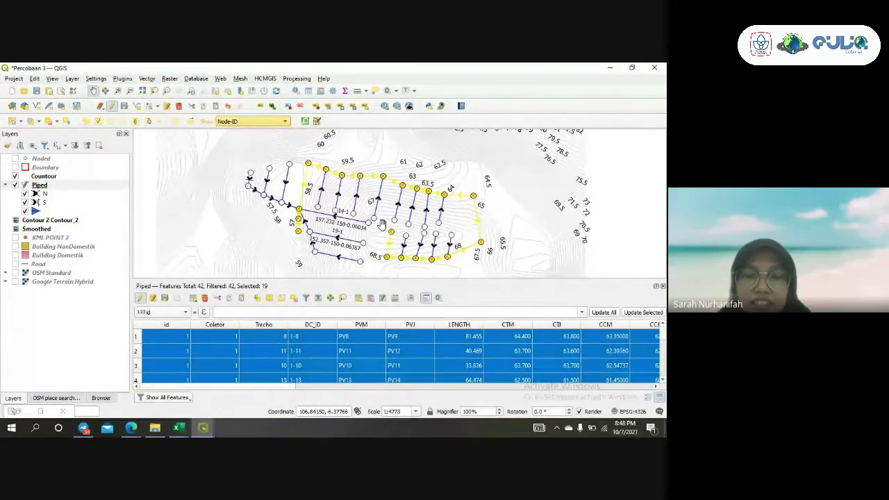
pyautogui.moveTo(381, 223)
pyautogui.mouseDown()
pyautogui.moveTo(399, 202)
pyautogui.moveTo(391, 235)
pyautogui.mouseUp()
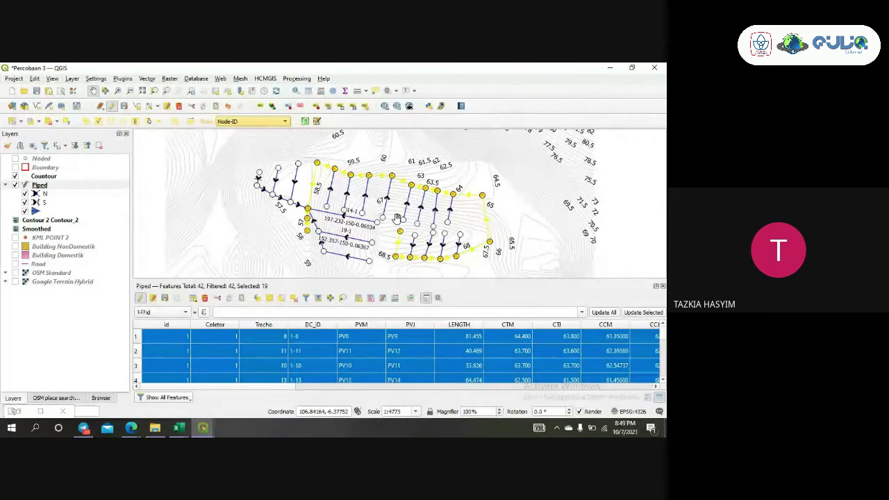
# Stop sharing the screen in the Google Meet call
pyautogui.moveTo(160, 432)
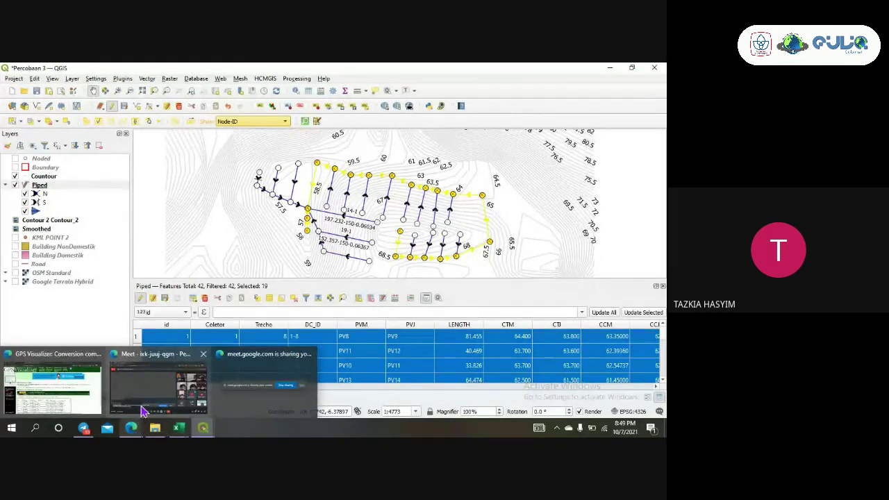
pyautogui.click(243, 390)
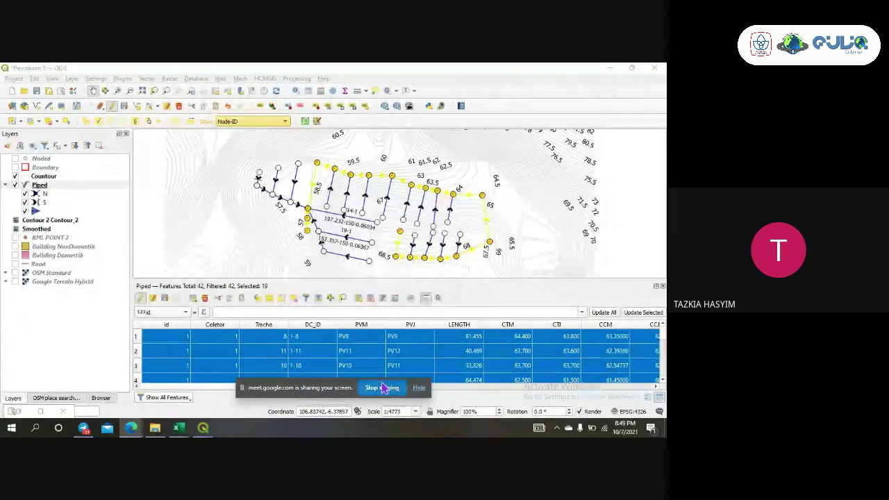
pyautogui.click(382, 387)
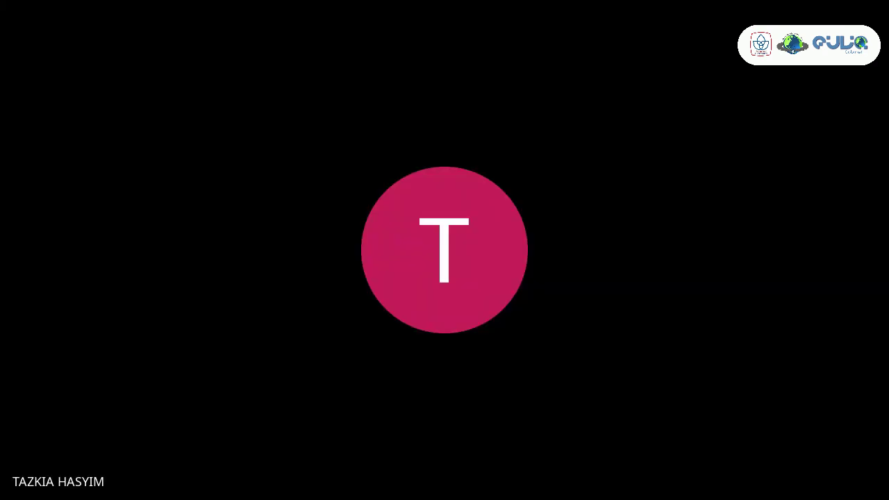